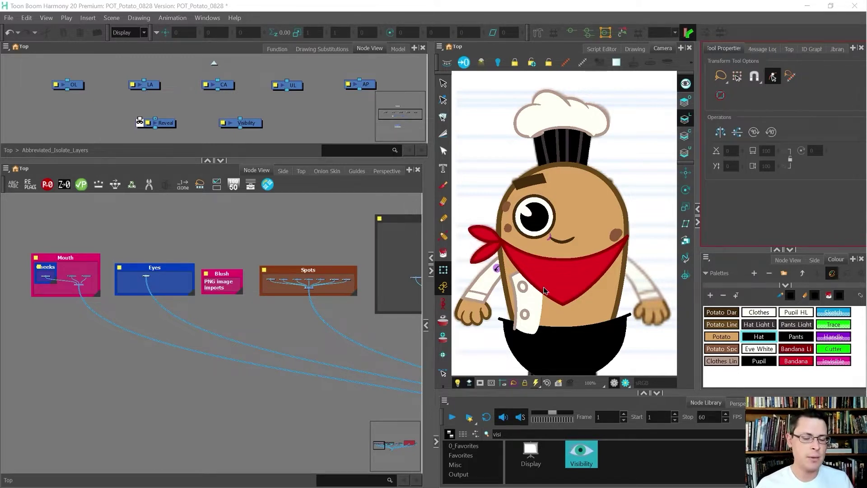
Enlarge the rig's node view and look over the isolate nodes in Abbreviated_Isolate_Layers
scroll(130, 258, down, 3)
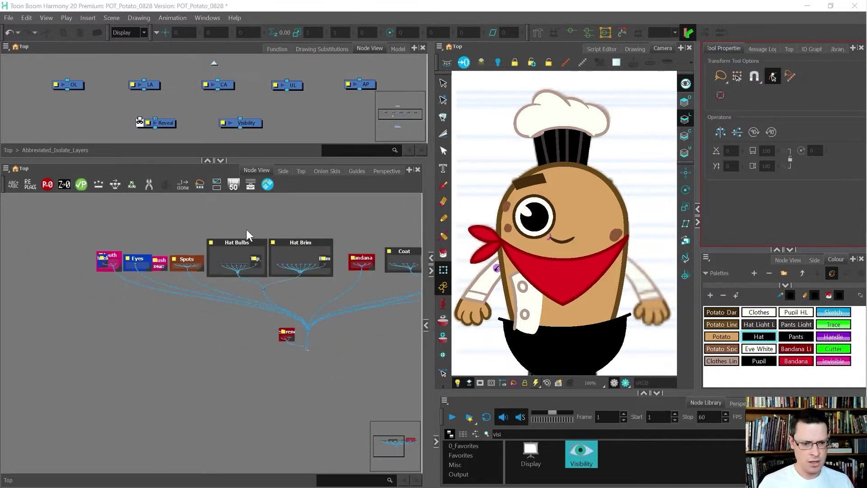
drag(239, 160, 235, 141)
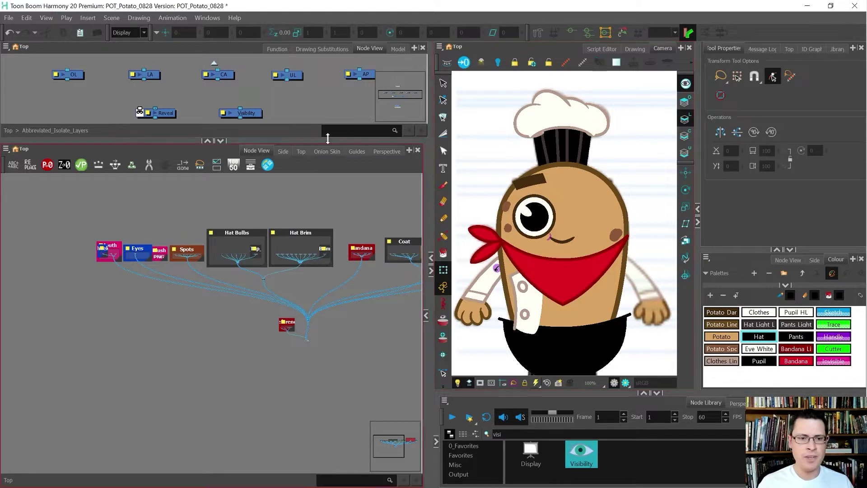
drag(51, 64, 239, 81)
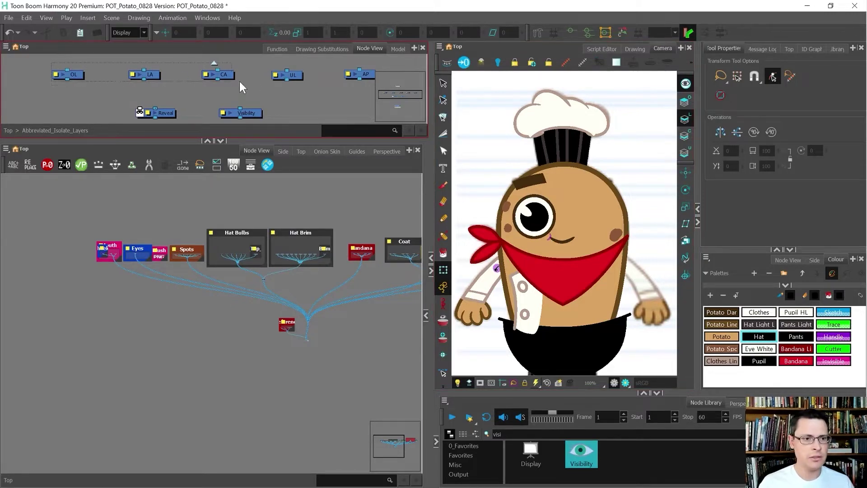
drag(364, 98, 361, 97)
scroll(299, 92, down, 4)
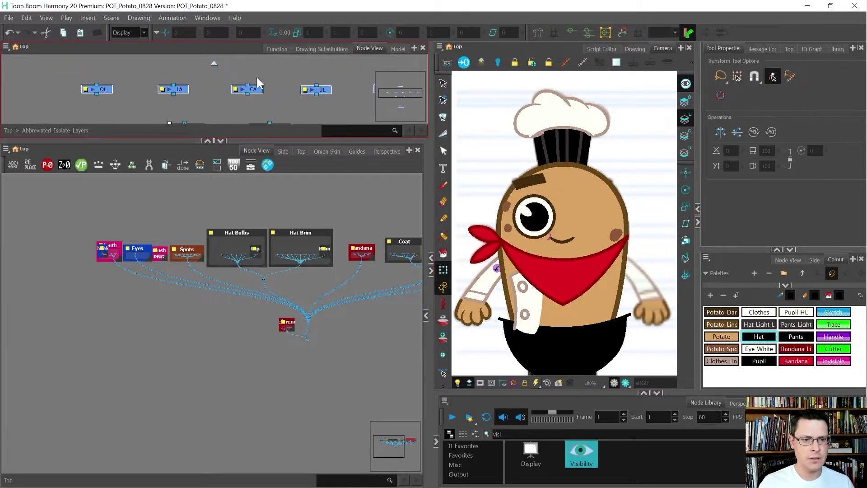
scroll(517, 271, up, 1)
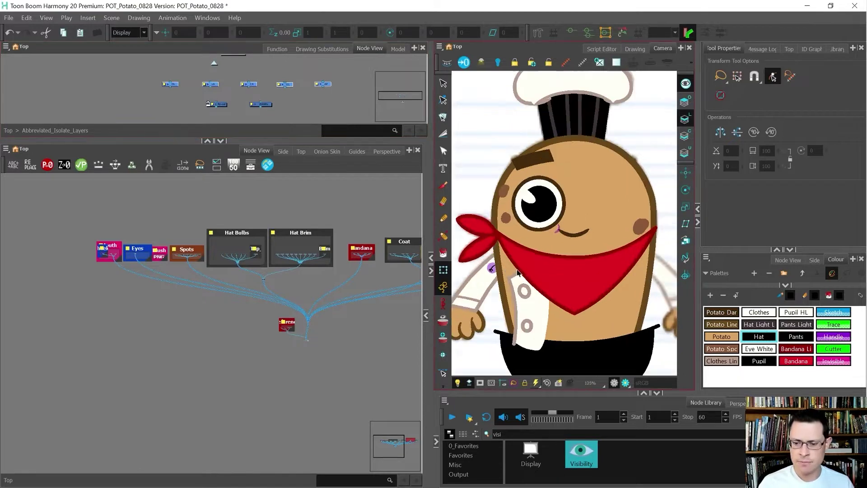
Locate the coat flap's node from the artwork and enable the disabled Coat drawing beside it in the Coat group
click(532, 297)
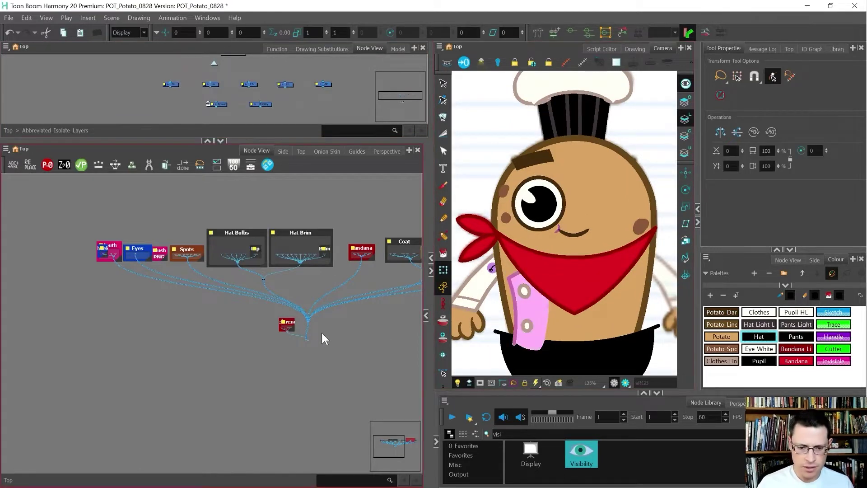
key(f)
scroll(213, 335, up, 8)
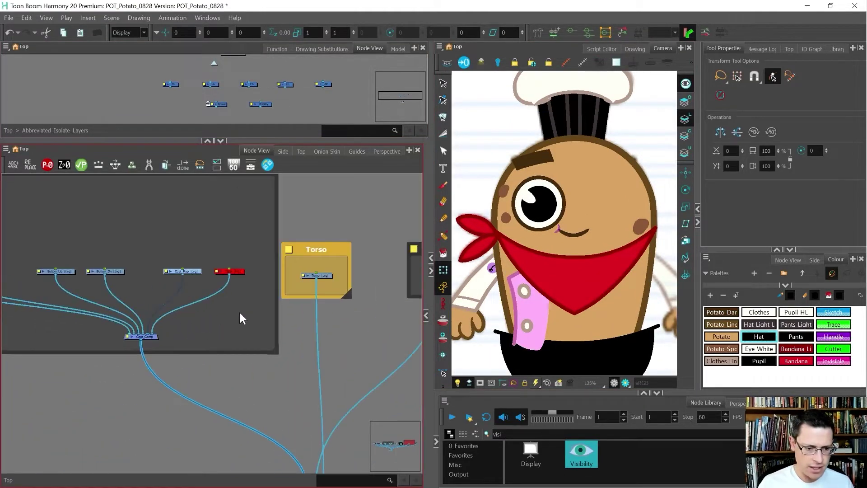
drag(239, 311, 218, 240)
key(a)
click(219, 244)
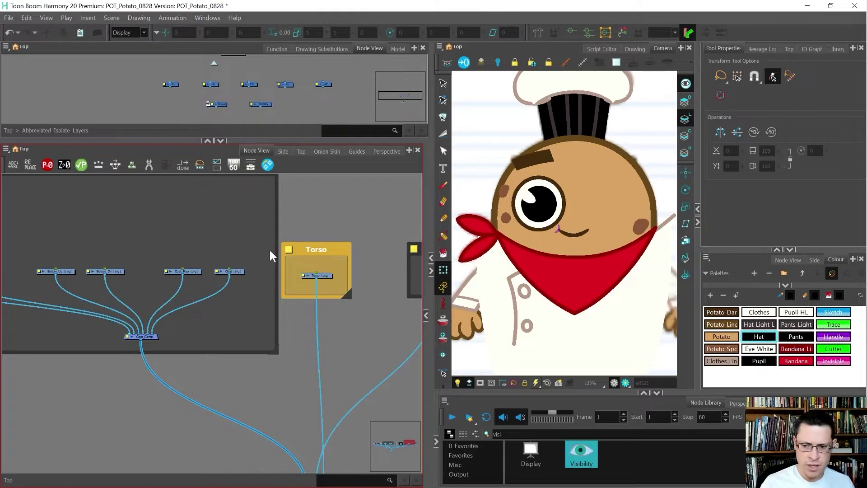
Select the Torso drawing node and toggle it off and on to check its artwork
scroll(256, 230, down, 3)
scroll(270, 248, up, 4)
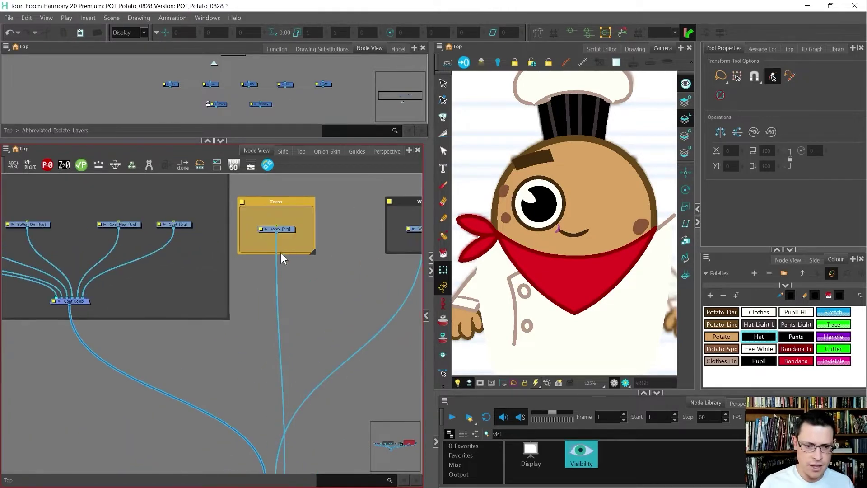
click(272, 228)
key(d)
key(a)
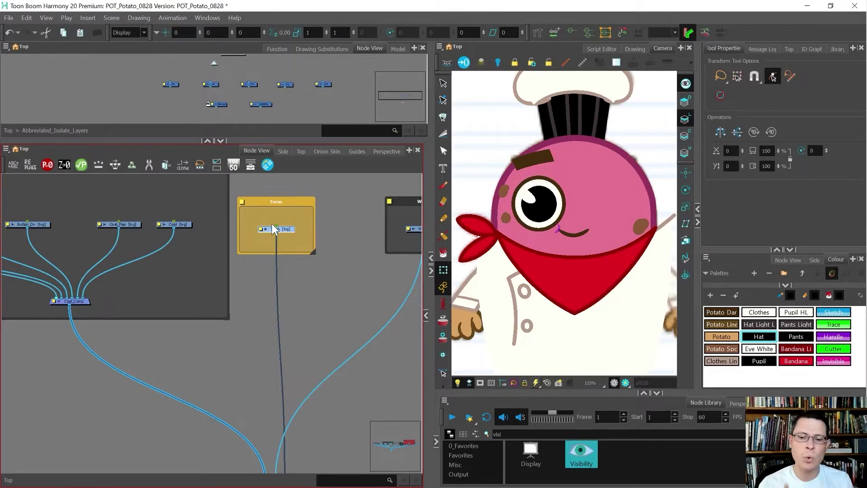
Copy the LA and CA nodes from Abbreviated_Isolate_Layers and paste them below the Torso drawing
scroll(218, 78, up, 5)
scroll(220, 86, down, 6)
click(215, 64)
scroll(216, 67, down, 5)
scroll(214, 68, up, 4)
scroll(301, 102, down, 1)
click(304, 96)
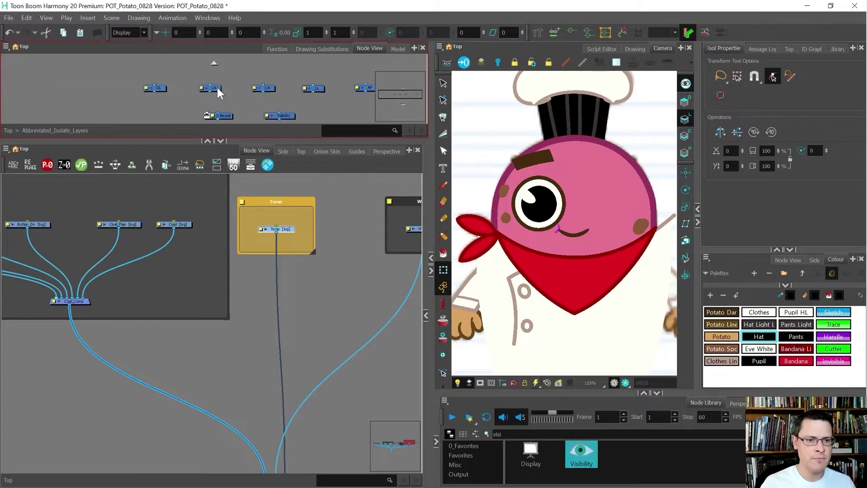
drag(189, 71, 289, 101)
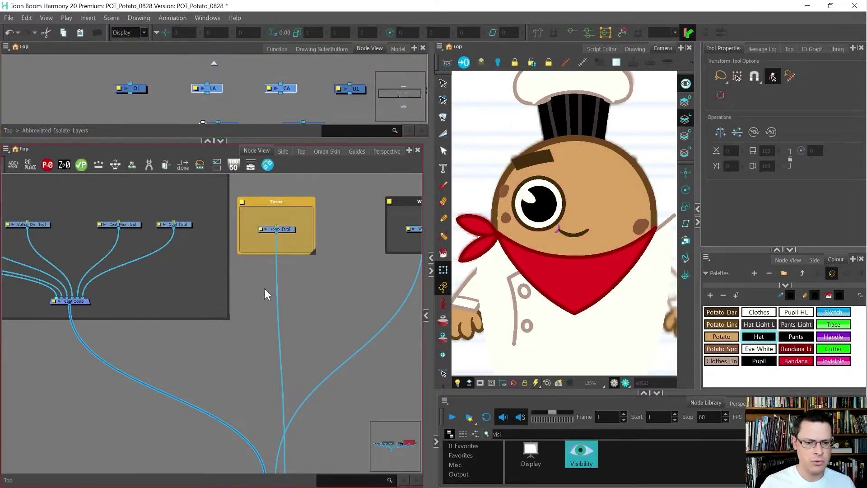
scroll(270, 235, up, 3)
key(ctrl+v)
Insert LA into the Torso drawing's output cable and connect Torso through CA to a separate input of the torso composite
drag(327, 256, 242, 278)
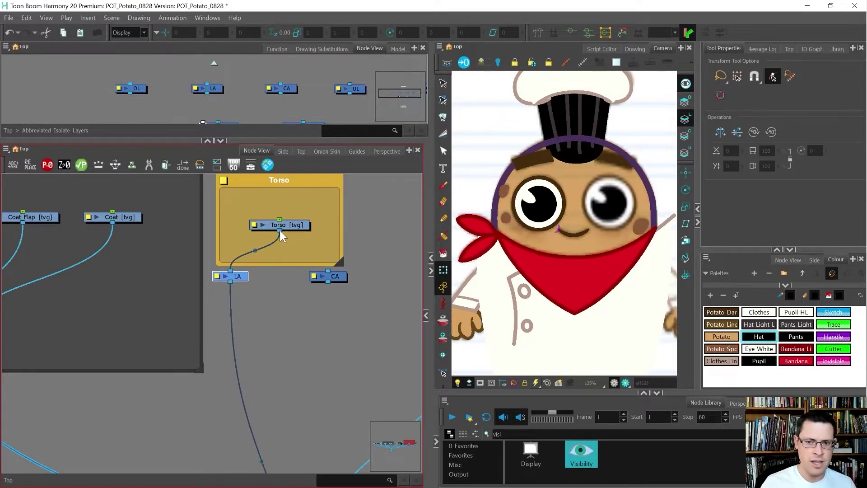
drag(279, 231, 327, 271)
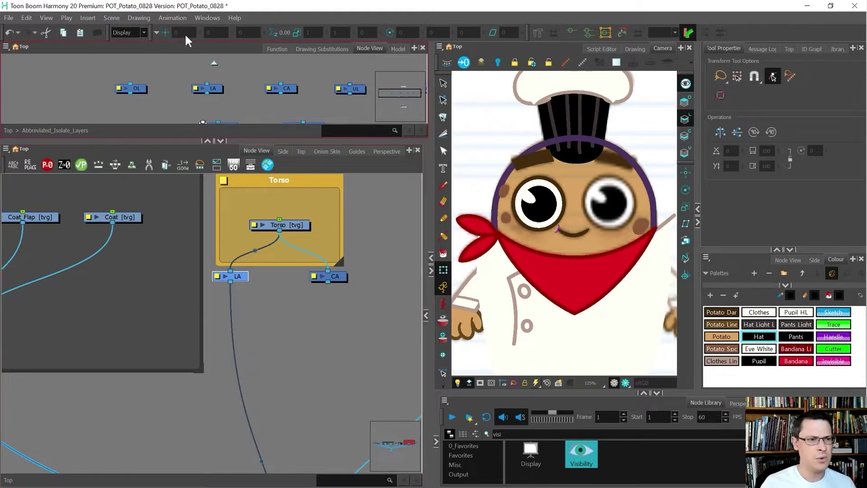
click(142, 33)
click(148, 63)
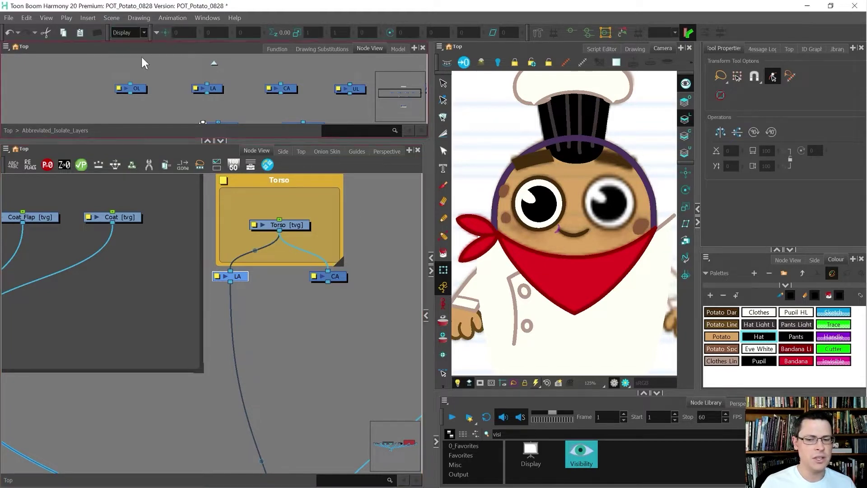
scroll(324, 281, down, 8)
drag(326, 281, 311, 373)
scroll(322, 360, up, 6)
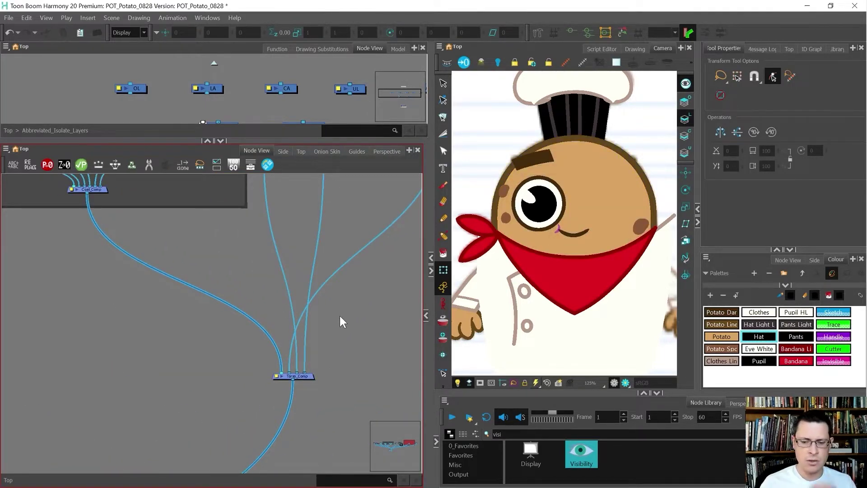
Examine how the Torso and Coat drawings overlap on the full character by selecting each one
scroll(560, 151, down, 2)
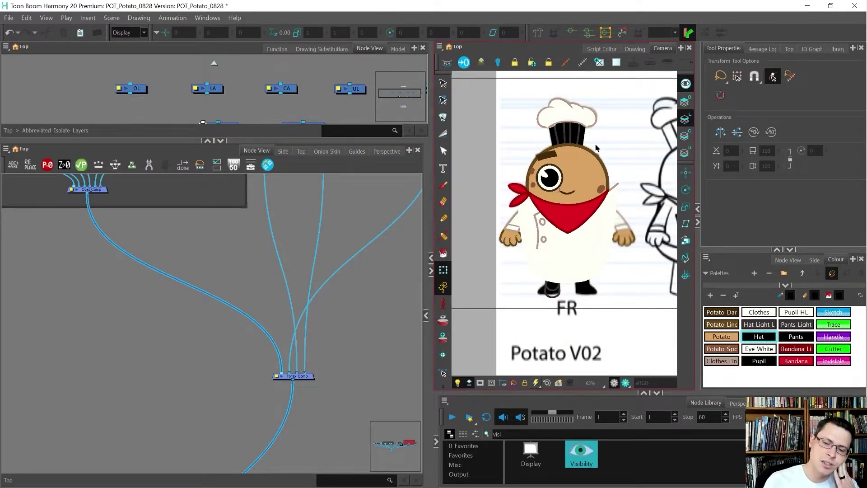
scroll(164, 457, down, 4)
scroll(220, 313, up, 5)
click(232, 300)
scroll(229, 282, down, 2)
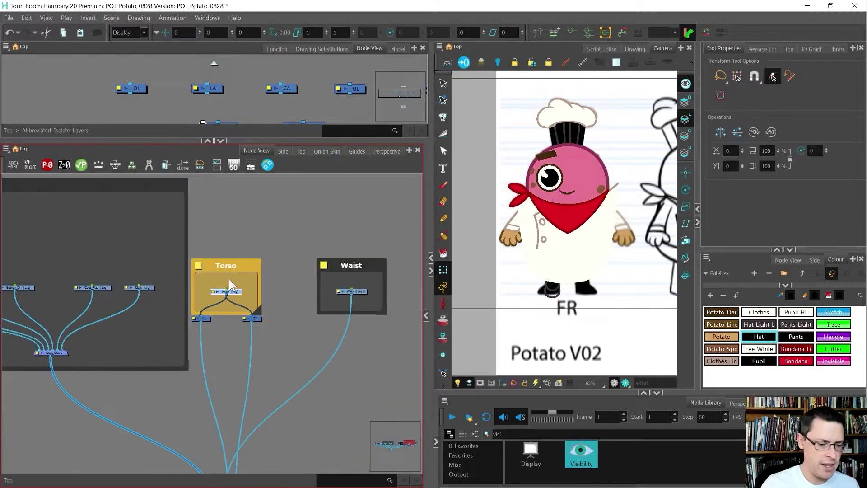
scroll(251, 273, down, 1)
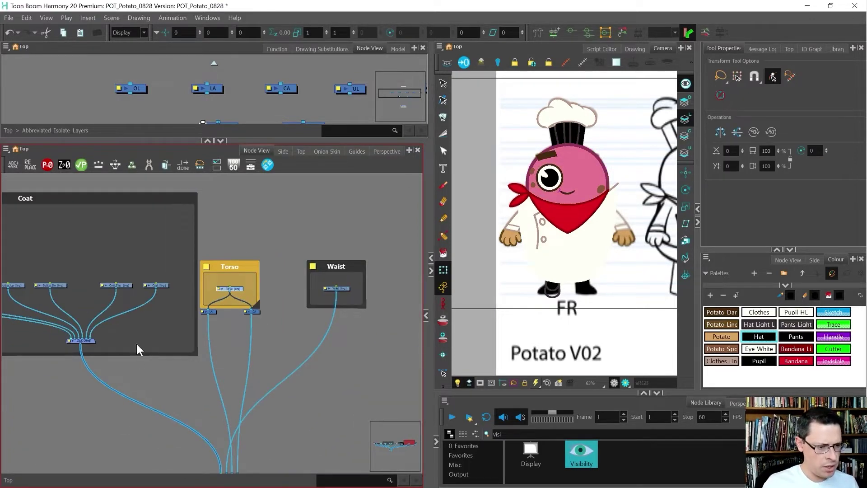
scroll(560, 223, up, 3)
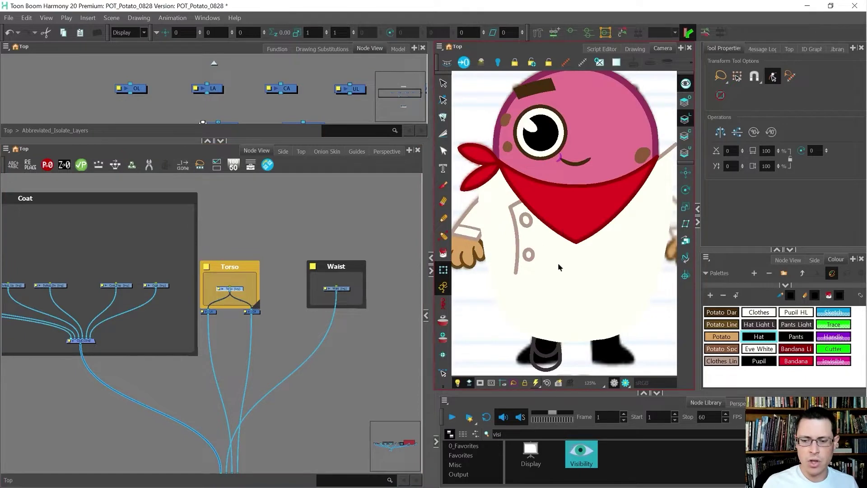
drag(165, 306, 142, 257)
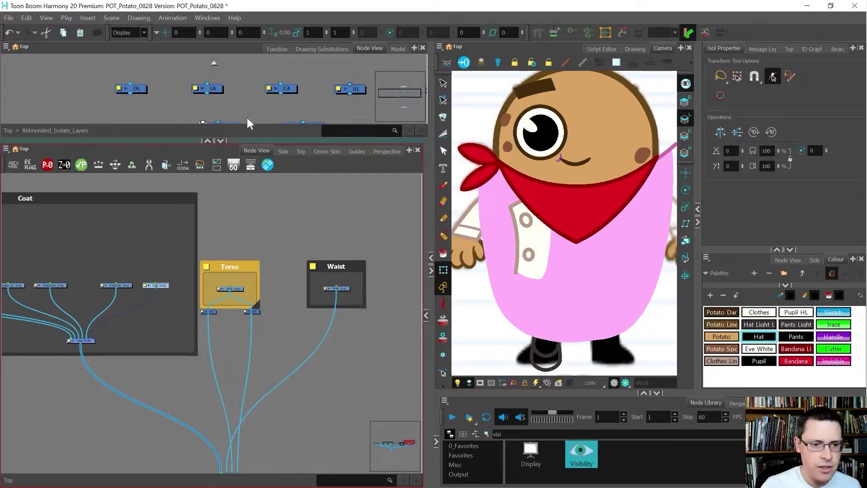
Copy the Reveal node from Abbreviated_Isolate_Layers and paste it below the Coat group
scroll(236, 74, down, 5)
scroll(230, 85, up, 6)
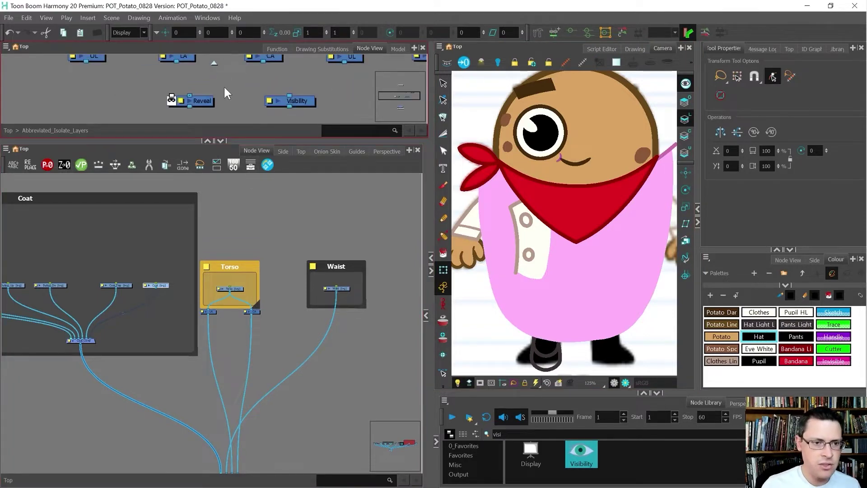
click(204, 102)
key(ctrl+c)
key(ctrl+v)
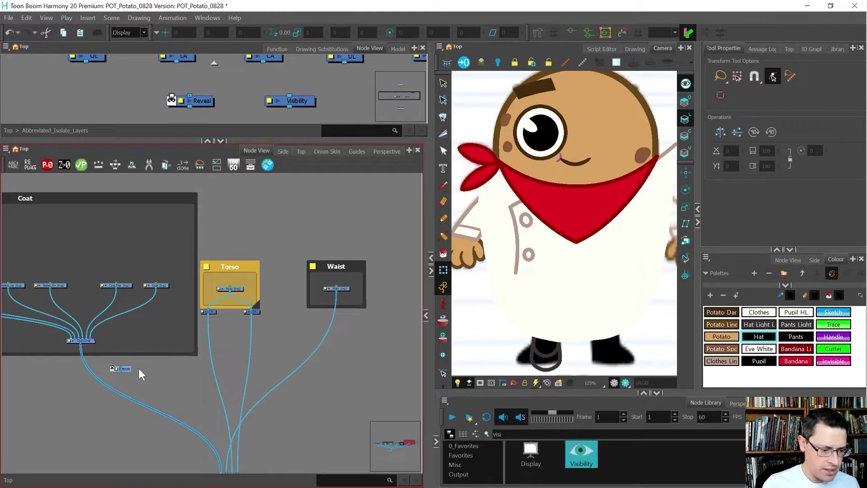
Insert the Reveal node into Coat_Comp's output cable and connect the Torso drawing to Reveal's mask input
scroll(86, 342, up, 4)
click(93, 345)
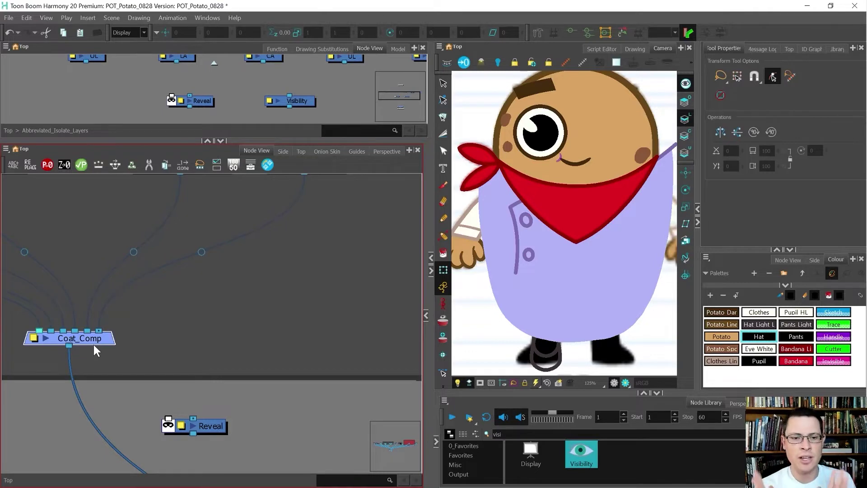
drag(211, 424, 107, 416)
scroll(192, 346, down, 4)
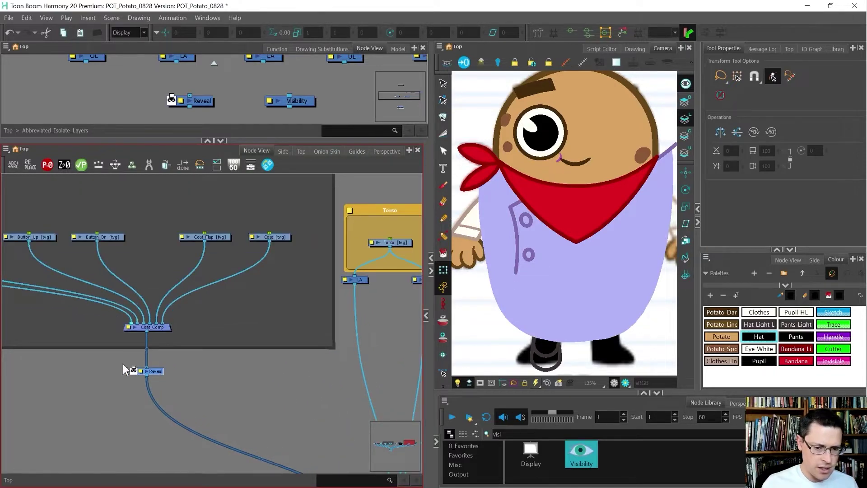
scroll(129, 364, down, 2)
drag(285, 291, 97, 379)
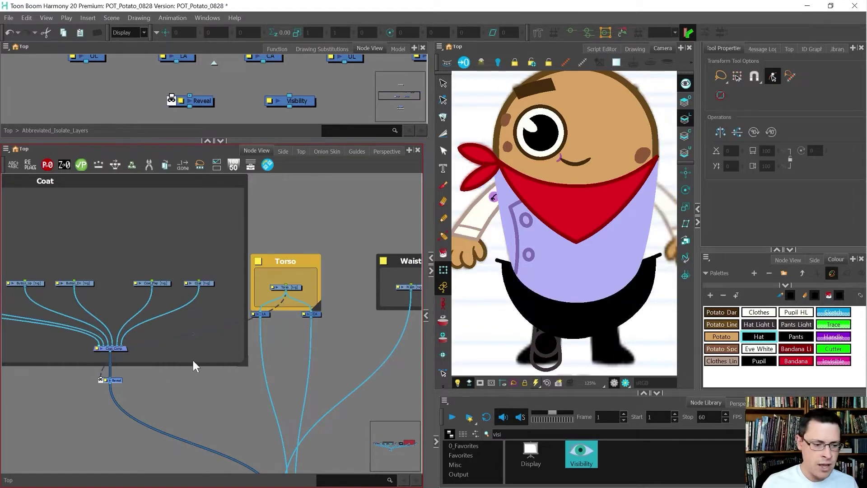
Select Coat_Comp and toggle it off and on repeatedly to compare the character with and without the masked coat
drag(172, 351, 90, 335)
key(d)
key(d)
key(d)
key(d)
key(d)
key(d)
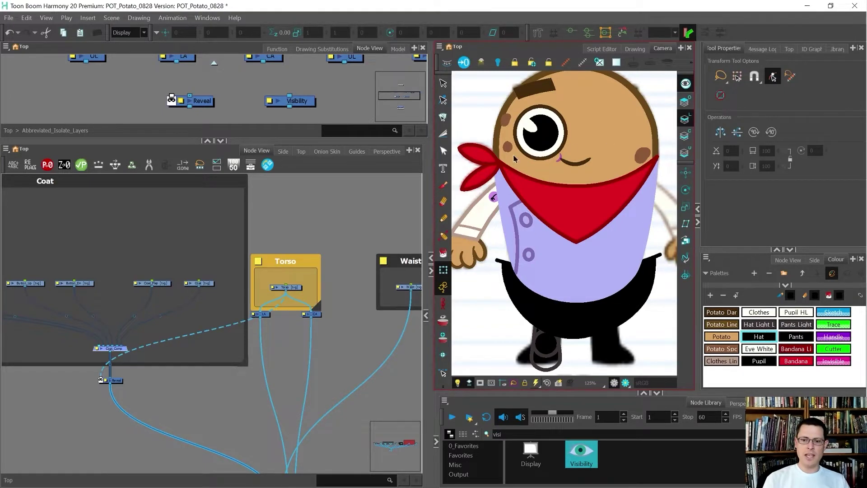
scroll(506, 216, down, 1)
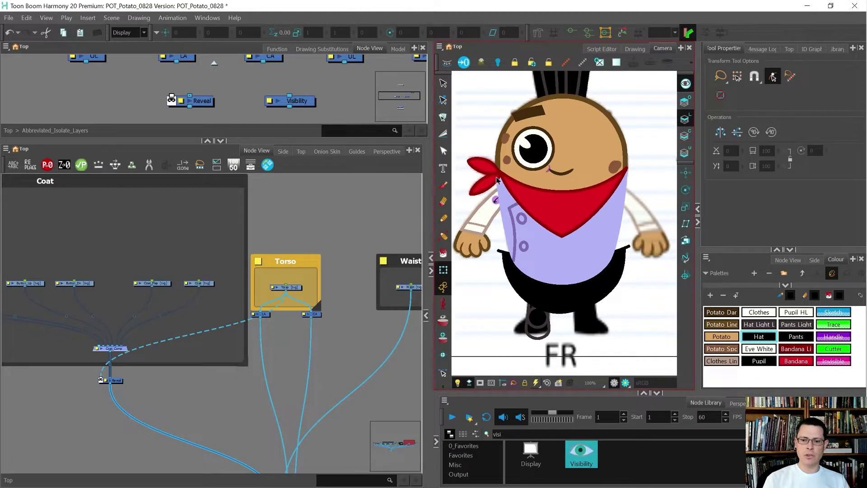
Add a waypoint to the Torso-to-Reveal mask cable and route it below the Torso group
scroll(156, 329, down, 1)
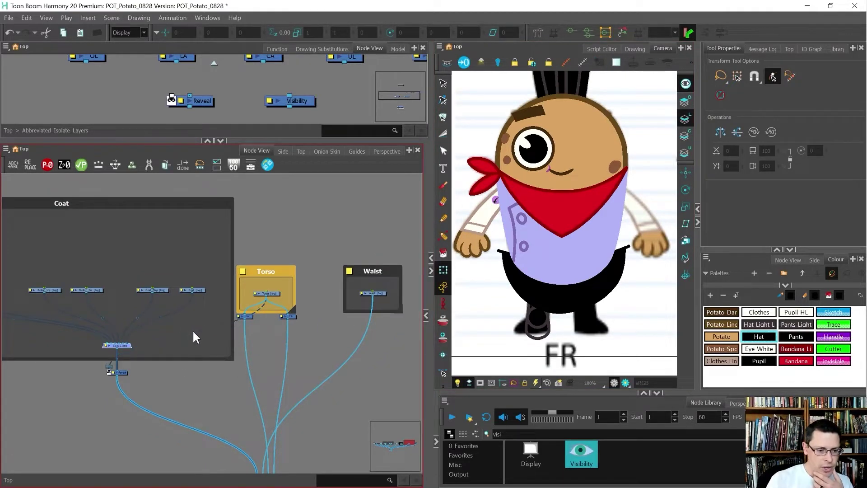
scroll(190, 332, up, 2)
drag(185, 335, 315, 385)
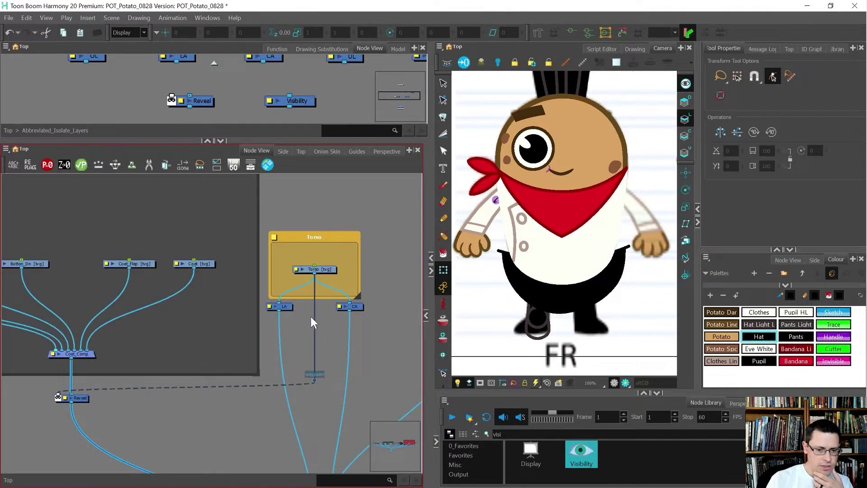
click(205, 326)
scroll(214, 332, down, 3)
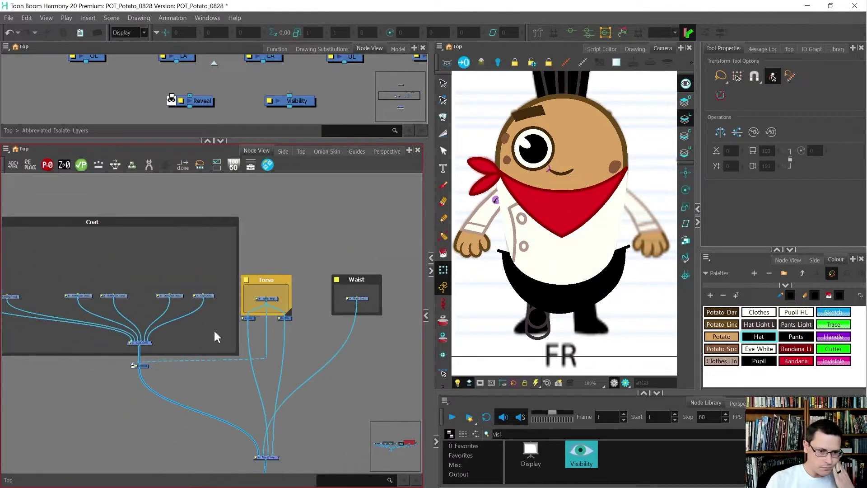
scroll(214, 330, up, 4)
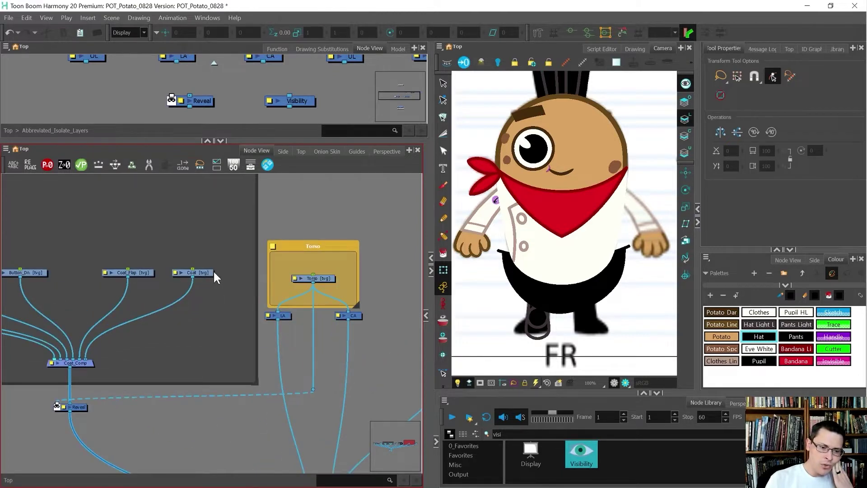
Enable the Breakdown drawing in the Reference group using a second node view and view its notes around the character
click(210, 271)
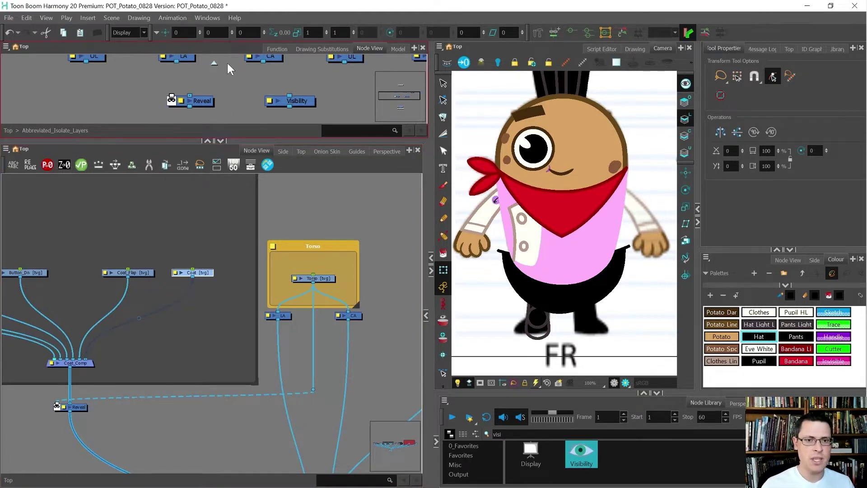
click(791, 260)
scroll(795, 330, up, 6)
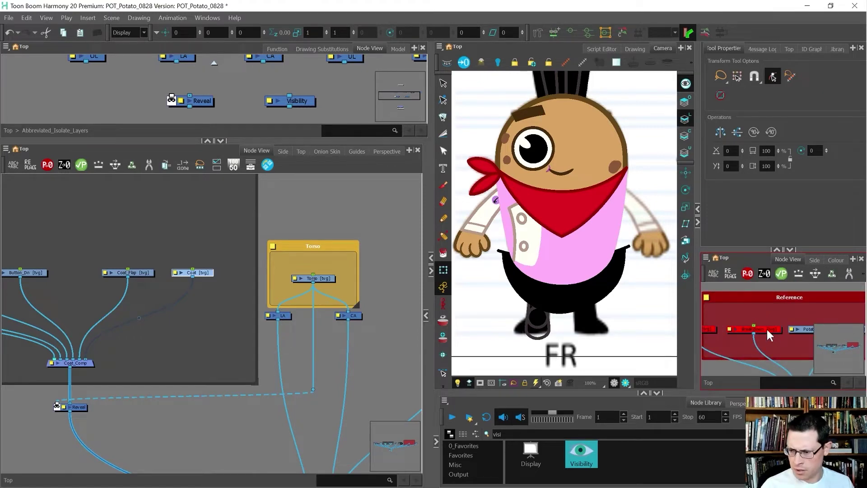
click(768, 330)
key(a)
scroll(504, 253, down, 2)
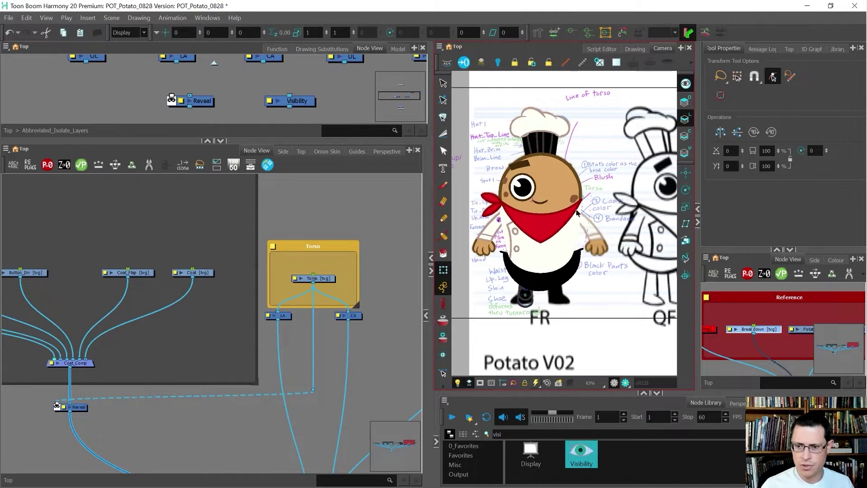
Disable the Breakdown drawing and the remaining Reference group nodes with their composite, leaving only the rigged character displayed
click(762, 329)
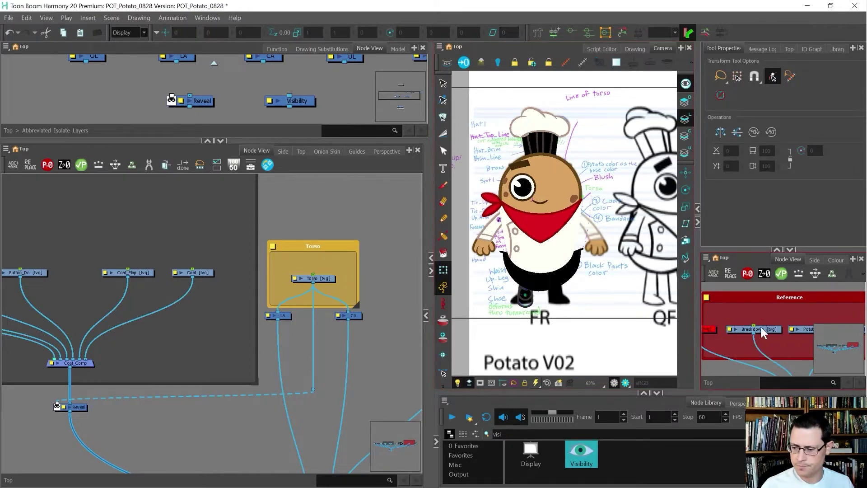
key(a)
click(177, 259)
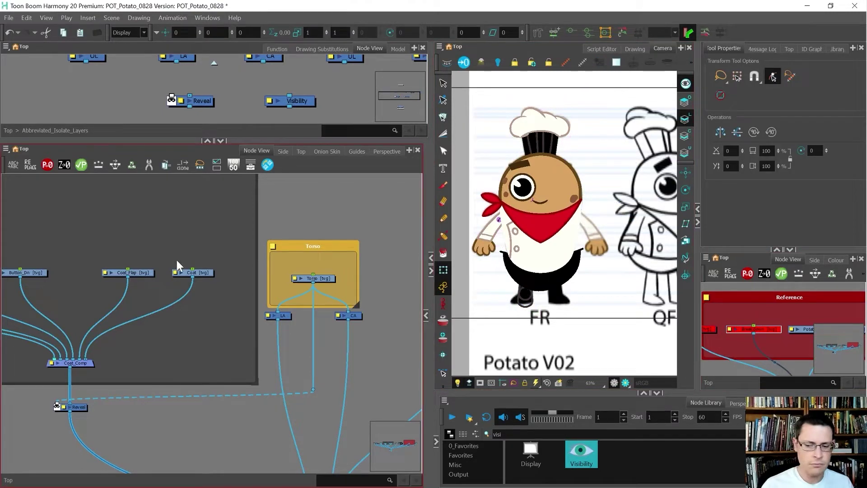
scroll(722, 289, down, 2)
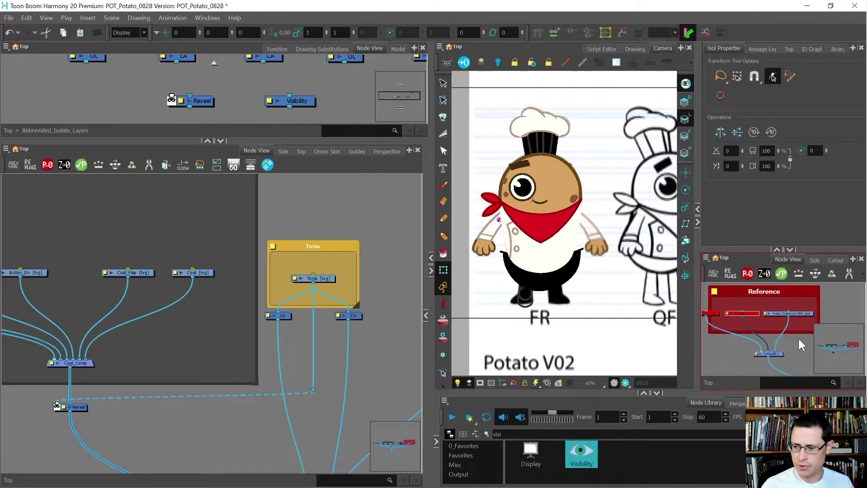
click(768, 353)
key(a)
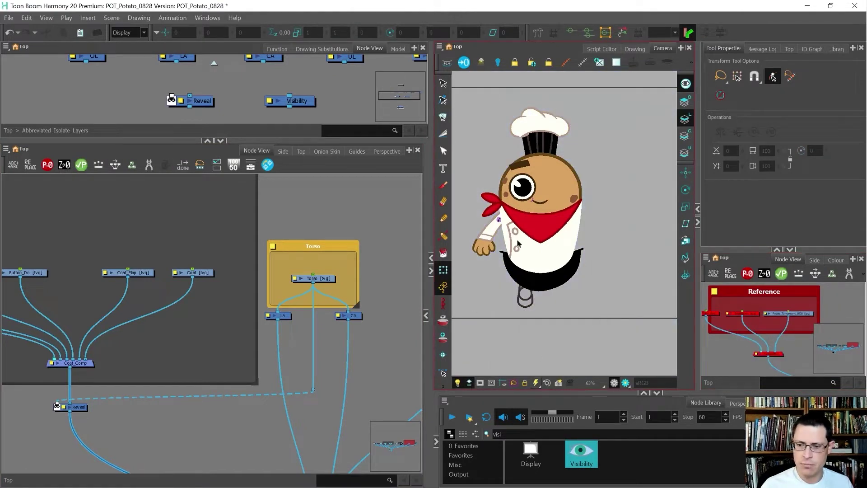
scroll(519, 226, up, 2)
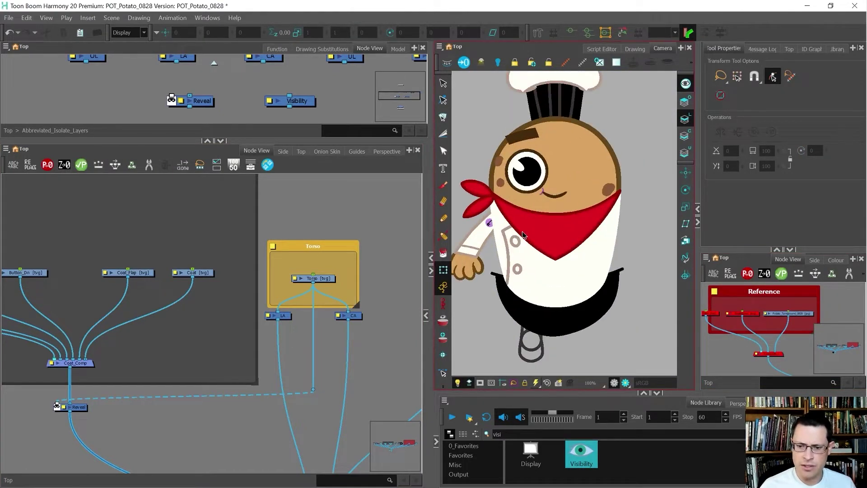
click(565, 267)
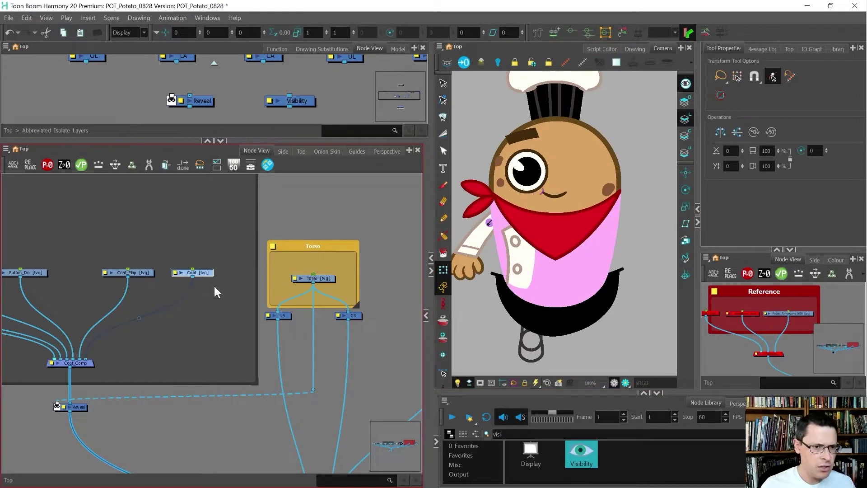
scroll(227, 70, down, 3)
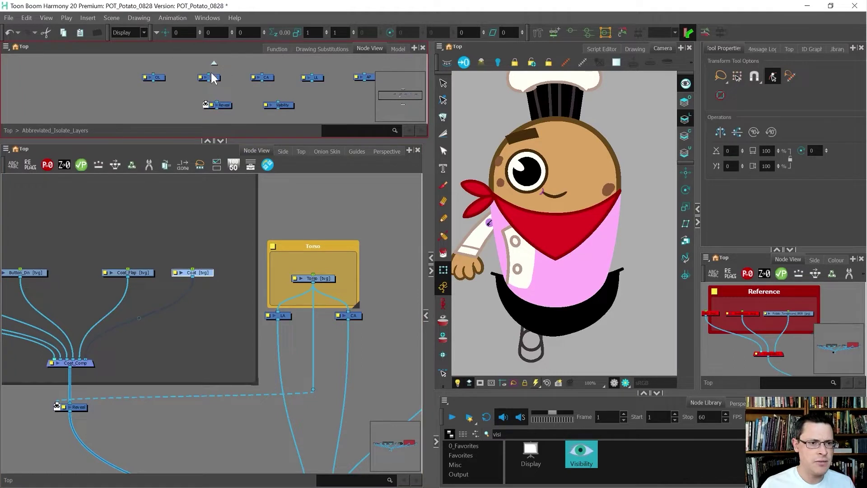
drag(153, 58, 275, 85)
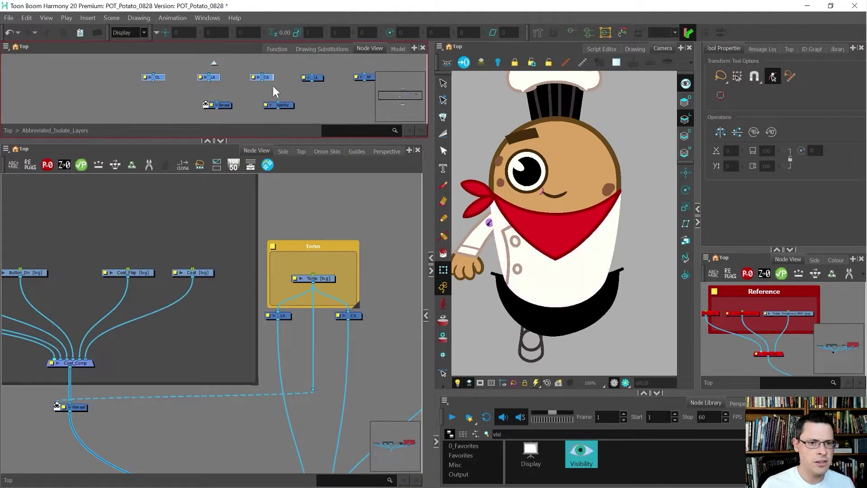
key(ctrl+c)
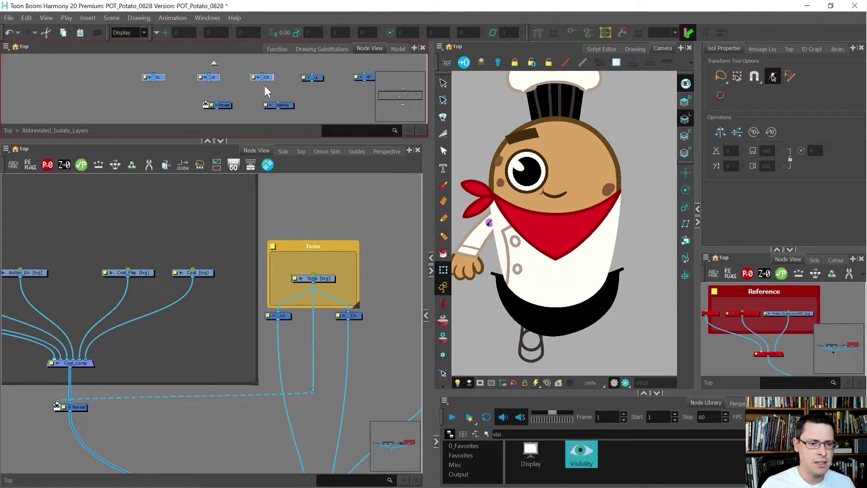
key(ctrl+v)
drag(238, 299, 204, 297)
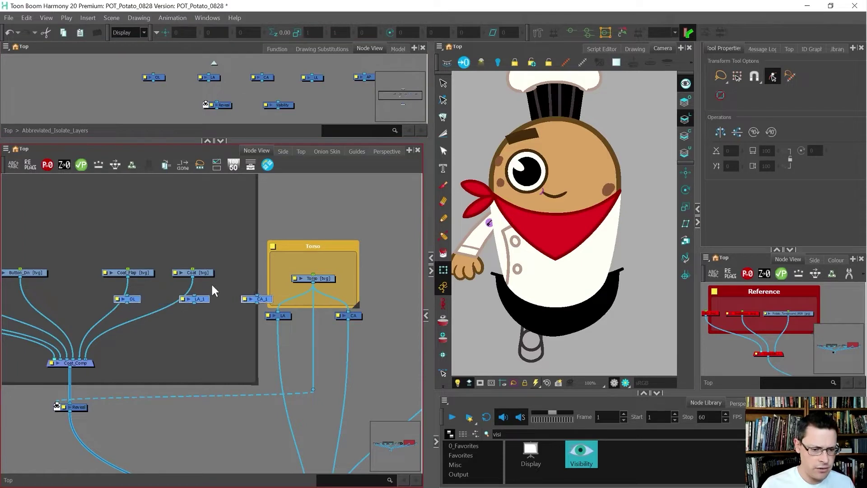
scroll(240, 307, up, 2)
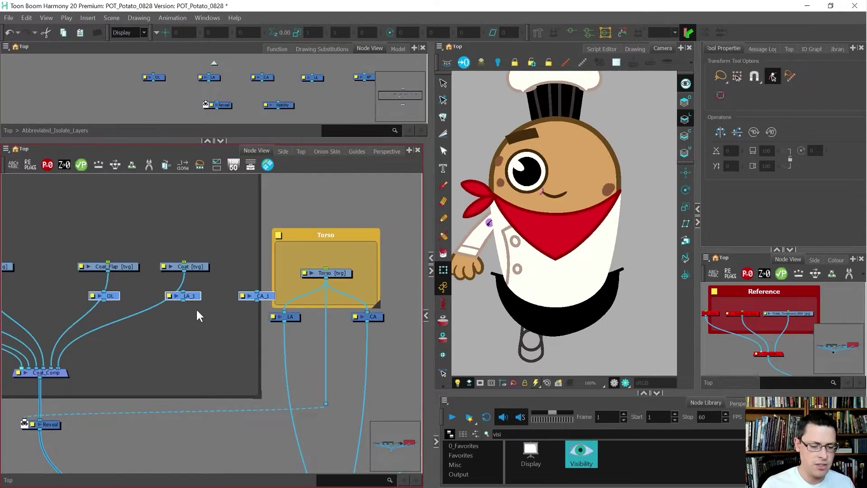
key(ctrl+z)
key(ctrl+z)
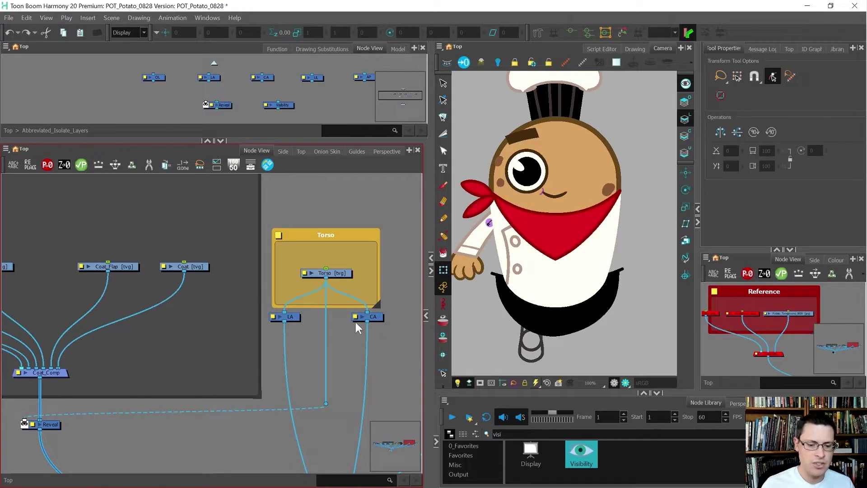
Add the prefix Torso_ to the LA and CA nodes below the Torso group
drag(386, 332, 258, 298)
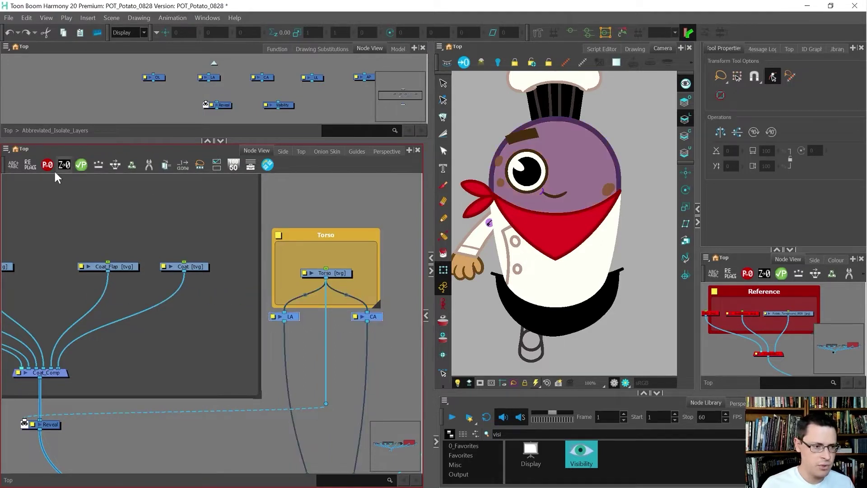
click(19, 161)
click(453, 251)
text(Torso_)
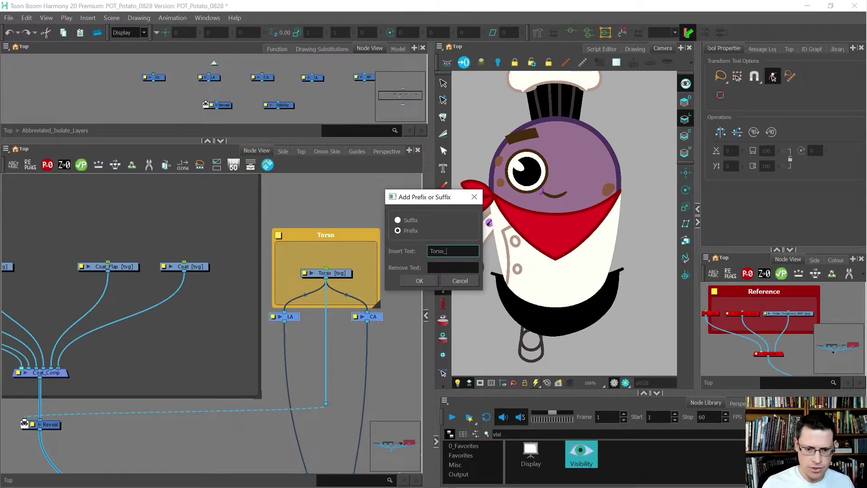
key(Return)
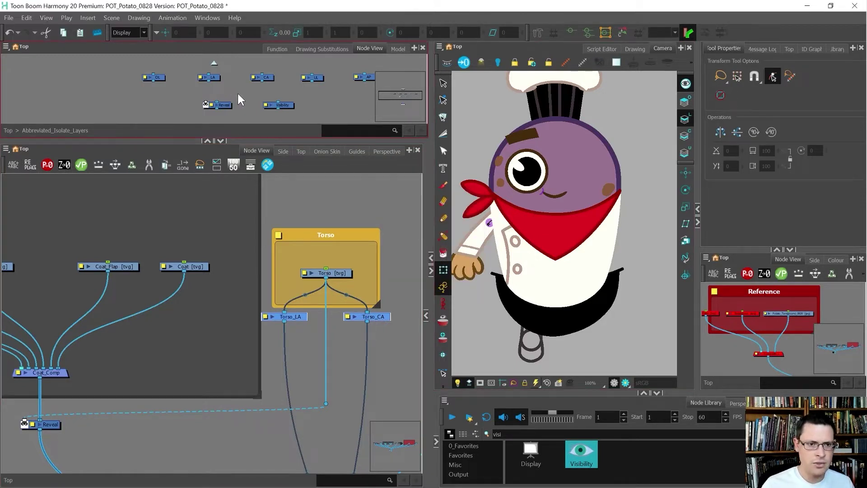
Copy the OL, LA and CA nodes from the Abbreviated_Isolate_Layers group and place them below the Coat drawing
click(236, 91)
drag(272, 89, 148, 67)
key(ctrl+v)
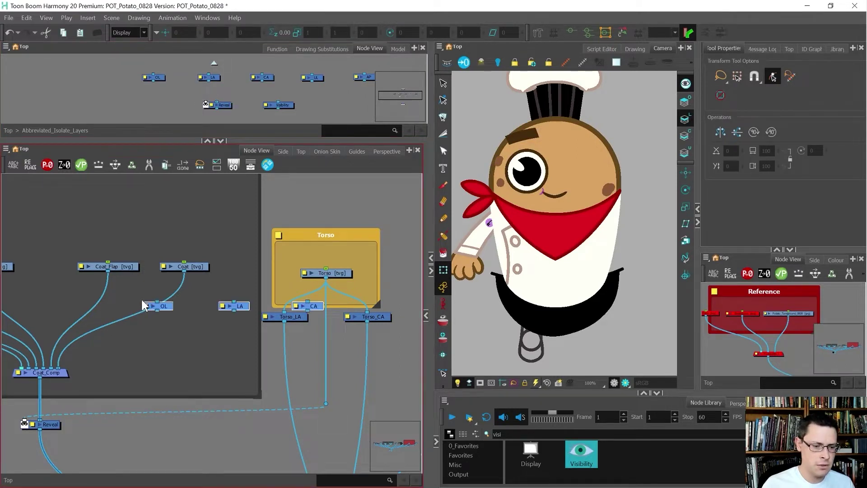
drag(238, 302, 160, 300)
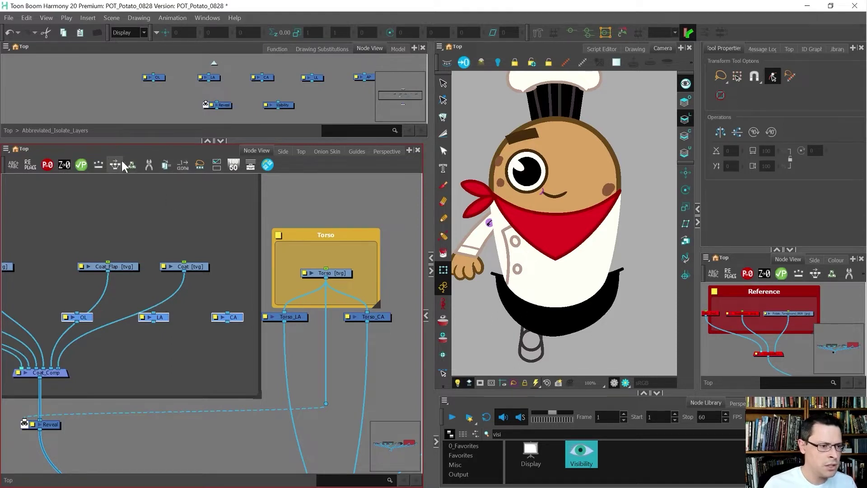
Add the prefix Coat_ to the pasted OL, LA and CA nodes
click(16, 164)
click(429, 250)
text(Coat_)
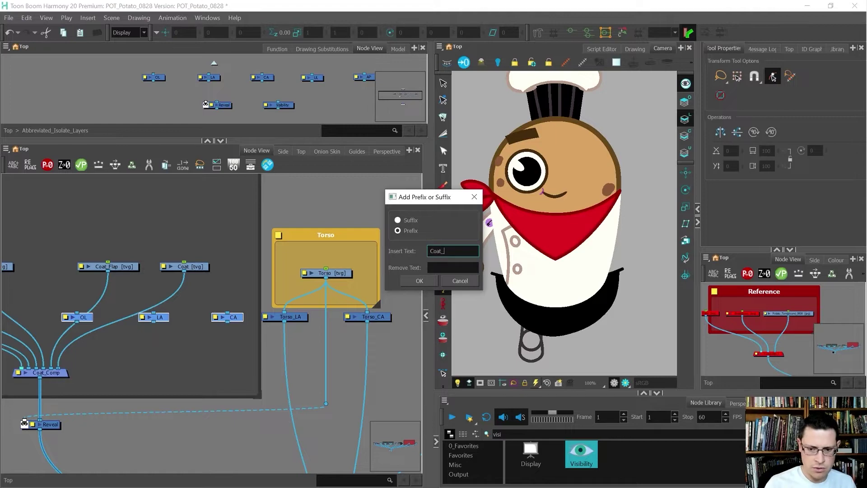
click(422, 280)
Move the Torso and Waist groups away from the Coat backdrop and widen the backdrop into the freed space
scroll(221, 284, down, 1)
scroll(222, 291, down, 1)
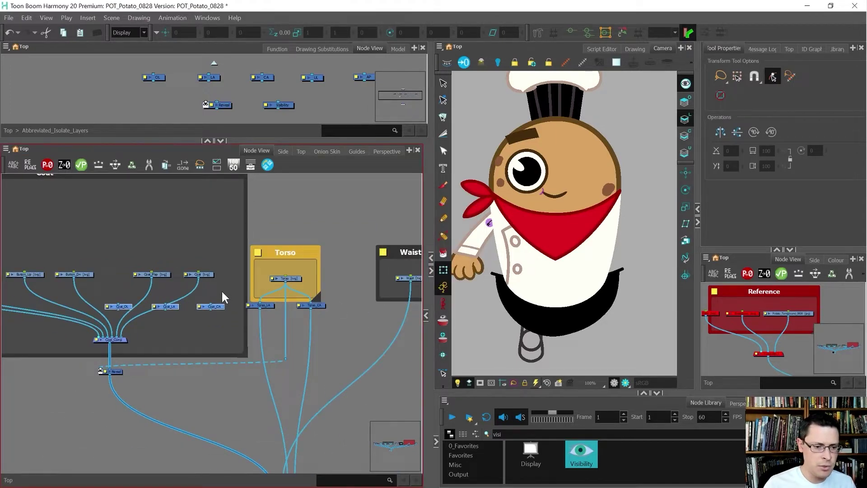
scroll(222, 290, down, 2)
scroll(248, 277, up, 1)
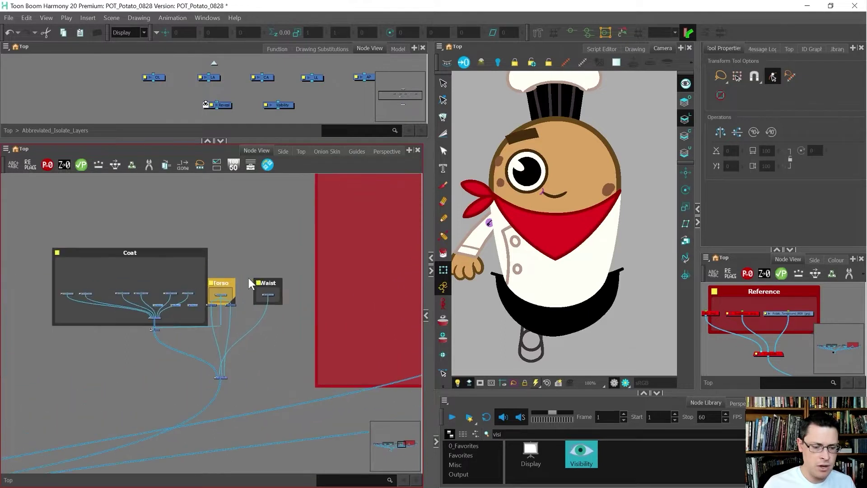
scroll(248, 277, up, 1)
drag(334, 252, 186, 447)
drag(253, 359, 349, 369)
drag(192, 339, 265, 342)
Move the Coat drawing and its Coat_OL, Coat_LA and Coat_CA nodes into the widened part of the Coat backdrop
click(204, 298)
mouse_move(125, 331)
mouse_down()
mouse_move(157, 306)
mouse_move(217, 307)
mouse_up()
drag(210, 306, 81, 285)
scroll(175, 300, up, 5)
scroll(78, 284, down, 2)
drag(278, 282, 146, 340)
scroll(180, 325, up, 3)
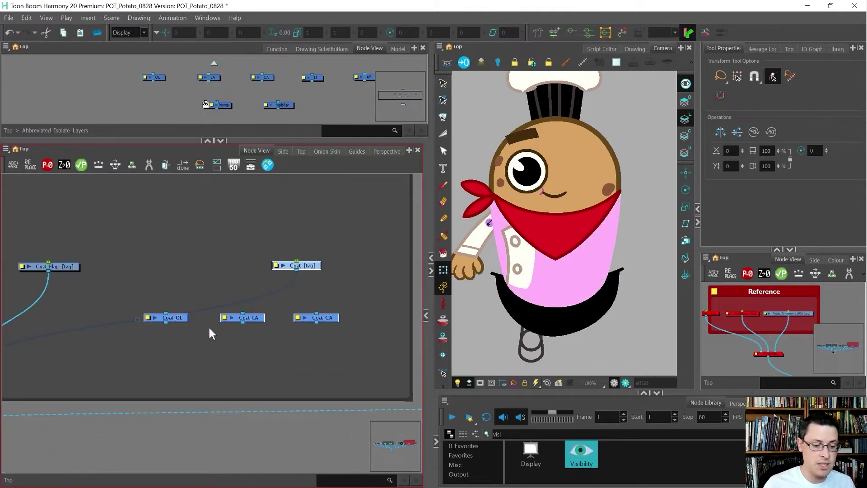
Insert Coat_OL into the Coat drawing's cable and wire Coat_LA and Coat_CA between the Coat drawing and Coat_Comp
click(208, 326)
drag(173, 313, 186, 313)
drag(297, 271, 242, 313)
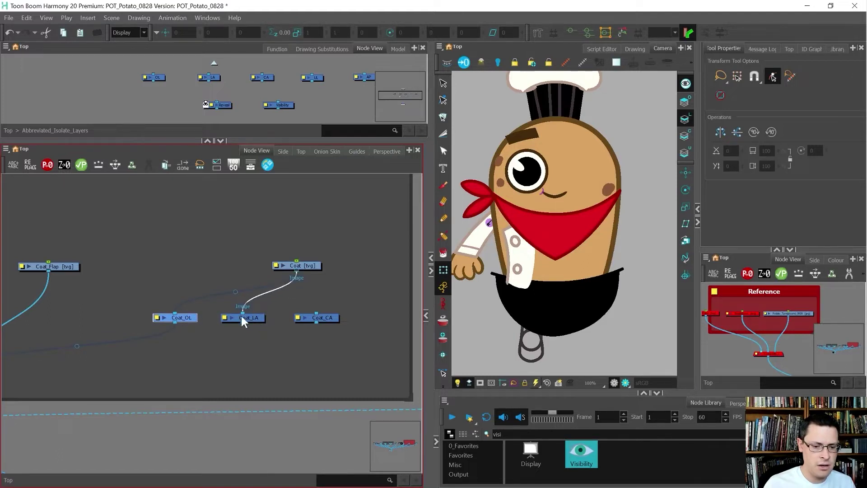
drag(297, 271, 19, 364)
scroll(346, 294, down, 2)
scroll(287, 313, up, 2)
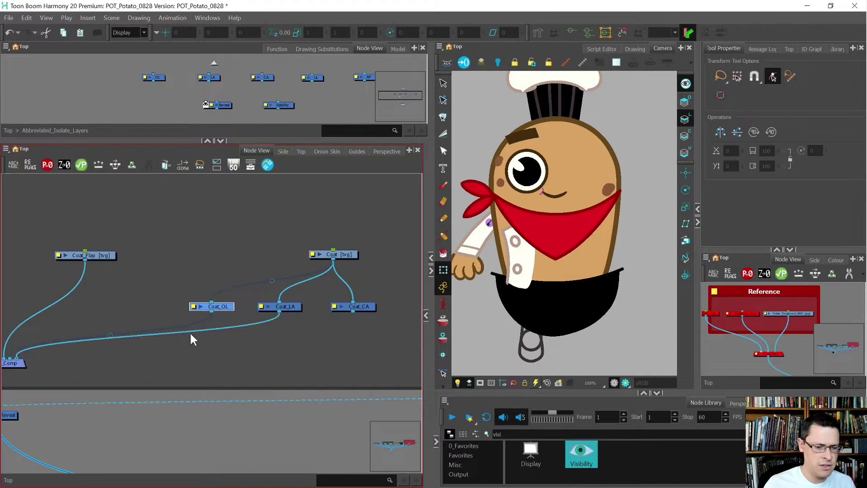
drag(352, 310, 24, 358)
Centre the Coat drawing above its three layer nodes and shift the coat nodes over Coat_Comp
click(310, 334)
drag(320, 265, 270, 252)
scroll(269, 251, down, 3)
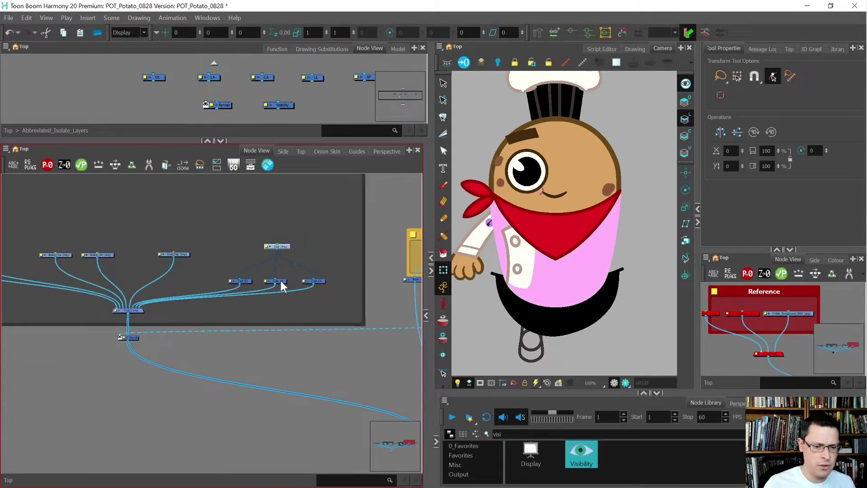
drag(340, 287, 64, 234)
scroll(64, 234, down, 2)
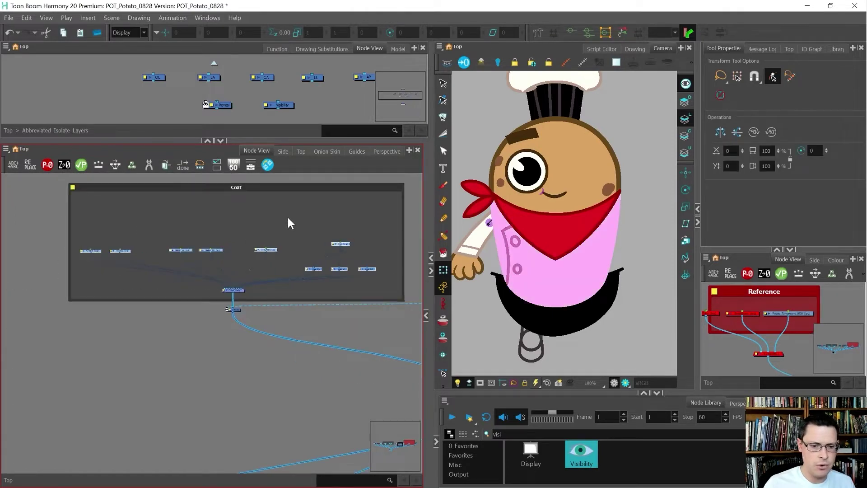
scroll(293, 269, up, 3)
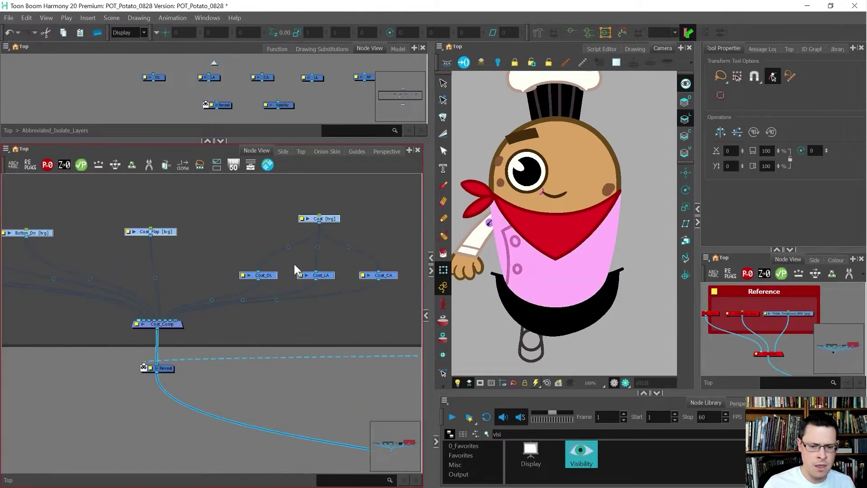
click(349, 208)
Copy the Coat drawing's fill shape from the colour art layer to the overlay art layer
click(333, 217)
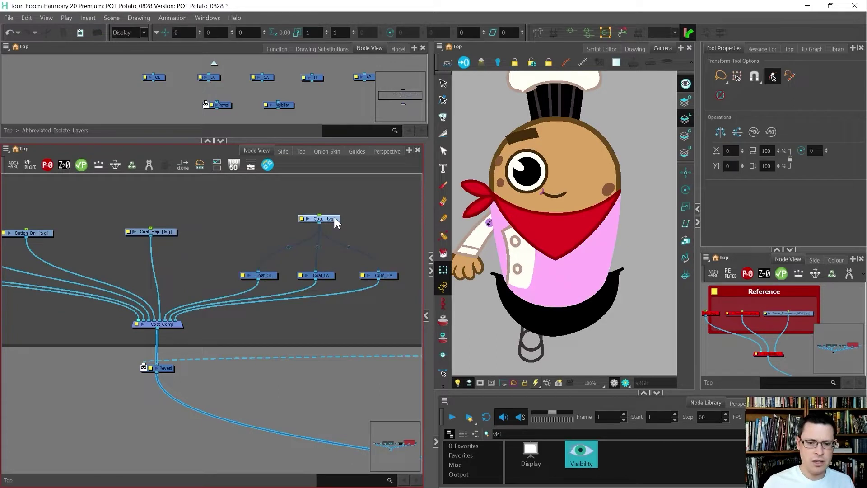
key(alt+s)
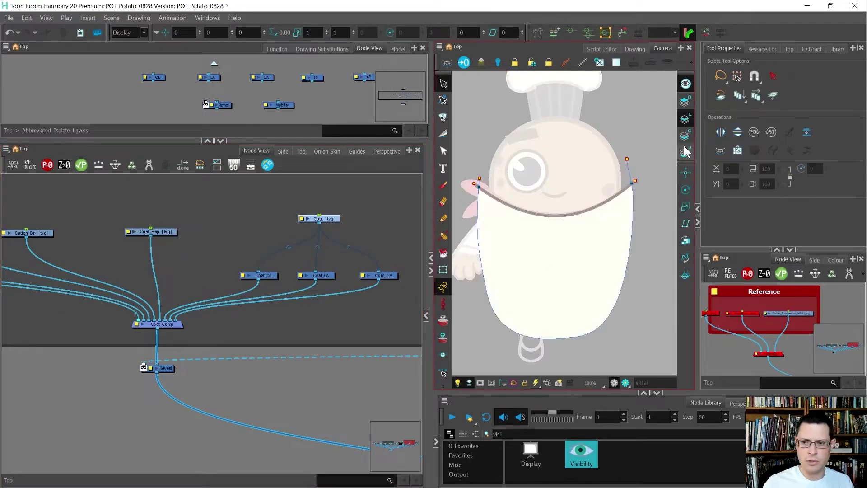
click(686, 136)
mouse_move(640, 220)
mouse_down()
mouse_move(454, 266)
mouse_move(592, 336)
mouse_up()
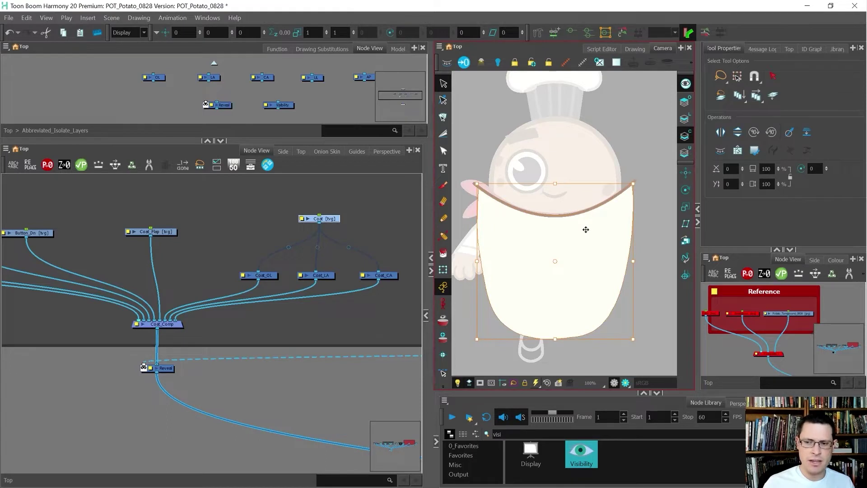
click(685, 102)
click(567, 200)
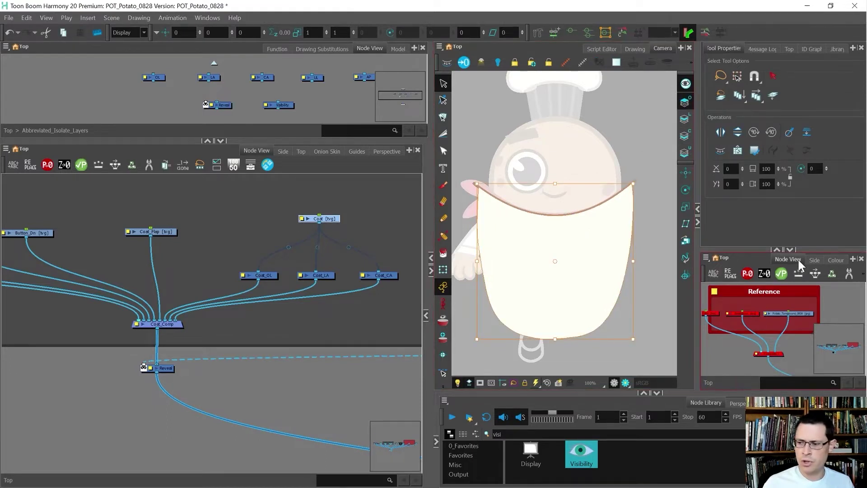
Recolour the overlay coat shape with the Clothes Line swatch and select the Coat with the Transform tool
click(833, 260)
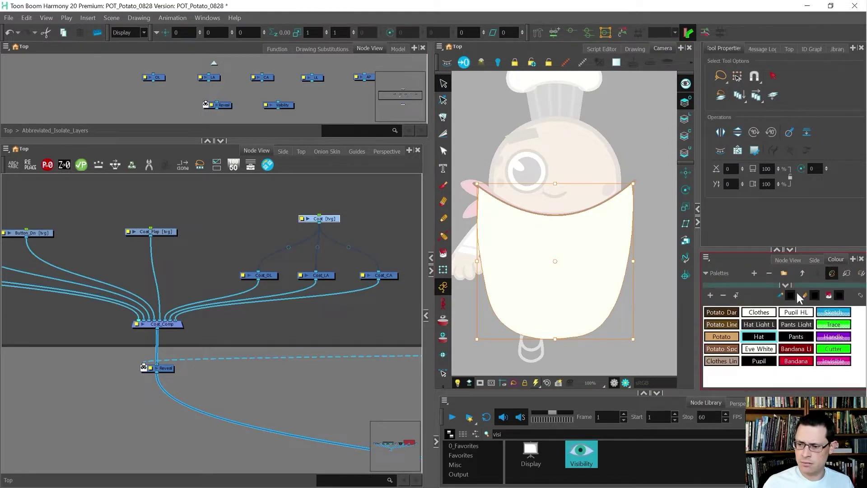
click(731, 363)
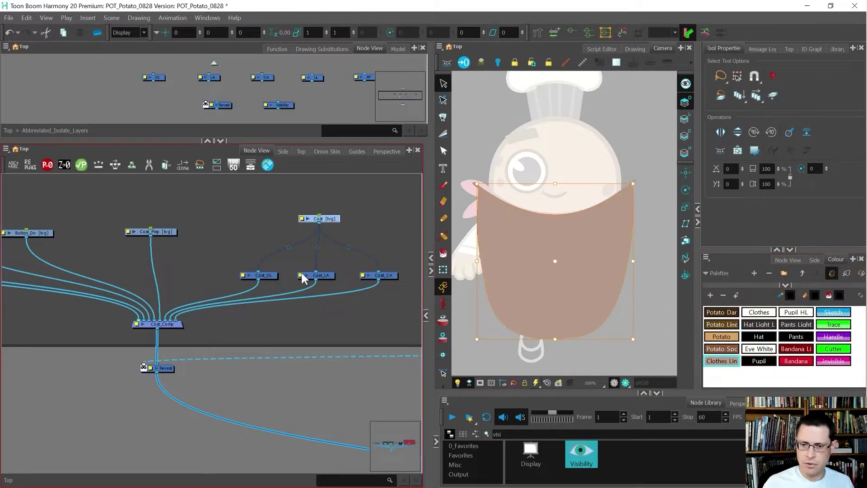
click(325, 339)
key(shift+t)
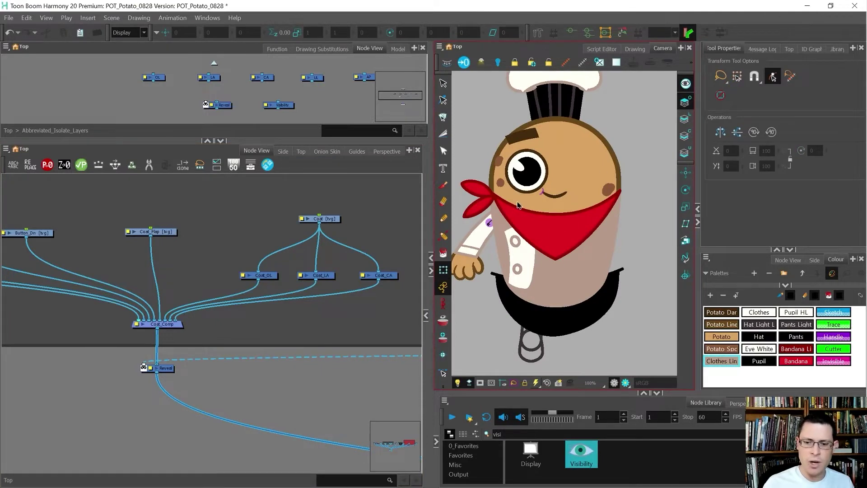
scroll(530, 253, up, 2)
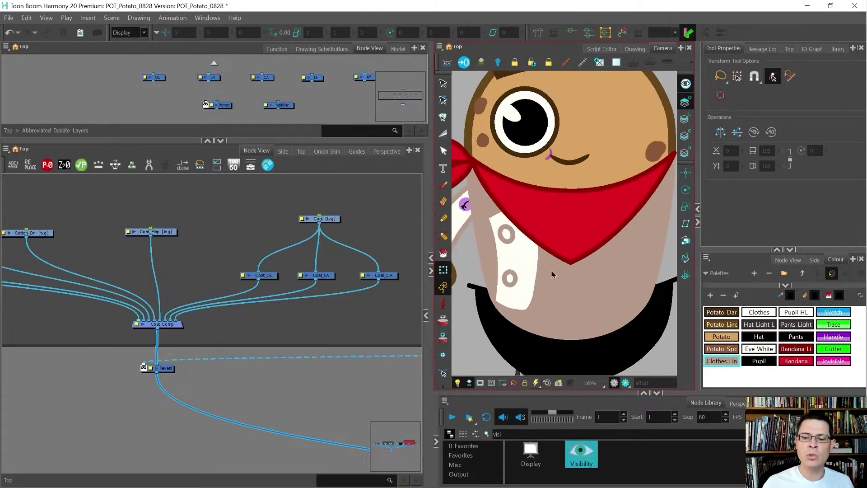
click(551, 273)
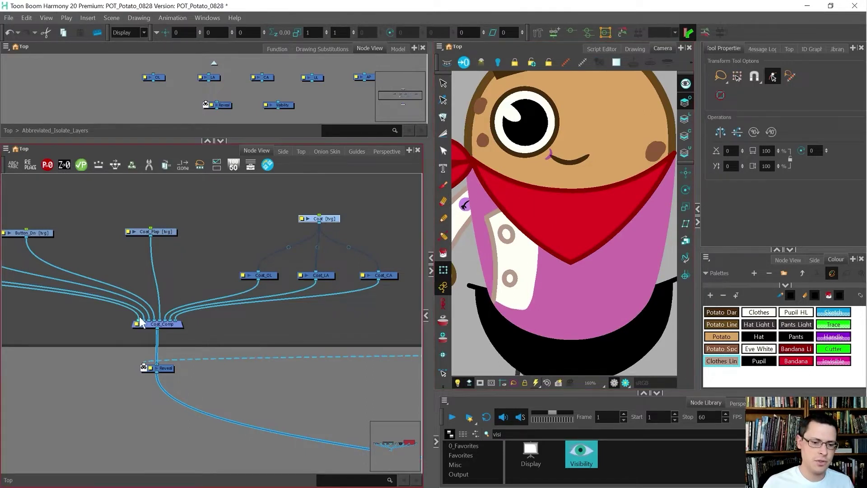
Rename the Reveal cutter below Coat_Comp as Coat_Revealed_on_Torso
scroll(113, 298, down, 1)
scroll(110, 295, down, 2)
scroll(136, 310, up, 4)
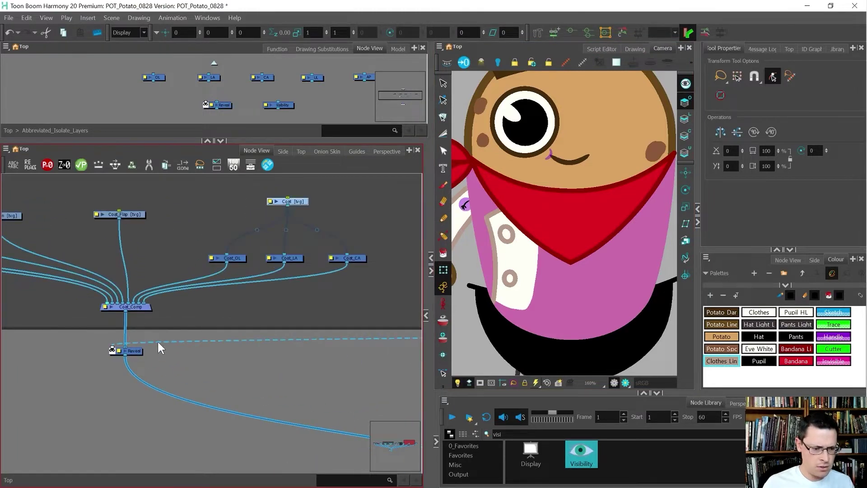
scroll(123, 347, up, 3)
click(148, 351)
scroll(106, 329, down, 3)
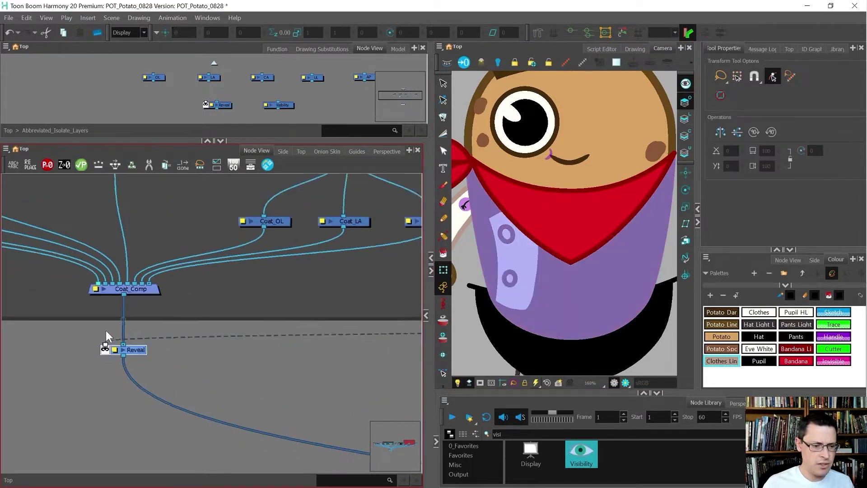
scroll(115, 294, up, 3)
click(97, 383)
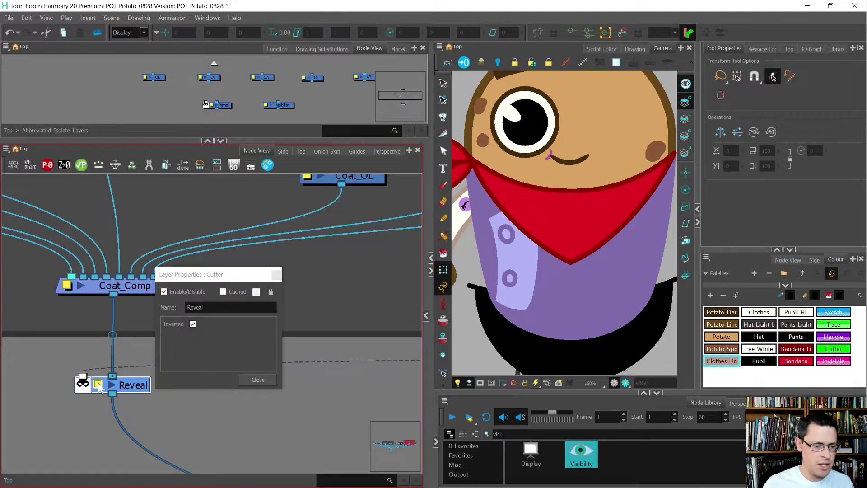
click(161, 306)
text(Caot)
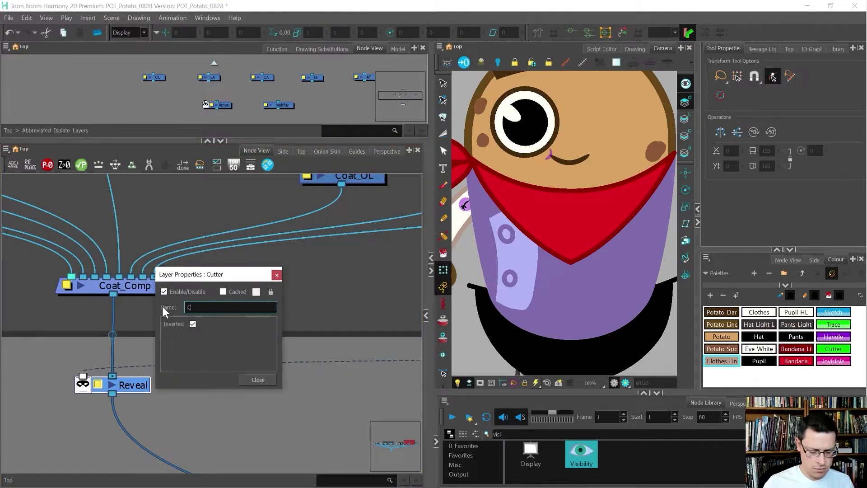
key(BackSpace)
key(BackSpace)
key(BackSpace)
text(oat_Revealed)
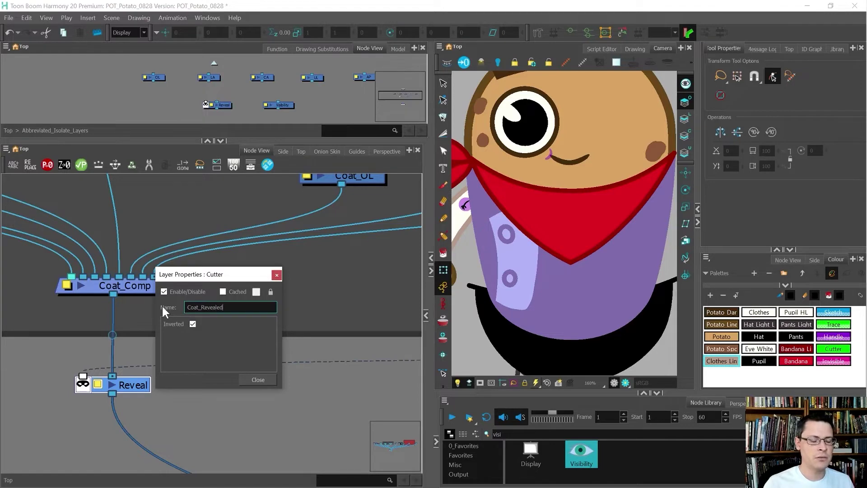
text(_on_Troso)
key(BackSpace)
key(BackSpace)
key(BackSpace)
key(BackSpace)
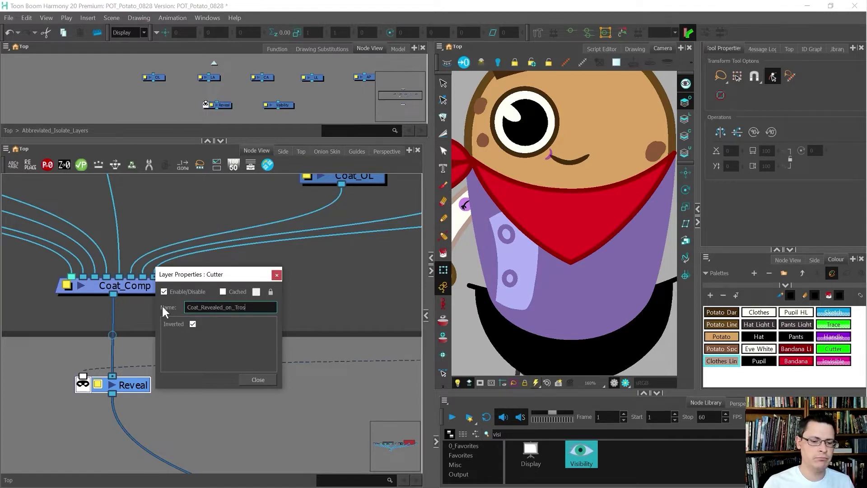
text(orso)
key(Return)
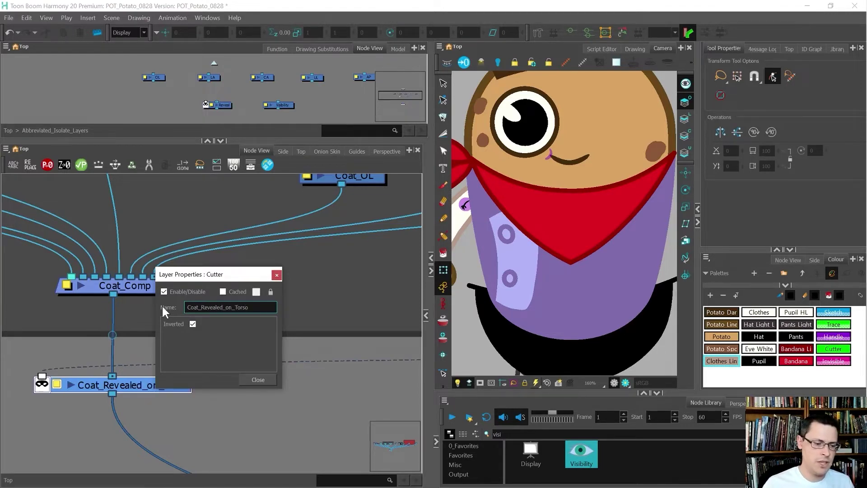
click(251, 376)
Copy the Reveal cutter from the Abbreviated_Isolate_Layers group, insert it between Coat_OL and Coat_Comp, and save the scene
drag(235, 97, 210, 112)
key(ctrl+c)
click(210, 204)
key(ctrl+v)
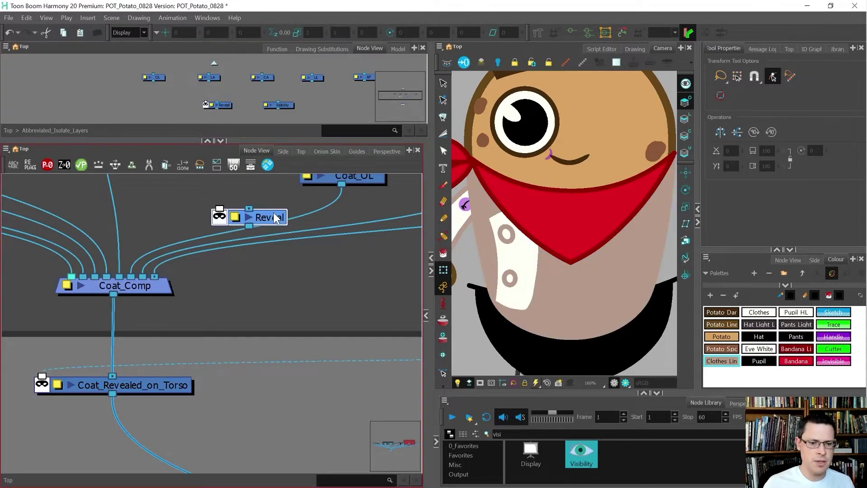
scroll(211, 242, down, 3)
scroll(214, 239, up, 3)
drag(155, 271, 194, 270)
scroll(190, 273, down, 3)
scroll(186, 274, up, 3)
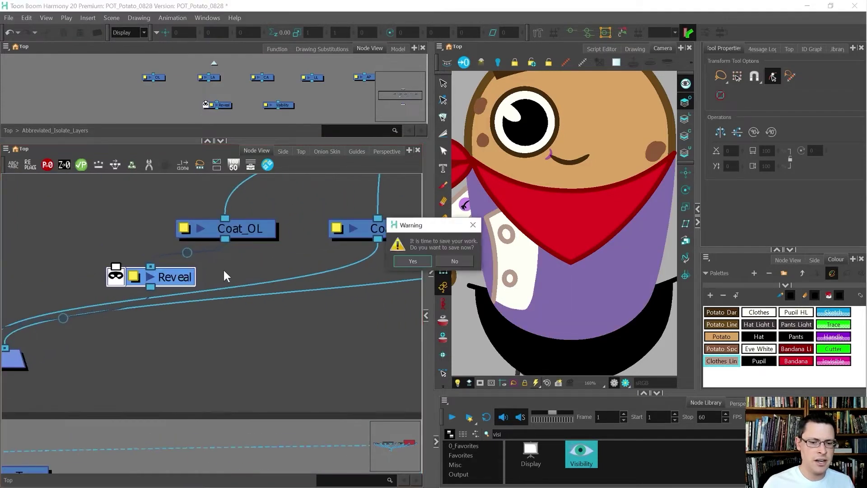
click(412, 261)
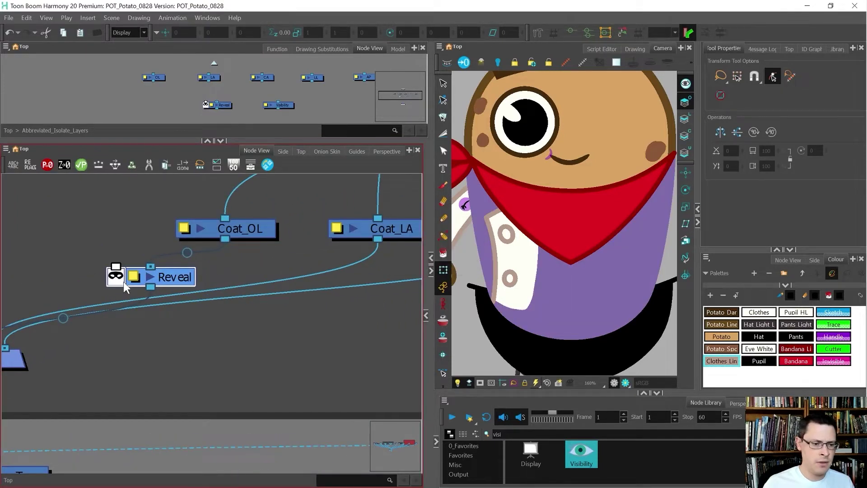
Rename the Reveal cutter below Coat_OL as Dark_Coat_Lines_Revealed_on_Body_Lines
click(134, 276)
drag(234, 308, 168, 308)
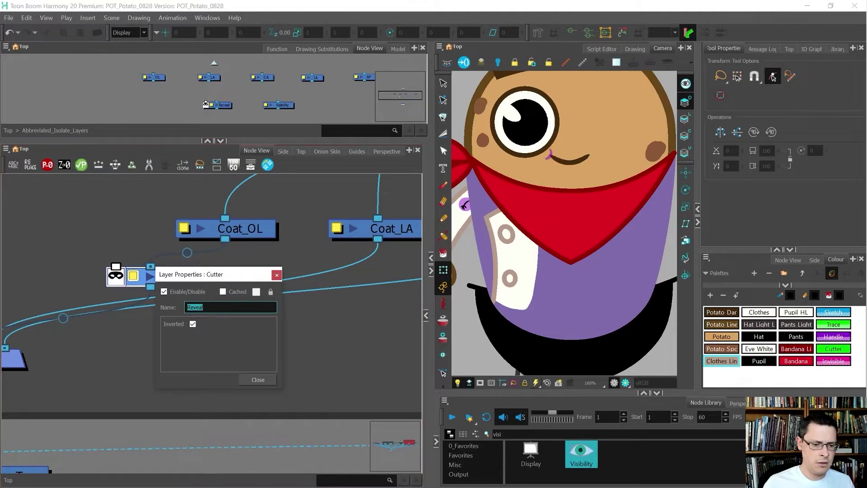
text(Ca)
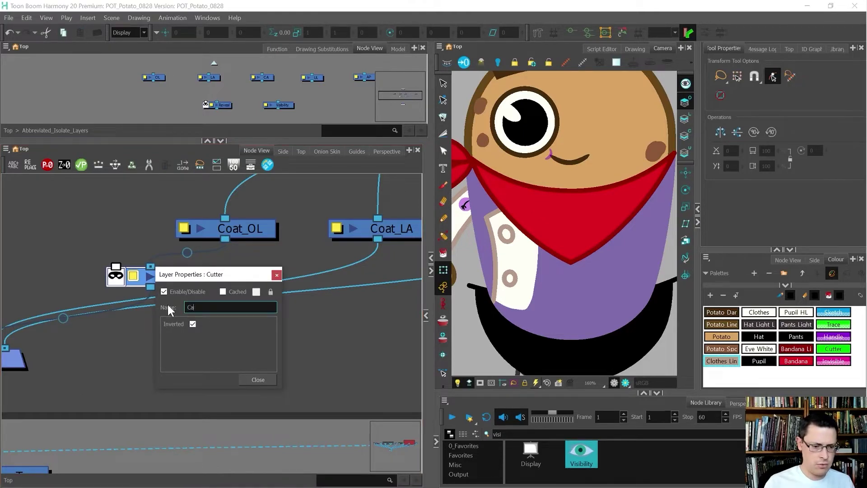
text(rk_Coa)
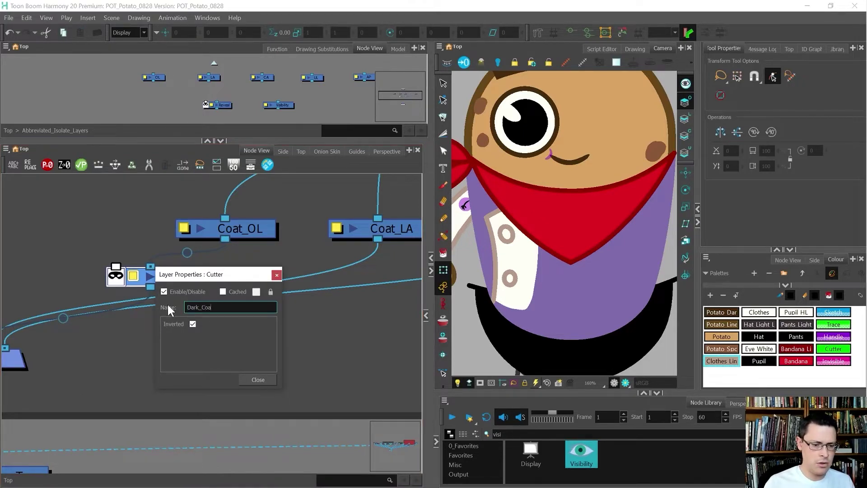
text(t_Lines_Reve)
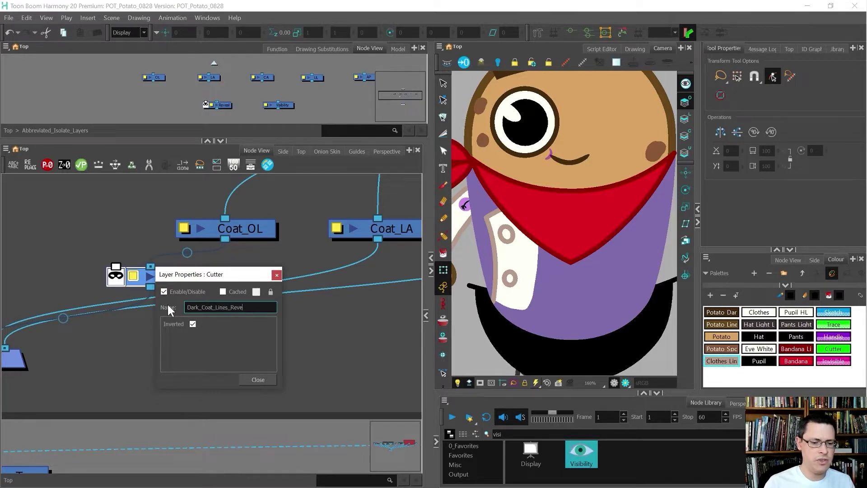
text(aled_on_Bo)
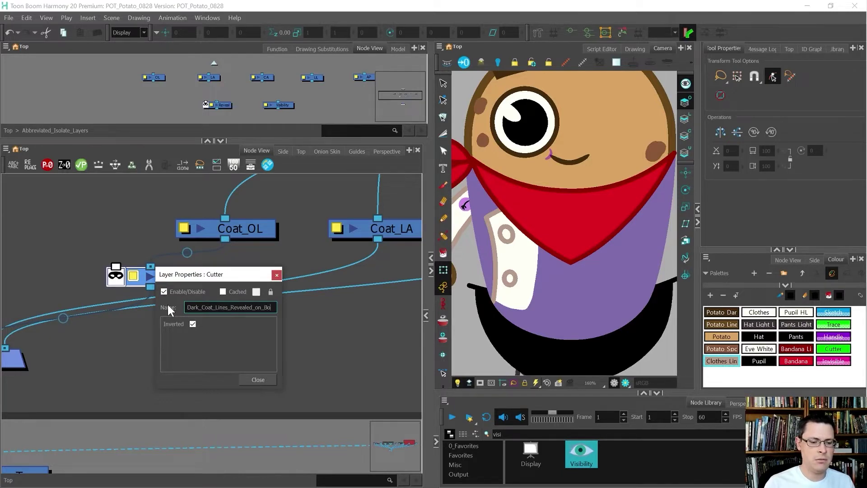
text(dy_Lines)
key(Return)
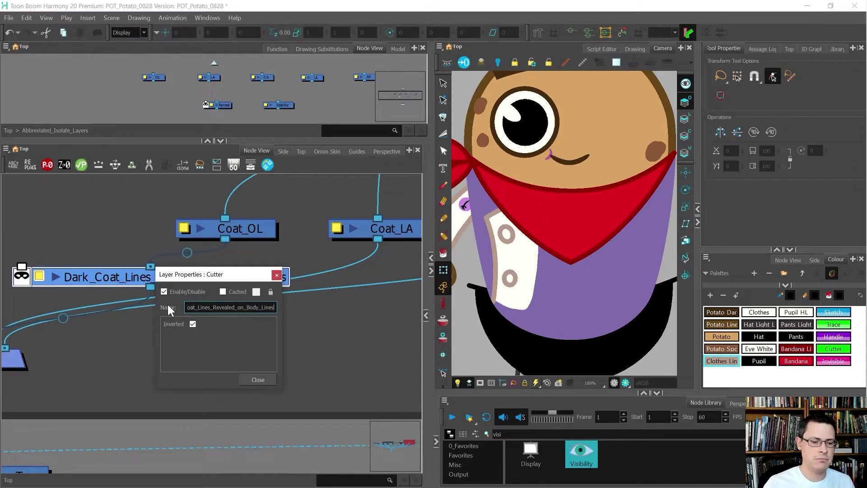
click(258, 379)
Space the Coat drawing, Coat_LA and Coat_CA away from Coat_OL and its long-named cutter
scroll(199, 269, down, 8)
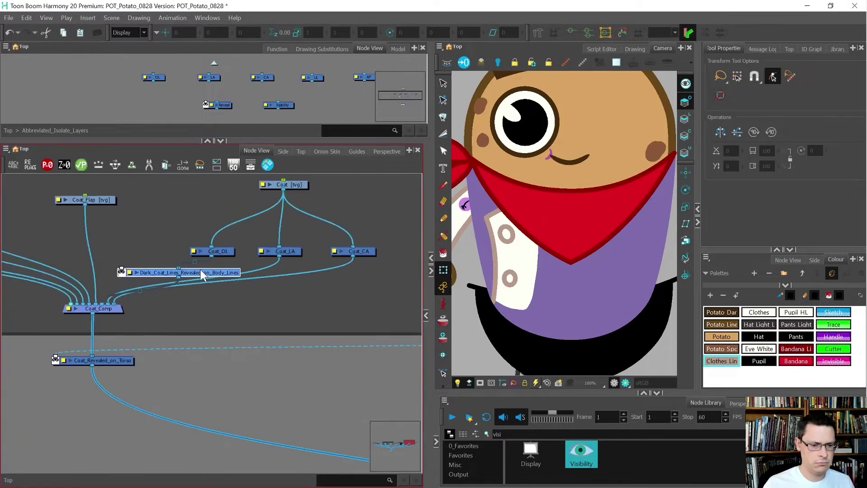
drag(304, 259, 254, 202)
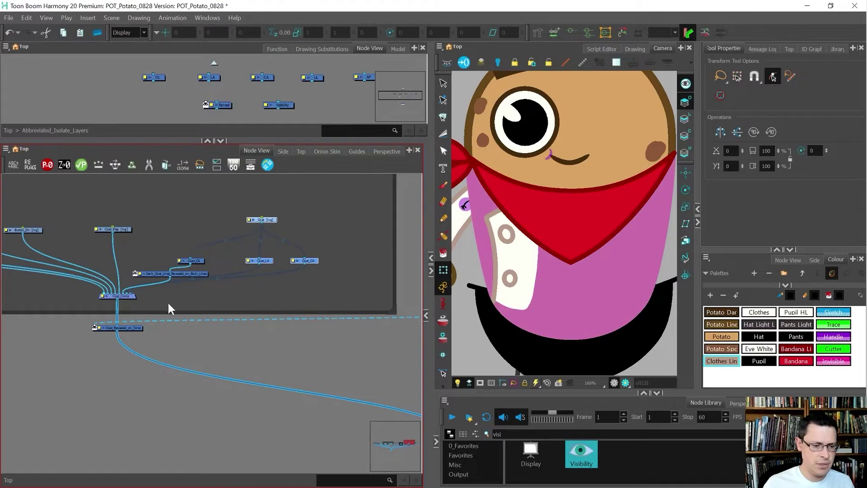
drag(207, 355, 85, 288)
drag(221, 302, 235, 285)
Connect Torso_LA to the matte input of the Dark_Coat_Lines_Revealed_on_Body_Lines cutter
scroll(148, 296, down, 3)
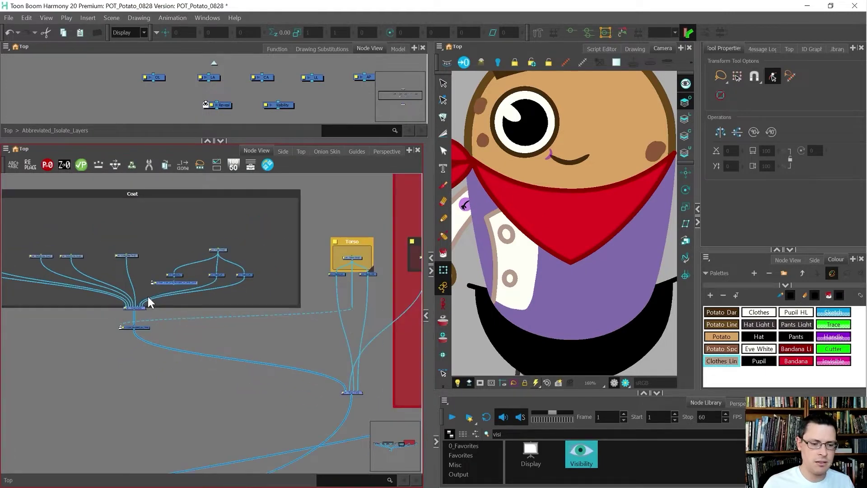
scroll(320, 275, up, 2)
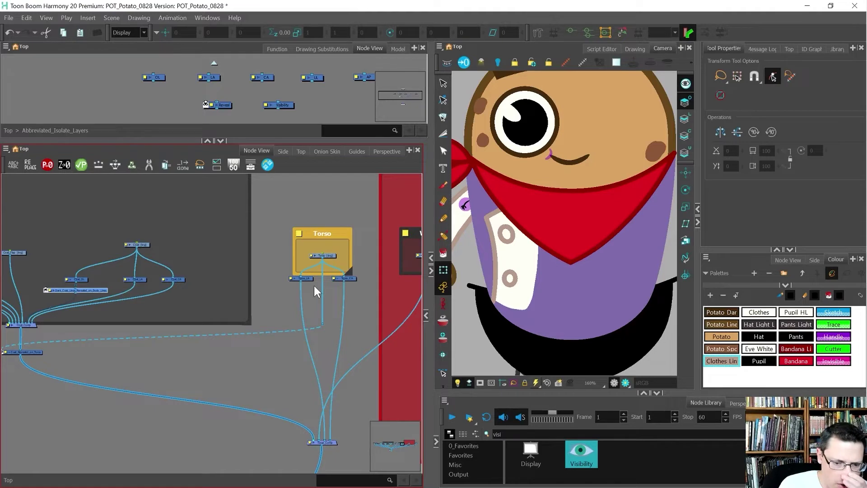
click(299, 280)
drag(300, 280, 45, 289)
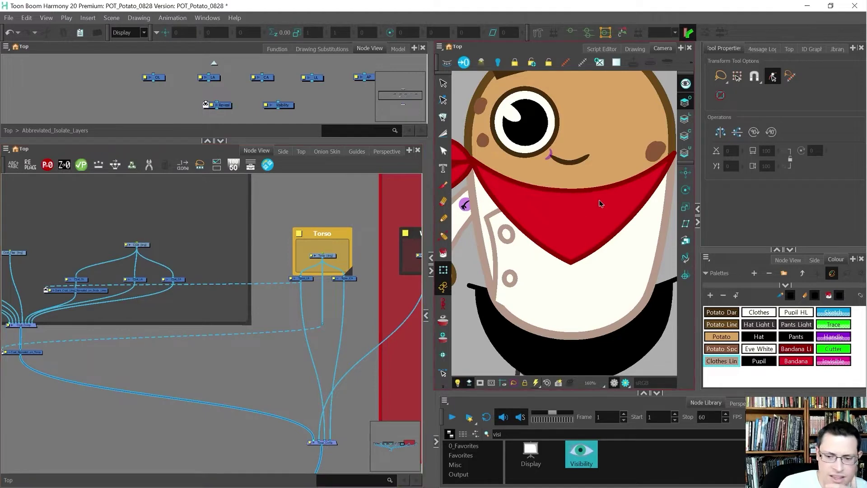
Switch the camera to render view and examine the coat outline where the arm meets the torso
scroll(565, 222, down, 1)
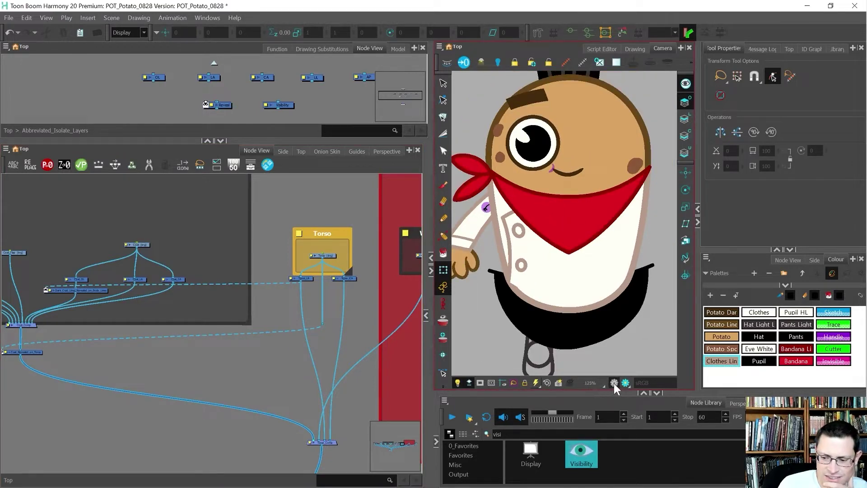
click(627, 381)
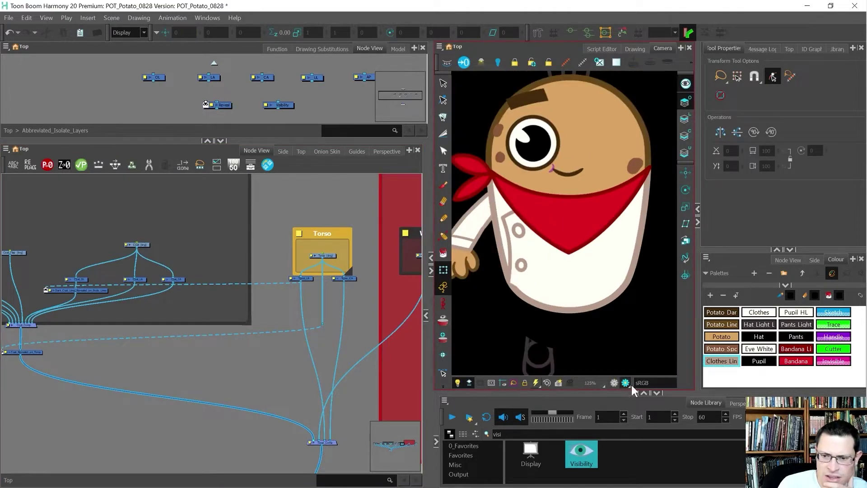
scroll(492, 219, up, 8)
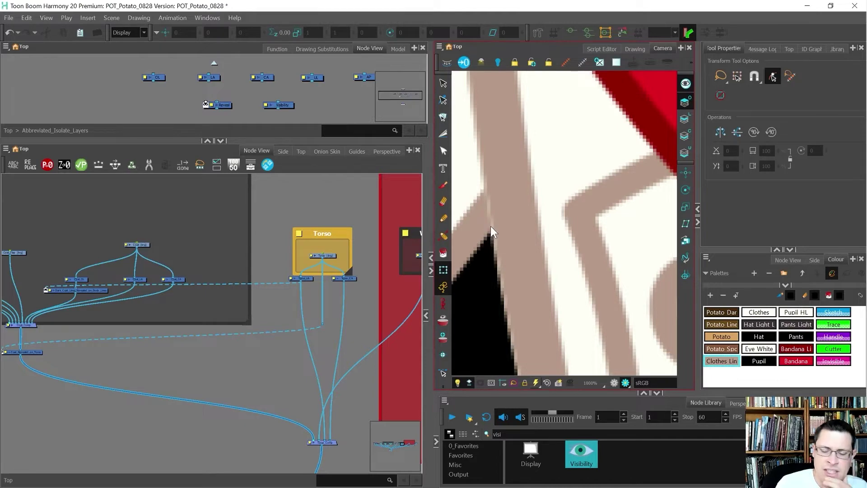
scroll(488, 221, down, 3)
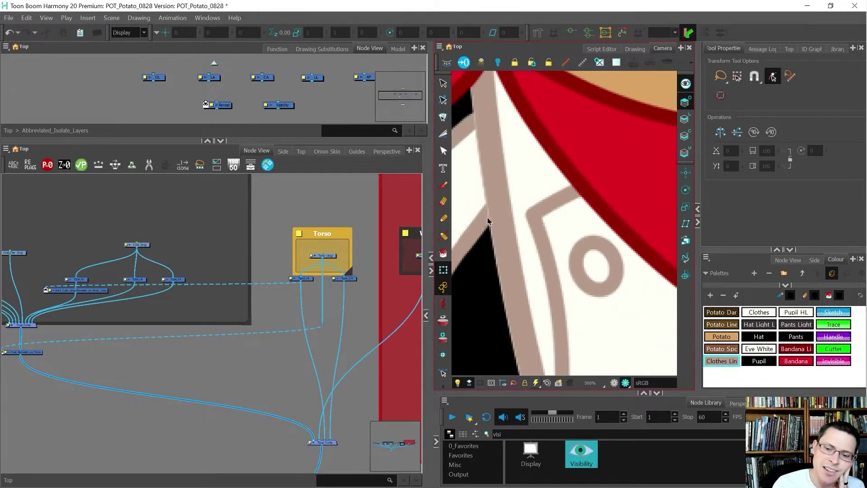
scroll(487, 221, down, 4)
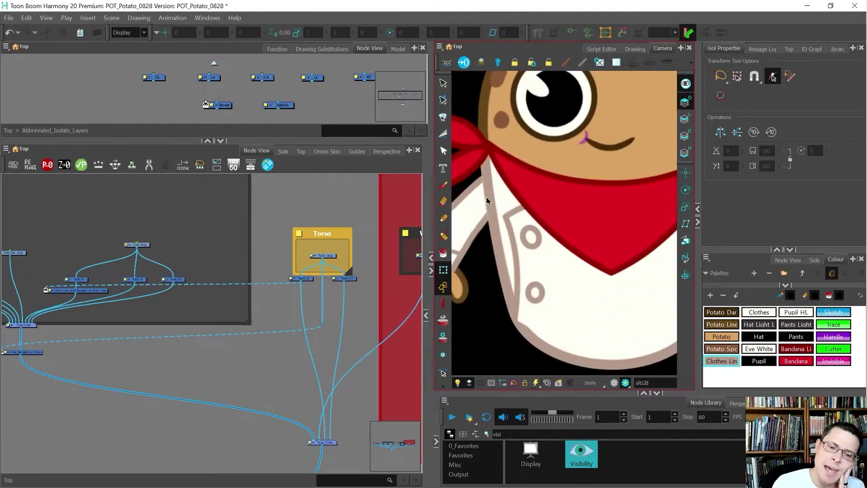
Check the Torso drawing and Torso_CA nodes against the rendered coat edge beside the bandana
scroll(329, 257, up, 3)
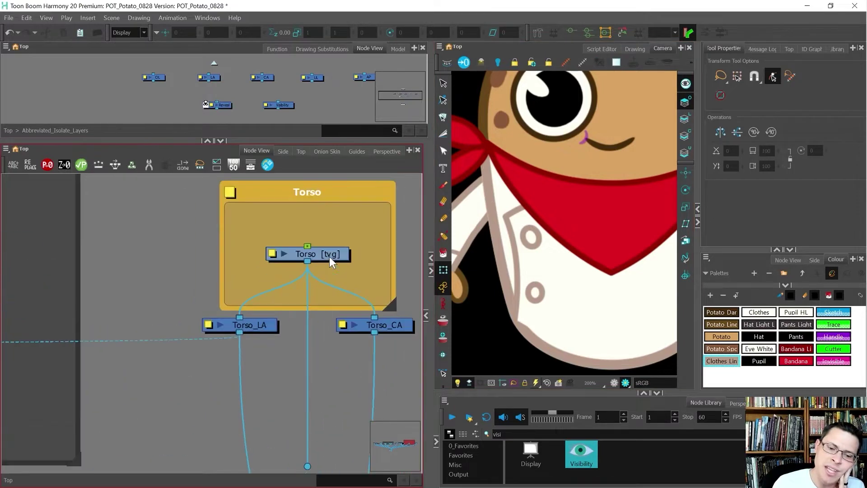
click(326, 254)
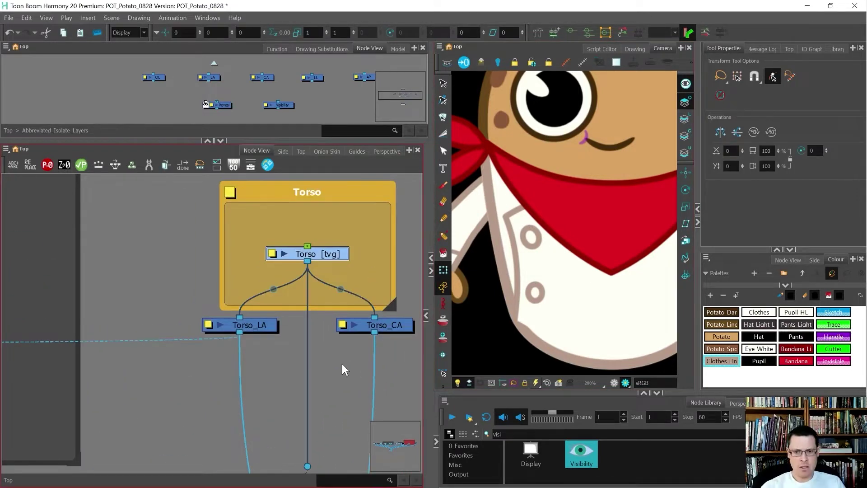
scroll(329, 343, down, 2)
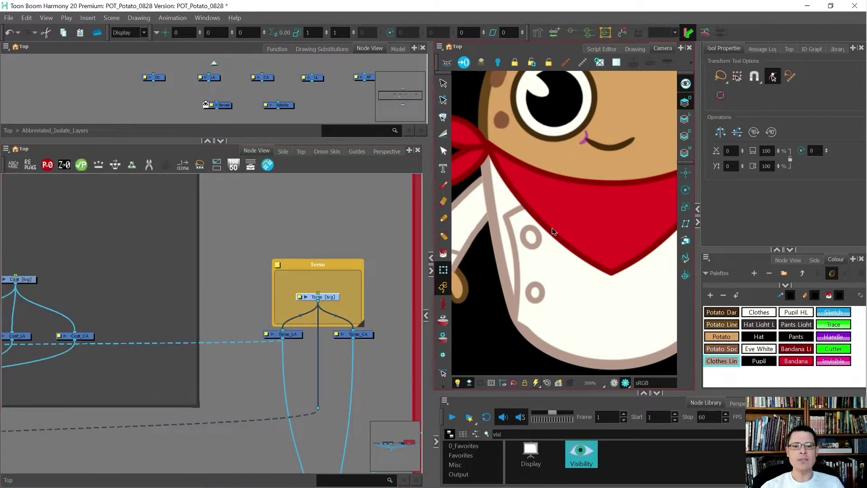
click(370, 344)
click(365, 335)
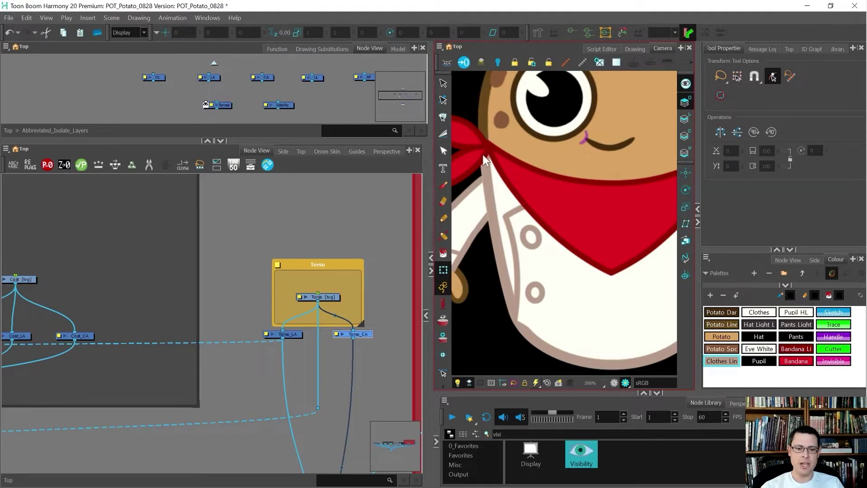
scroll(490, 207, up, 4)
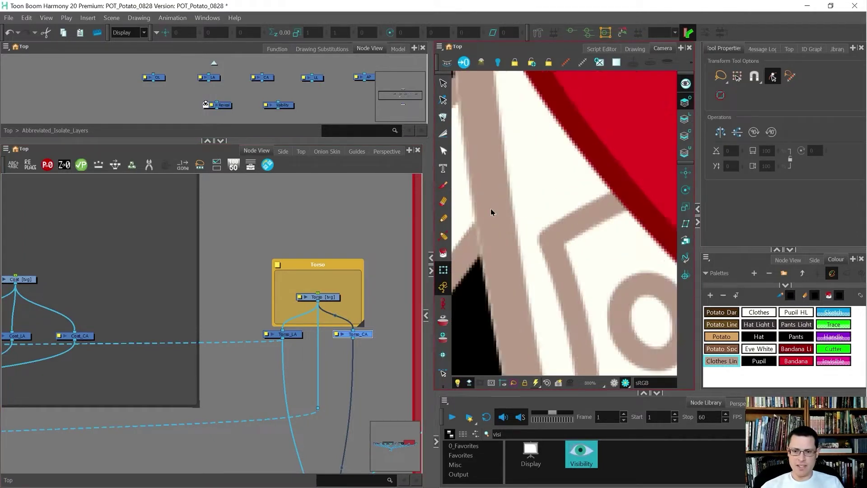
scroll(490, 208, down, 4)
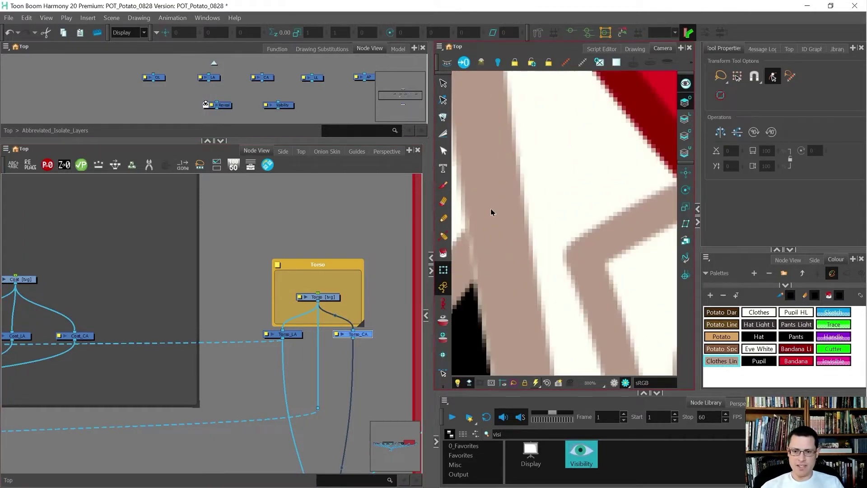
Insert another copy of the Reveal cutter on the cable between Coat_CA and Coat_Comp
scroll(339, 372, down, 3)
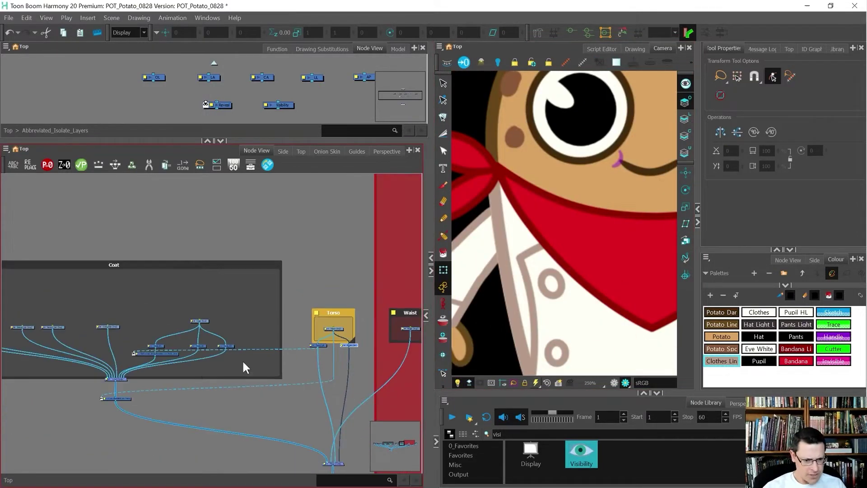
scroll(176, 369, up, 4)
click(221, 105)
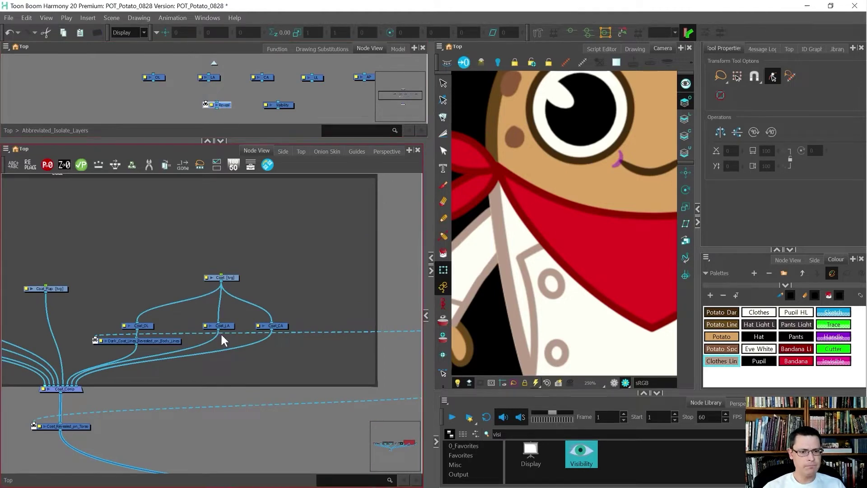
key(ctrl+v)
scroll(286, 362, up, 2)
drag(268, 358, 263, 309)
scroll(307, 294, down, 4)
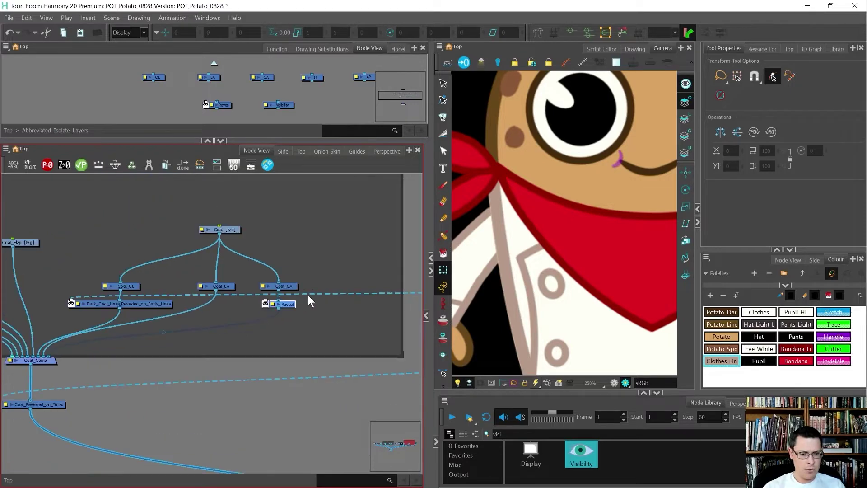
Rename the Reveal cutter below Coat_CA to White_of_Coat_Revealed_on_Body_Fill
scroll(265, 306, up, 3)
click(277, 304)
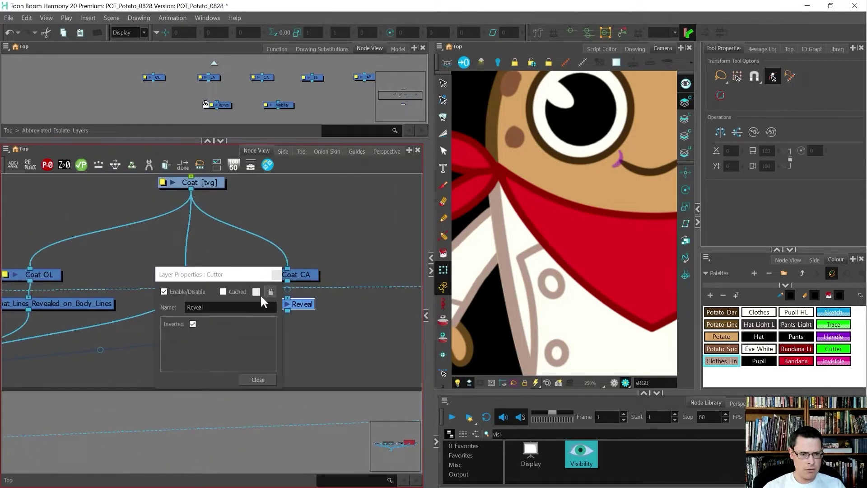
text(White_of_Coat_Revealed_on_)
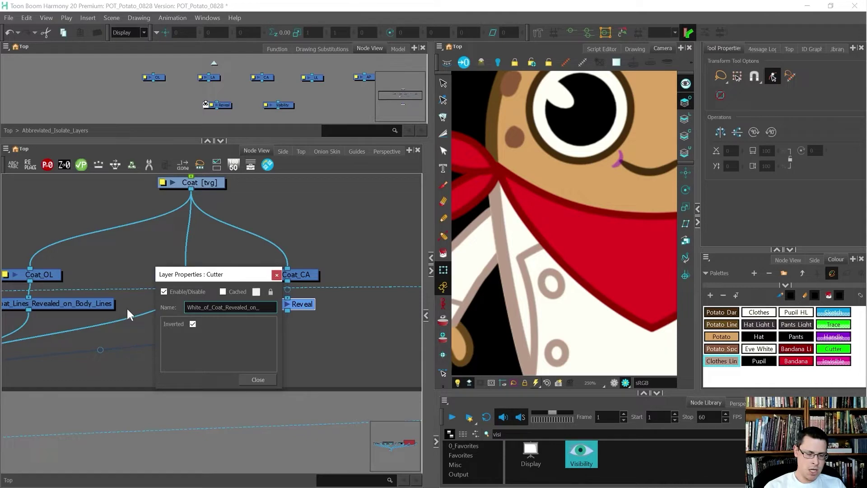
text(Body_Fill)
key(Return)
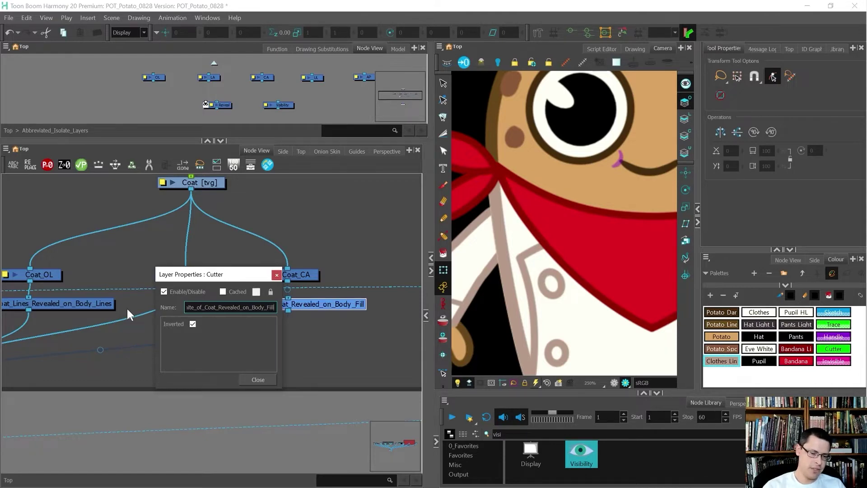
click(240, 379)
Connect Torso_CA to the matte input of the White_of_Coat_Revealed_on_Body_Fill cutter
scroll(307, 340, down, 2)
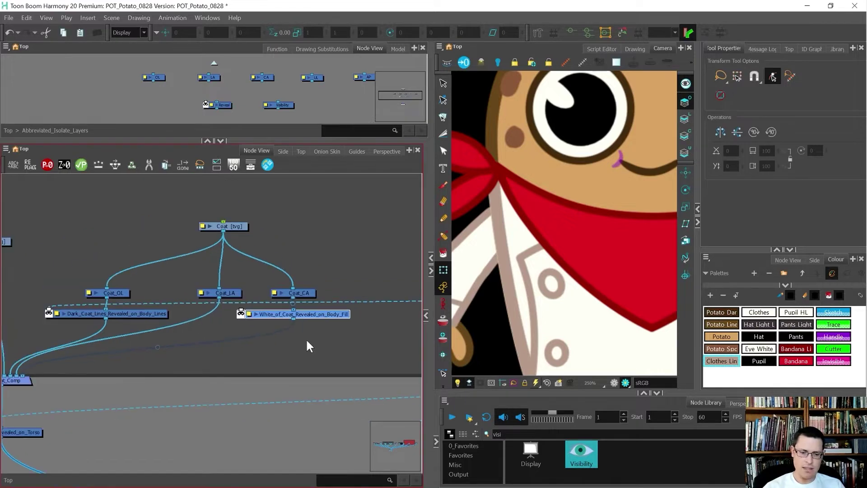
scroll(157, 329, down, 2)
scroll(157, 329, down, 4)
scroll(329, 327, up, 3)
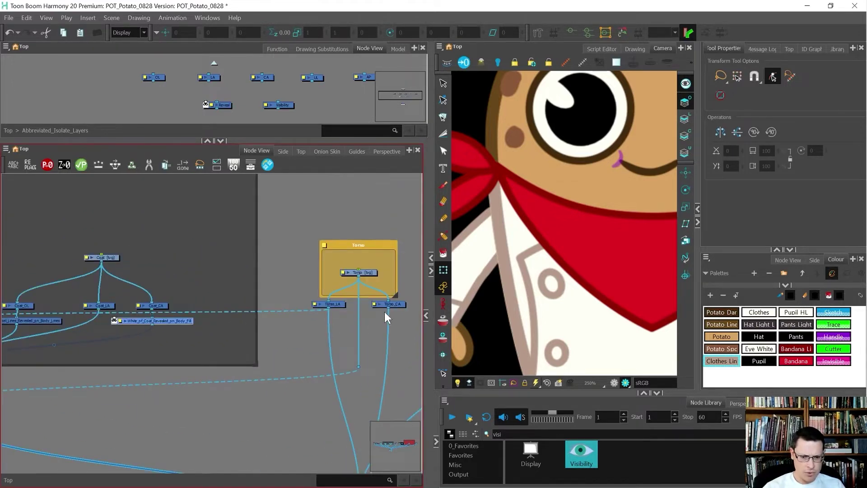
drag(388, 309, 114, 321)
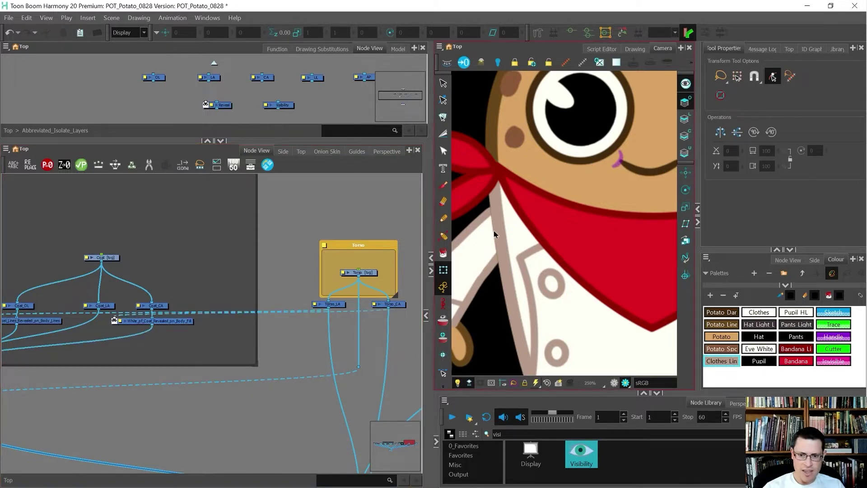
Examine the rendered coat edge up close where the arm, torso and bandana meet
scroll(501, 222, up, 4)
scroll(500, 221, down, 7)
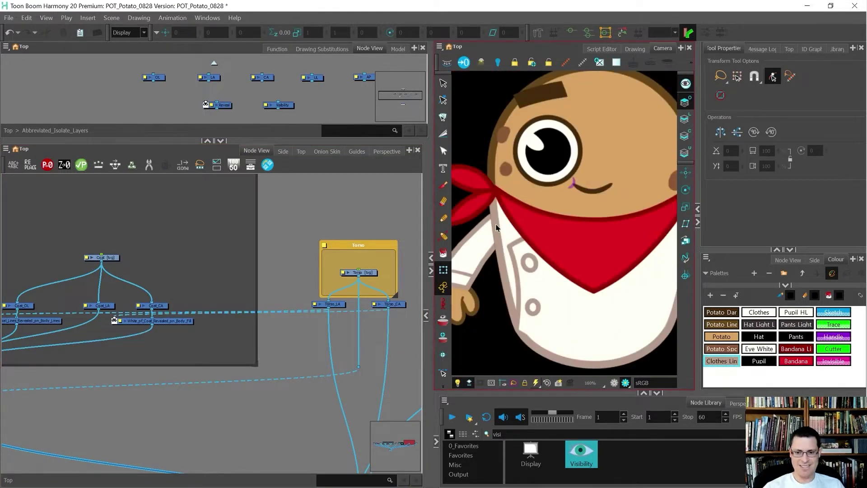
scroll(500, 238, up, 6)
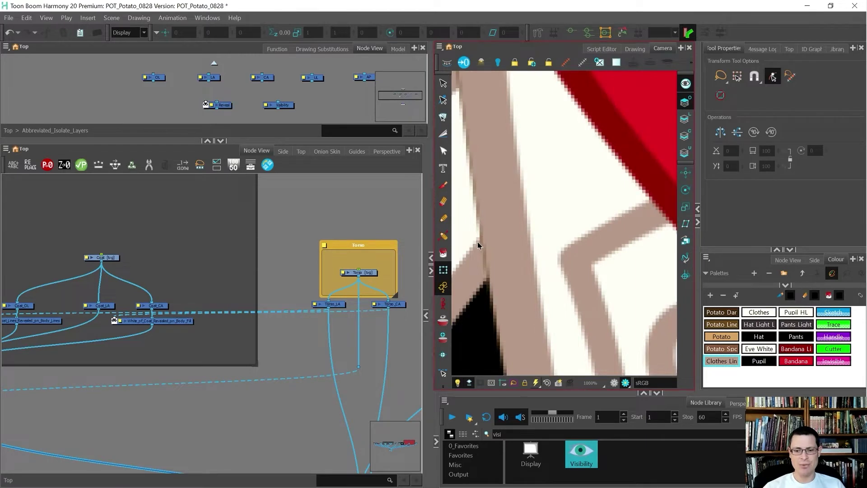
scroll(478, 242, down, 9)
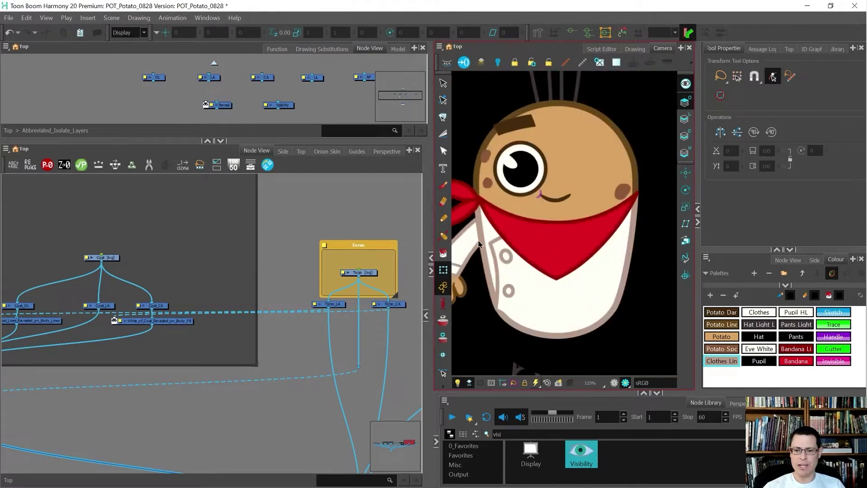
scroll(483, 245, up, 1)
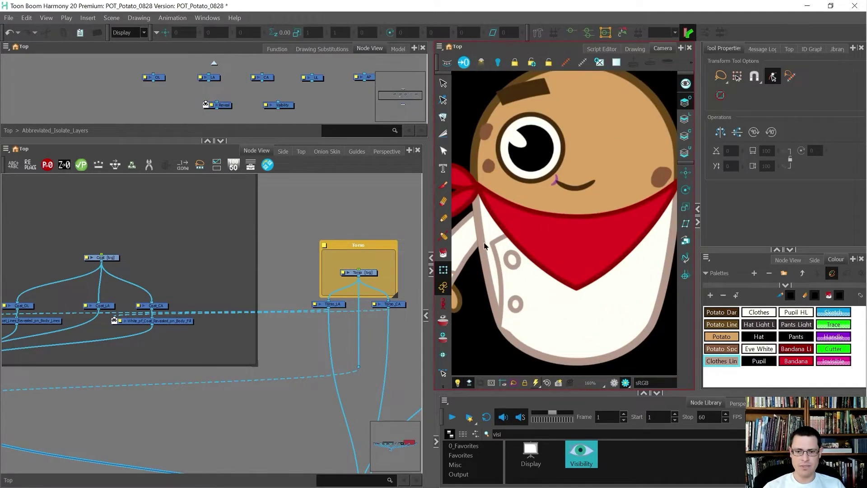
scroll(483, 241, up, 3)
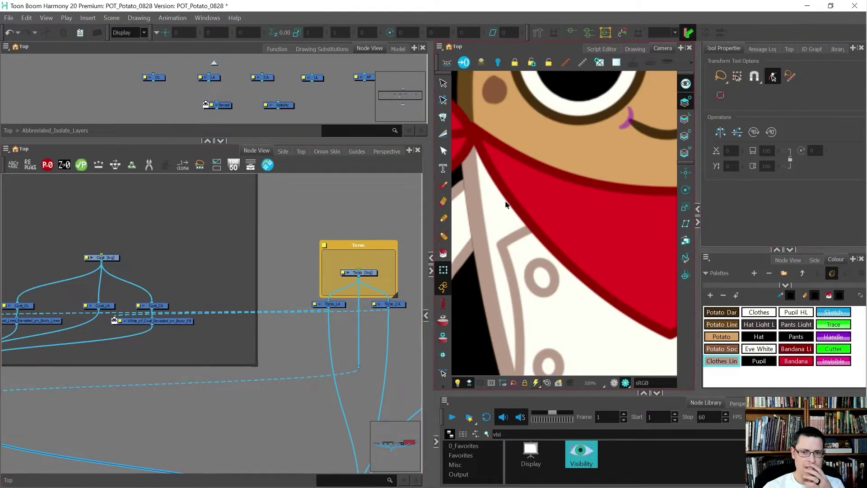
scroll(505, 204, down, 2)
scroll(483, 105, up, 3)
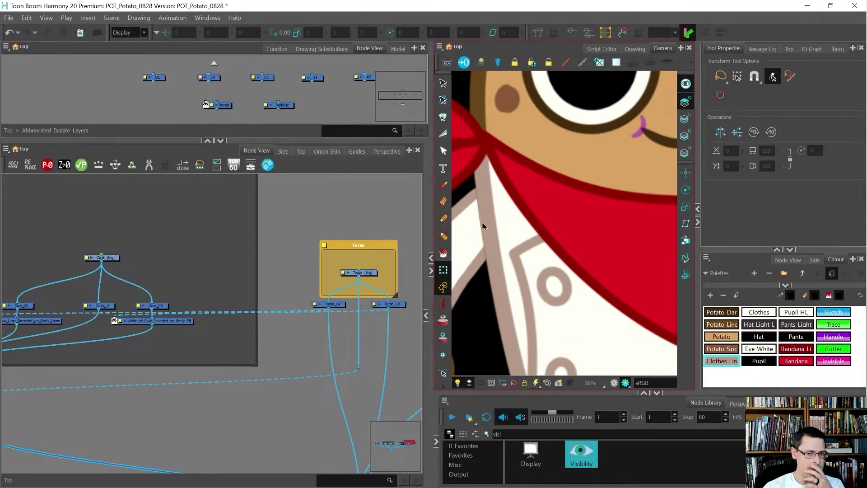
scroll(482, 221, down, 2)
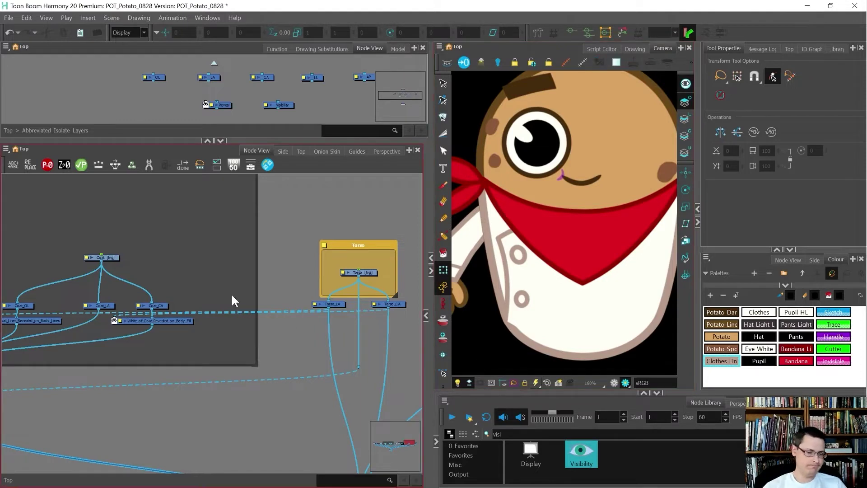
Tidy the Coat nodes by raising the Coat_OL, Coat_LA and Coat_CA row and moving Coat_Comp beneath the Dark_Coat_Lines_Revealed_on_Body_Lines cutter
scroll(230, 304, down, 3)
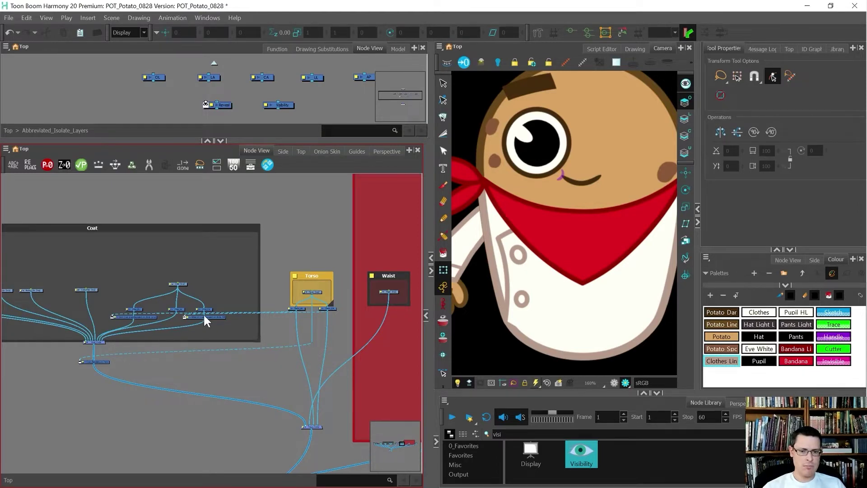
scroll(203, 313, up, 5)
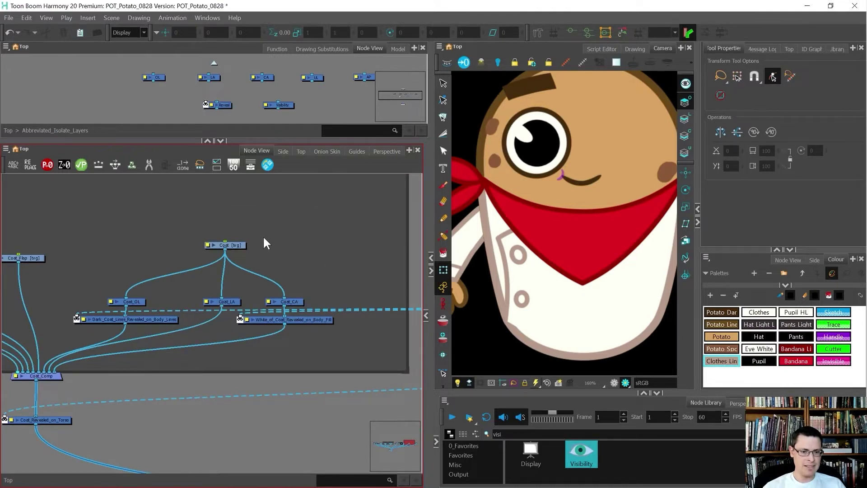
drag(244, 244, 240, 243)
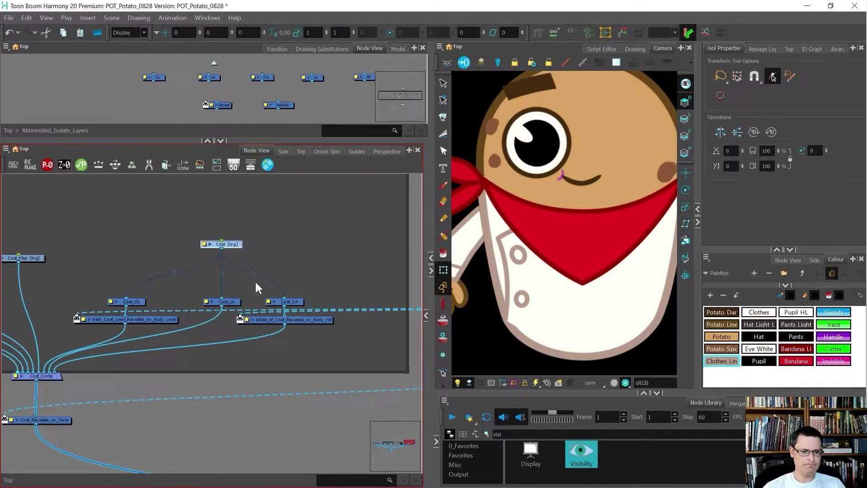
drag(320, 282, 163, 270)
drag(23, 363, 92, 368)
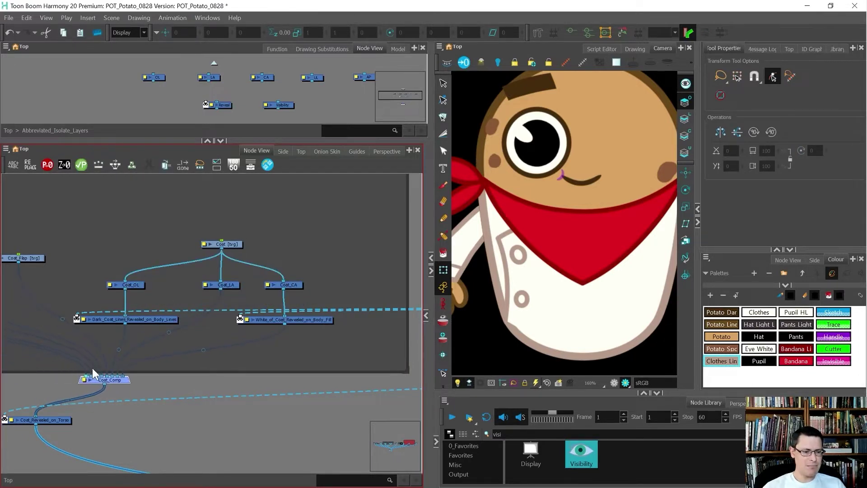
Maximize the node view and add a parent peg to every Bandana, Crease, Button, Coat_Flap and Coat drawing
scroll(92, 367, down, 5)
scroll(217, 285, down, 2)
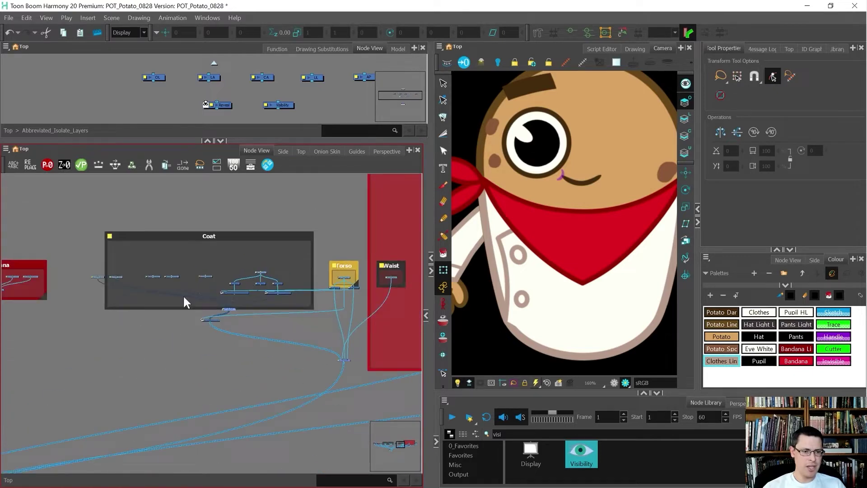
click(129, 326)
key(grave)
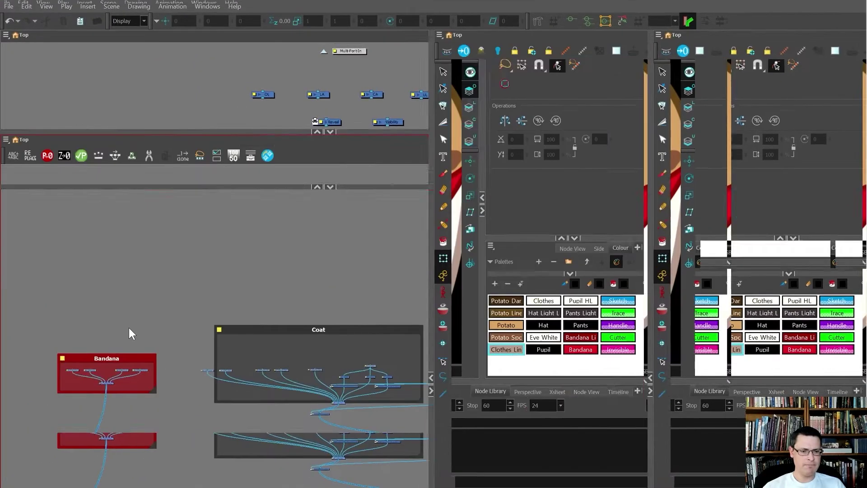
scroll(194, 212, up, 3)
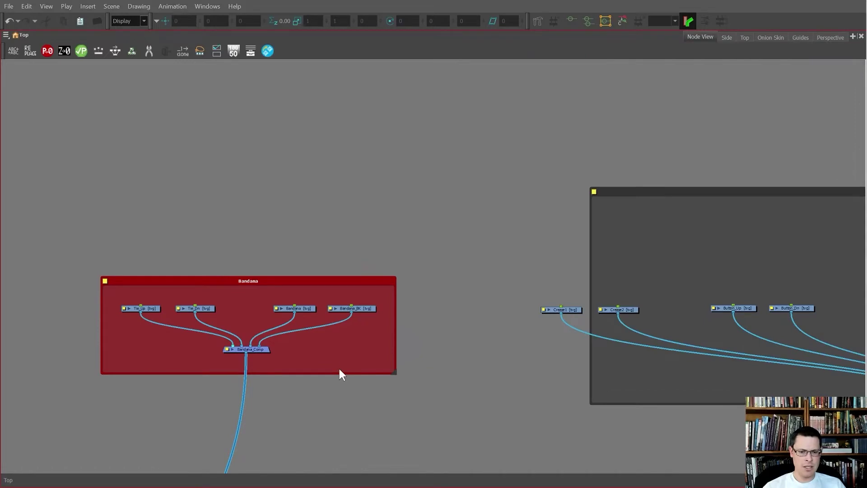
scroll(92, 332, down, 2)
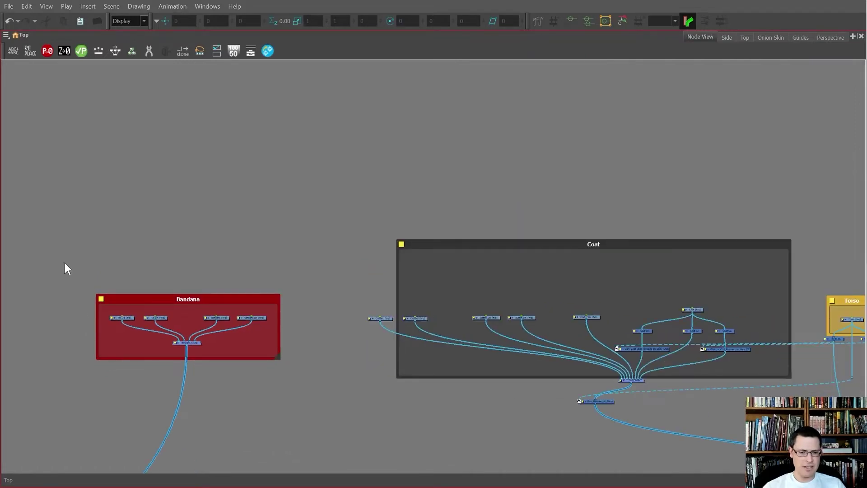
drag(66, 261, 459, 332)
drag(727, 324, 728, 324)
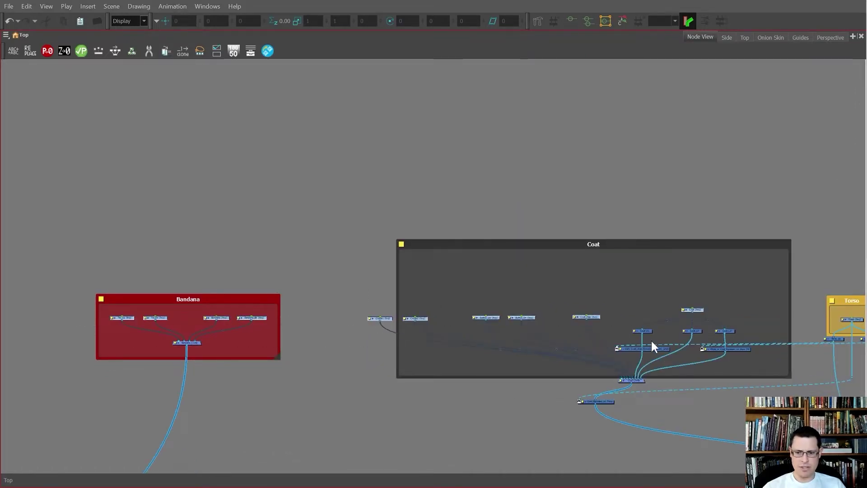
key(ctrl+p)
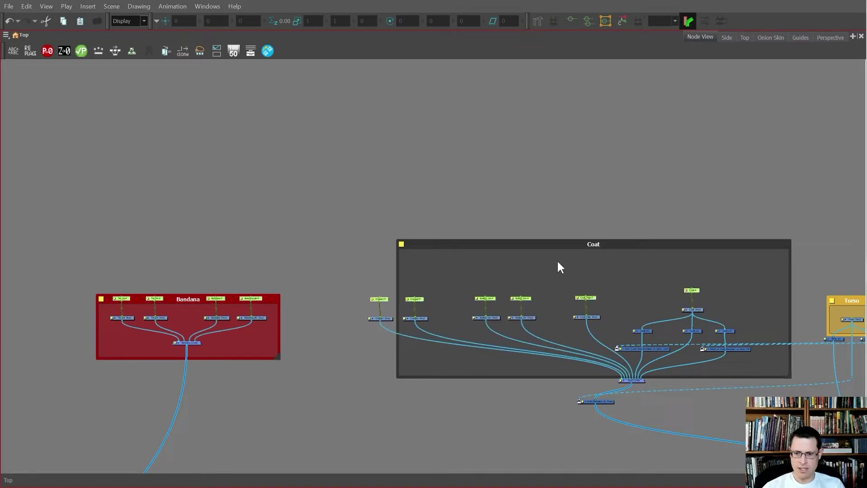
Add a second parent peg above Coat-P in the Coat group
drag(612, 273, 340, 351)
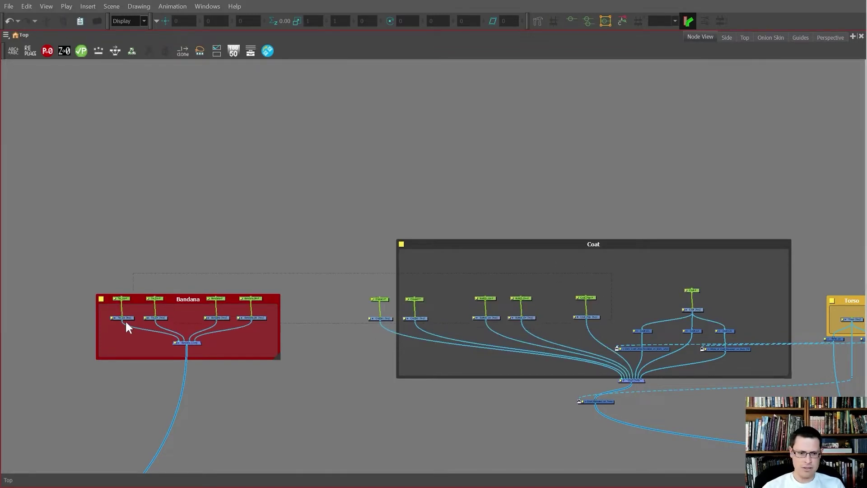
drag(133, 323, 134, 324)
scroll(651, 288, up, 3)
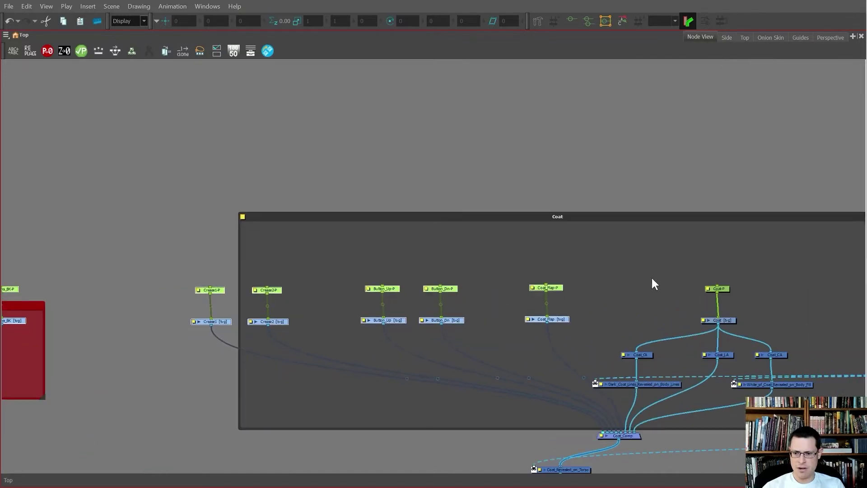
click(652, 279)
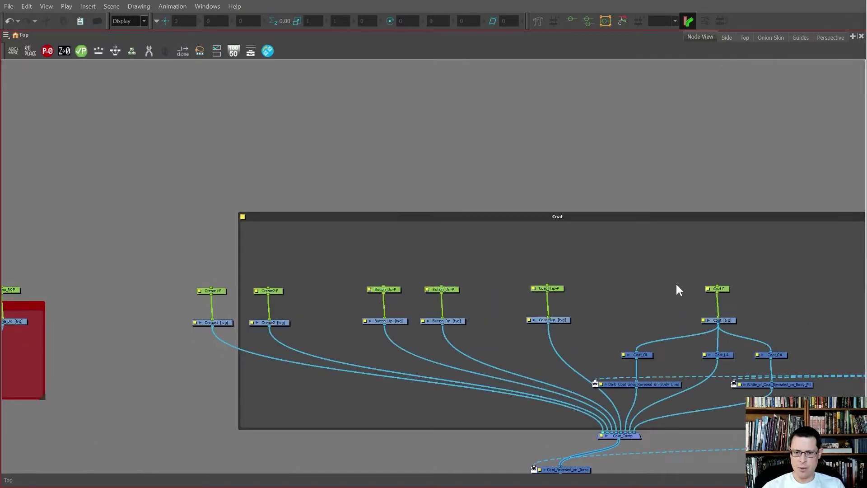
drag(750, 302, 690, 277)
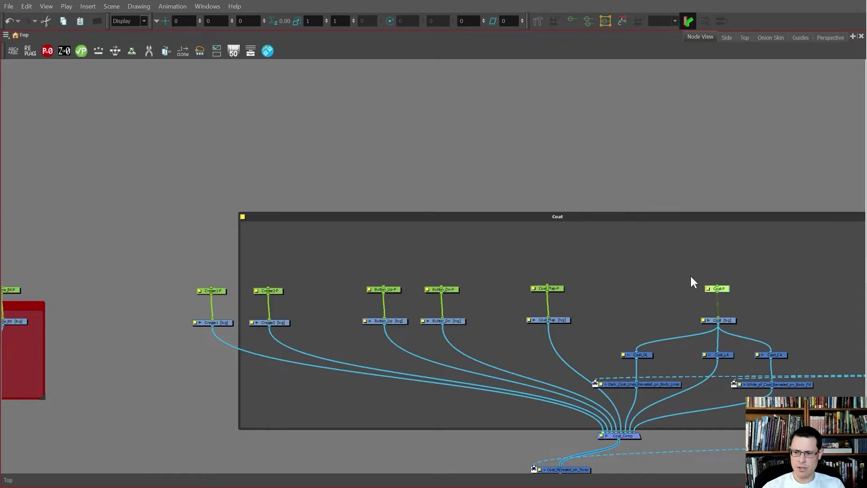
key(ctrl+p)
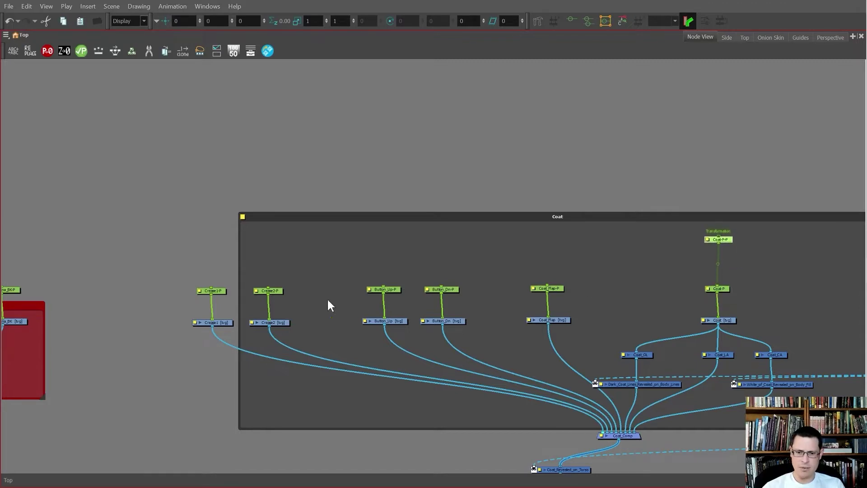
Add a shared parent peg above Button_Up-P and Button_Dn-P and name it Buttons-MP
scroll(381, 297, up, 4)
key(ctrl+p)
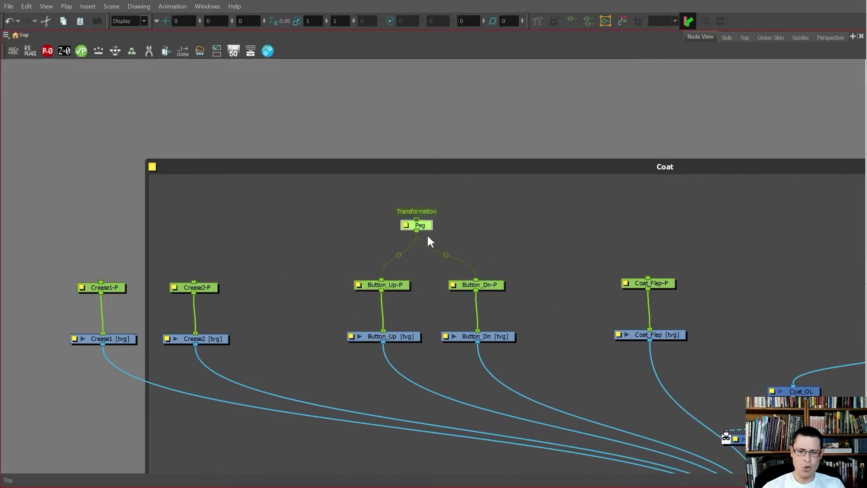
drag(291, 261, 490, 300)
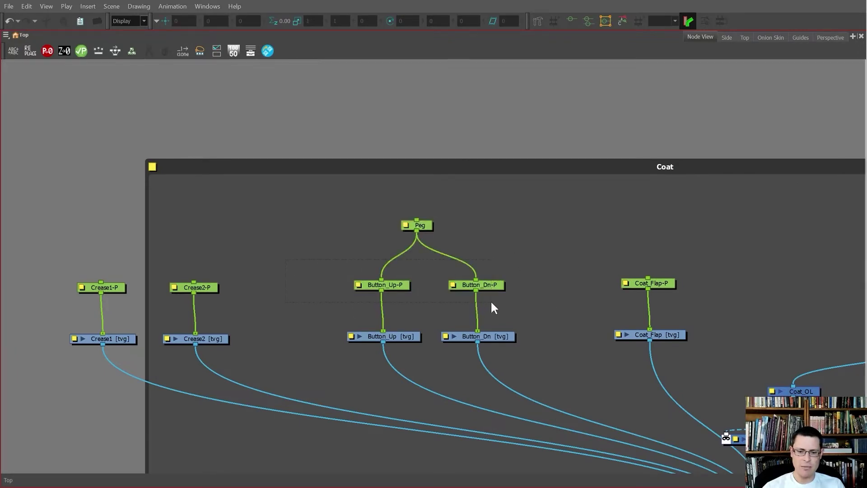
double_click(407, 225)
drag(234, 305, 175, 308)
text(Buttons-MP)
key(Return)
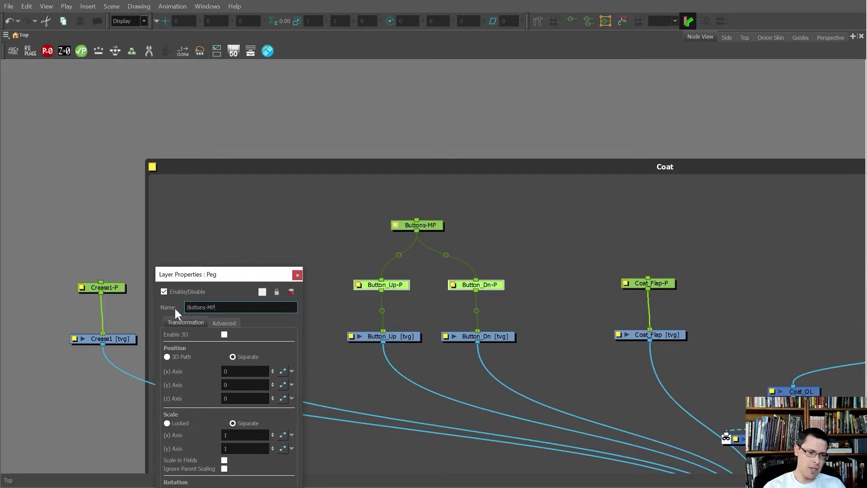
click(297, 275)
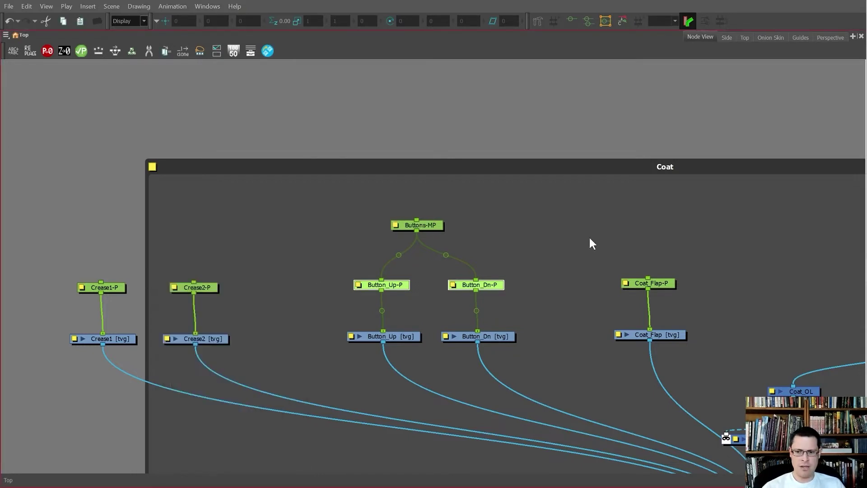
Add a parent peg above Coat_Flap-P, raise it higher in the Coat group and rename it Coat_Flap-MP
click(640, 269)
drag(619, 291, 617, 290)
key(ctrl+p)
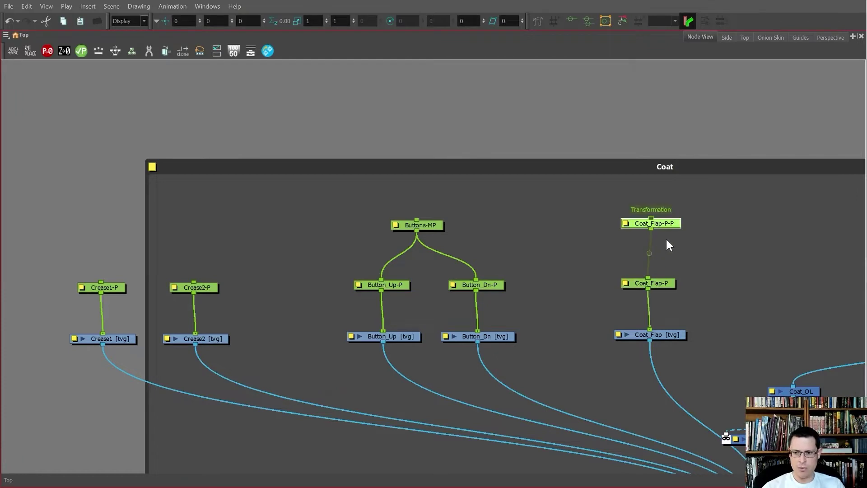
drag(665, 236, 665, 209)
double_click(638, 196)
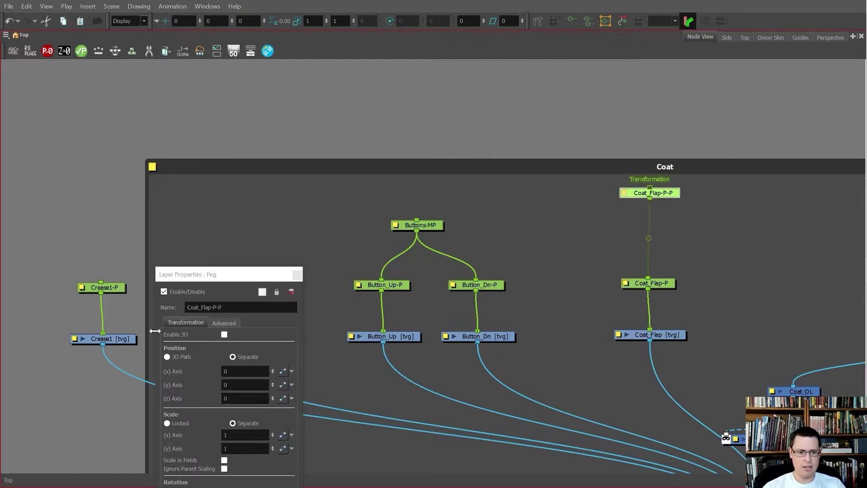
drag(222, 307, 212, 308)
text(MP)
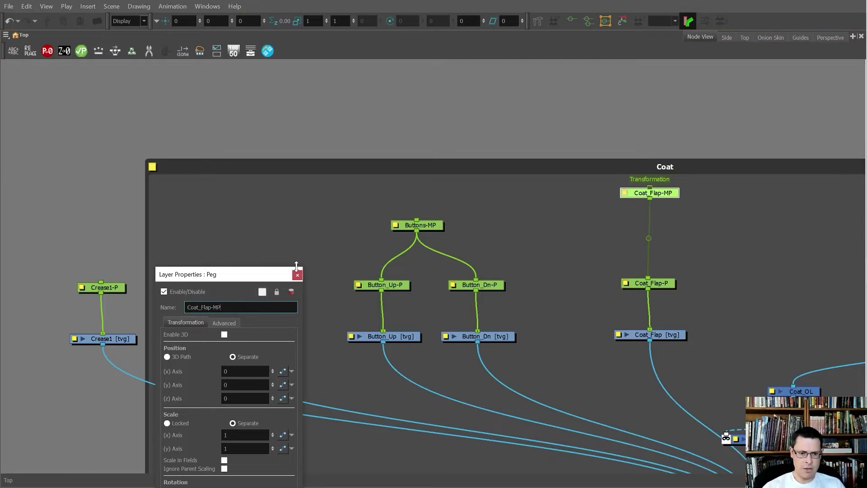
Connect Buttons-MP as a child of Coat_Flap-MP in the Coat group
click(297, 275)
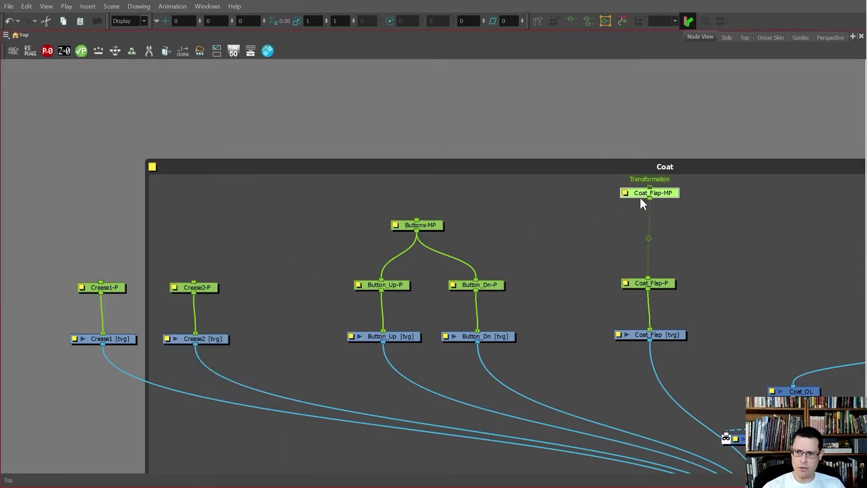
drag(649, 196, 429, 221)
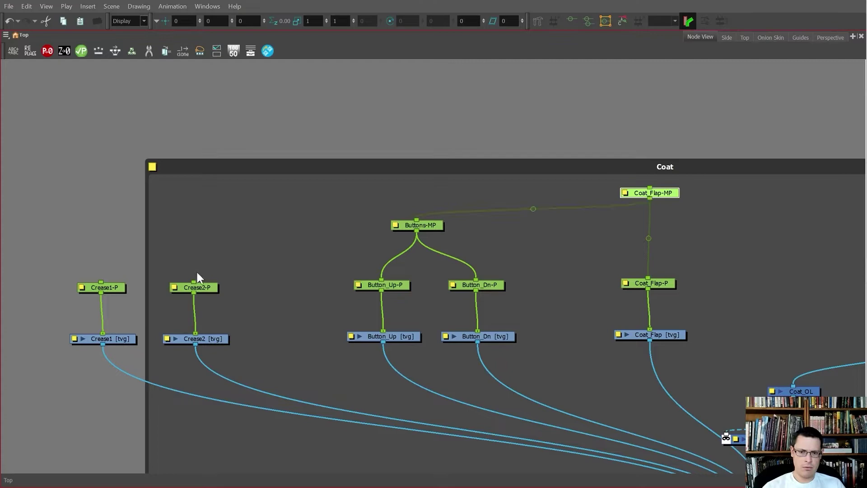
Add one shared parent peg above Crease1-P, Crease2-P and Coat_Flap-MP
scroll(197, 272, down, 5)
scroll(329, 237, up, 4)
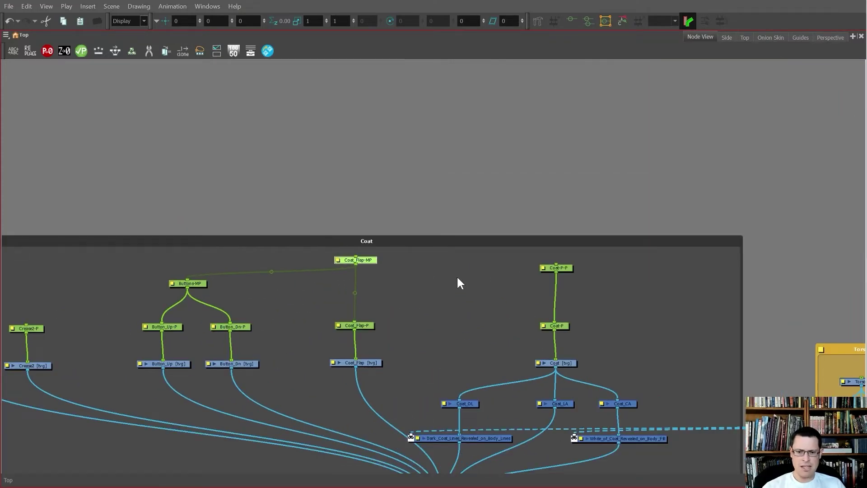
scroll(388, 237, down, 3)
scroll(194, 277, up, 2)
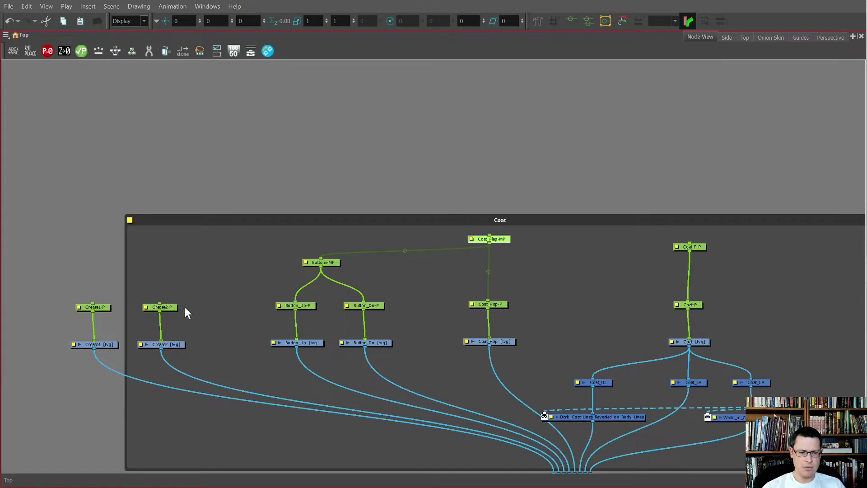
drag(183, 306, 75, 269)
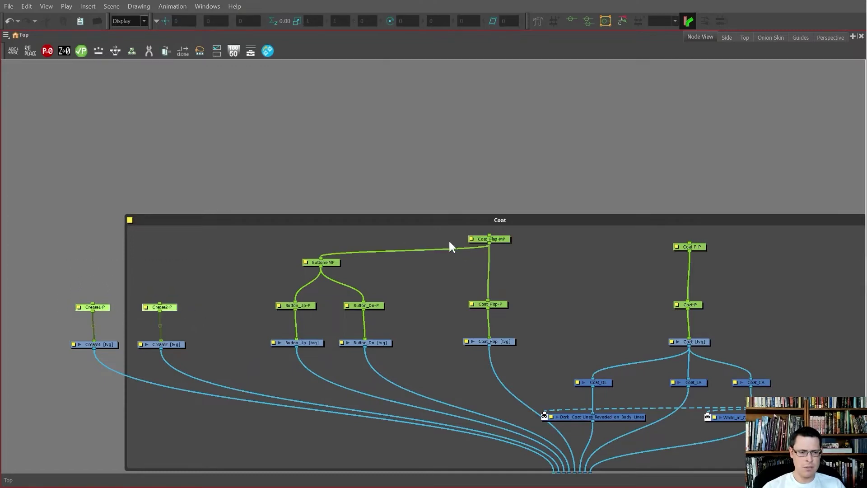
drag(520, 245, 475, 212)
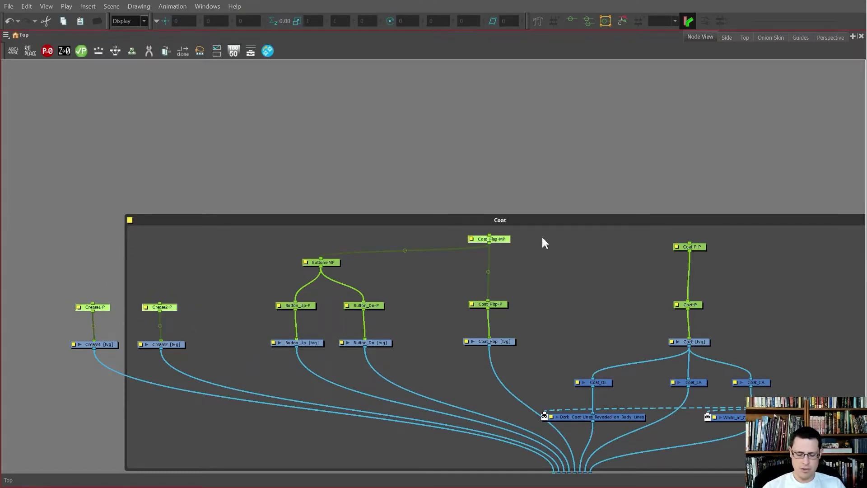
key(ctrl+p)
Raise Coat-P-P above the Coat group, connect it to the shared peg, and delete that peg so its children attach to Coat-P-P
drag(649, 224, 646, 74)
scroll(646, 74, up, 3)
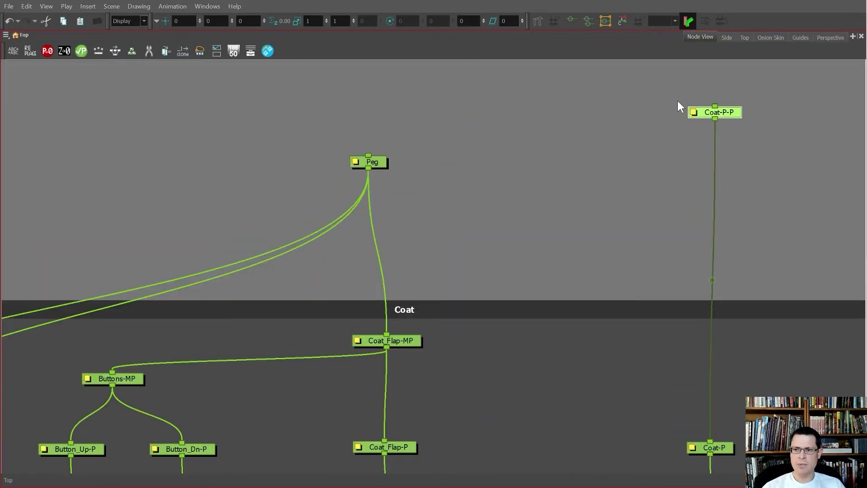
drag(714, 117, 368, 155)
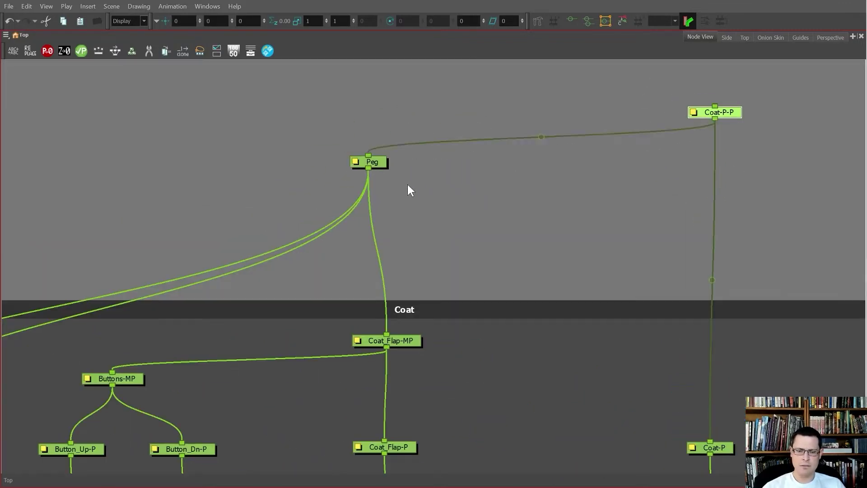
click(368, 162)
key(Delete)
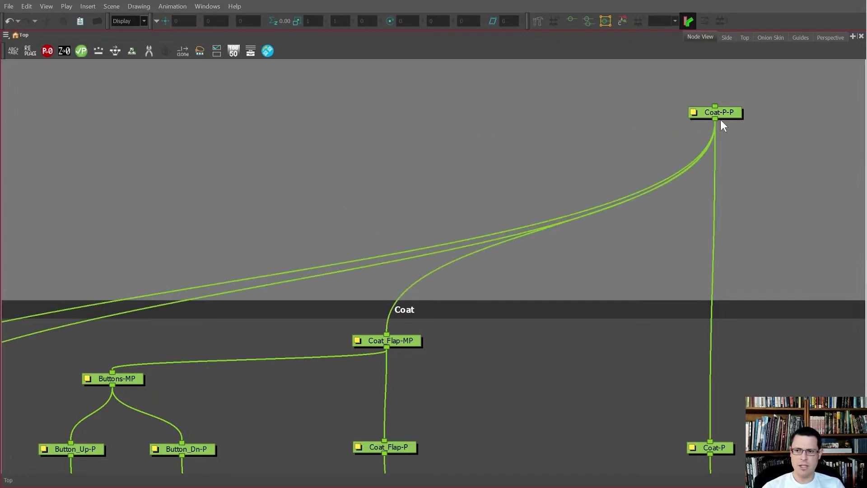
Rename the Coat-P-P peg to Coat-MP
click(693, 113)
click(205, 307)
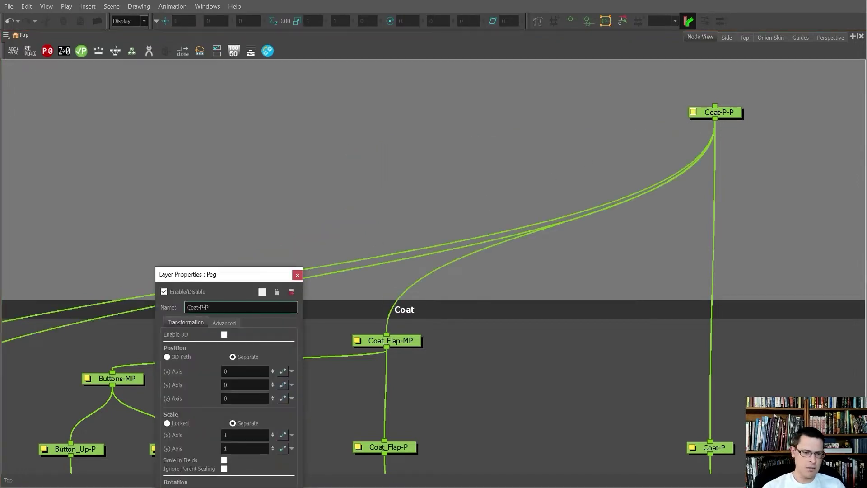
key(BackSpace)
key(BackSpace)
text(M)
key(BackSpace)
key(BackSpace)
text(MP)
key(Return)
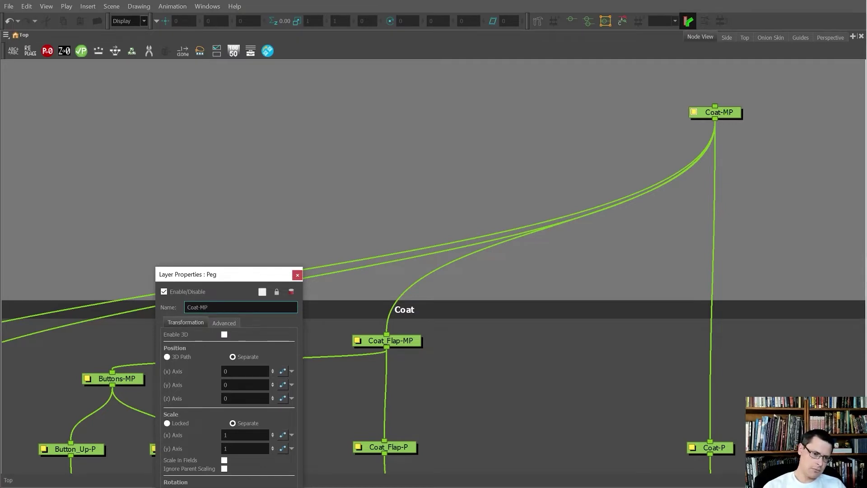
click(297, 275)
Add a shared parent peg above Crease1-P and Crease2-P and name it Creases-MP
scroll(461, 216, down, 4)
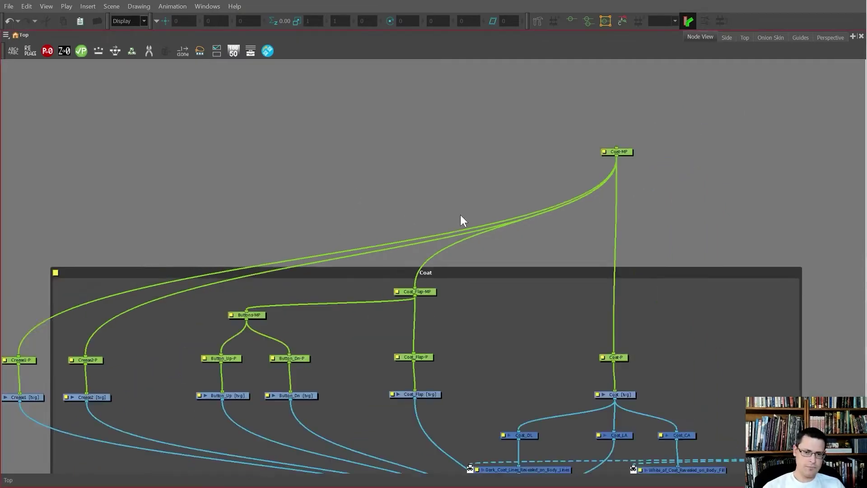
scroll(138, 306, up, 3)
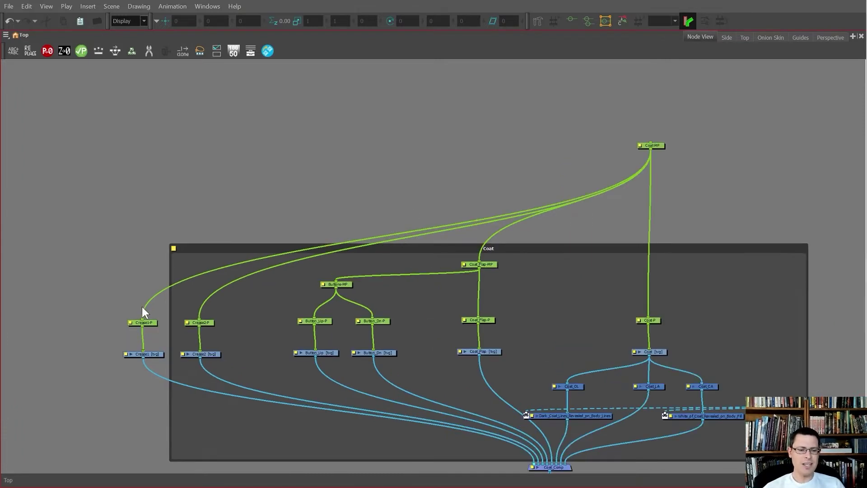
drag(142, 322, 175, 307)
drag(234, 326, 132, 346)
key(ctrl+p)
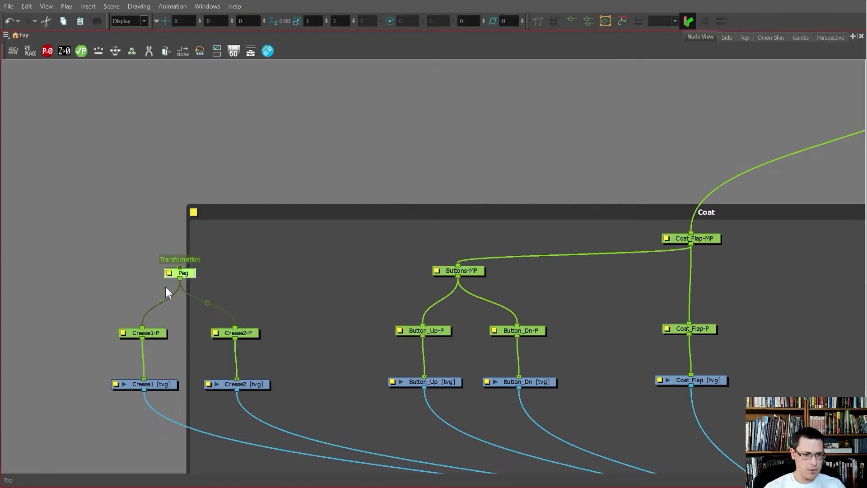
double_click(169, 274)
text(C)
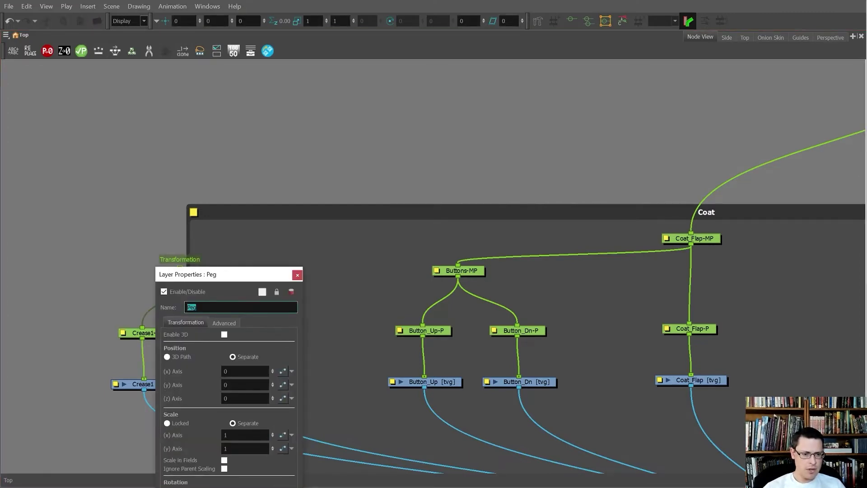
text(reases-MP)
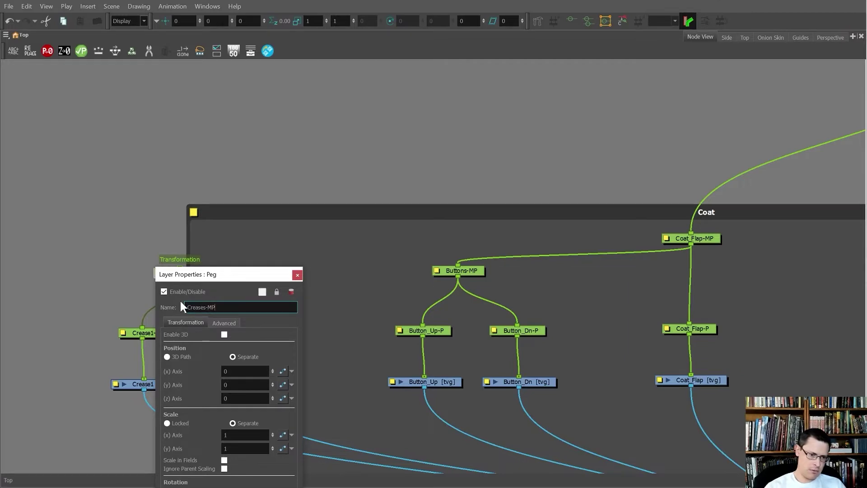
click(296, 275)
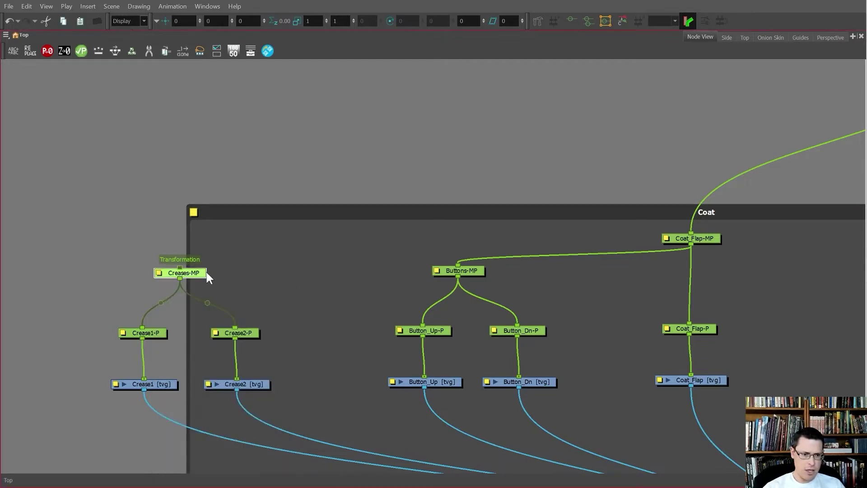
Connect Creases-MP as a child of Coat-MP and return the node view to its normal size in the workspace
drag(180, 267, 356, 195)
scroll(39, 286, down, 5)
scroll(343, 221, up, 4)
click(235, 216)
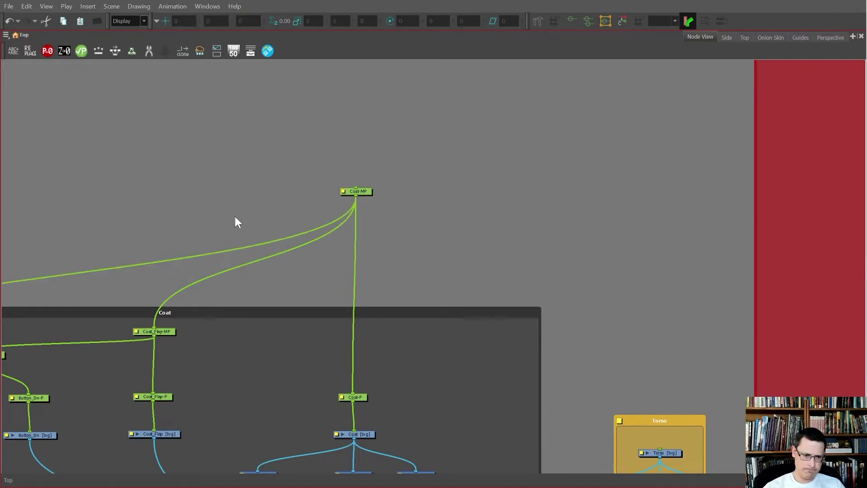
scroll(304, 284, down, 1)
key(ctrl+f)
scroll(347, 282, down, 2)
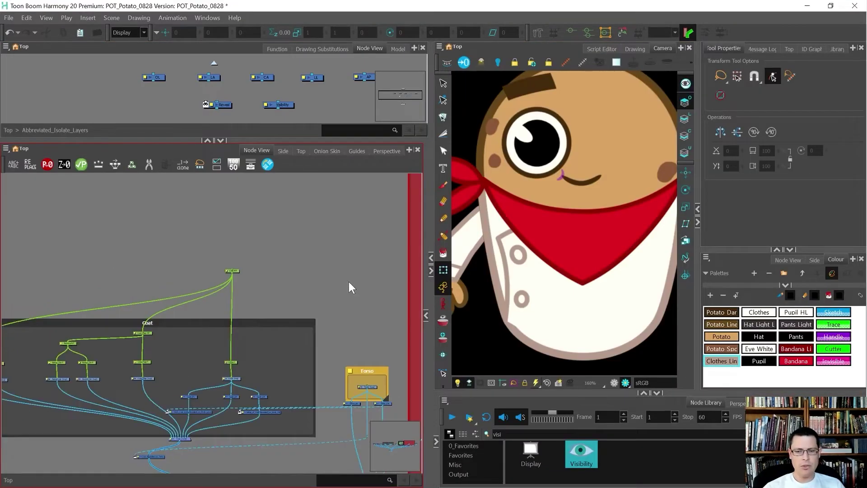
Select the coat and the coat flap on the character in the camera view to check which pegs they pick up
scroll(565, 261, down, 3)
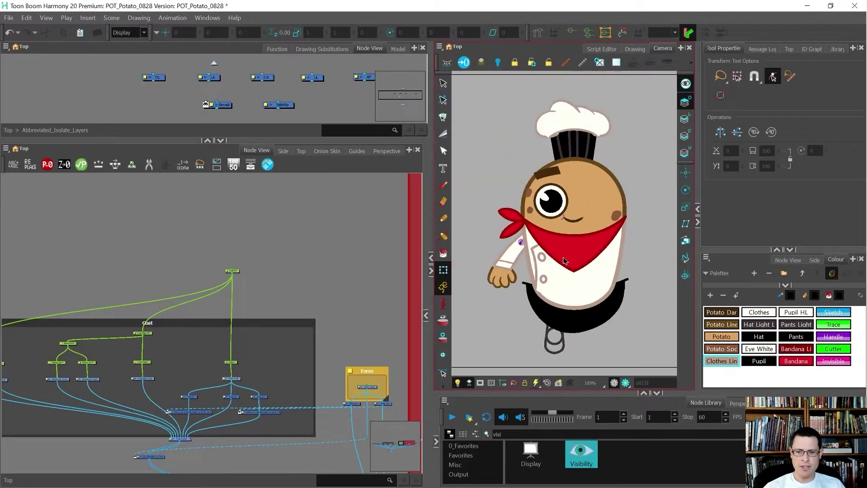
click(576, 287)
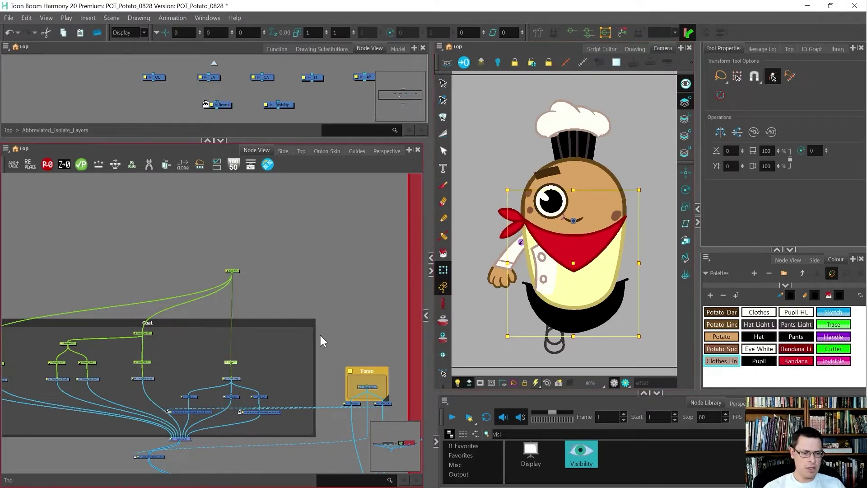
click(548, 273)
scroll(548, 273, up, 3)
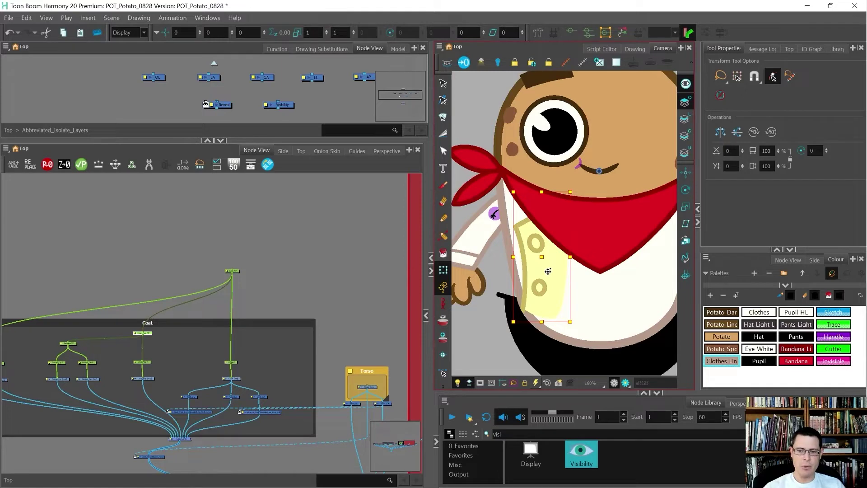
click(543, 282)
click(543, 283)
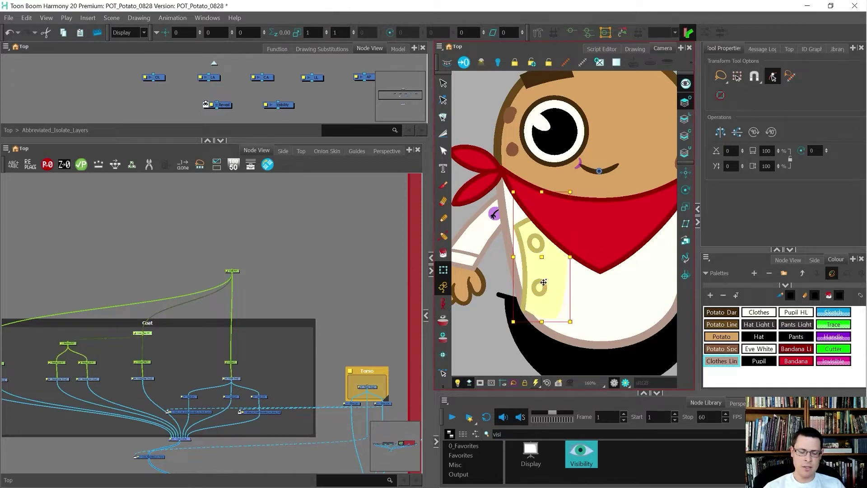
Examine the coat flap's nodes and compare its outline in render mode and OpenGL mode
scroll(278, 325, down, 2)
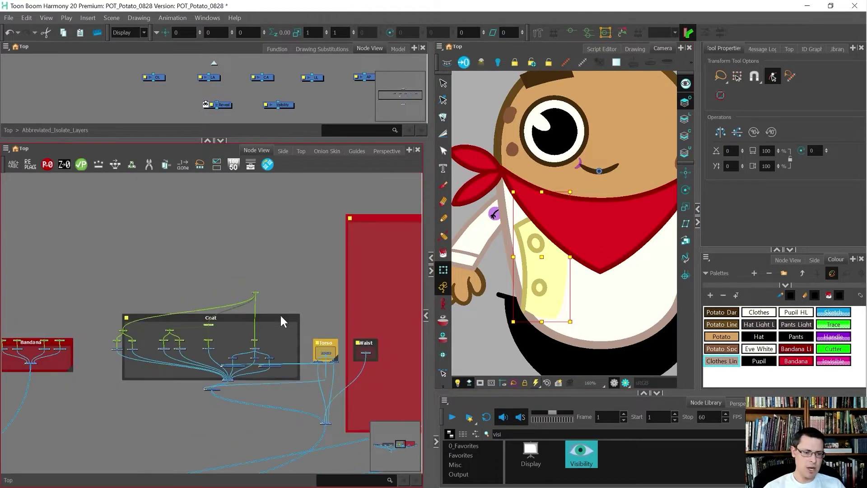
scroll(240, 348, up, 3)
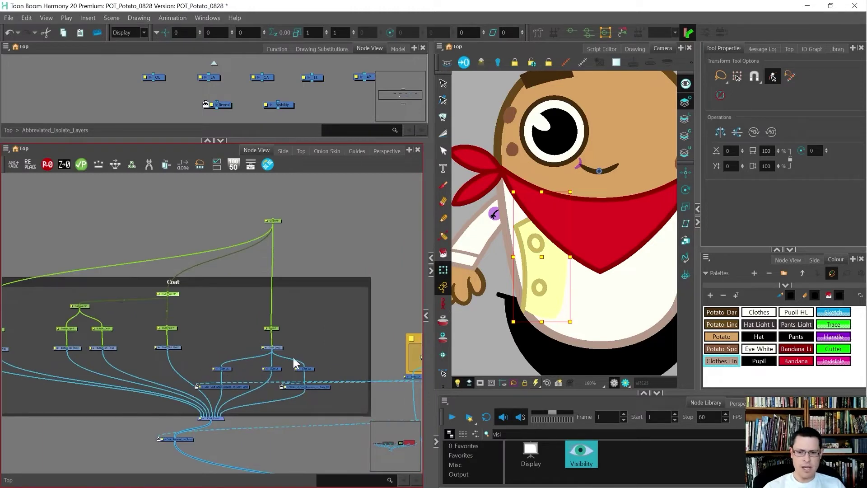
scroll(519, 285, up, 1)
scroll(515, 220, up, 1)
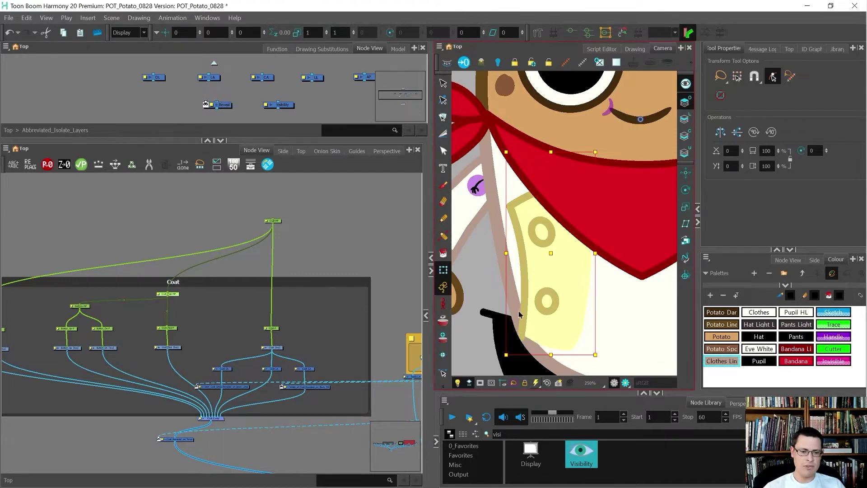
scroll(206, 418, up, 6)
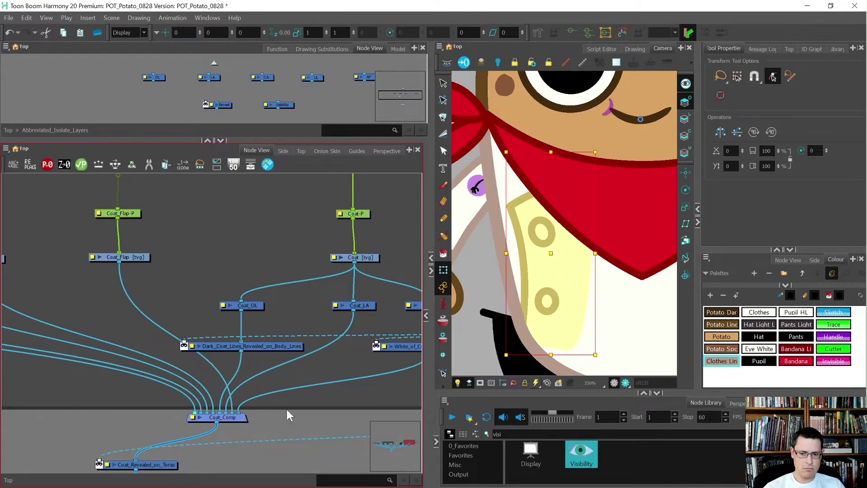
click(628, 382)
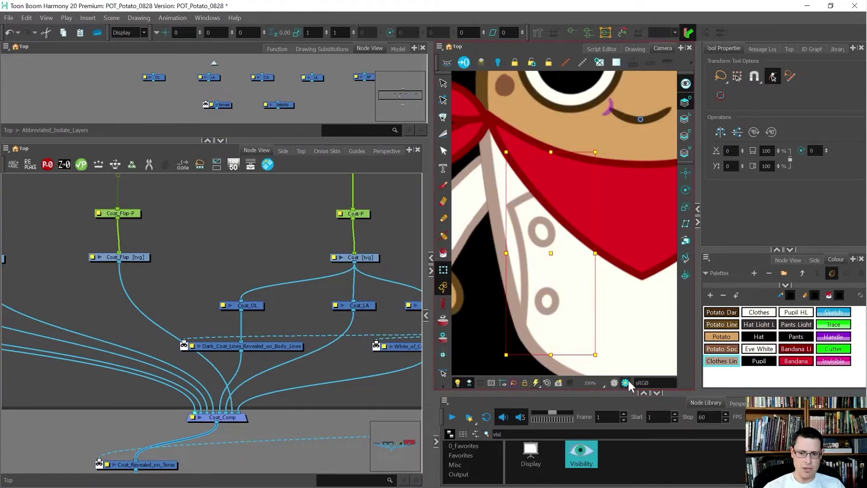
click(615, 380)
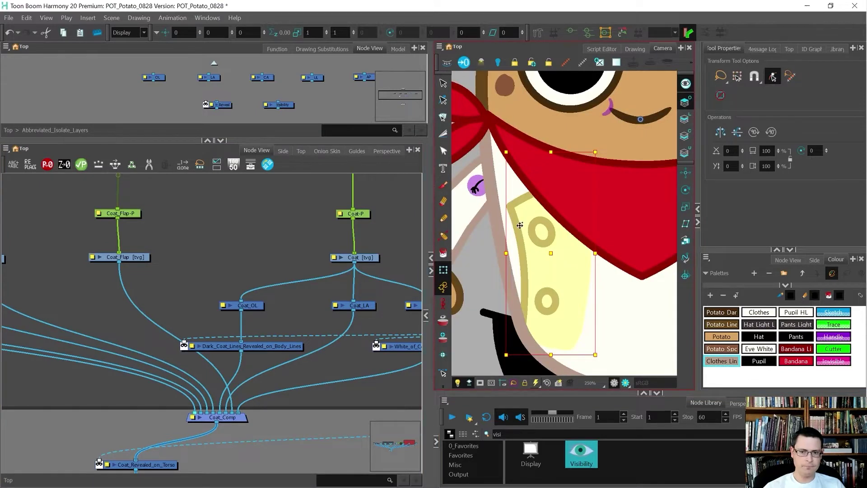
Examine the peg hierarchy of the coat, coat flap, buttons and creases in the node view
scroll(529, 228, down, 3)
scroll(302, 275, down, 3)
scroll(293, 282, down, 1)
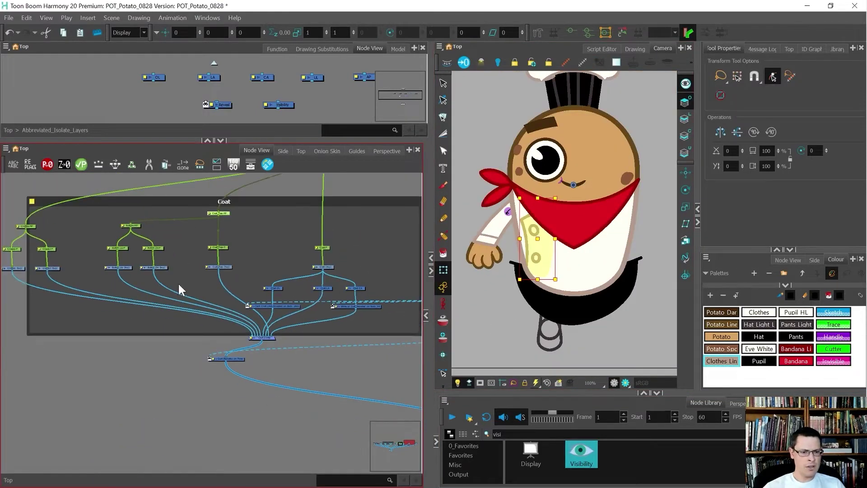
scroll(105, 229, up, 2)
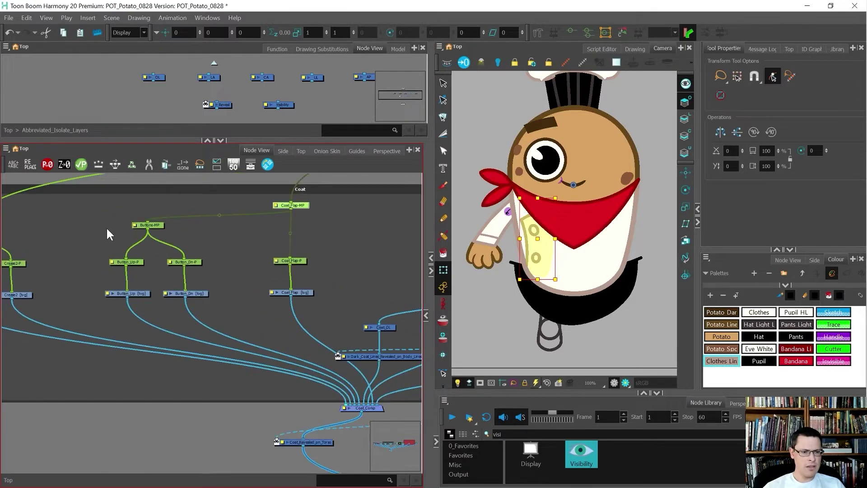
scroll(208, 285, down, 1)
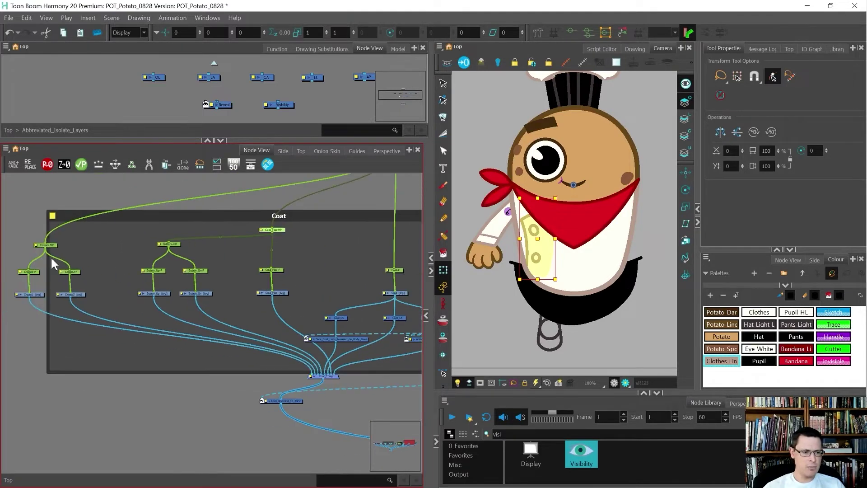
scroll(99, 333, down, 2)
scroll(317, 251, up, 1)
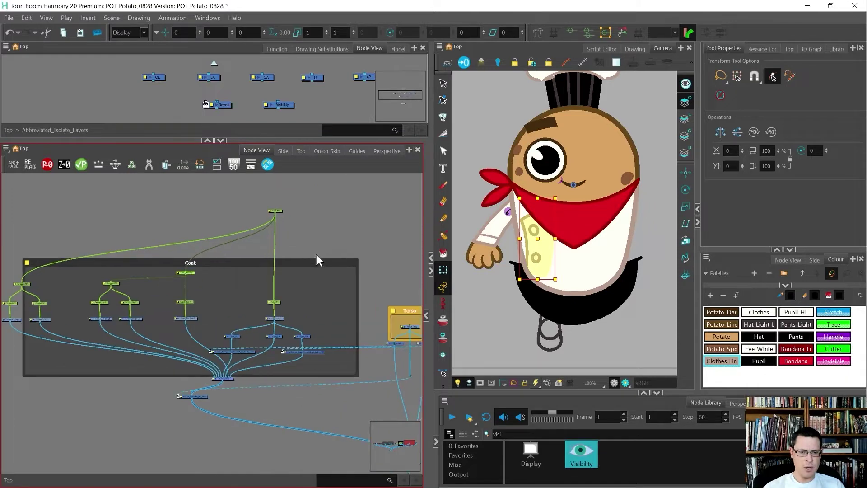
scroll(280, 258, up, 1)
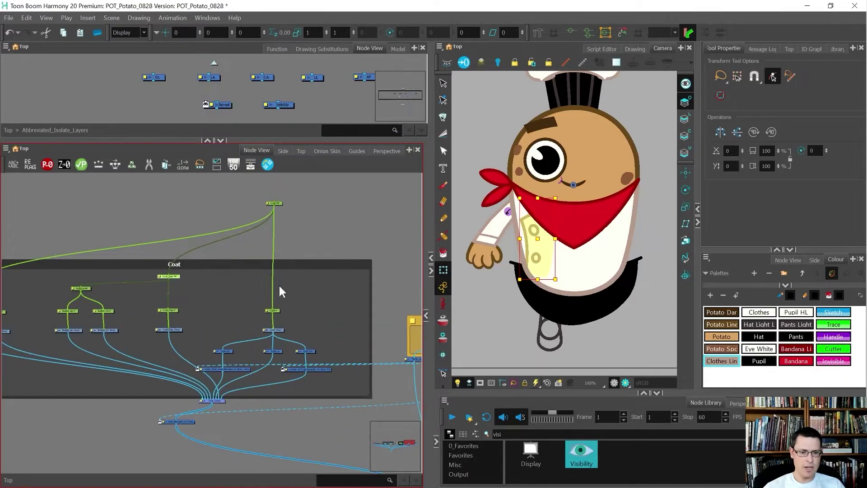
Position the shared pivot of the Coat drawing and its parent pegs just below the character's mouth with the Rotate tool
drag(310, 336, 243, 207)
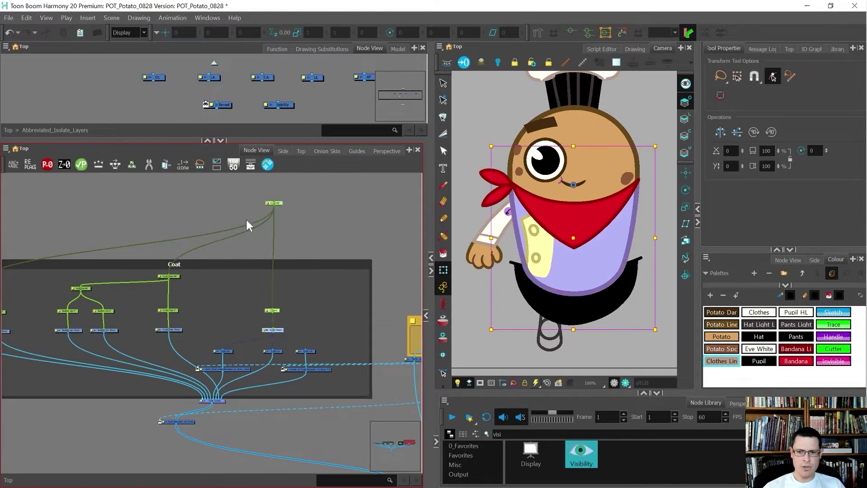
key(alt+3)
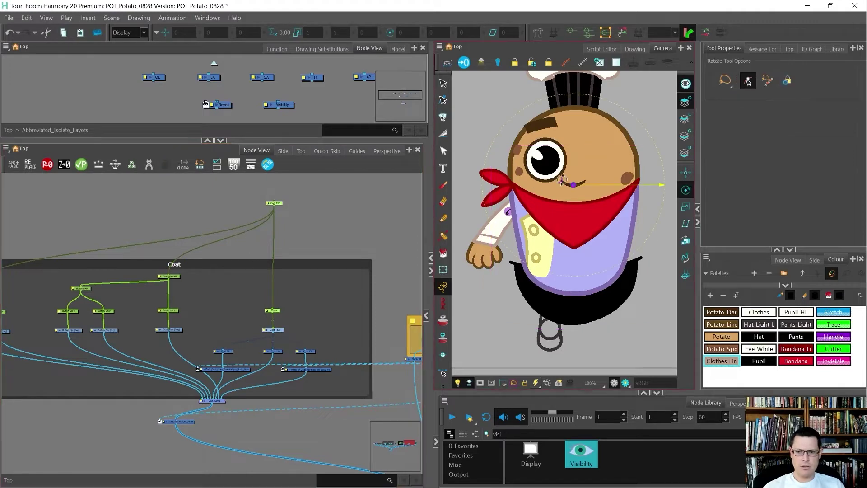
scroll(574, 184, up, 1)
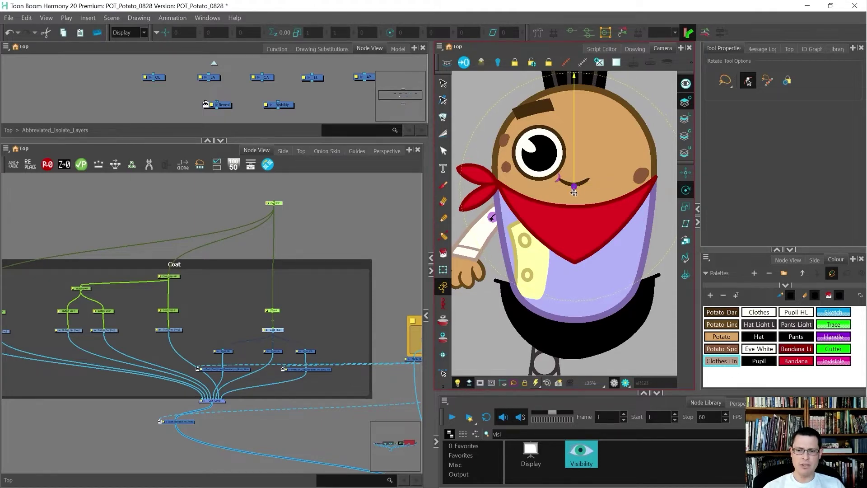
Try skewing the coat from its lower edge with the Transform tool to test the pivot, and undo the skew
key(shift+t)
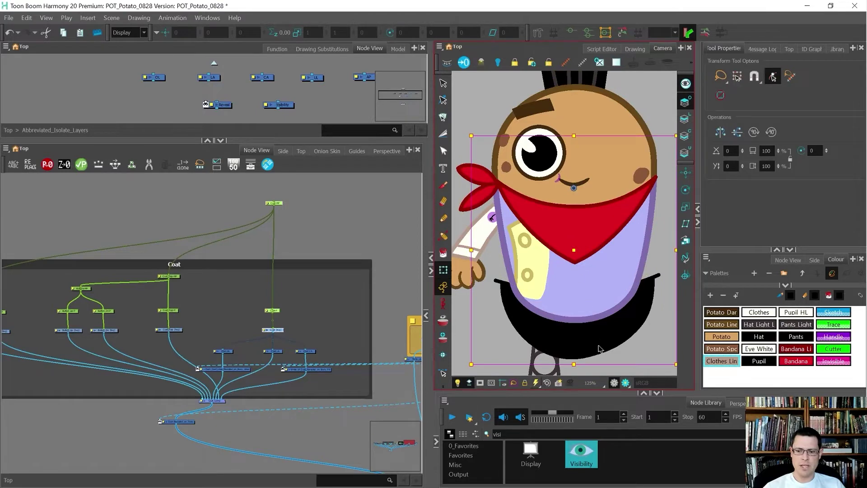
drag(591, 363, 647, 333)
key(ctrl+z)
key(ctrl+shift+z)
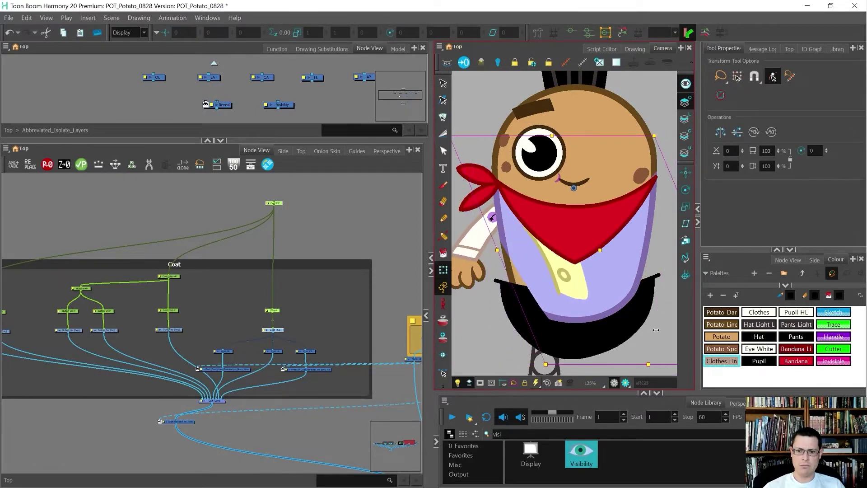
key(ctrl+z)
Move the shared pivot of Coat_Flap-MP, Coat_Flap-P and the Coat_Flap drawing onto the bandana beside the flap's upper edge
click(131, 299)
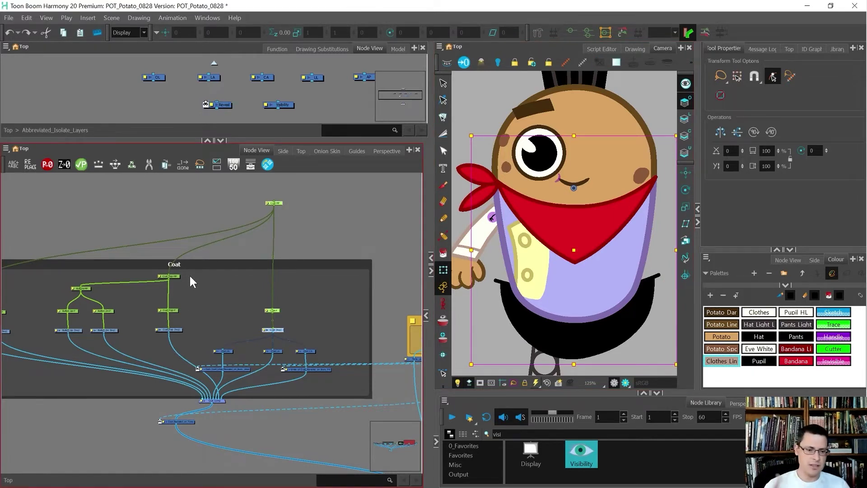
click(147, 296)
scroll(155, 315, up, 2)
drag(200, 350, 147, 240)
key(alt+3)
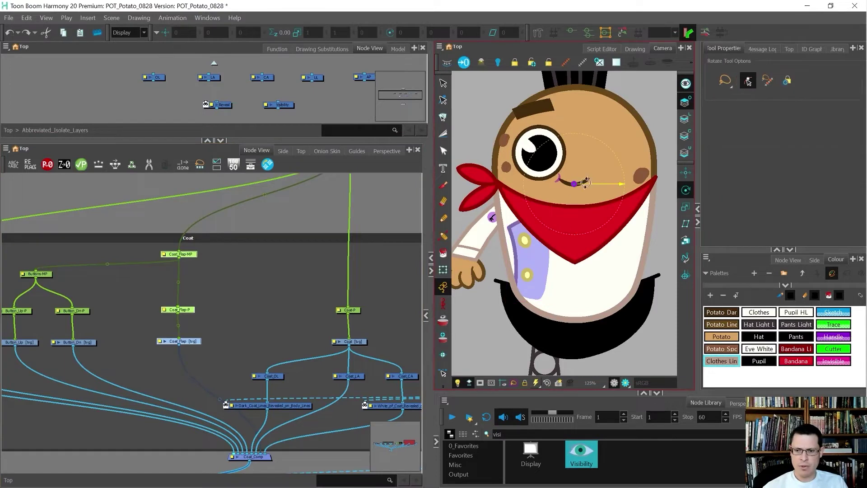
drag(574, 185, 524, 222)
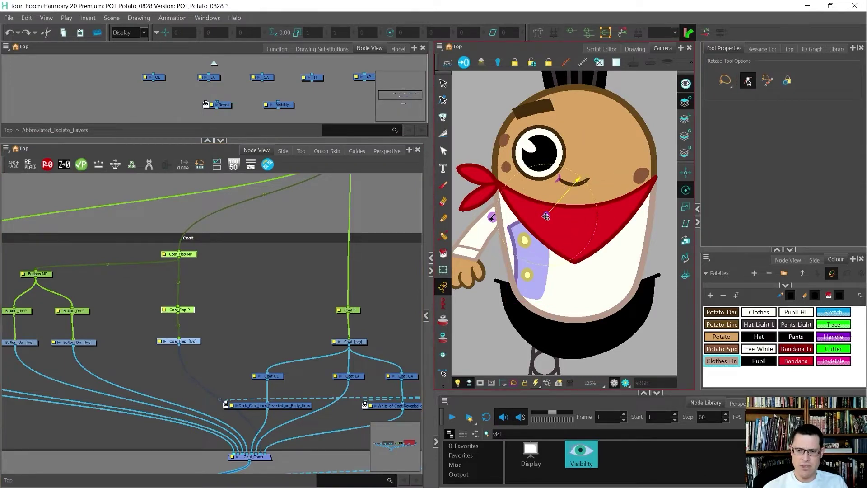
Try transforming the coat flap around its pivot by its side edge, and undo the change
key(shift+t)
click(488, 254)
click(515, 256)
drag(506, 242, 520, 240)
key(ctrl+z)
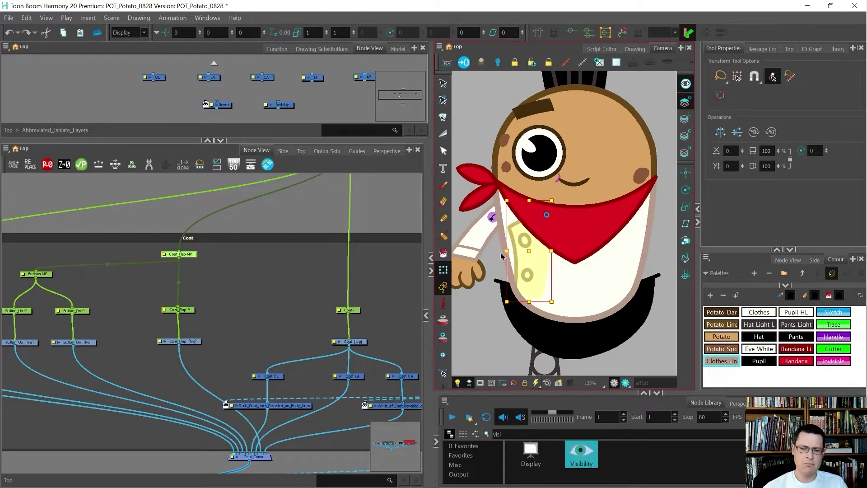
Place the shared pivot of Buttons-MP, Button_Up-P and Button_Dn-P at the centre of the upper coat button
scroll(194, 332, down, 2)
scroll(194, 331, up, 5)
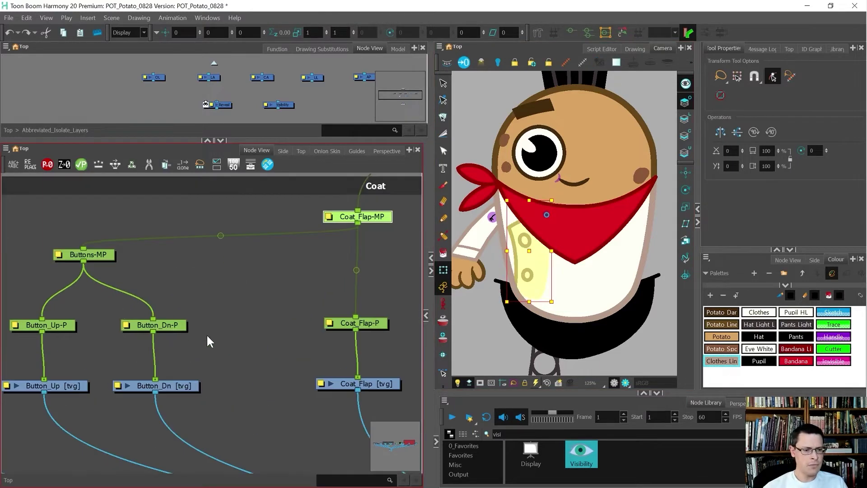
scroll(206, 335, down, 1)
drag(212, 347, 40, 250)
key(alt+3)
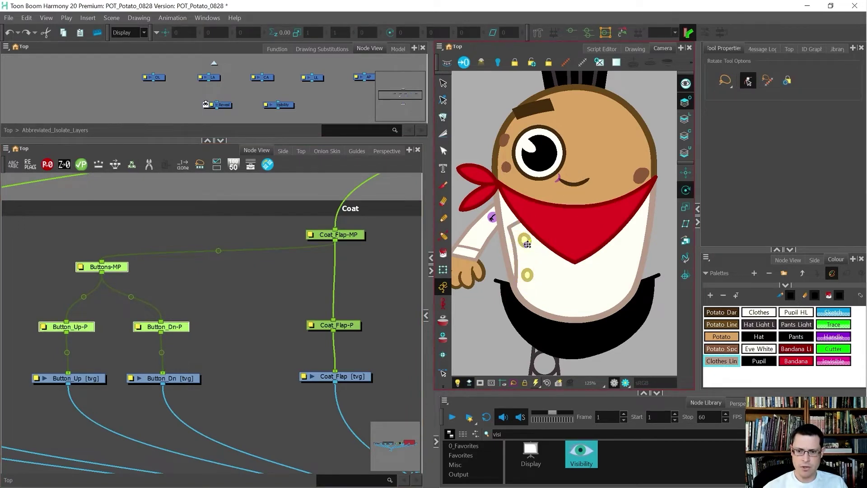
scroll(524, 241, up, 6)
drag(520, 247, 524, 244)
Move the pivot of Button_Dn-P and the Button_Dn drawing to the centre of the lower coat button
drag(118, 309, 184, 384)
scroll(498, 207, down, 4)
scroll(505, 228, up, 2)
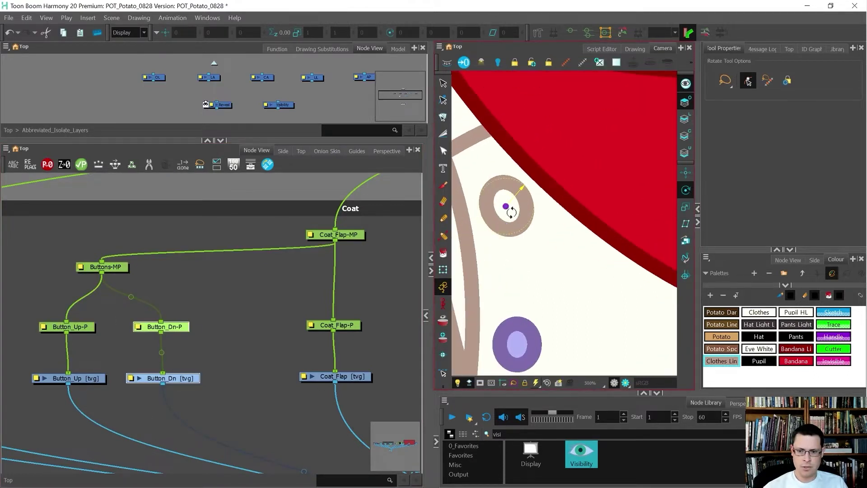
drag(506, 206, 517, 344)
Select Button_Dn-P and step up to its parent Buttons-MP to check both pivots
drag(188, 389, 167, 354)
key(b)
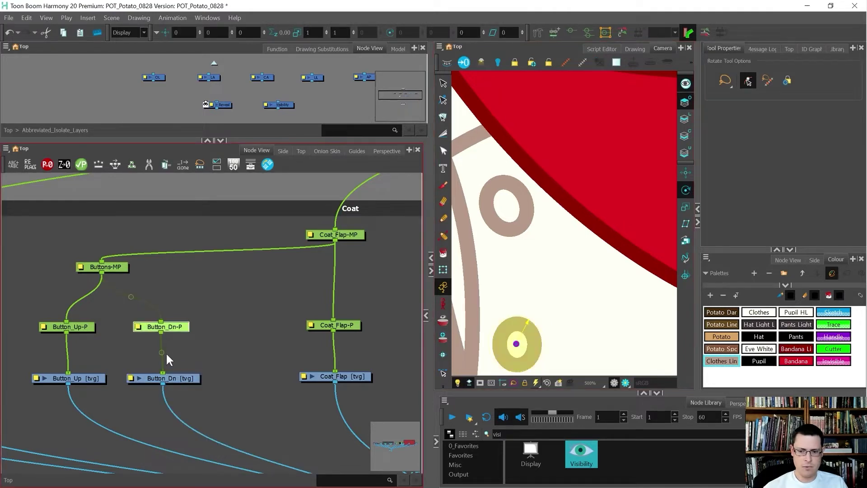
key(b)
Select Creases-MP with its child pegs and crease drawings, and check their pivot on the character
scroll(255, 267, down, 7)
scroll(111, 297, up, 5)
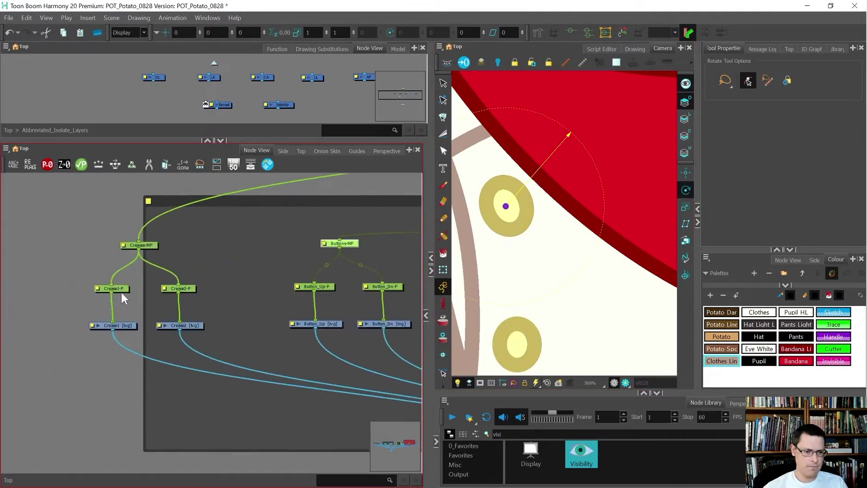
drag(218, 339, 83, 225)
scroll(543, 208, down, 9)
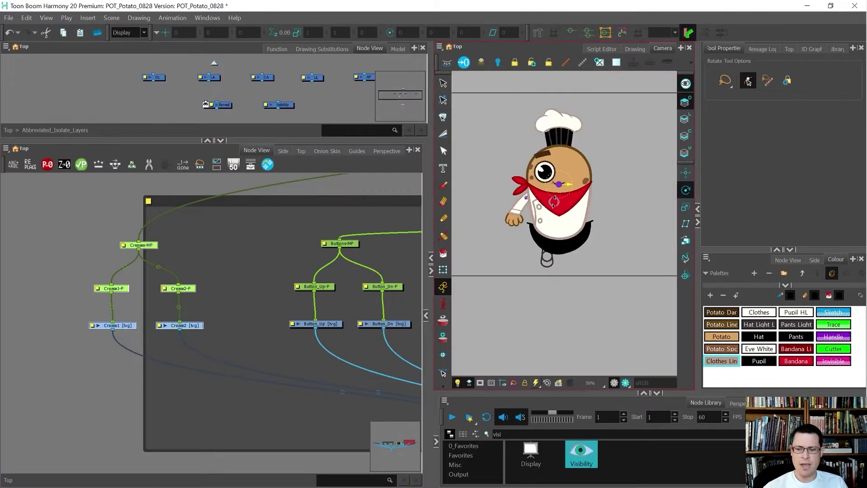
scroll(554, 202, up, 2)
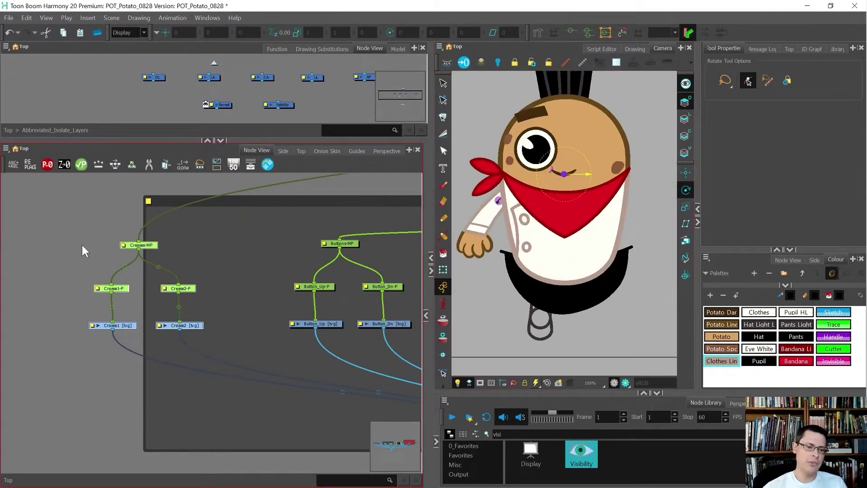
Add a backdrop around Creases-MP, the two crease pegs and their drawings
scroll(63, 267, down, 3)
scroll(63, 266, down, 1)
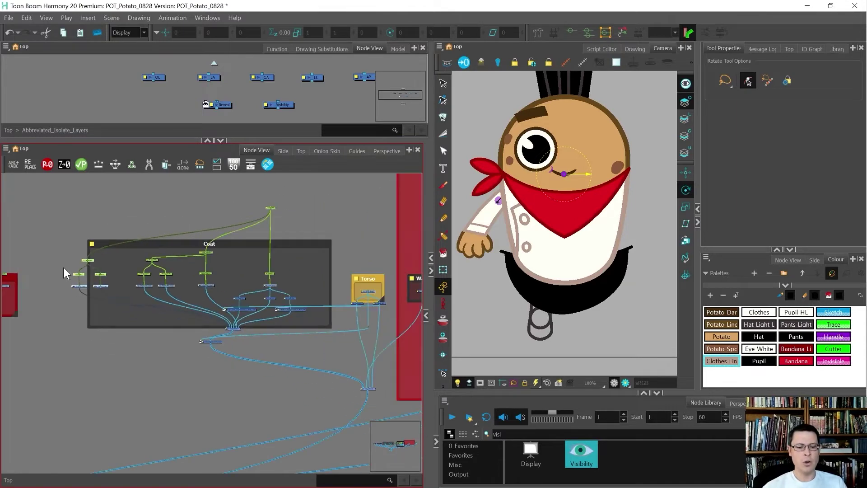
scroll(70, 285, up, 2)
drag(64, 299, 120, 245)
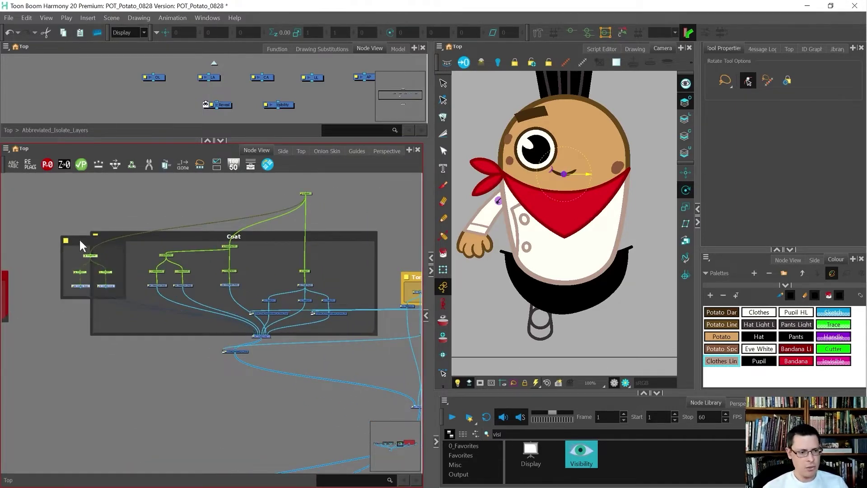
Colour the new backdrop green and name it Creases
double_click(68, 240)
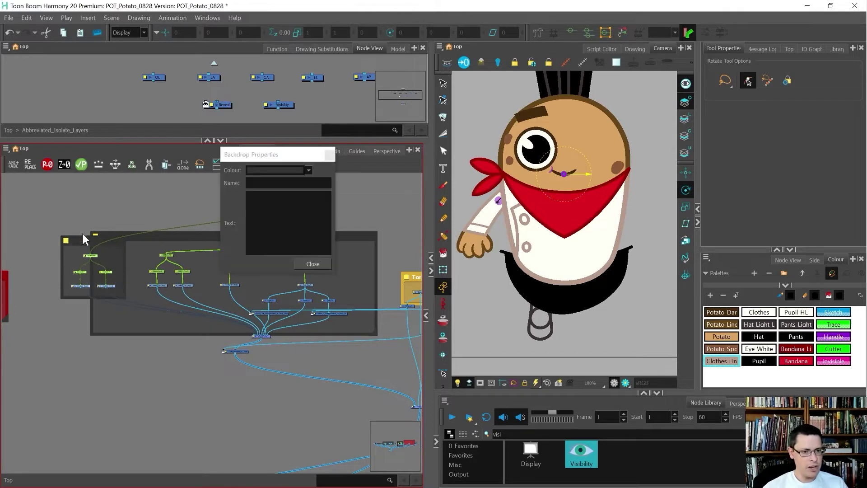
click(272, 179)
scroll(283, 188, up, 3)
click(294, 229)
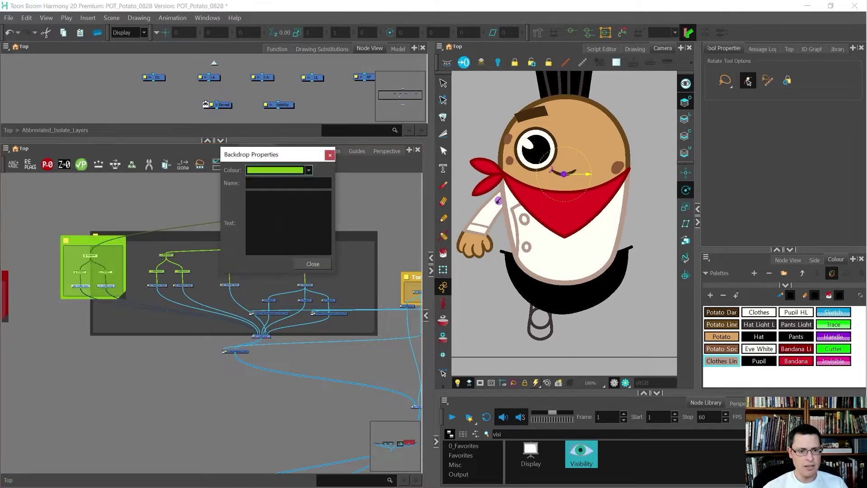
click(300, 182)
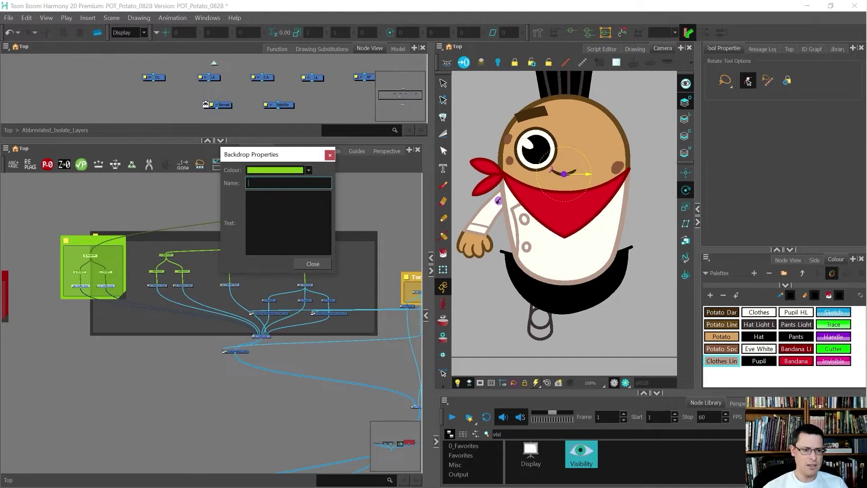
text(Add)
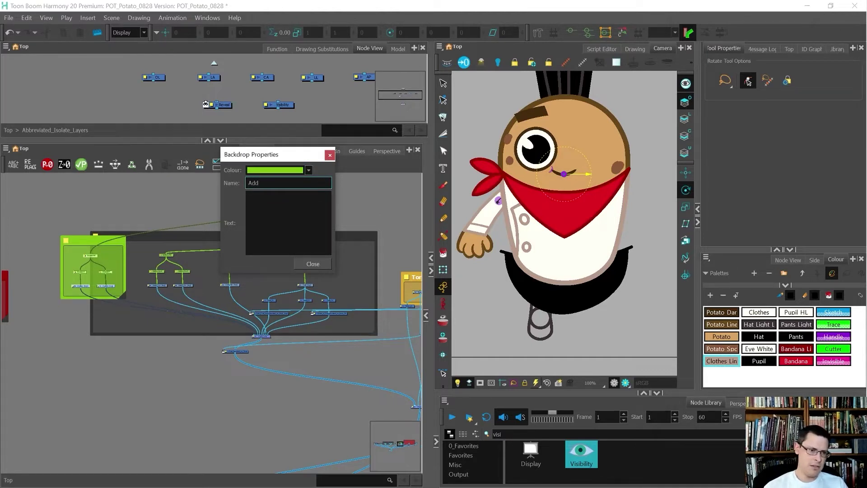
text(reases)
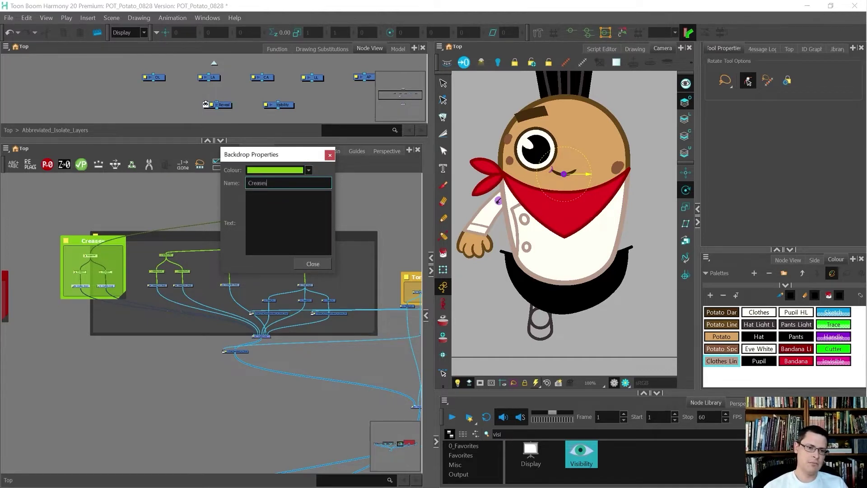
click(307, 263)
Move and enlarge the Coat backdrop to enclose the coat's top master peg and its composite
drag(171, 239, 130, 215)
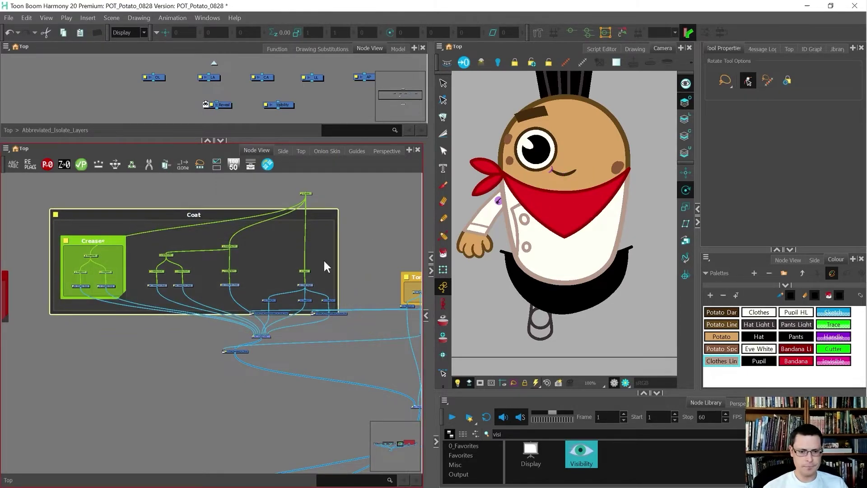
drag(323, 220, 340, 187)
drag(355, 280, 357, 343)
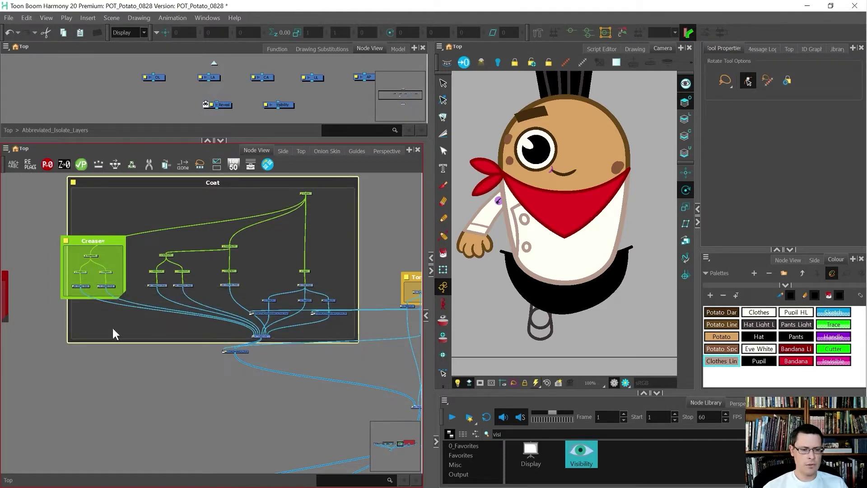
Select the coat and the head on the character, and compare the Coat drawing's nodes with the Torso group
click(604, 220)
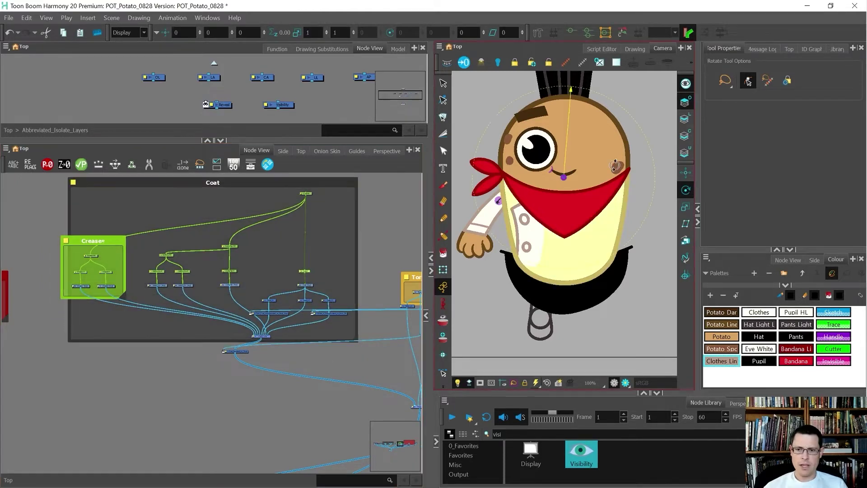
key(shift+t)
click(619, 140)
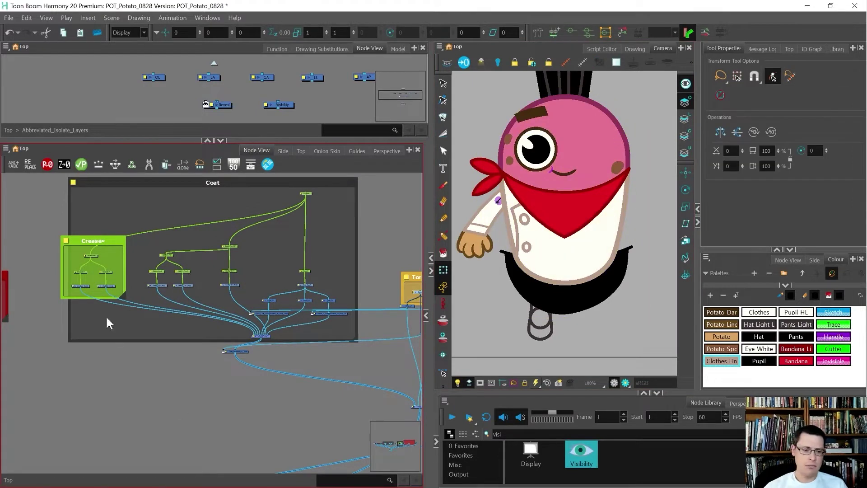
scroll(319, 228, up, 5)
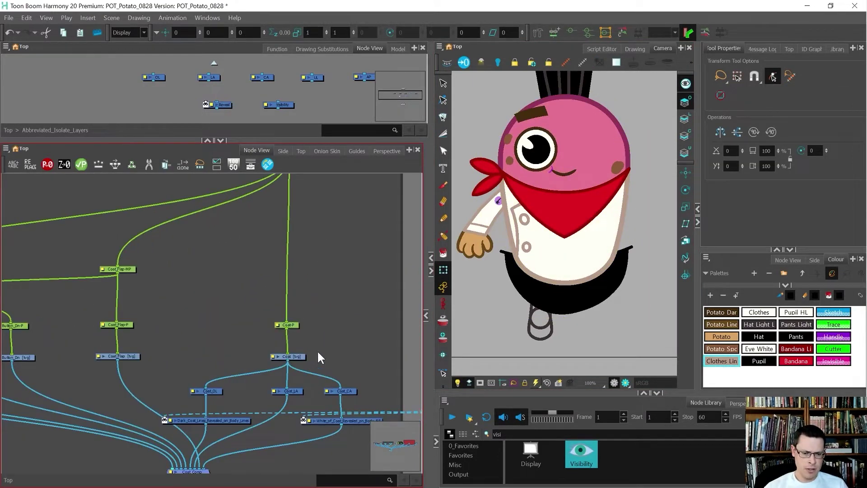
click(305, 357)
scroll(189, 330, down, 3)
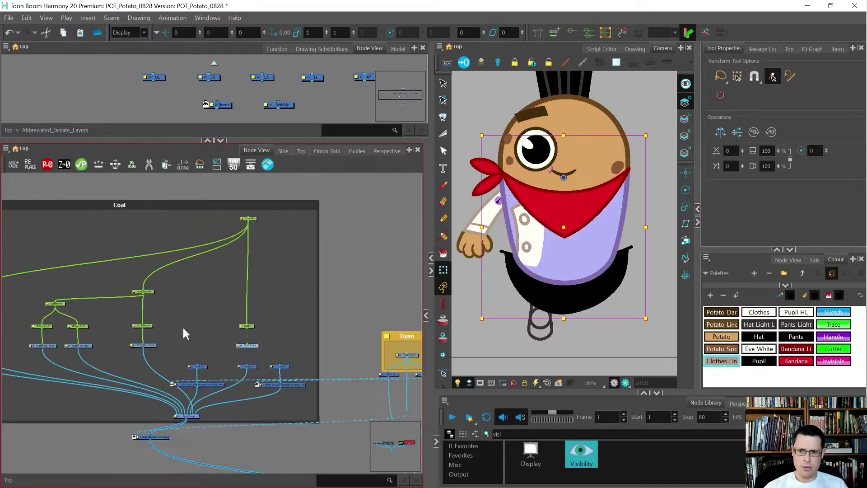
scroll(183, 334, down, 3)
scroll(313, 358, up, 5)
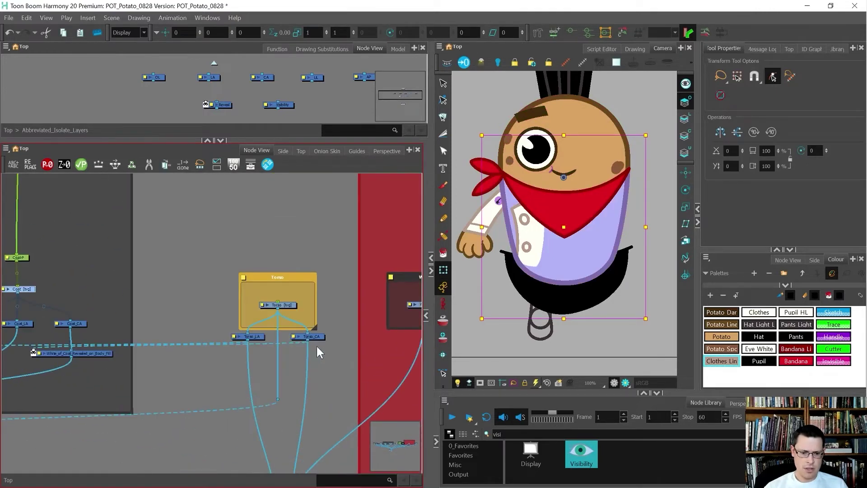
Attach a new display node to the Torso drawing and view the camera through Display_3 so only the torso shows
scroll(308, 308, up, 3)
click(259, 302)
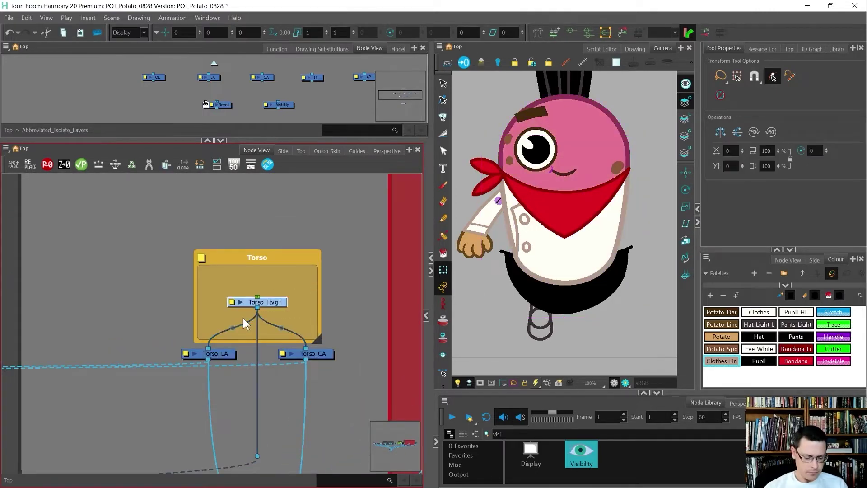
key(ctrl+i)
scroll(294, 313, up, 2)
drag(250, 312, 184, 344)
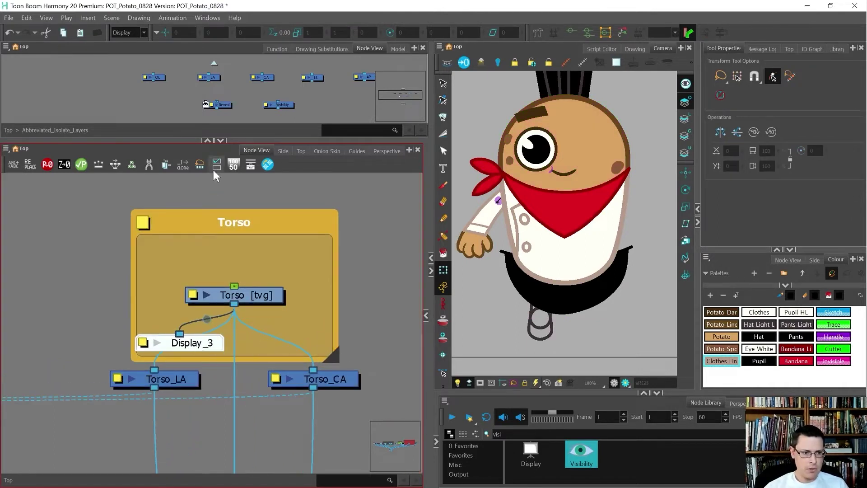
click(126, 33)
click(145, 67)
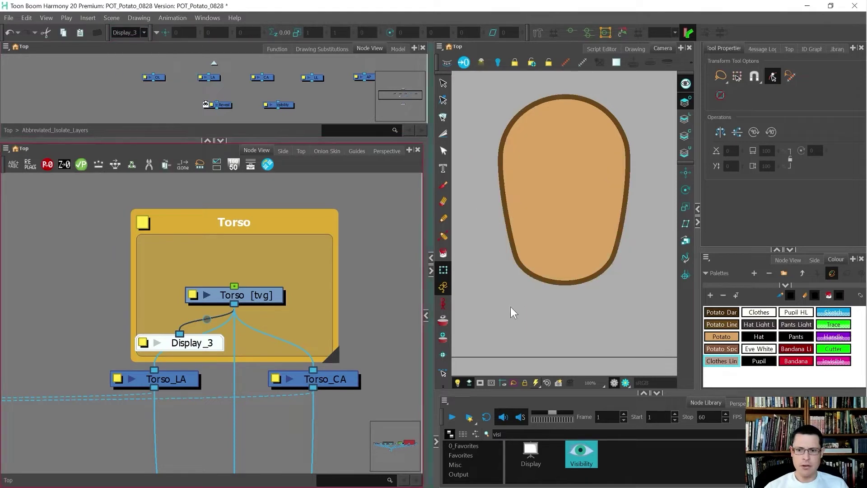
Create a new deformation chain for the Torso drawing with the Rigging tool
scroll(605, 185, up, 1)
click(601, 197)
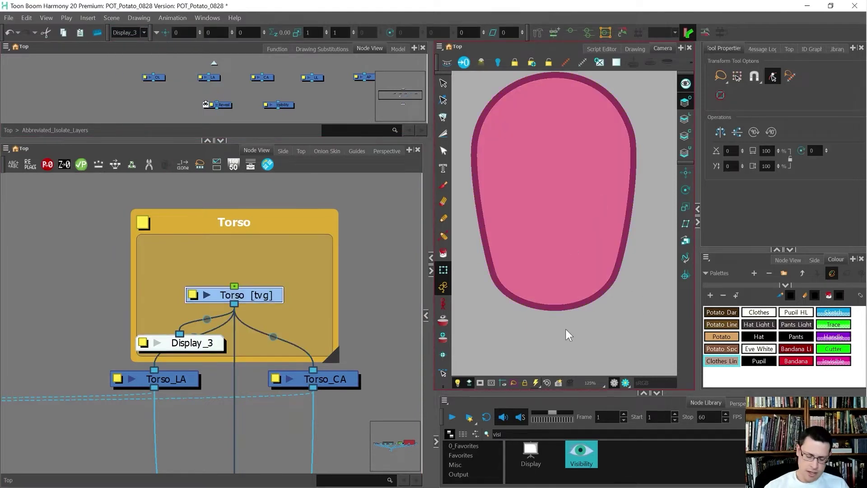
click(536, 33)
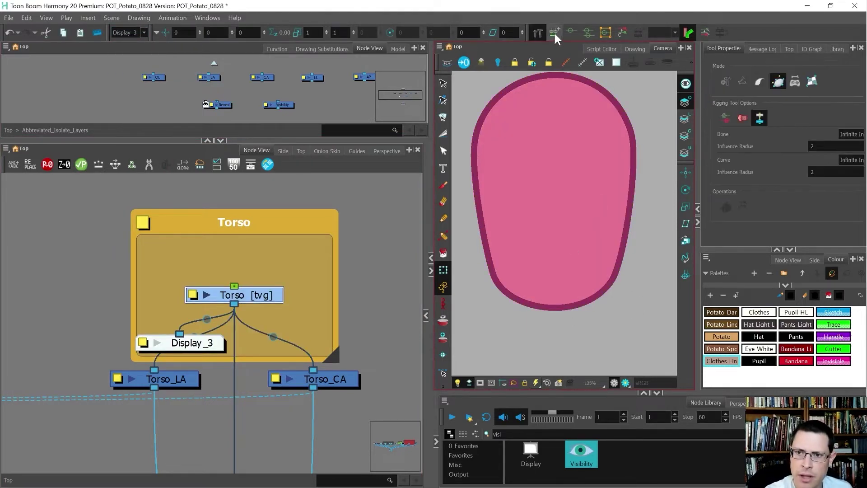
click(555, 33)
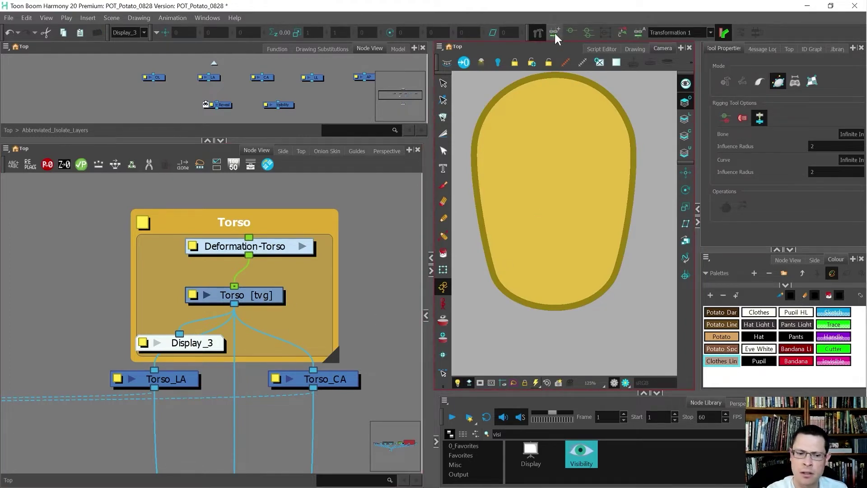
Draw a closed four-point envelope deformer around the torso, with two points on each side of its outline
click(494, 278)
click(480, 219)
click(467, 181)
drag(467, 183, 468, 183)
drag(634, 149, 640, 13)
drag(613, 280, 627, 235)
drag(495, 279, 502, 298)
Refine the envelope's points and Bezier handles so its curve follows the torso's outline more closely
drag(612, 282, 615, 273)
drag(502, 298, 507, 313)
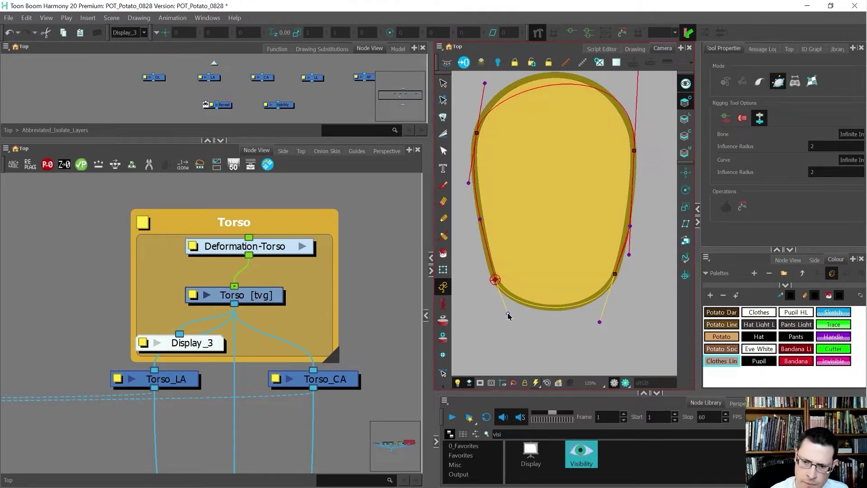
drag(495, 279, 494, 275)
drag(506, 309, 507, 317)
drag(479, 217, 480, 223)
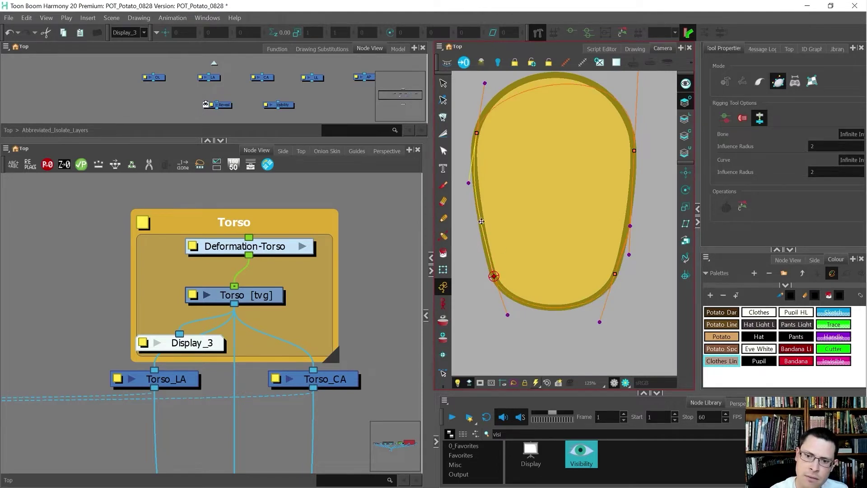
mouse_move(470, 184)
mouse_down()
mouse_move(490, 164)
mouse_move(485, 187)
mouse_up()
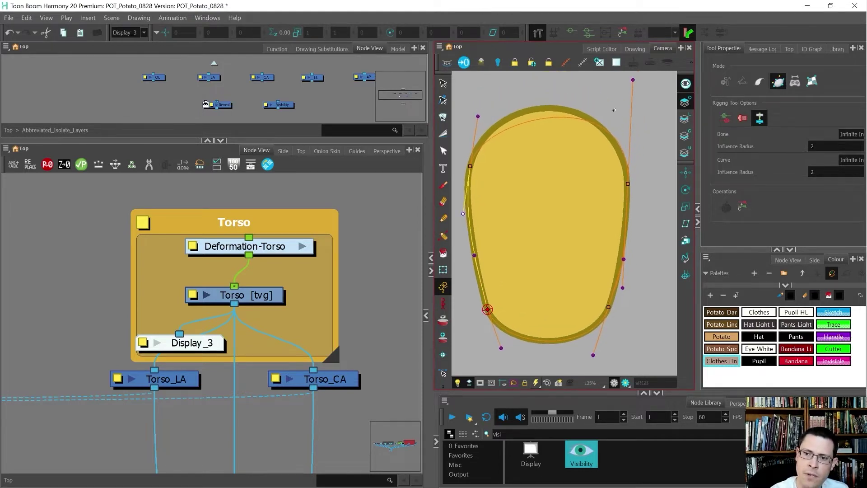
drag(478, 116, 484, 85)
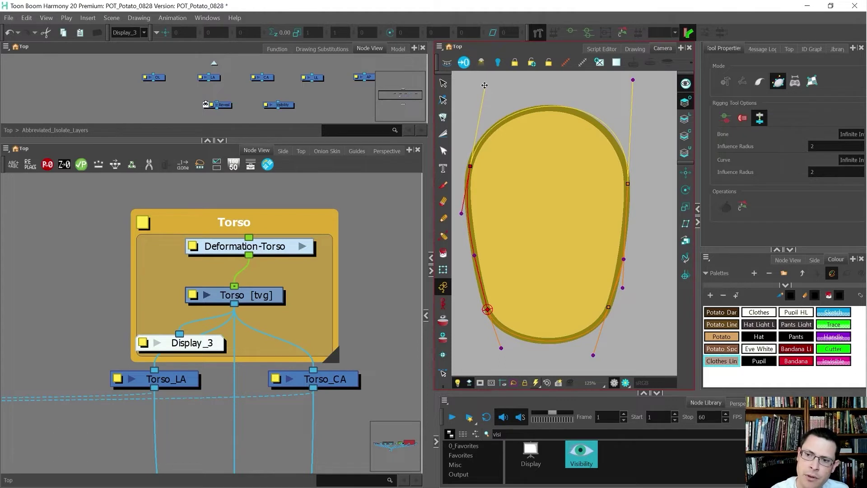
drag(631, 80, 630, 88)
drag(628, 183, 627, 184)
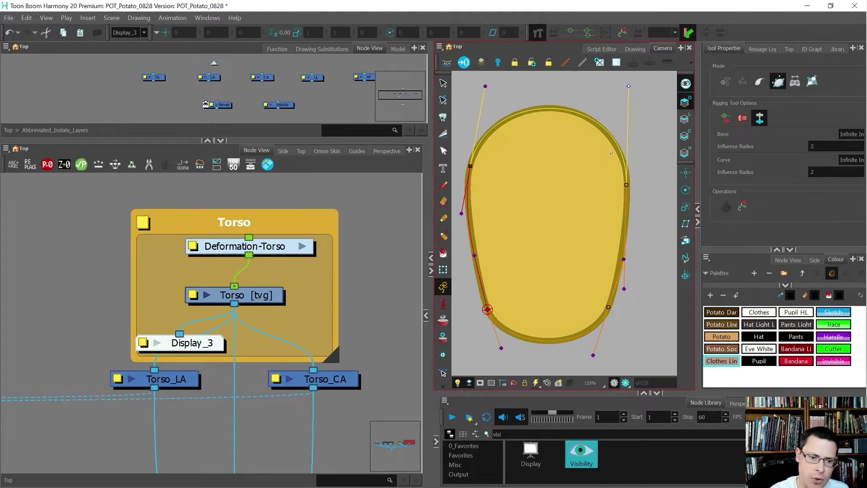
Show the torso drawing's contour points on the Line Art layer with the Contour Editor to compare them with the envelope points
key(alt+q)
click(684, 119)
drag(651, 174, 624, 216)
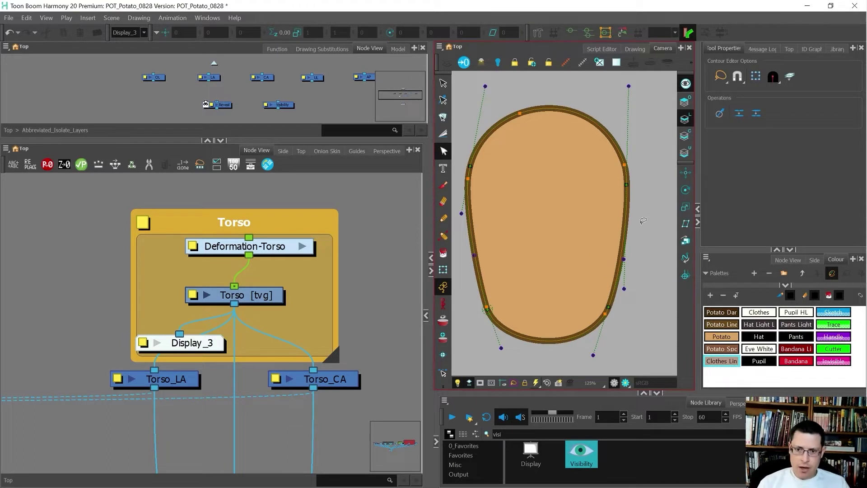
click(467, 179)
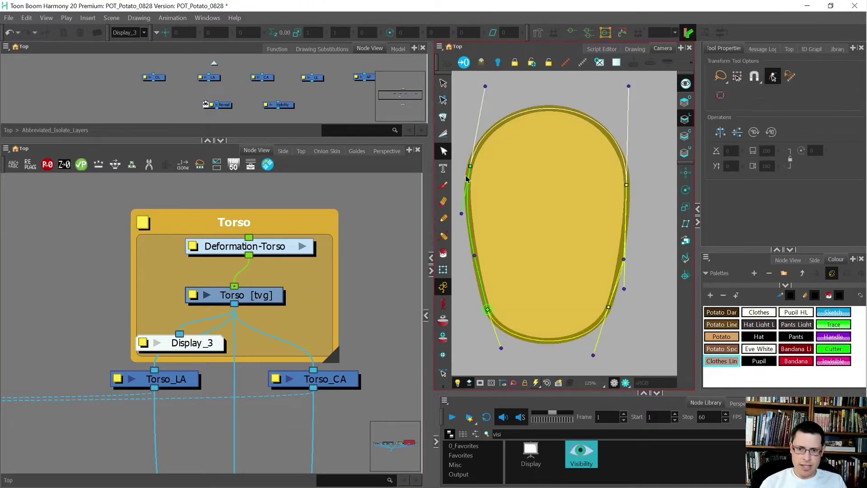
drag(472, 165, 468, 177)
key(ctrl+z)
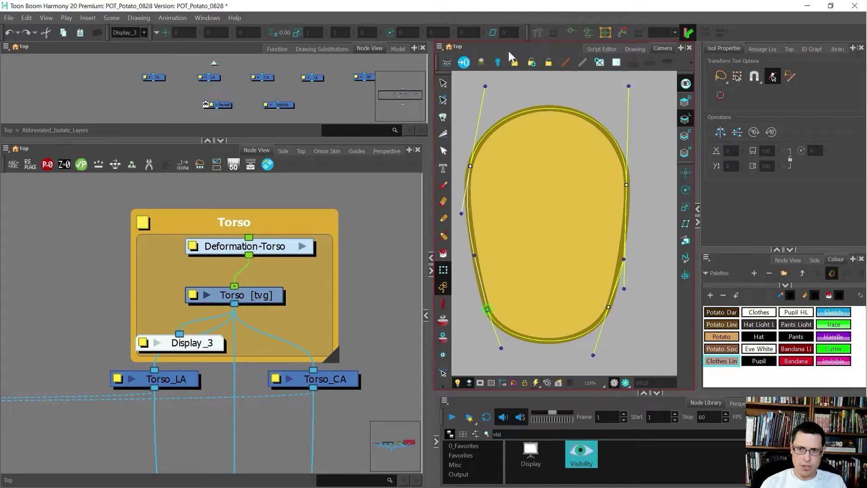
With the Rigging tool, move the four envelope points onto the torso outline's own contour points
click(536, 34)
drag(471, 167, 470, 180)
click(468, 179)
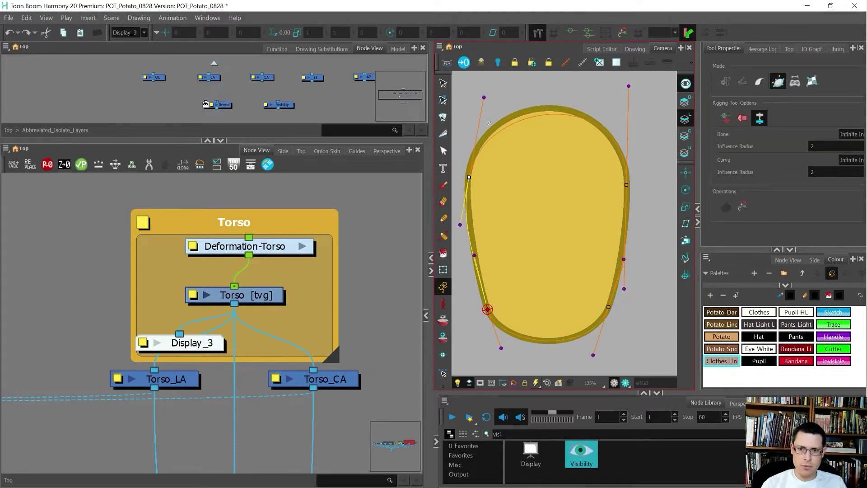
drag(484, 97, 476, 89)
drag(626, 187, 624, 163)
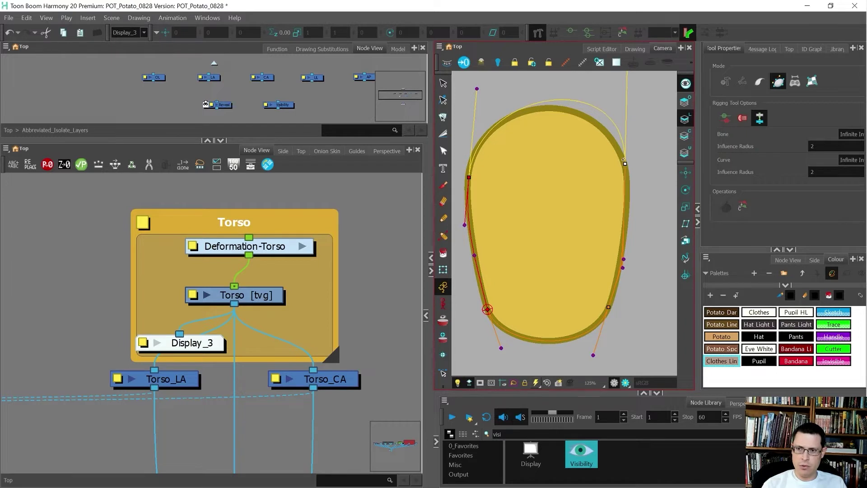
drag(608, 307, 607, 316)
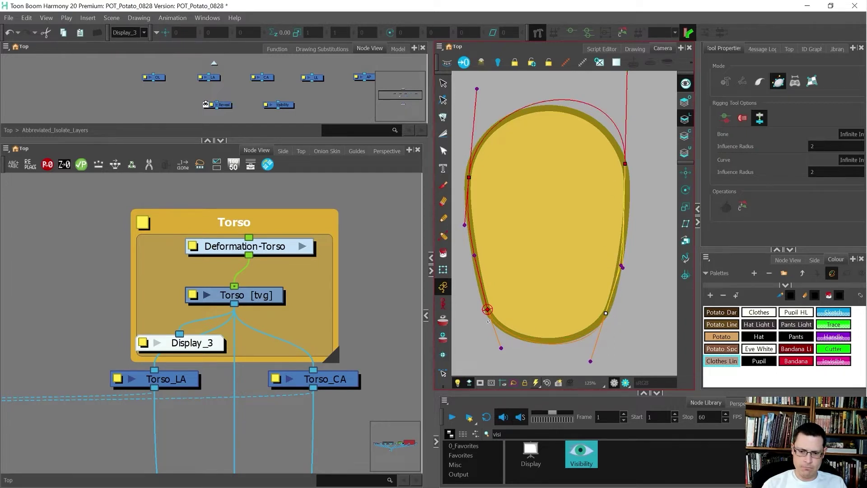
drag(488, 311, 488, 306)
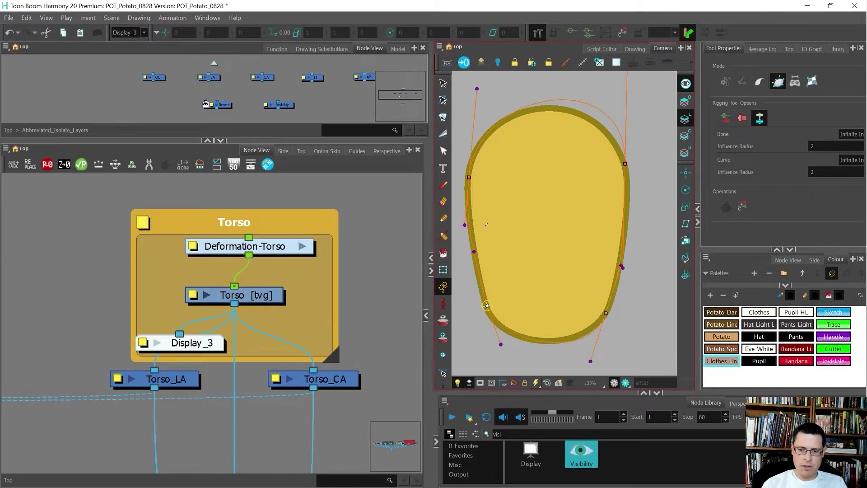
Select the torso's contour points with the Contour Editor to compare their handles with the envelope's handles
key(alt+q)
drag(523, 221, 454, 311)
mouse_move(566, 267)
mouse_down()
mouse_move(560, 167)
mouse_move(484, 140)
mouse_move(481, 345)
mouse_move(602, 365)
mouse_move(680, 232)
mouse_move(645, 164)
mouse_move(616, 146)
mouse_move(470, 224)
mouse_up()
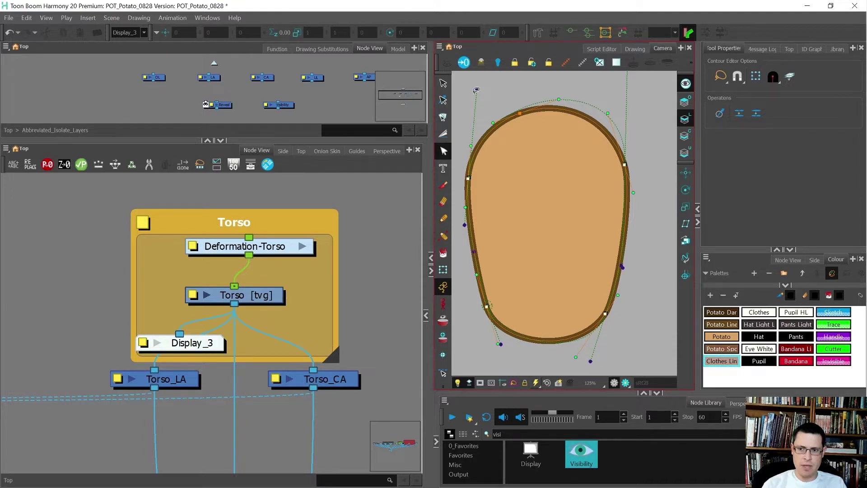
Adjust the envelope's Bezier handles along the torso's left side and bottom curve with the Rigging tool to match the outline
click(543, 34)
drag(477, 89, 471, 130)
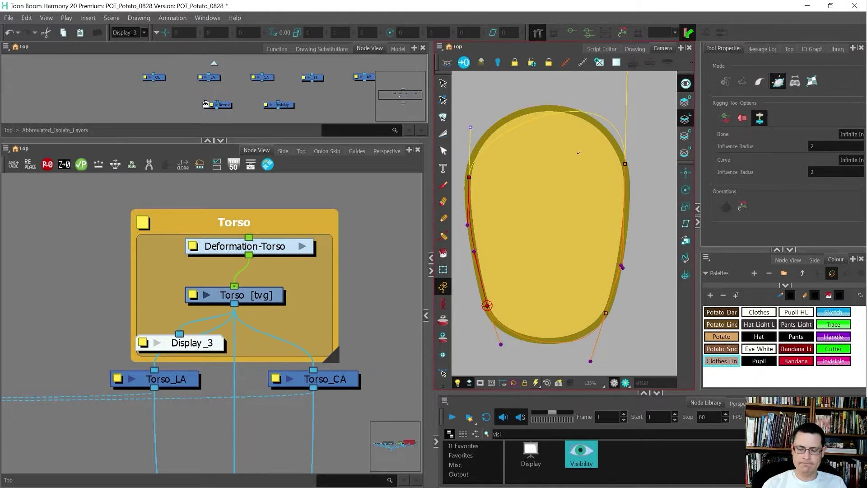
drag(467, 224, 465, 218)
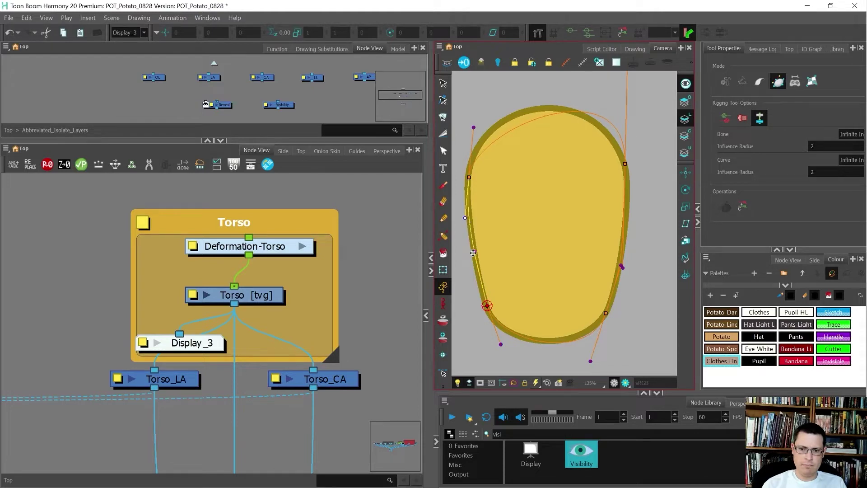
drag(474, 253, 476, 262)
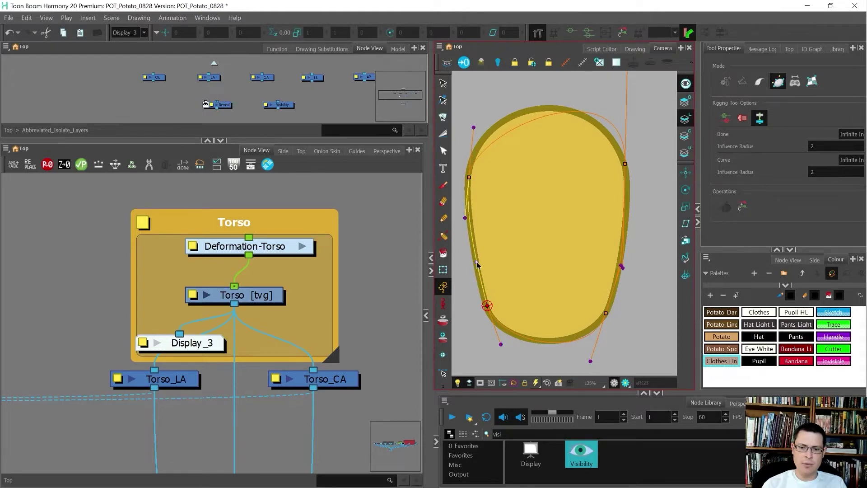
drag(501, 344, 492, 342)
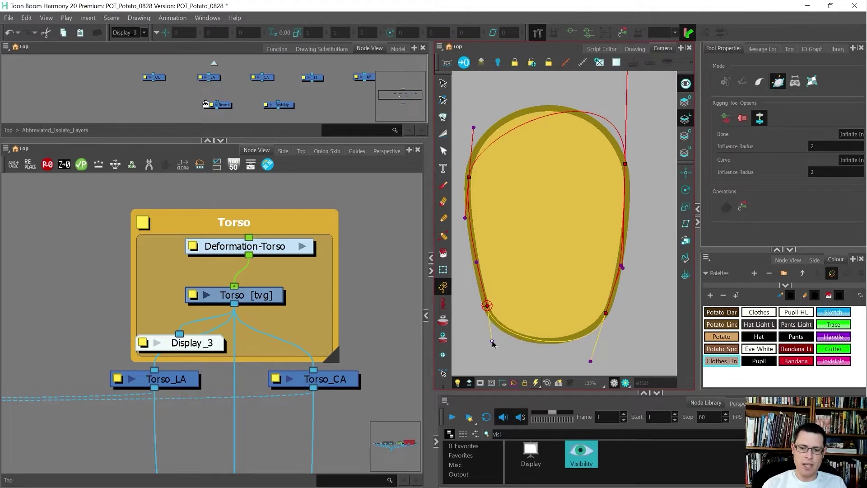
drag(591, 362, 596, 347)
drag(492, 339, 494, 348)
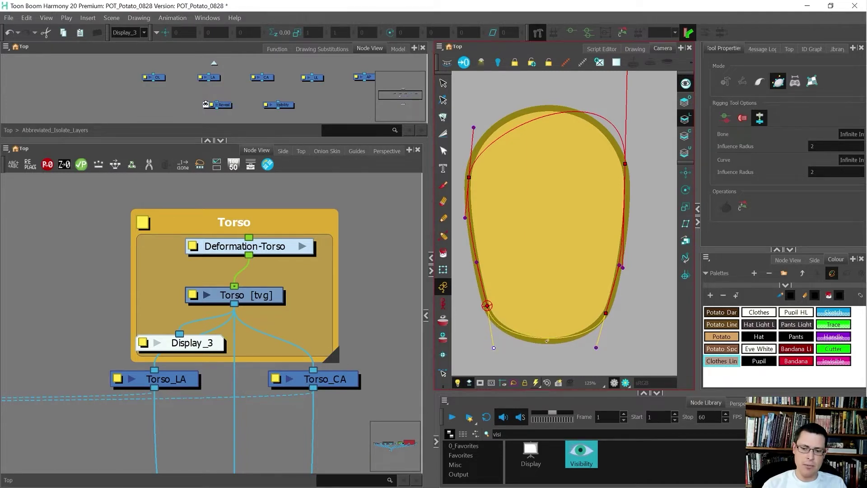
drag(596, 348, 593, 353)
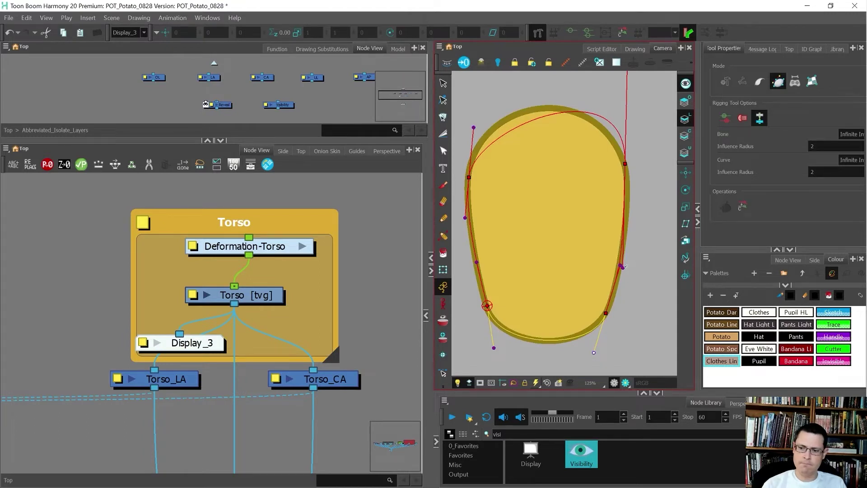
Adjust the envelope's Bezier handles over the torso's top curve and right side so they trace the outline
drag(622, 267, 628, 197)
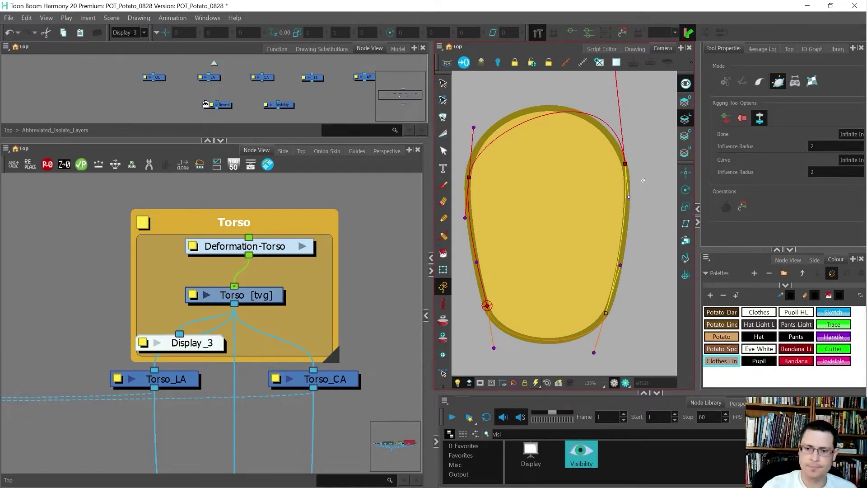
drag(473, 128, 475, 105)
drag(565, 175, 561, 196)
drag(597, 110, 582, 93)
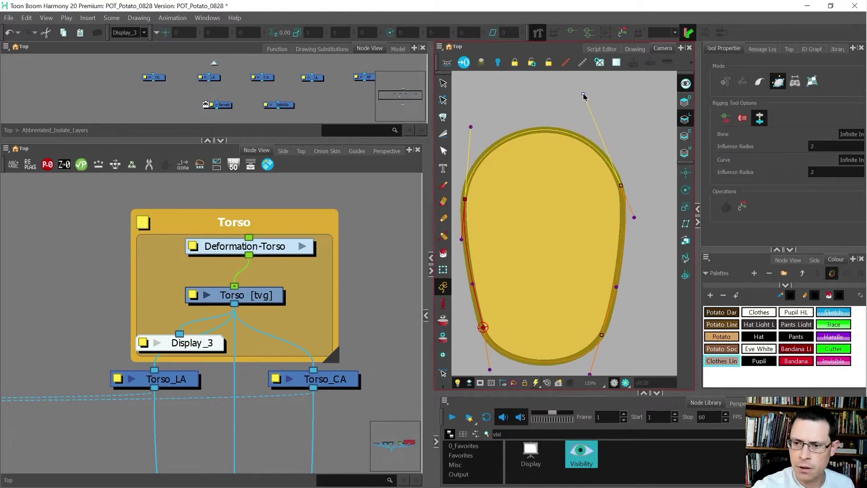
click(462, 238)
click(465, 199)
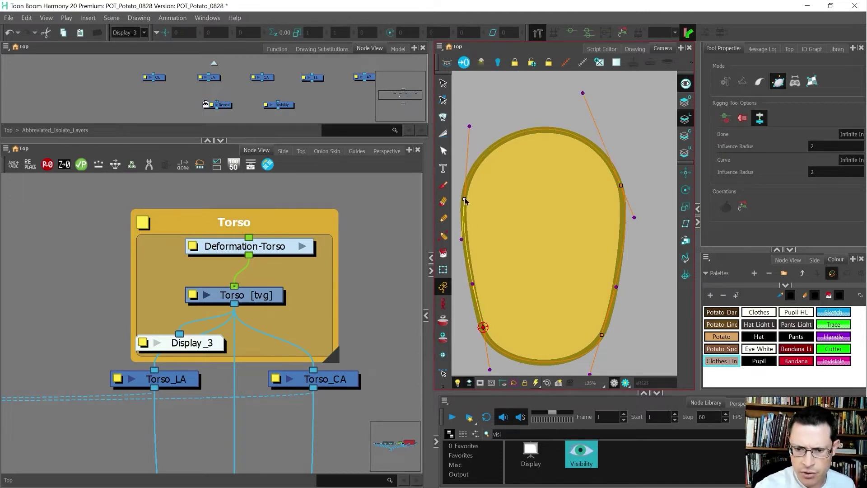
click(621, 186)
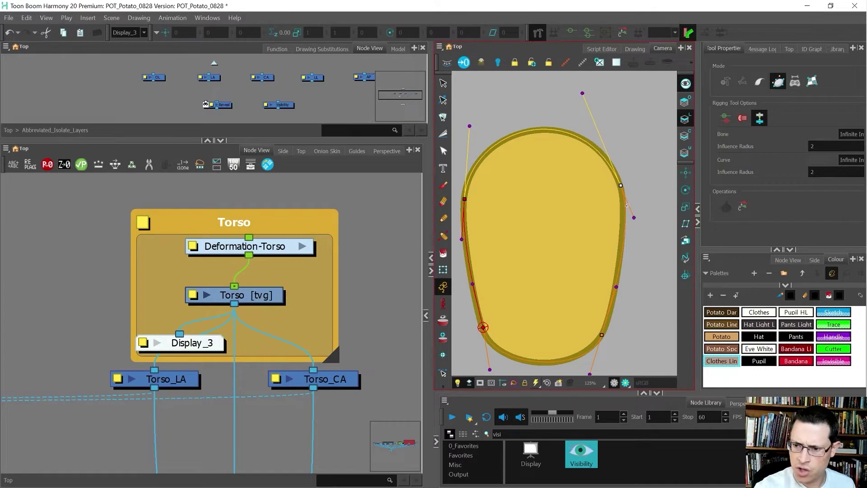
drag(634, 217, 629, 208)
drag(617, 287, 618, 299)
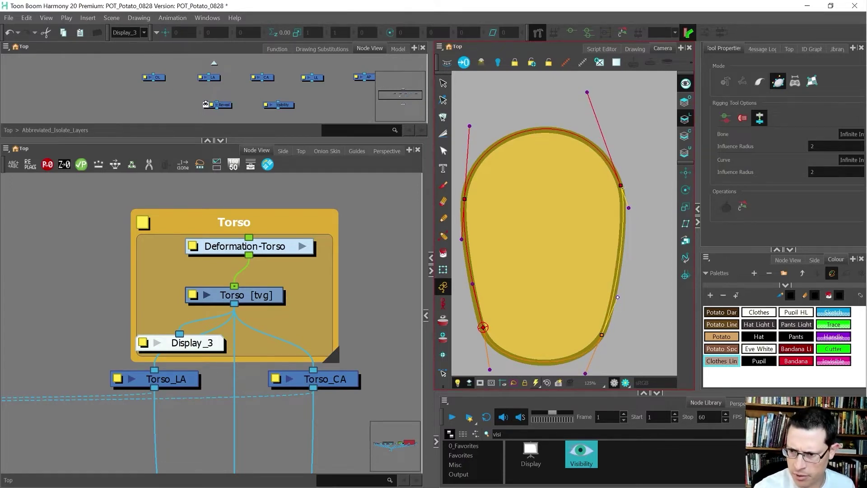
Fine-tune the envelope's two lower handles and lower-right point so its bottom curve sits on the torso outline
drag(589, 346, 591, 335)
drag(493, 360, 494, 359)
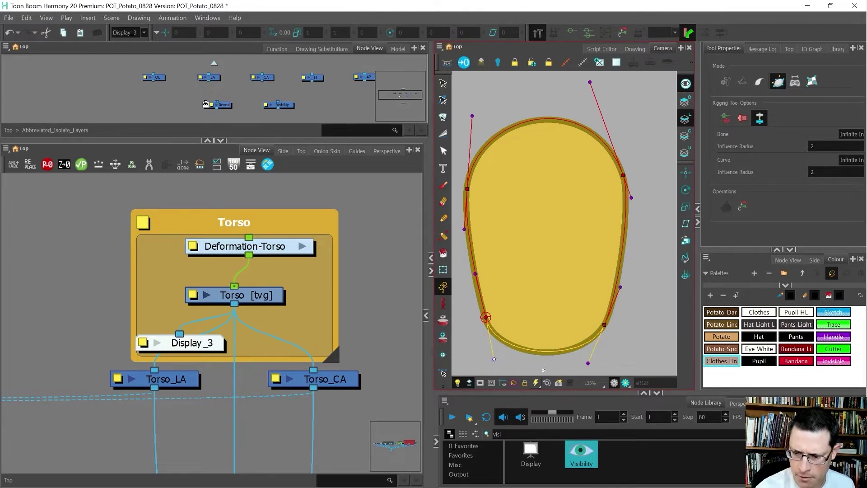
drag(588, 363, 587, 362)
click(605, 324)
click(495, 360)
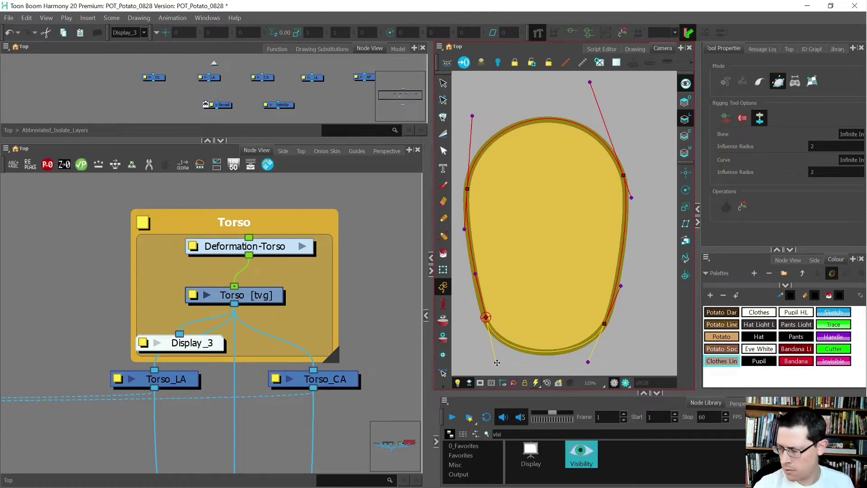
right_click(509, 335)
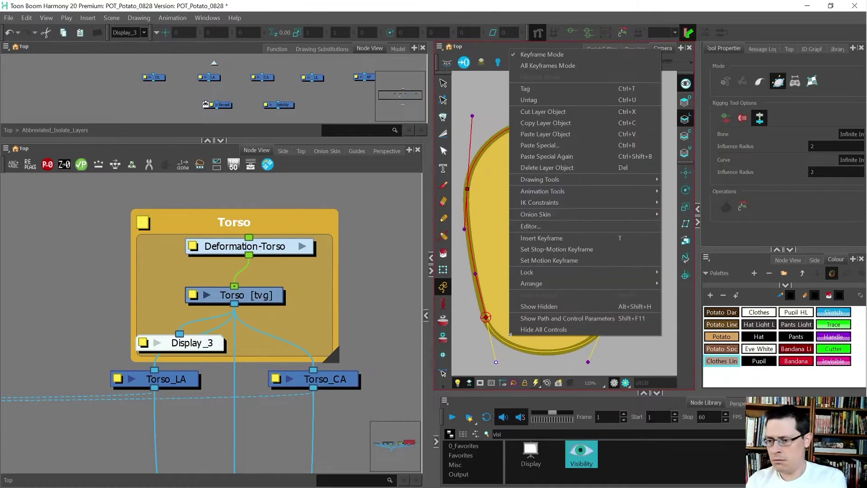
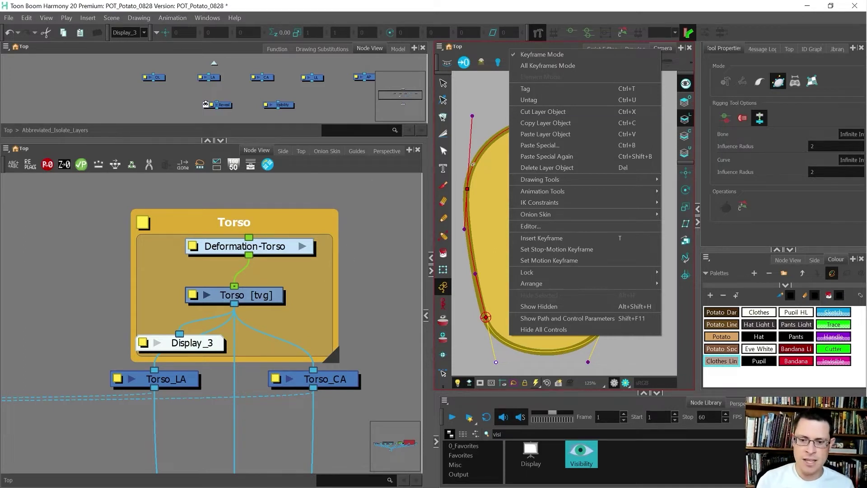
click(468, 187)
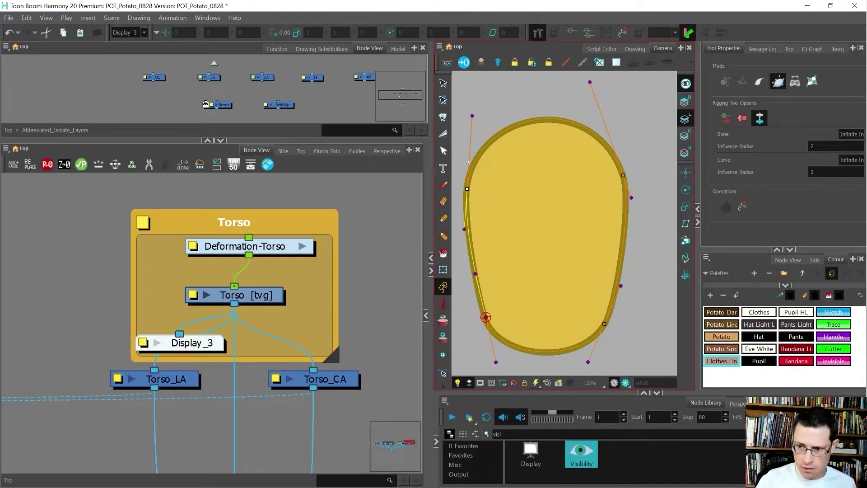
Nudge the envelope's upper-right handle and show the Torso layer in outline mode in a full-window Camera view for the Rigging tool
drag(590, 82, 589, 84)
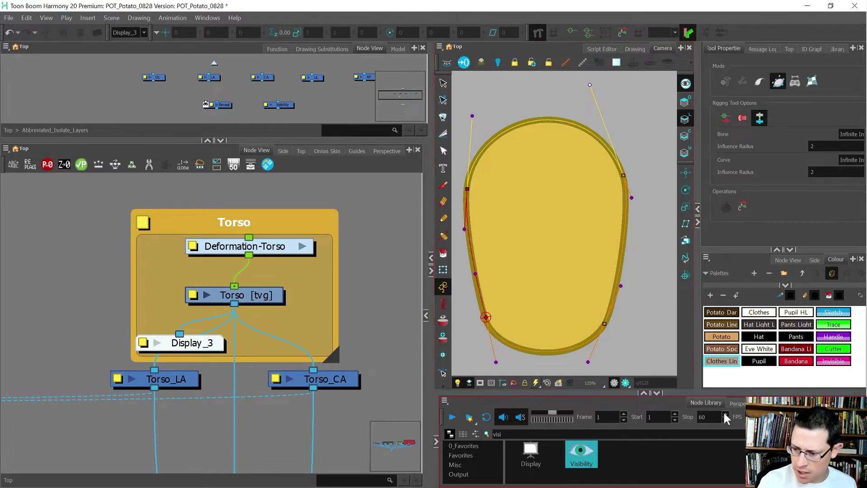
click(829, 402)
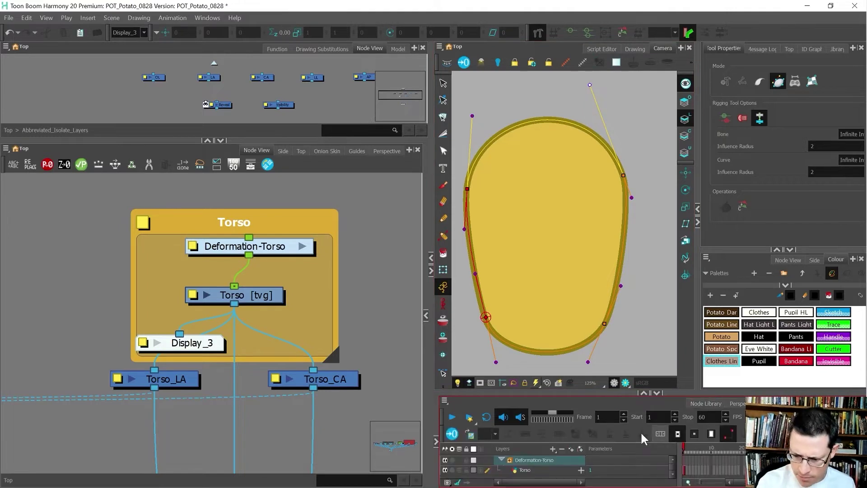
click(547, 470)
click(474, 470)
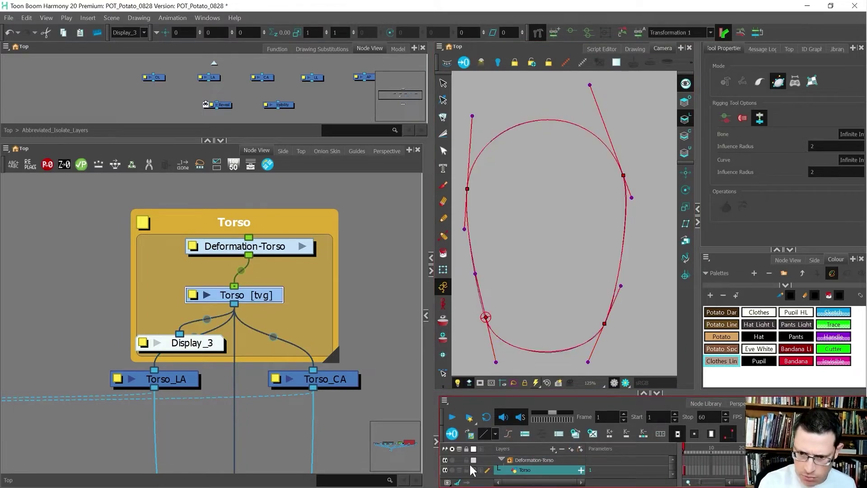
key(b)
key(grave)
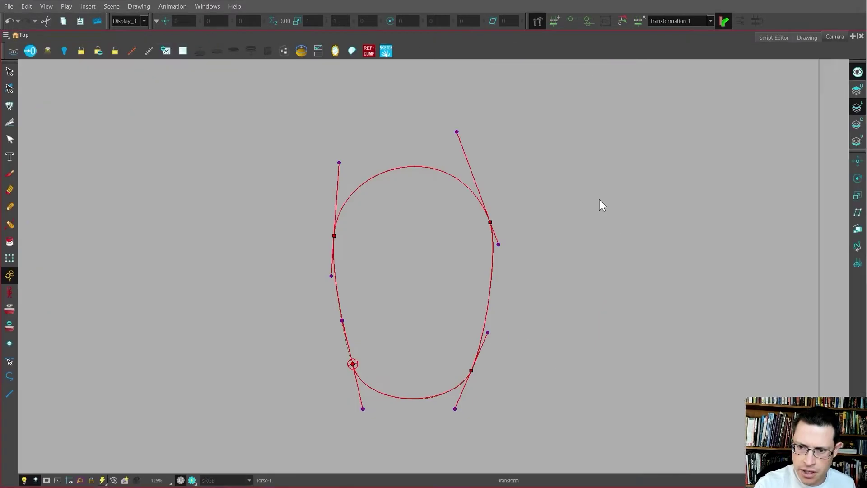
Refine the envelope's upper-right point and the two right-side handles so the right curve matches the torso outline
scroll(473, 273, up, 2)
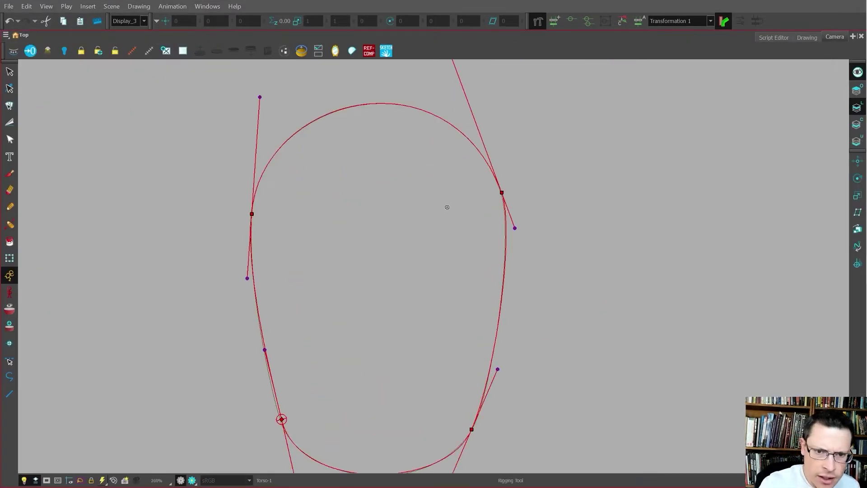
click(501, 193)
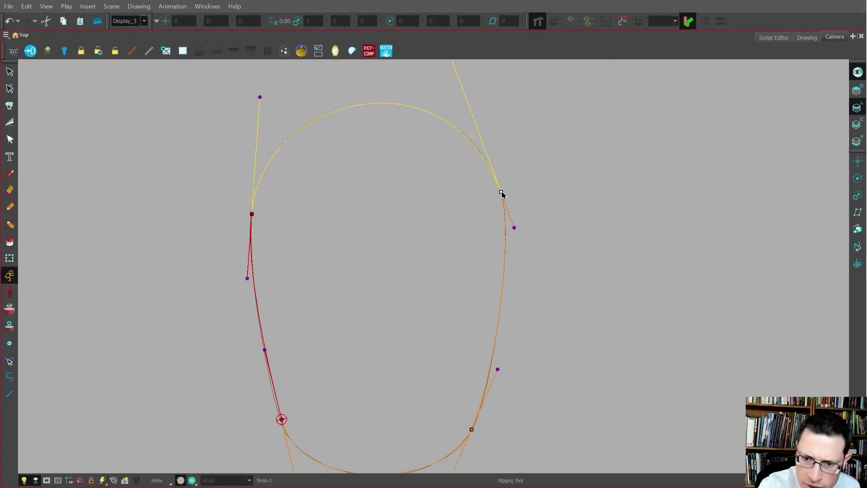
scroll(477, 288, down, 3)
click(511, 166)
drag(495, 310, 495, 316)
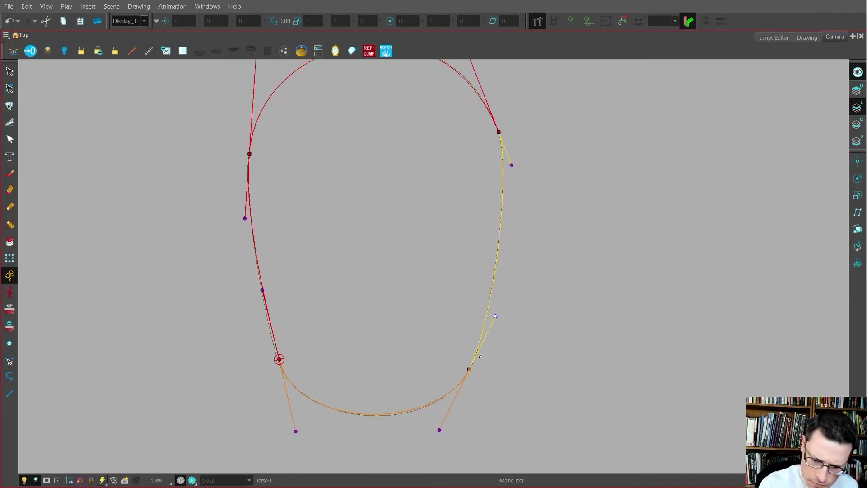
Adjust the envelope's lower-left and lower-right points and both bottom handles so the bottom curve follows the torso outline
click(278, 360)
drag(441, 435, 440, 440)
click(470, 369)
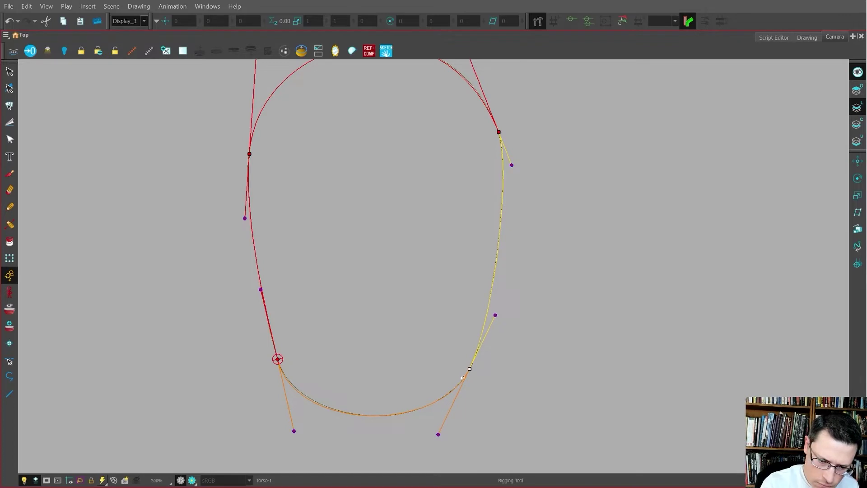
click(295, 431)
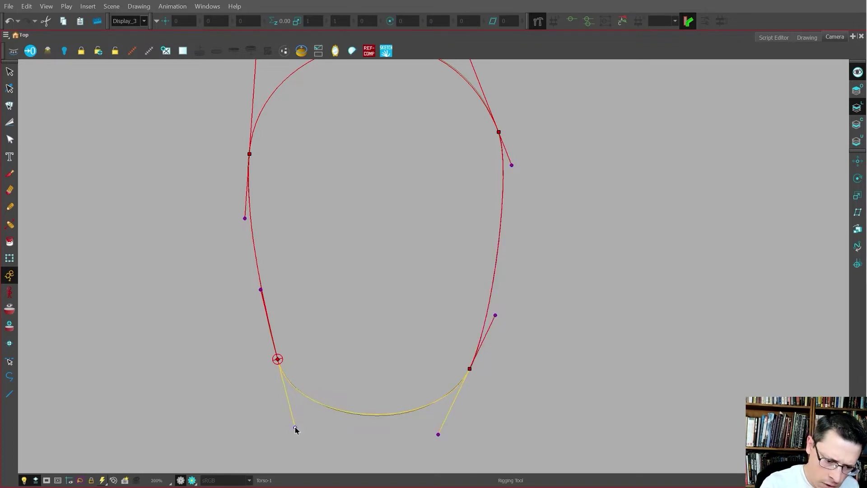
click(438, 435)
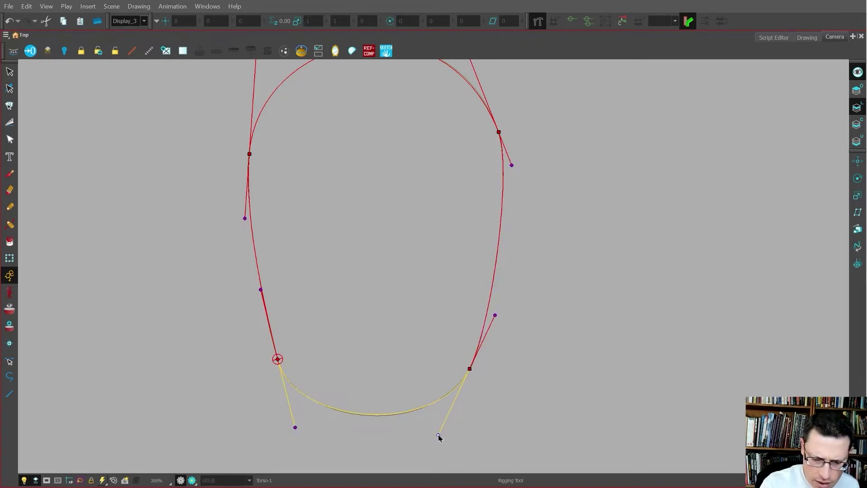
click(470, 369)
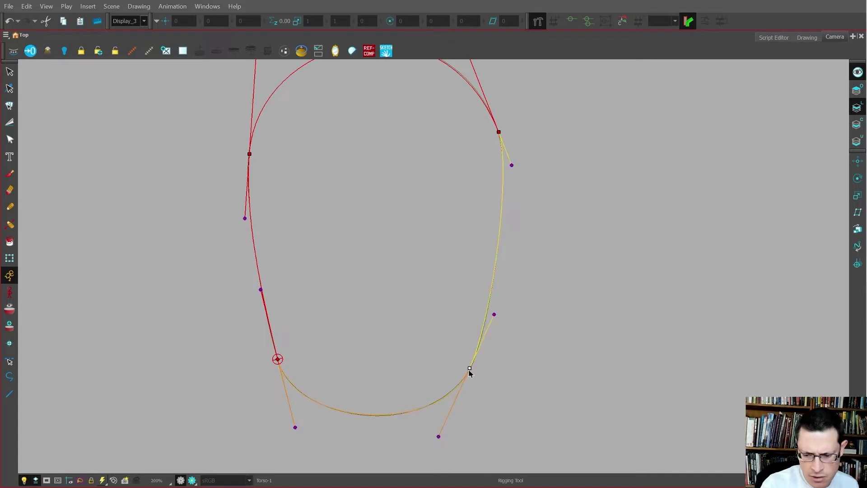
drag(469, 370, 470, 369)
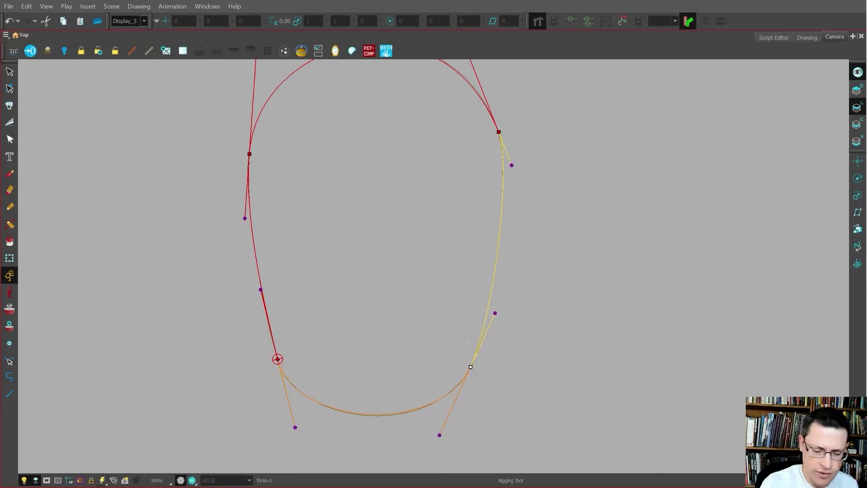
click(439, 435)
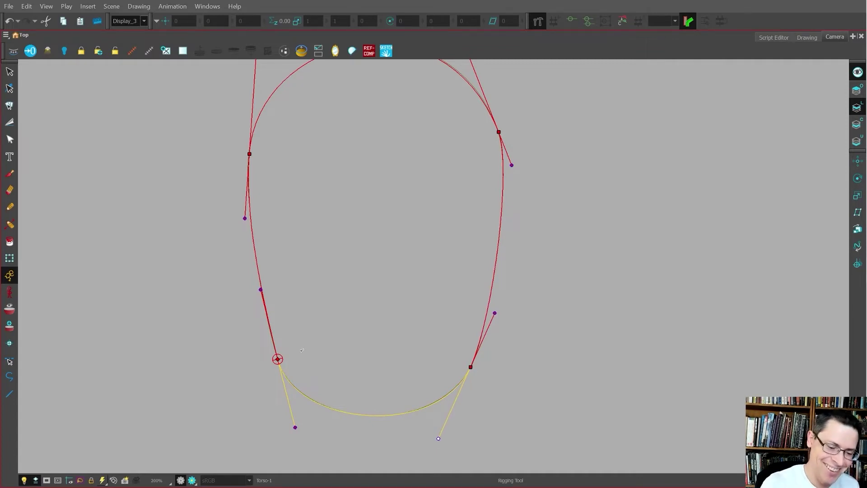
Adjust the long handle of the envelope's upper-right point so the top curve follows the torso outline
drag(344, 241, 340, 283)
drag(492, 193, 471, 263)
drag(405, 118, 410, 121)
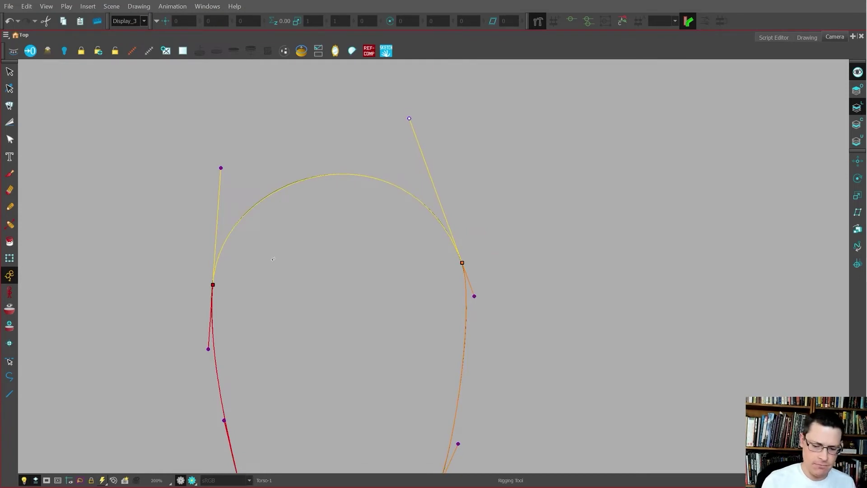
Restore the full workspace layout and turn off outline mode for the Torso layer to show its fill again
scroll(273, 259, down, 3)
key(ctrl+f)
scroll(509, 216, down, 4)
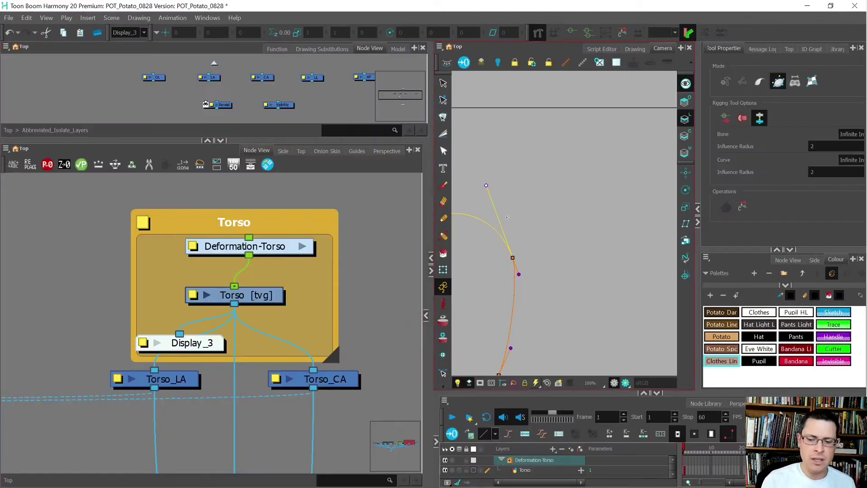
scroll(499, 250, up, 1)
scroll(568, 247, down, 1)
scroll(504, 264, up, 2)
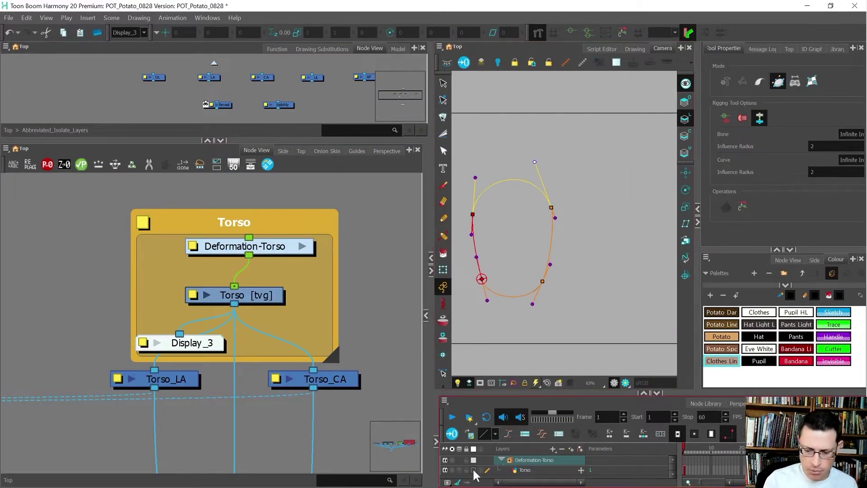
click(473, 470)
scroll(501, 210, up, 1)
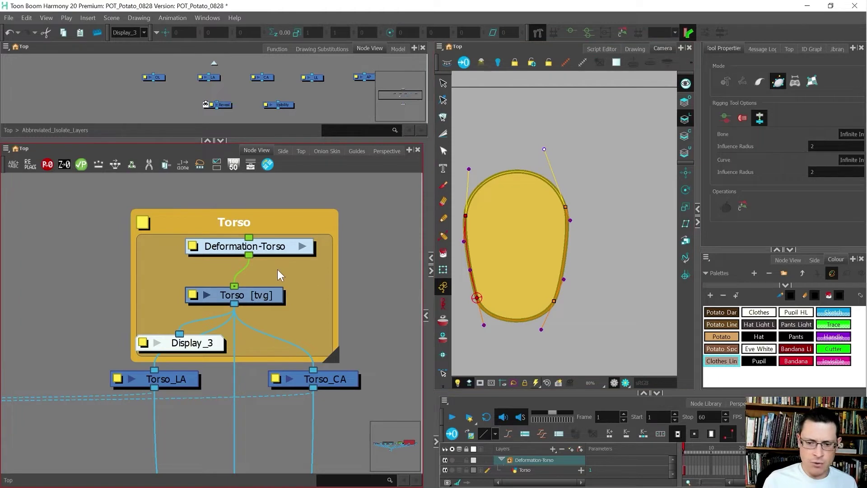
Test the deformer with the Transform tool by pulling the envelope's upper-left handle into the middle of the torso
key(shift+t)
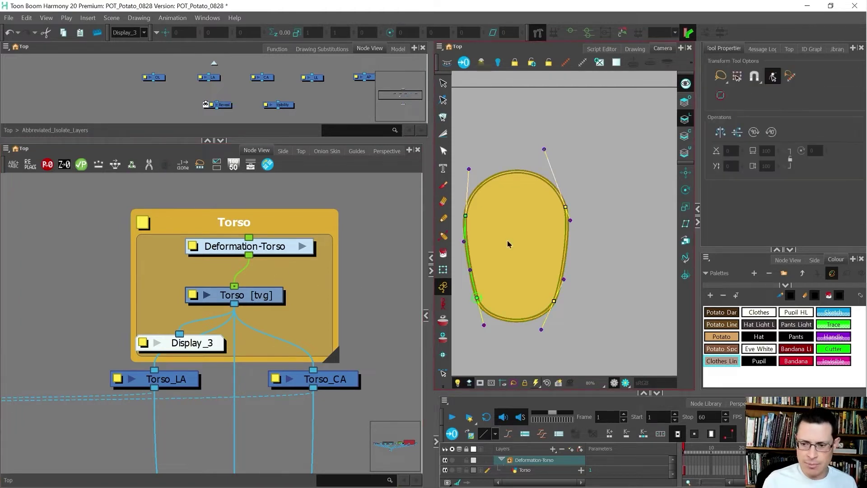
scroll(505, 242, up, 2)
scroll(505, 242, down, 1)
scroll(487, 329, up, 2)
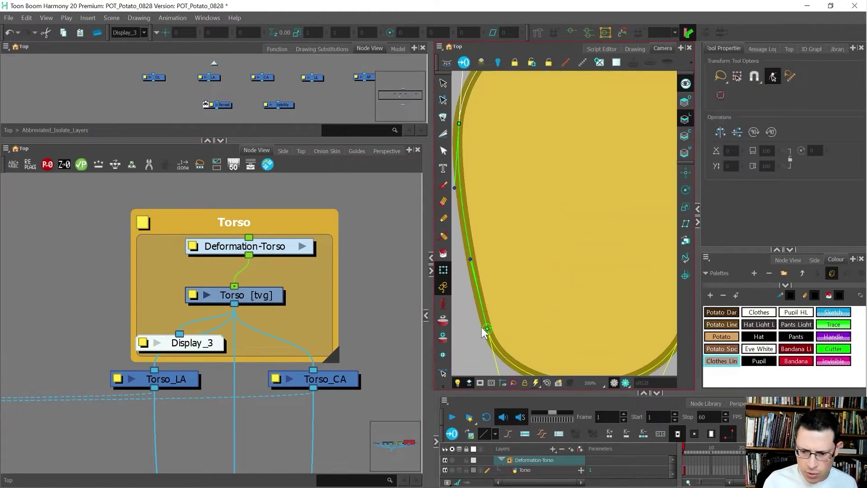
scroll(475, 287, down, 2)
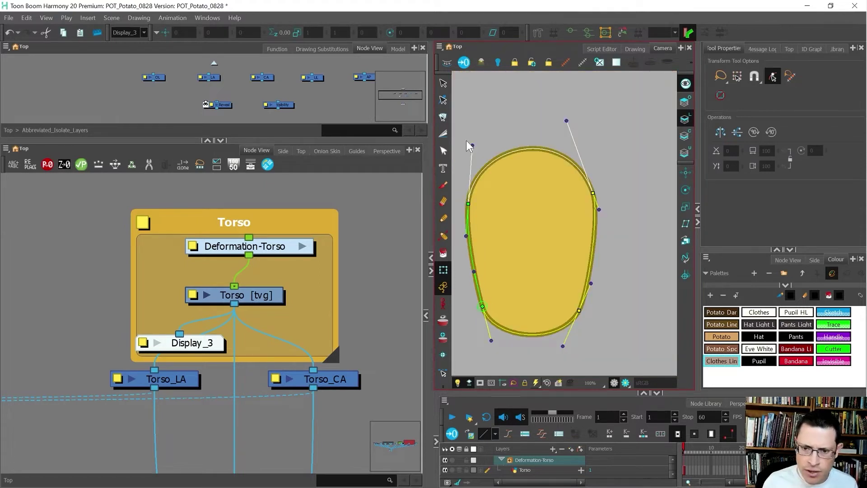
drag(472, 145, 547, 215)
scroll(490, 195, up, 2)
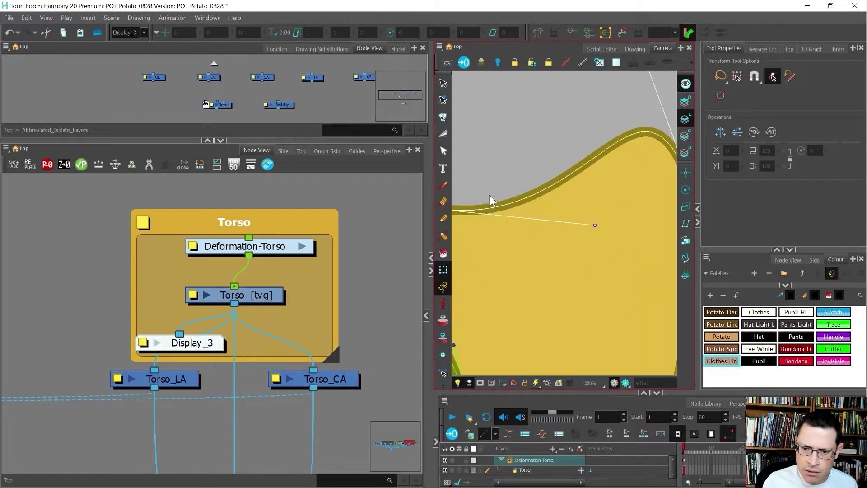
Inspect the deformed torso line up close, switching the Camera view to Render View and back to OpenGL View
scroll(489, 199, up, 5)
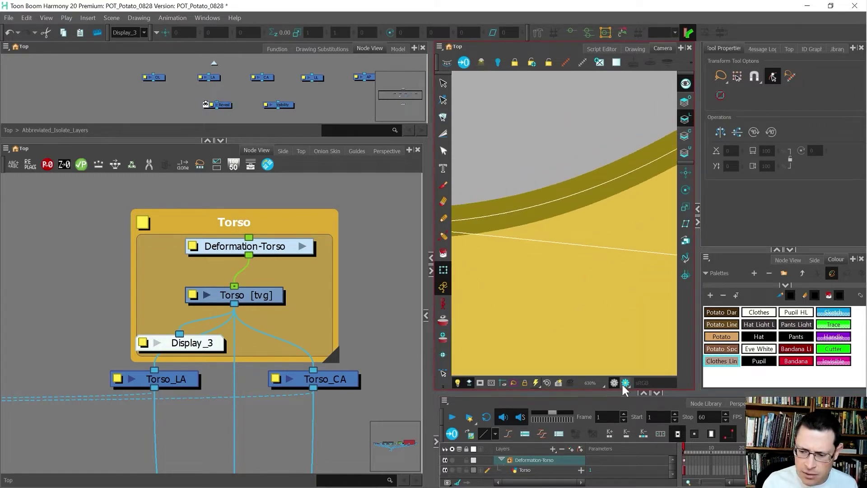
click(625, 382)
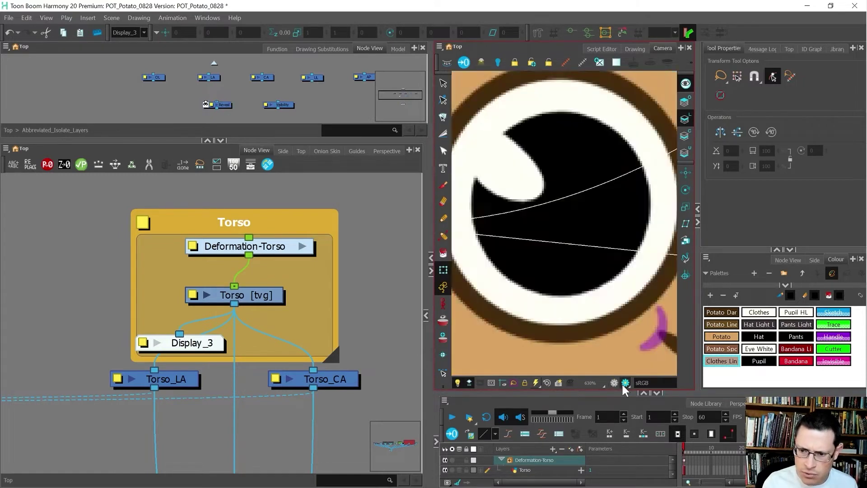
click(614, 383)
scroll(553, 280, down, 6)
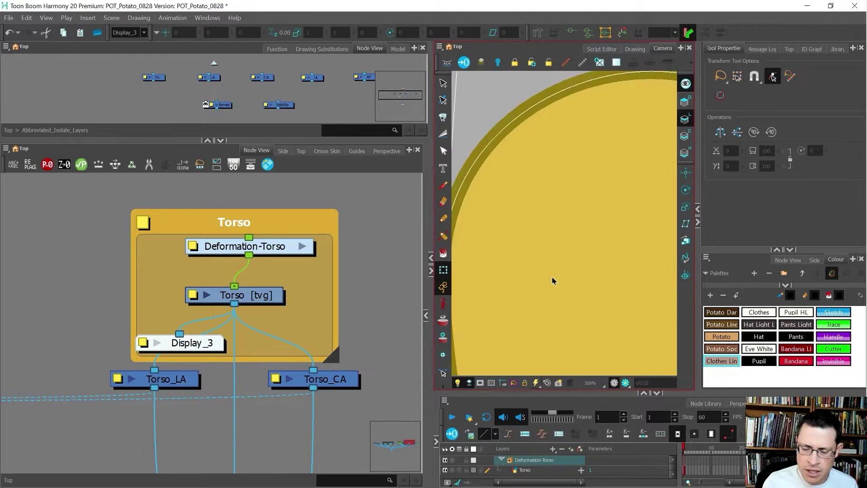
Try adding extra contour points along the torso's upper-left curve with the Contour Editor, undo them, and return to the Transform tool
key(alt+q)
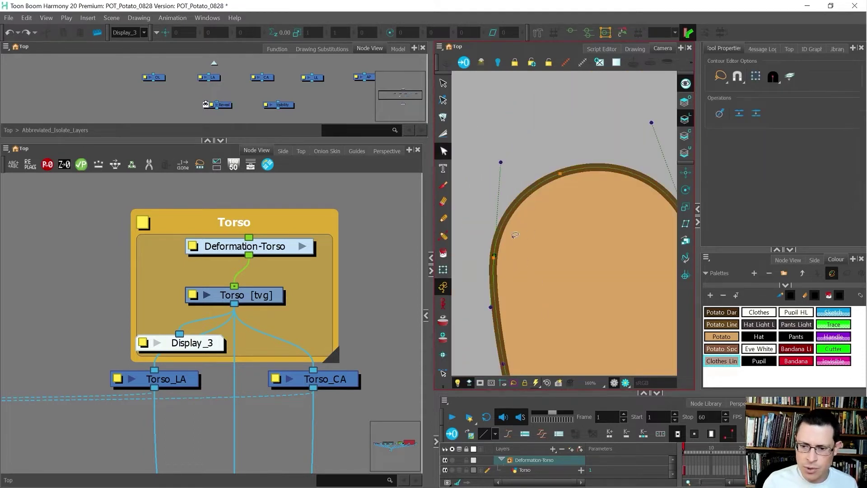
ctrl+click(497, 240)
ctrl+click(504, 222)
ctrl+click(536, 186)
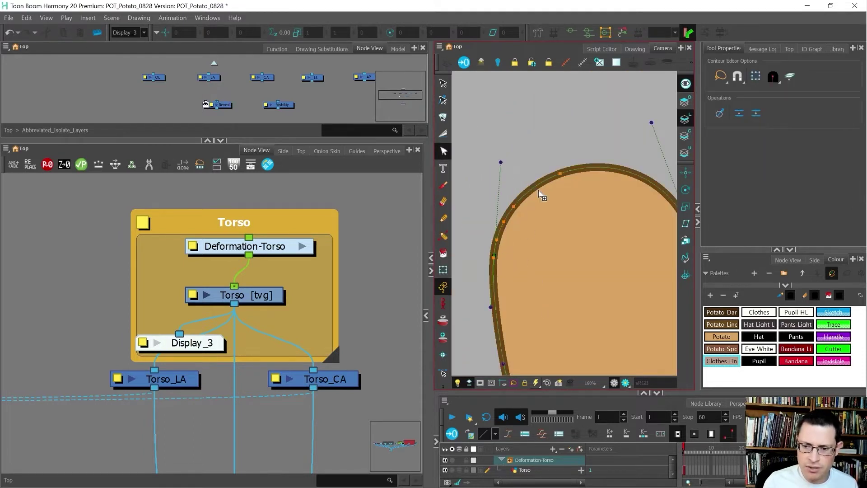
ctrl+click(513, 206)
key(ctrl+z)
key(2)
key(shift+t)
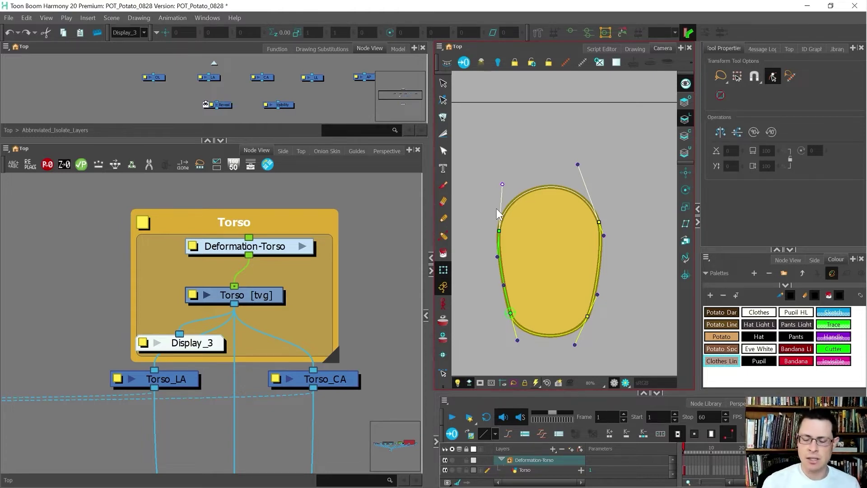
Remove the Display_3 node from the Torso group and centre the Deformation-Torso node above the Torso drawing
scroll(319, 266, down, 5)
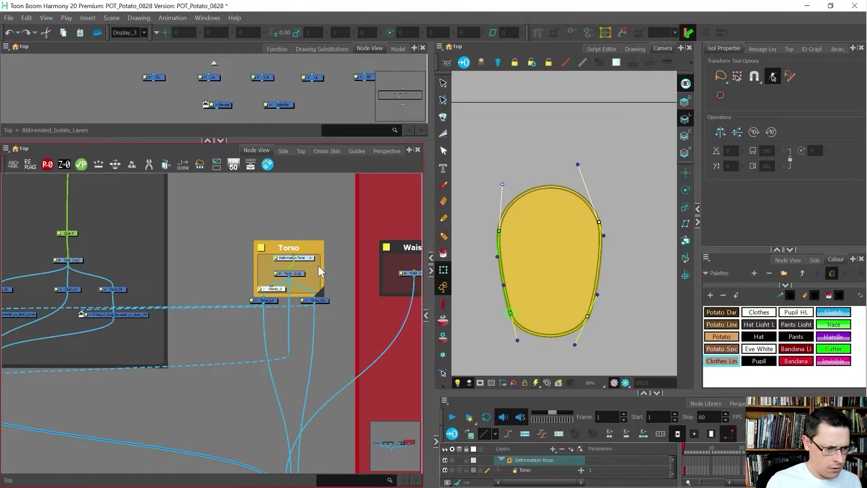
click(298, 289)
key(Delete)
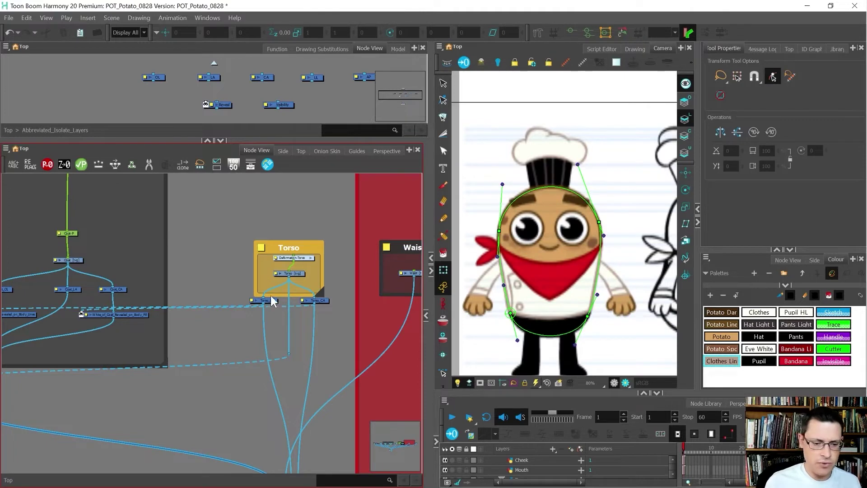
drag(296, 261, 291, 264)
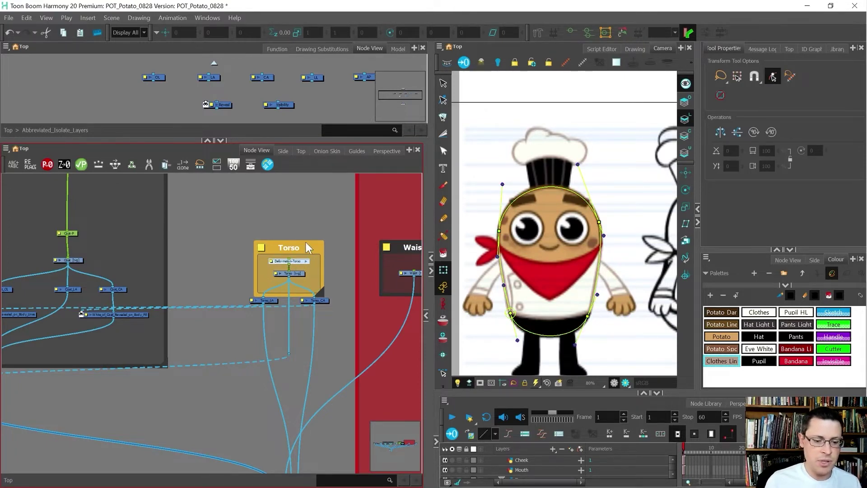
Set the scene's active display to Display
scroll(305, 242, down, 3)
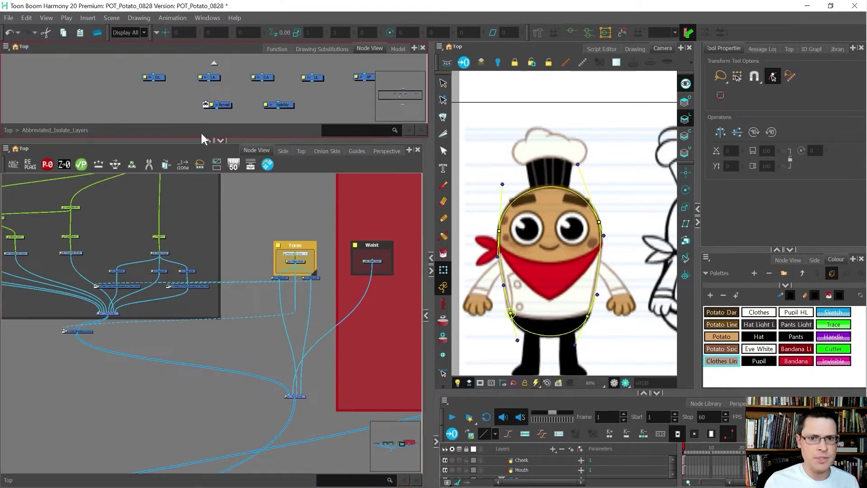
click(131, 32)
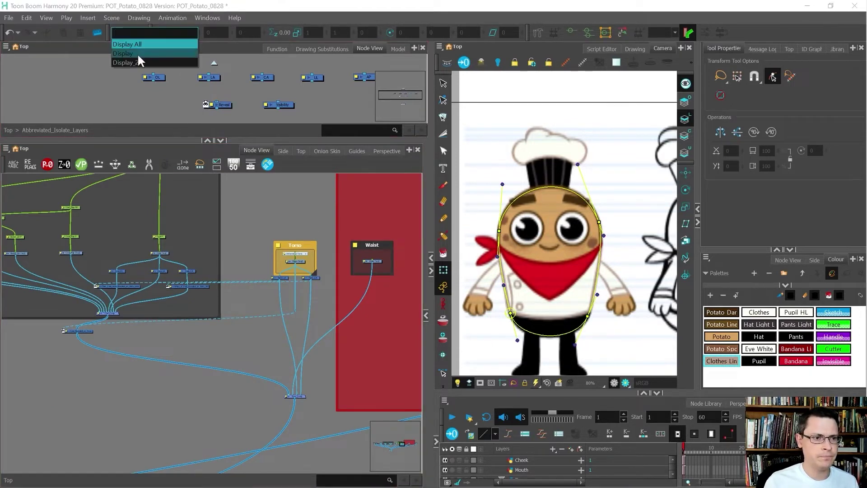
click(137, 54)
Add the Display_3 node below the Coat drawing, connect it to the drawing's output, and make Display_3 the active display
scroll(168, 251, down, 3)
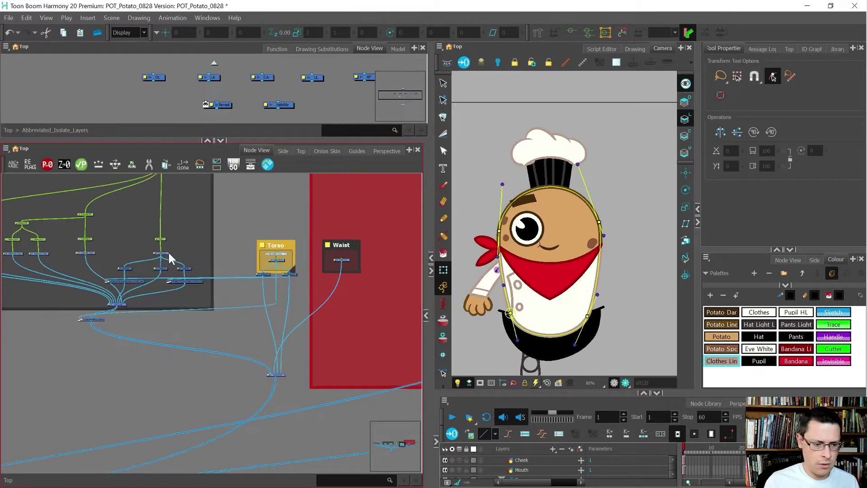
scroll(115, 251, up, 6)
scroll(265, 242, up, 2)
click(239, 260)
scroll(260, 296, down, 1)
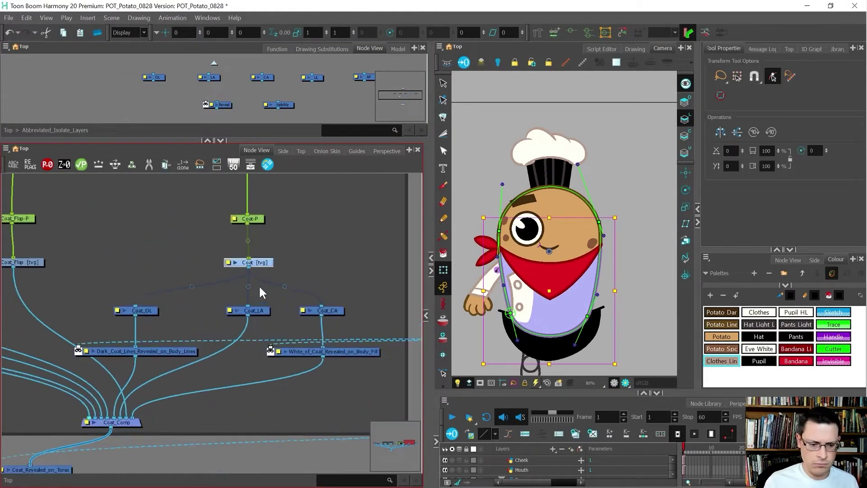
scroll(264, 282, up, 4)
key(ctrl+y)
drag(347, 266, 302, 278)
click(144, 32)
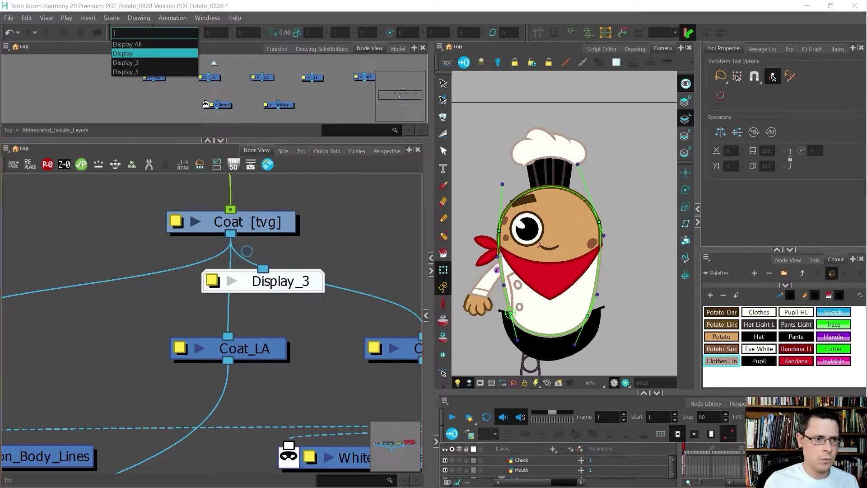
click(140, 72)
Start an envelope deformer on the Coat drawing with the Rigging tool, tracing the curved neckline between its two upper corners
click(231, 215)
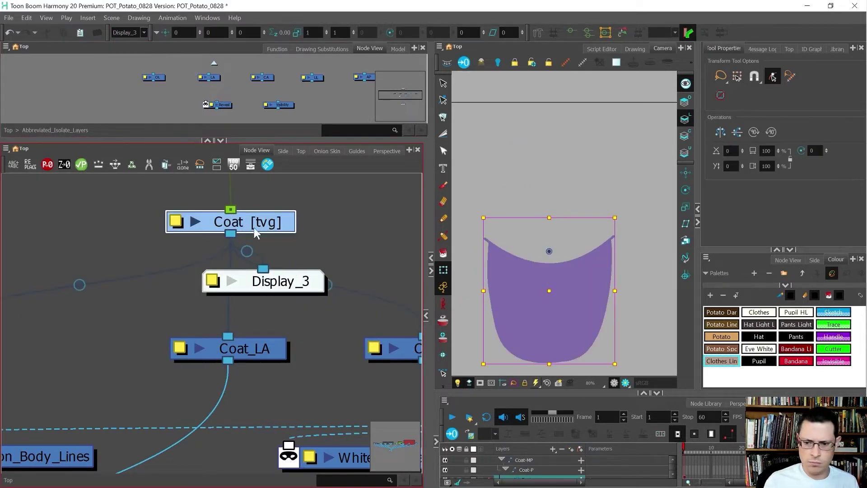
click(543, 29)
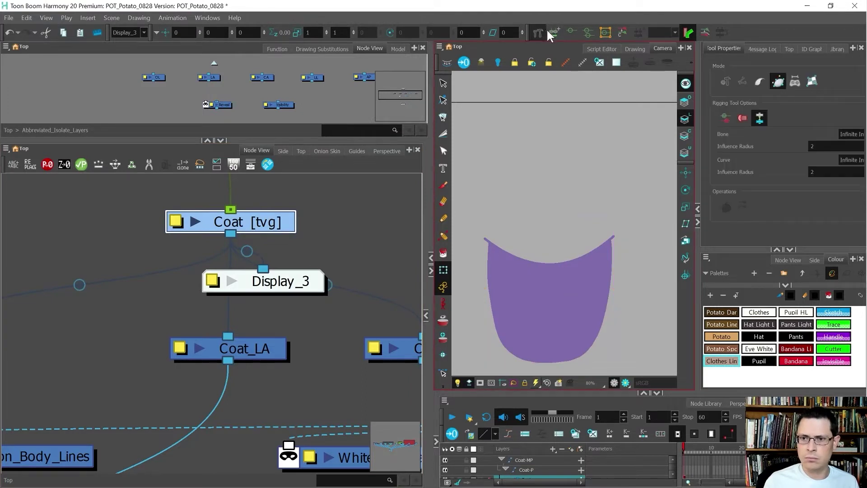
click(490, 256)
scroll(491, 256, up, 3)
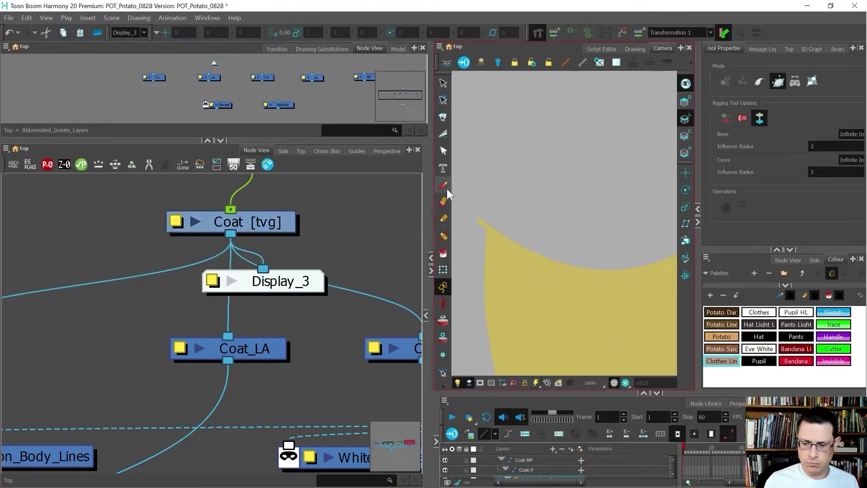
scroll(461, 181, down, 3)
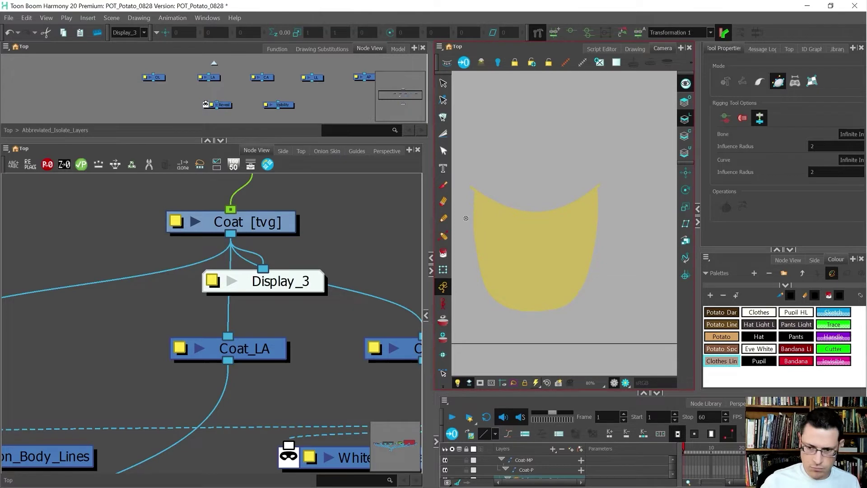
scroll(466, 218, up, 1)
click(467, 182)
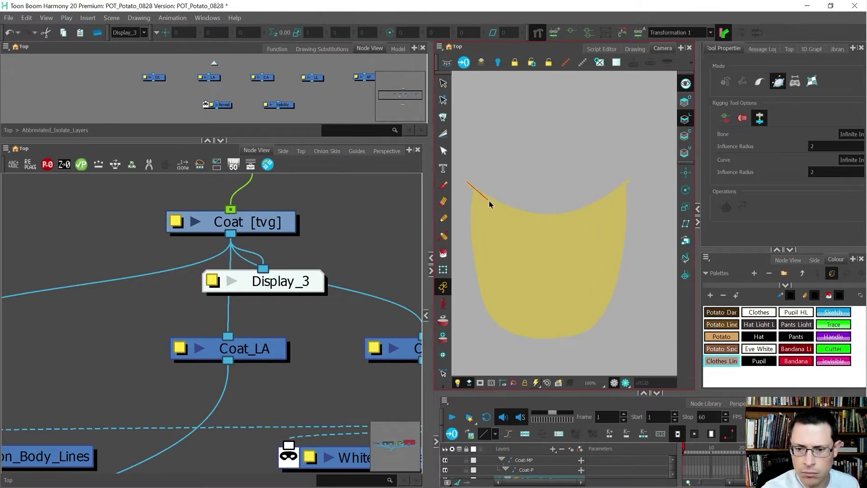
click(492, 203)
drag(631, 178, 560, 248)
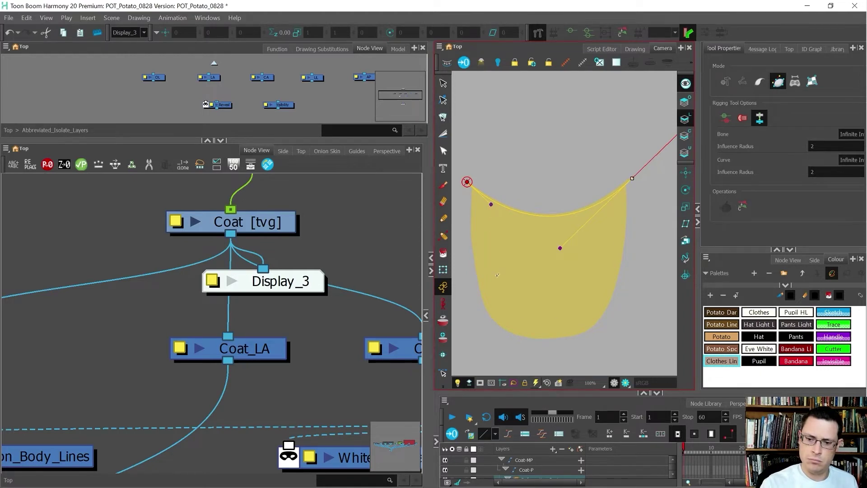
Close the coat's envelope at its first point and shape the closing curve's handles to follow the sides and rounded bottom
drag(467, 183, 468, 484)
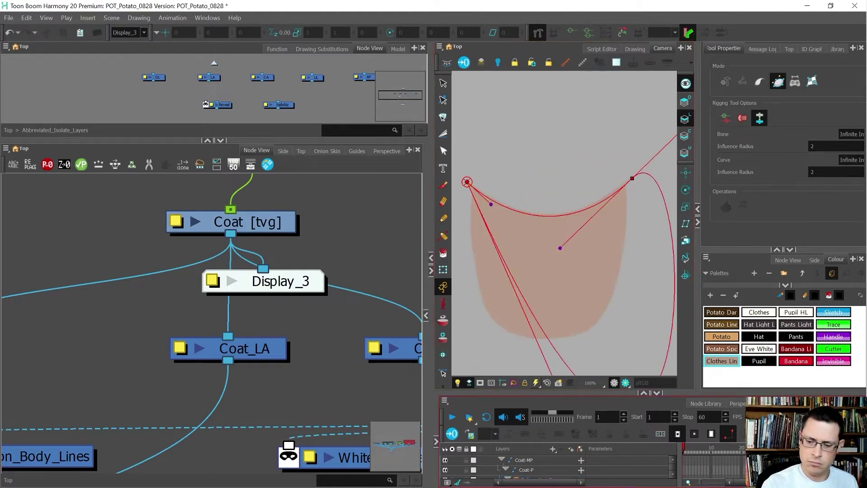
scroll(590, 284, down, 3)
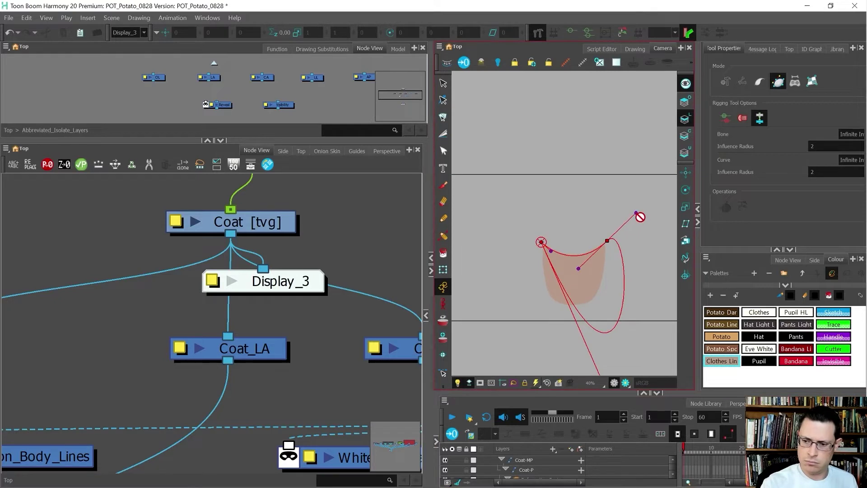
drag(638, 212, 586, 191)
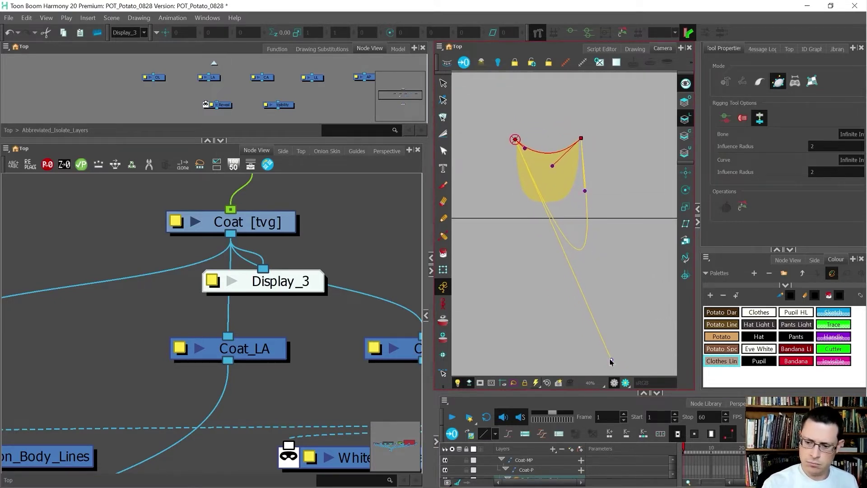
drag(610, 362, 512, 252)
drag(589, 203, 589, 211)
drag(511, 251, 509, 232)
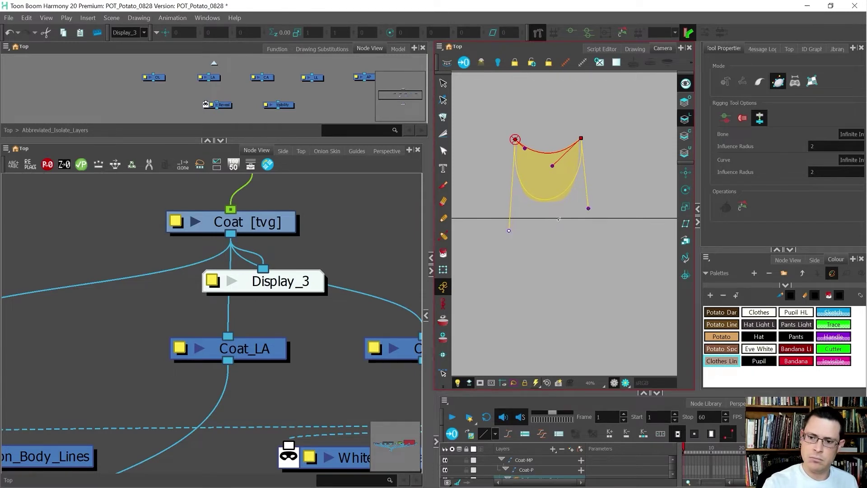
drag(590, 212, 589, 224)
drag(509, 231, 508, 226)
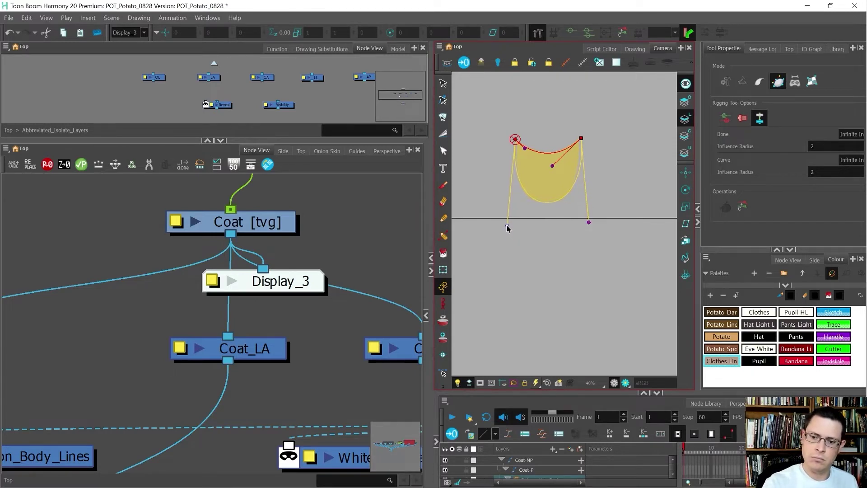
drag(590, 220, 590, 223)
Adjust both handles of the coat envelope's upper curve so that it follows the neckline evenly
scroll(540, 162, up, 3)
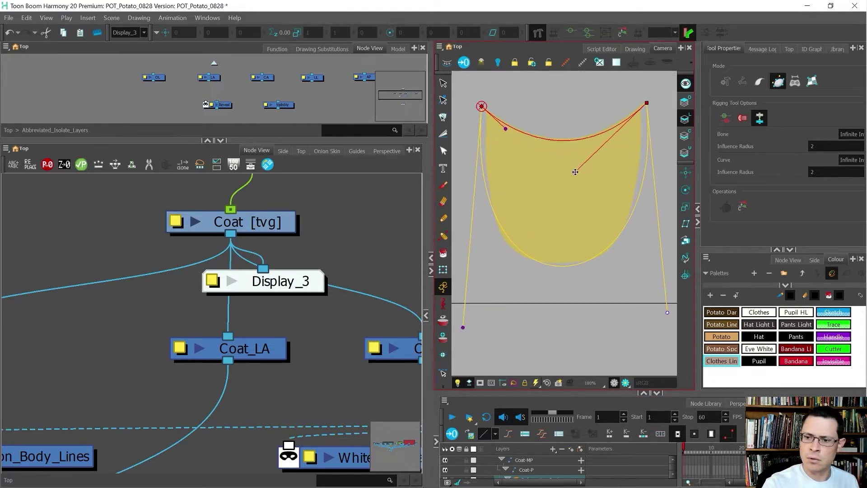
drag(575, 171, 596, 152)
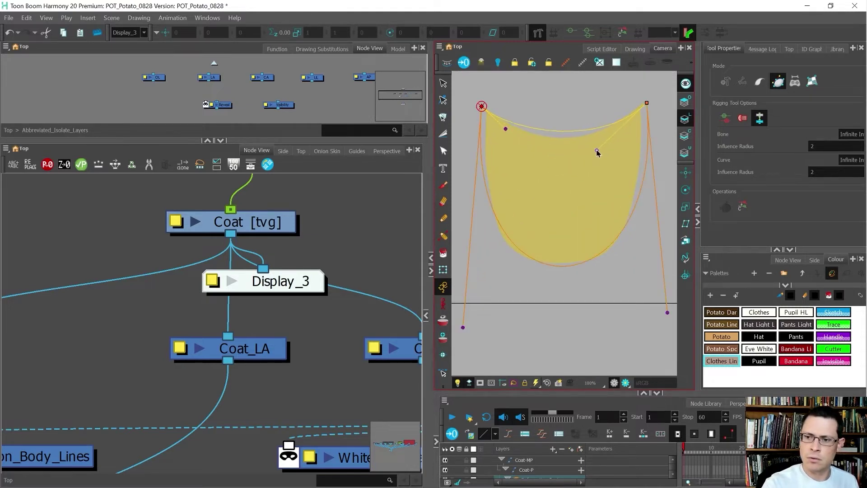
drag(506, 130, 536, 157)
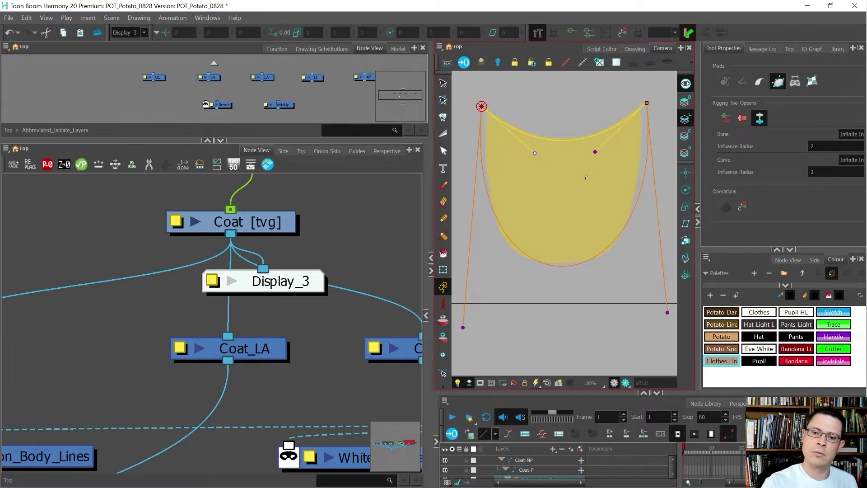
Move the Display_3 node over to the Coat_Flap drawing, connect it there, and select Coat_Flap
click(179, 196)
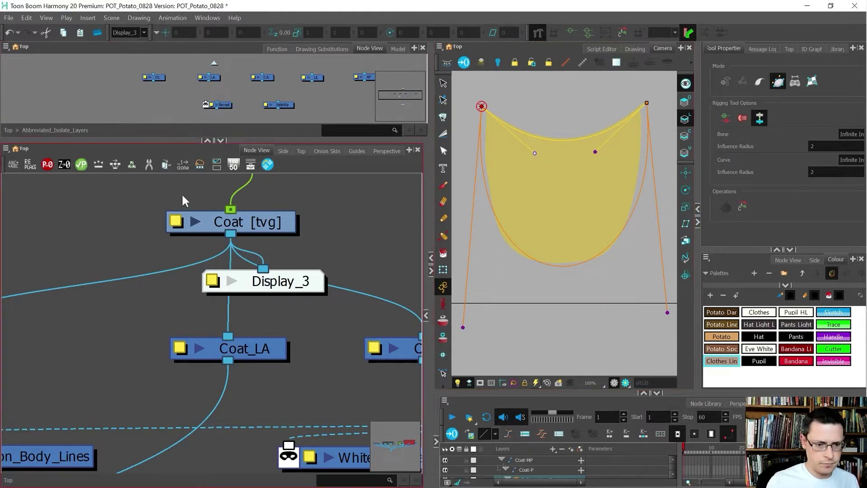
scroll(357, 229, down, 5)
scroll(205, 226, up, 2)
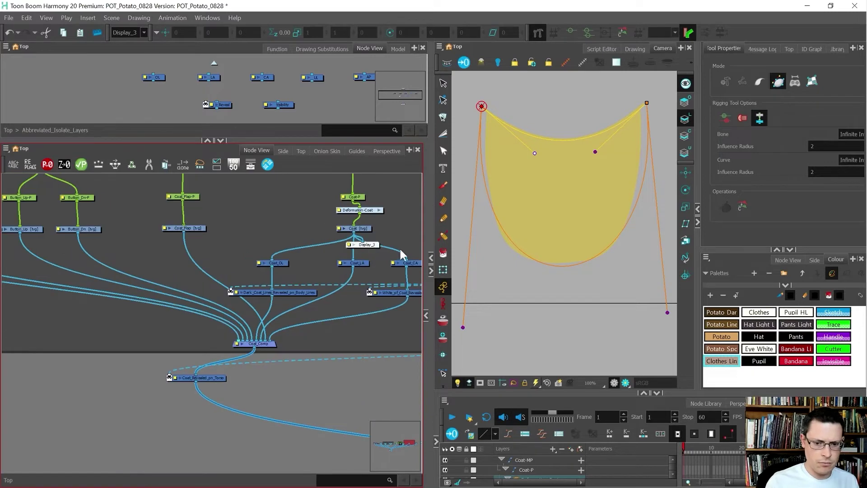
mouse_move(370, 244)
mouse_down()
mouse_move(259, 259)
mouse_move(178, 240)
mouse_up()
click(201, 227)
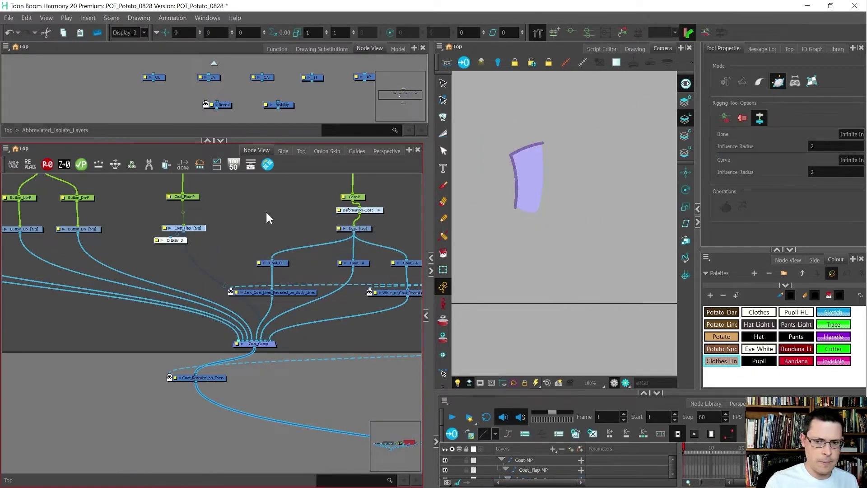
Draw a deformation chain on the Coat_Flap drawing along its dark upper edge and down its dark left edge
key(shift+f)
click(554, 33)
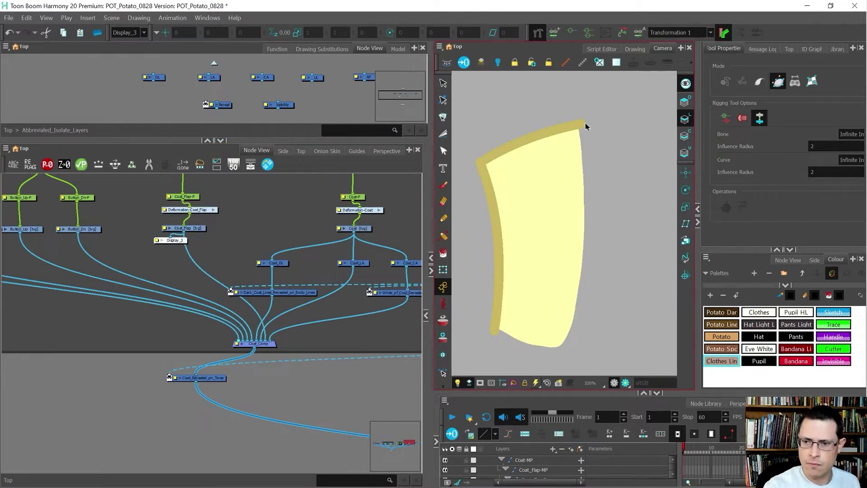
drag(542, 135, 542, 135)
drag(480, 163, 508, 145)
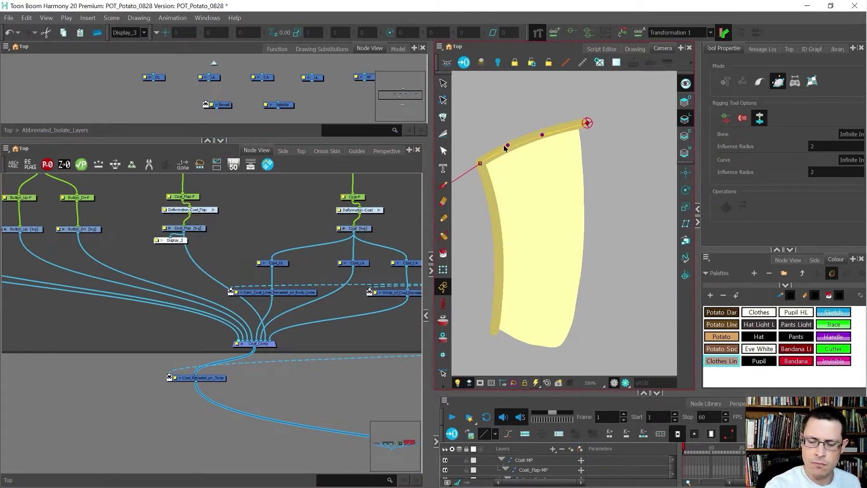
drag(494, 336, 501, 219)
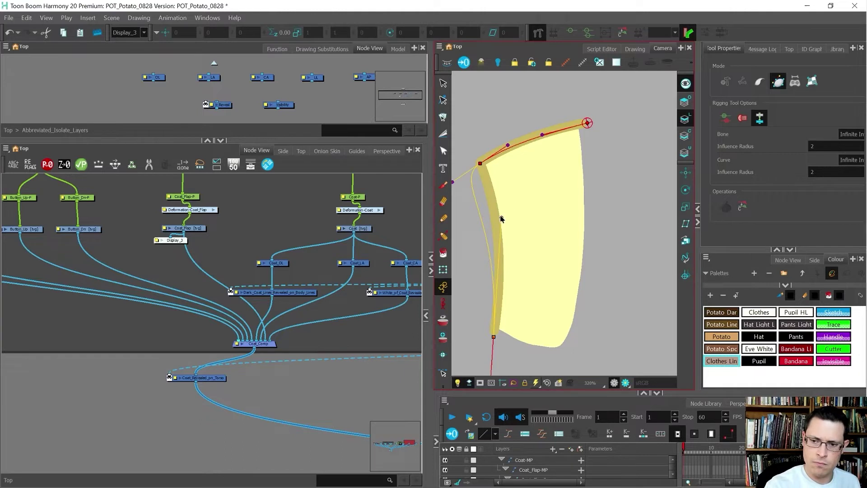
Refine the coat flap deformer's handles so both curves follow the dark outline with even spacing, and save the scene
drag(510, 186, 548, 168)
drag(490, 164, 530, 184)
key(ctrl+s)
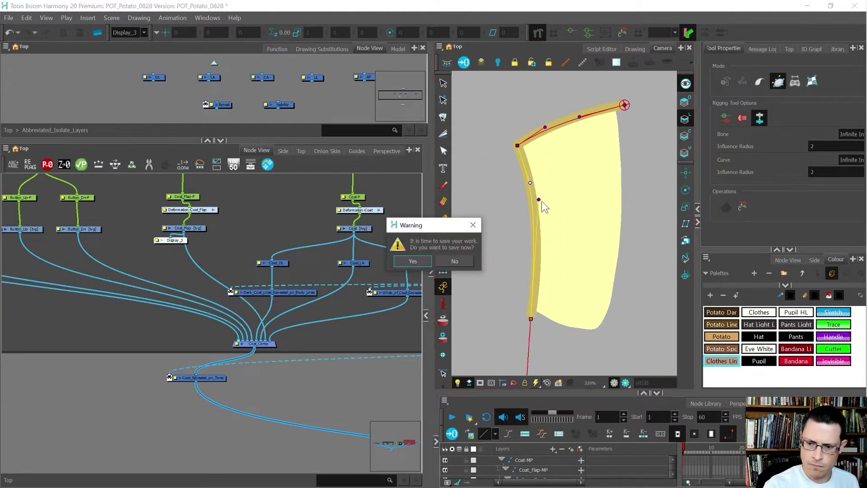
drag(538, 199, 543, 226)
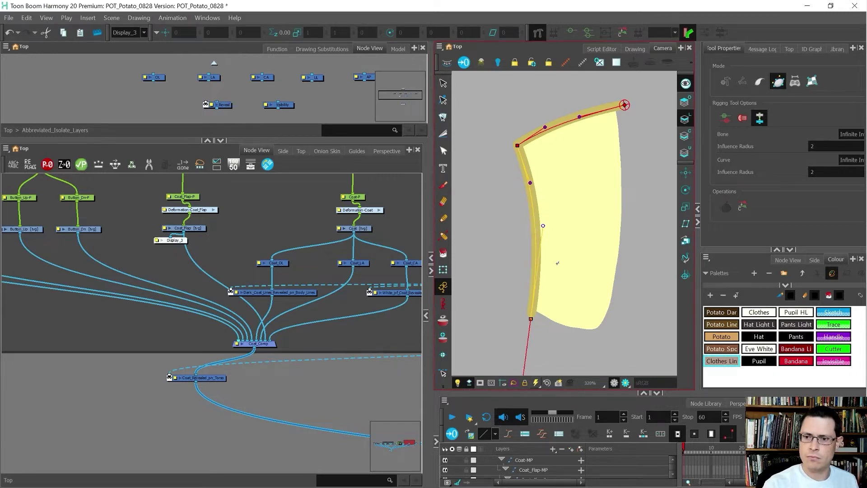
click(582, 116)
click(547, 127)
drag(545, 227, 542, 252)
drag(531, 183, 537, 199)
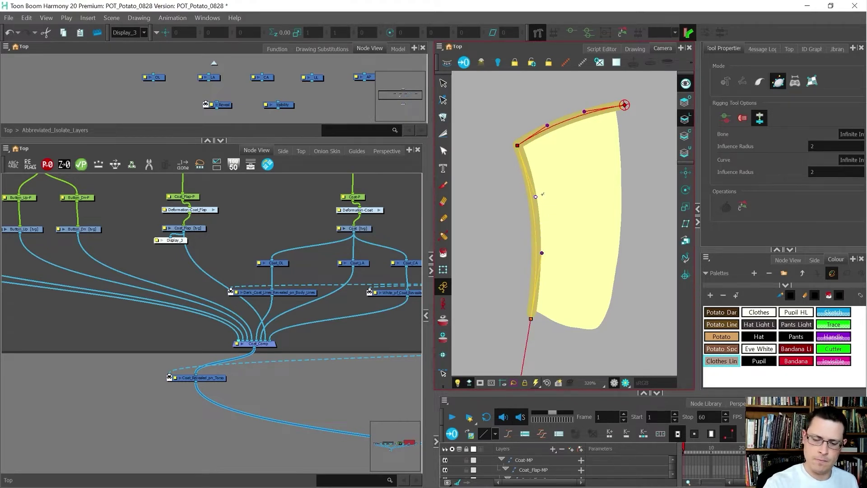
key(ctrl+s)
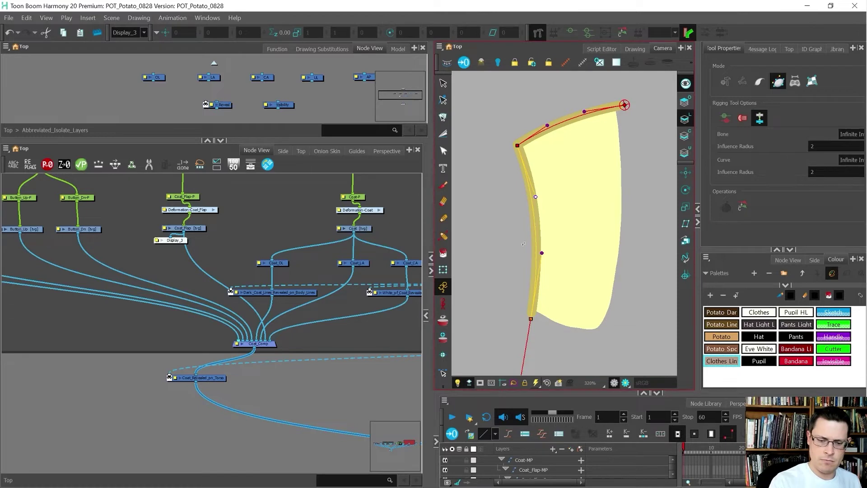
Move the Display_3 node below the Button_Up drawing and connect it to show that button alone
drag(214, 245, 197, 267)
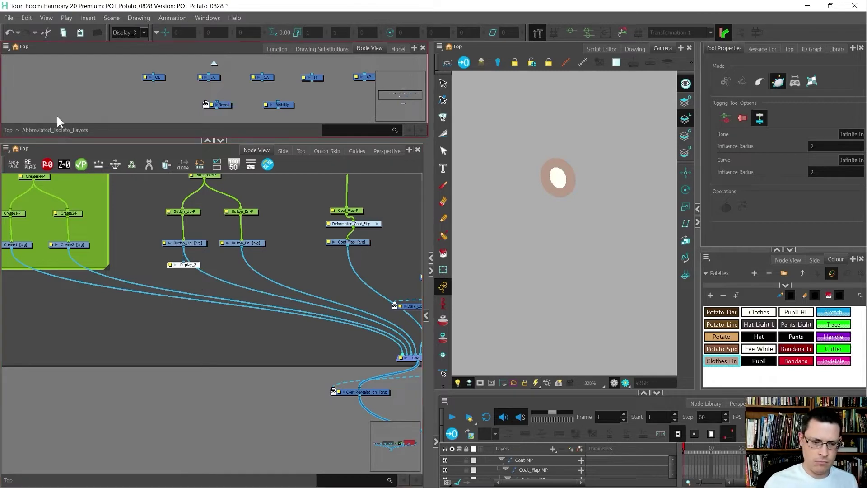
scroll(59, 309, down, 5)
scroll(83, 295, up, 5)
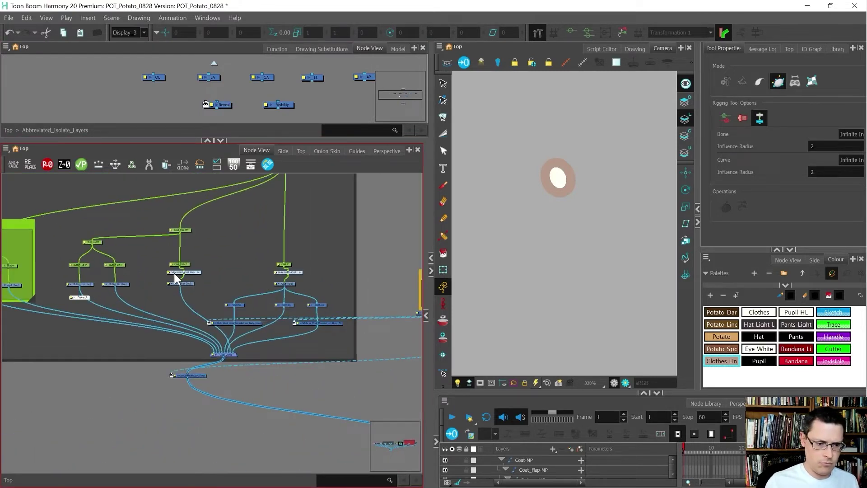
Centre the Deformation-Coat_Flap and Deformation-Coat nodes between their pegs and drawings, and save the scene
scroll(174, 274, up, 3)
click(193, 271)
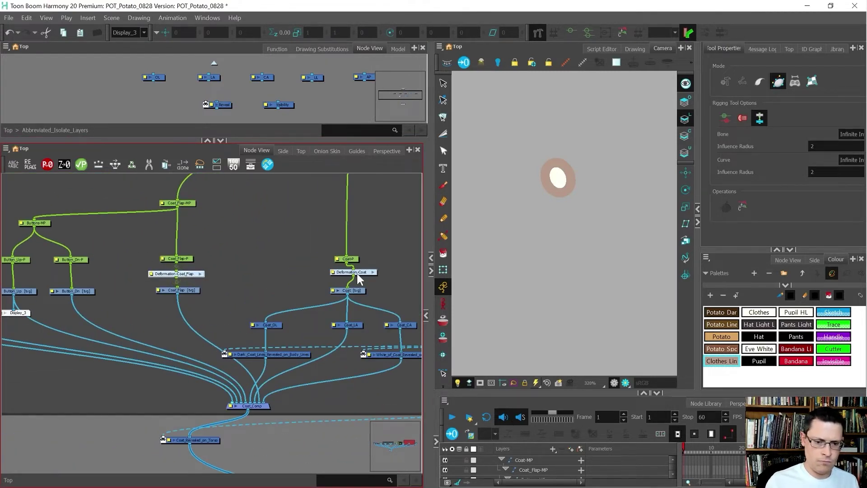
drag(362, 272, 354, 275)
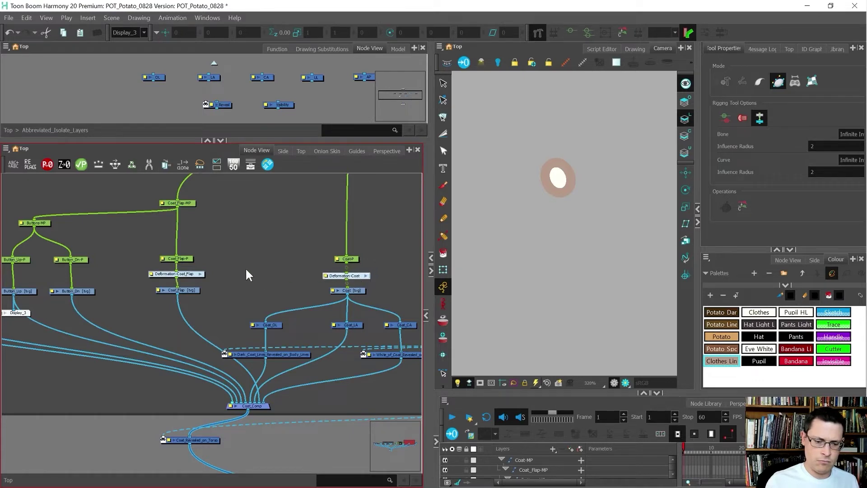
scroll(248, 274, down, 5)
key(ctrl+s)
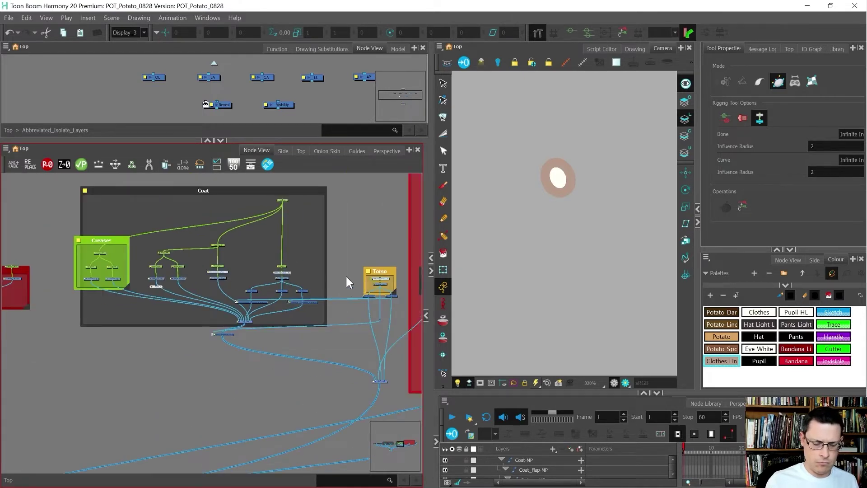
Move the torso node group up, then reposition and enlarge the Torso backdrop so it frames those nodes with extra room above
drag(360, 242, 402, 285)
scroll(392, 275, up, 2)
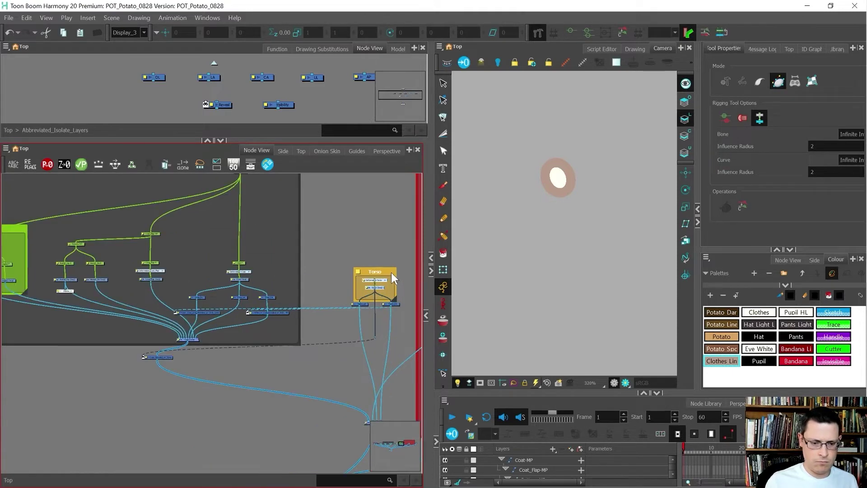
click(390, 263)
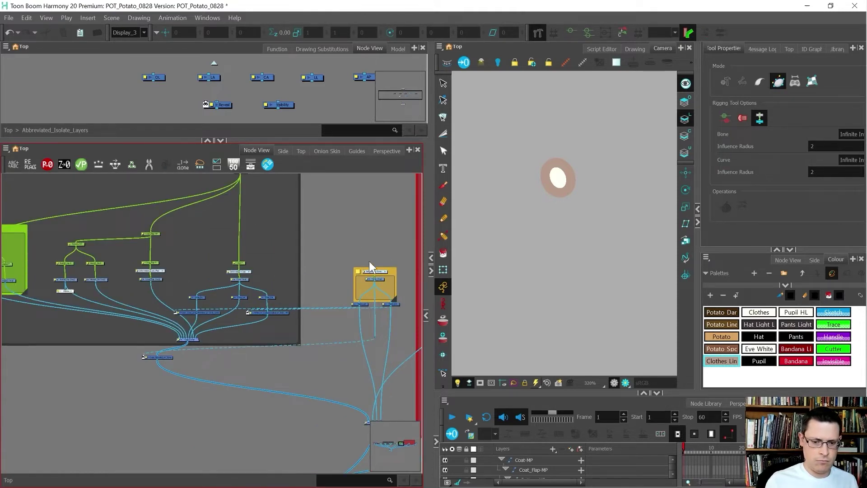
scroll(354, 272, down, 2)
scroll(360, 273, up, 3)
drag(385, 264, 372, 190)
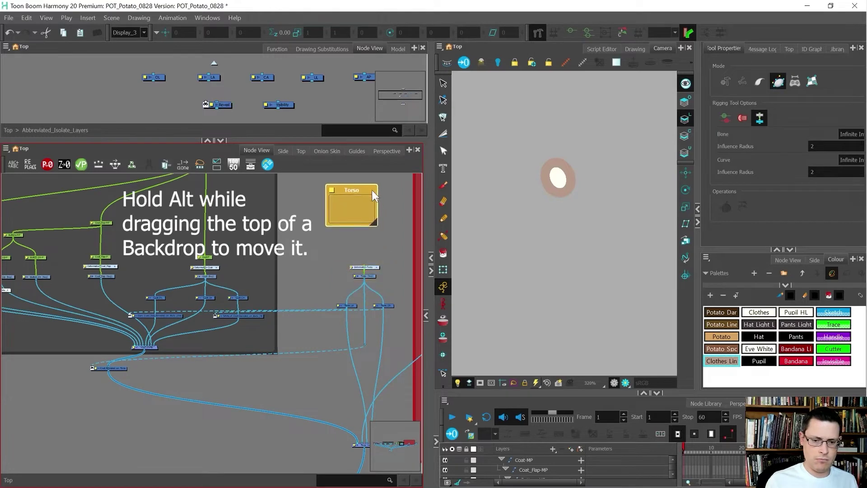
scroll(361, 218, down, 1)
drag(369, 223, 395, 312)
scroll(359, 316, down, 2)
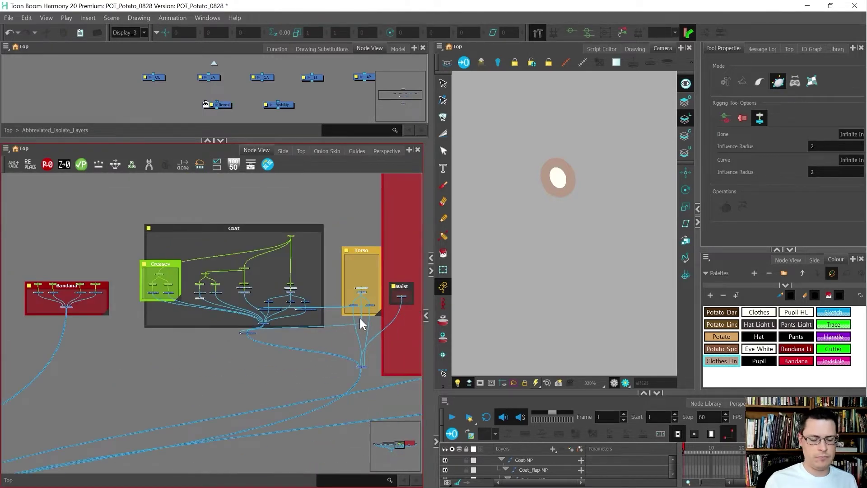
Add two parent pegs in a chain above the Torso drawing and move the upper one above the Torso backdrop
scroll(357, 269, up, 3)
click(364, 270)
key(ctrl+p)
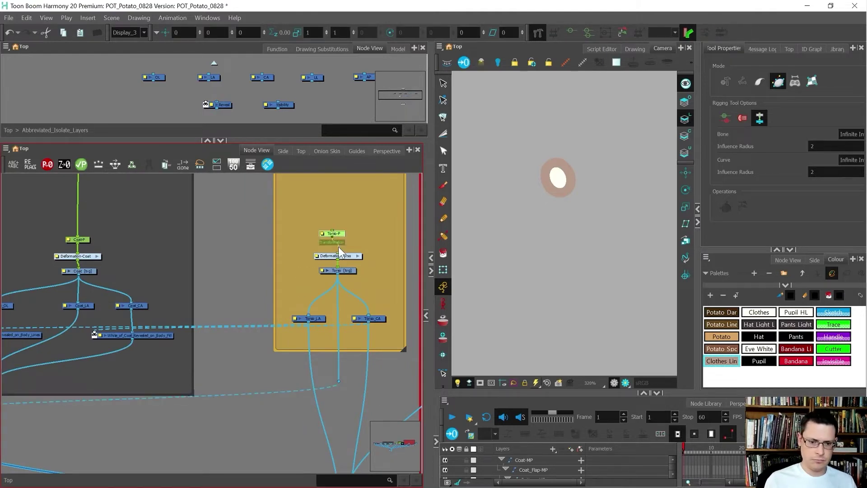
scroll(340, 249, down, 2)
scroll(344, 294, up, 2)
drag(348, 261, 316, 277)
key(ctrl+p)
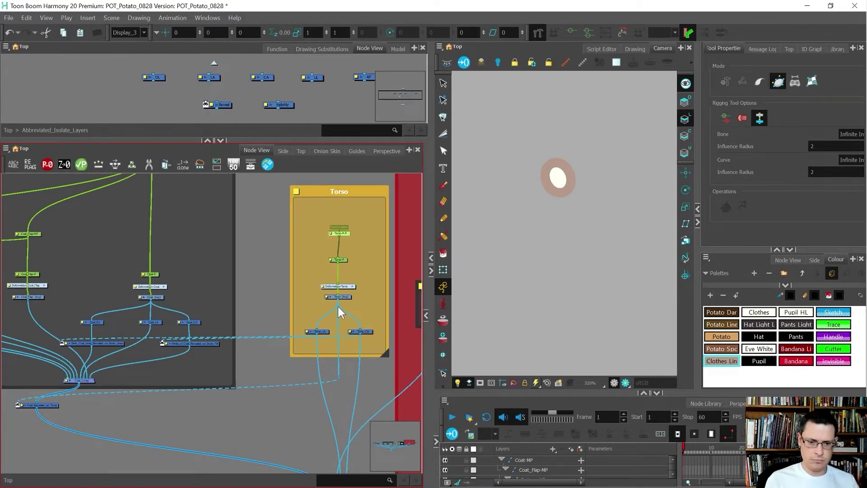
scroll(337, 307, down, 2)
scroll(346, 277, up, 2)
drag(345, 291, 345, 231)
scroll(339, 232, up, 2)
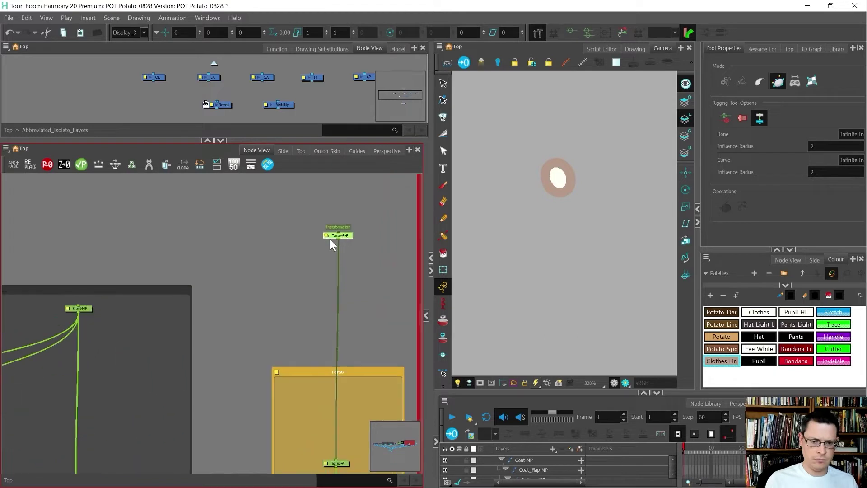
Rename the upper torso peg as Torso_Coat-MP
click(326, 235)
drag(215, 307, 195, 307)
key(BackSpace)
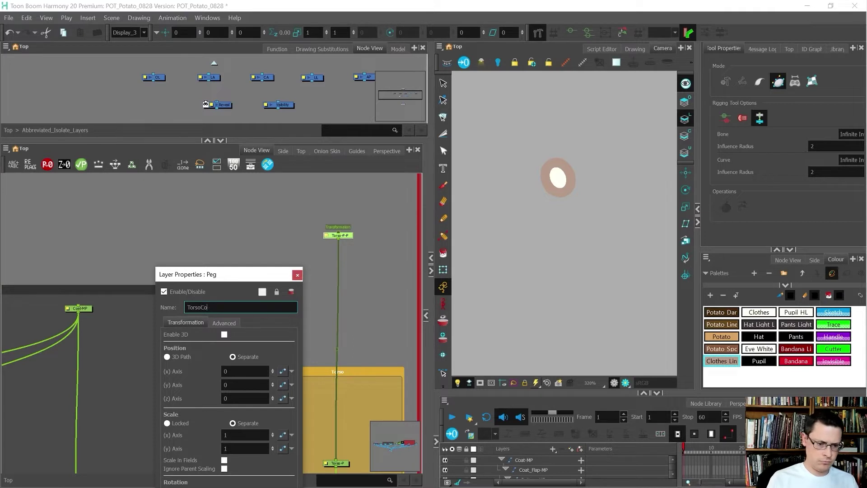
text(Coat-MP)
key(Return)
click(297, 275)
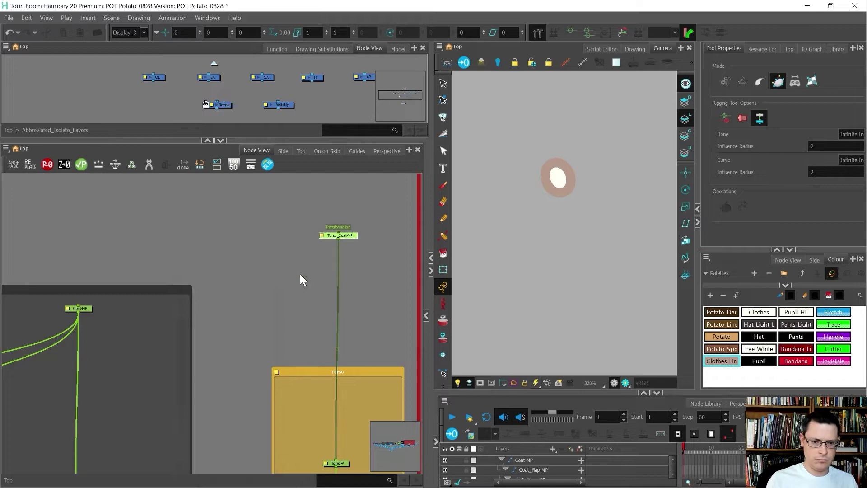
Connect the Torso_Coat-MP peg to the Coat-MP peg so it drives both the torso and the coat
scroll(337, 239, down, 2)
drag(337, 241, 205, 280)
scroll(234, 281, down, 3)
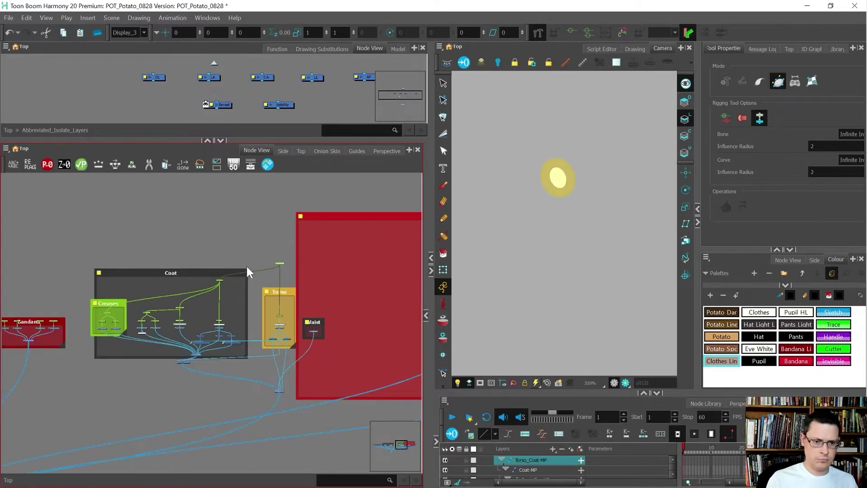
Switch the scene's active display to Display and activate the Transform tool to view the whole character
click(126, 33)
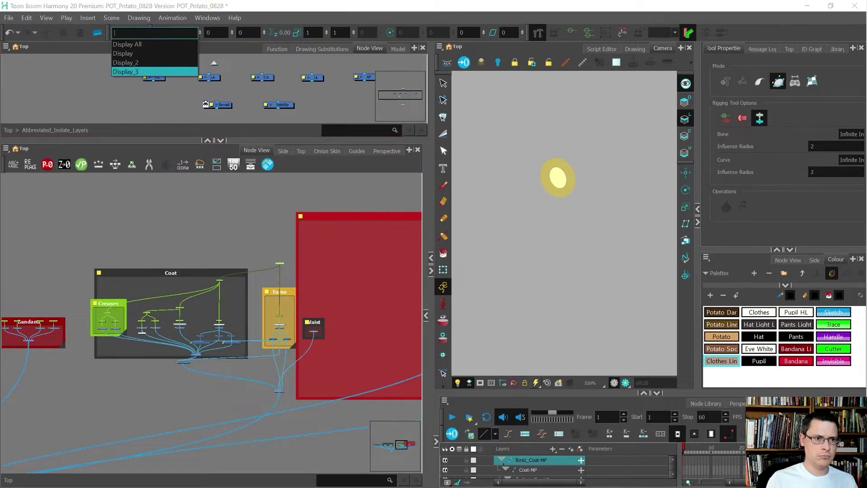
click(135, 58)
scroll(537, 213, down, 5)
key(shift+t)
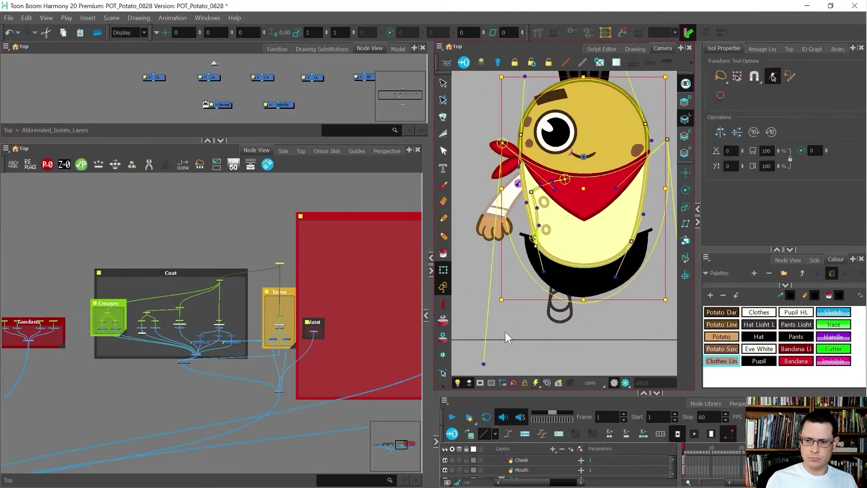
Test the coat's peg hierarchy by selecting the coat flap and trying to move the coat with its parts
click(505, 331)
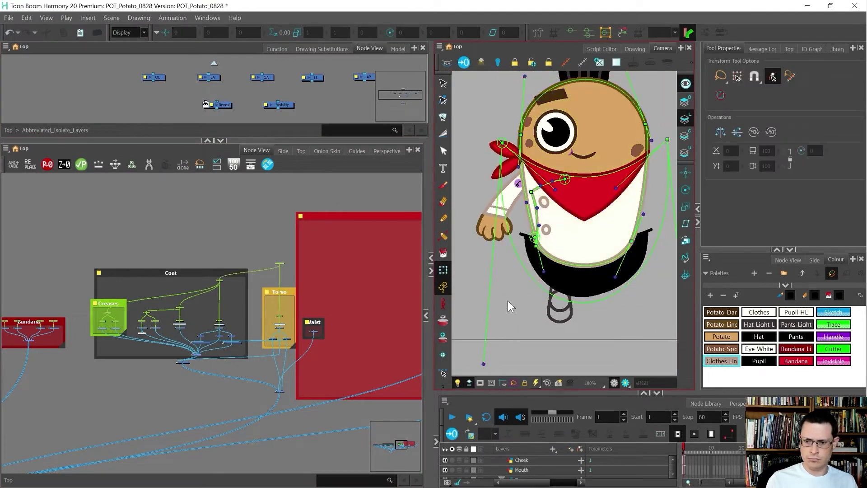
click(548, 221)
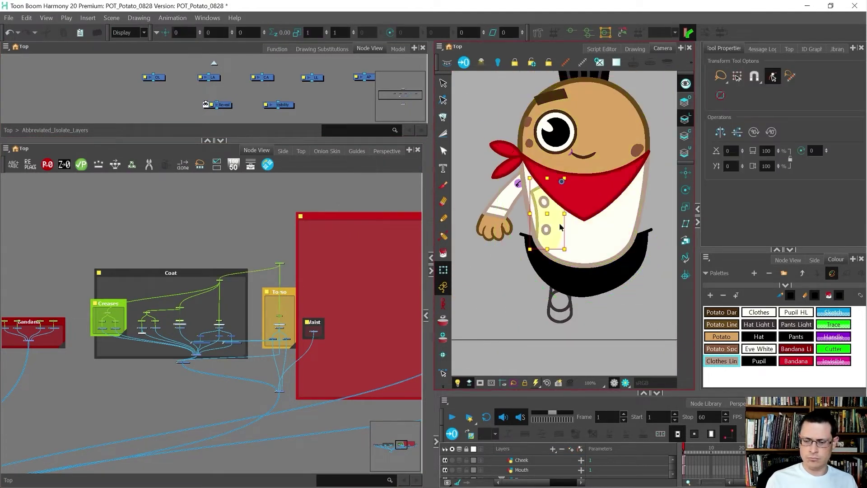
drag(531, 223, 543, 227)
click(549, 225)
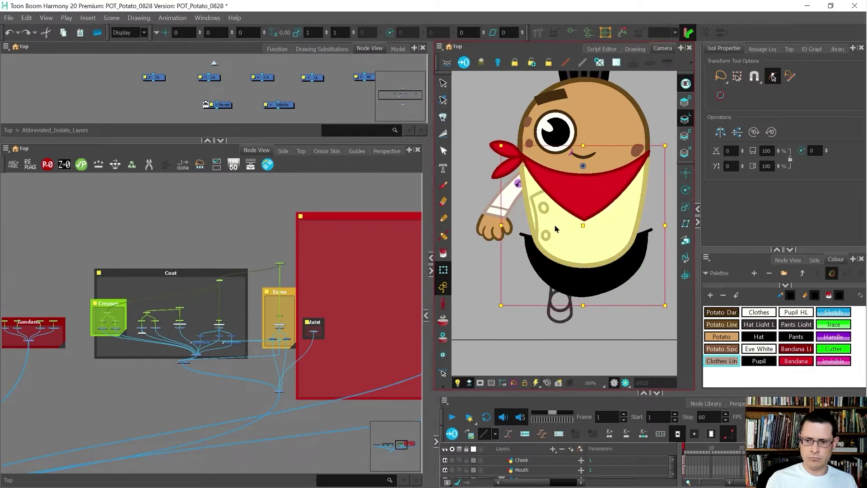
scroll(549, 231, down, 1)
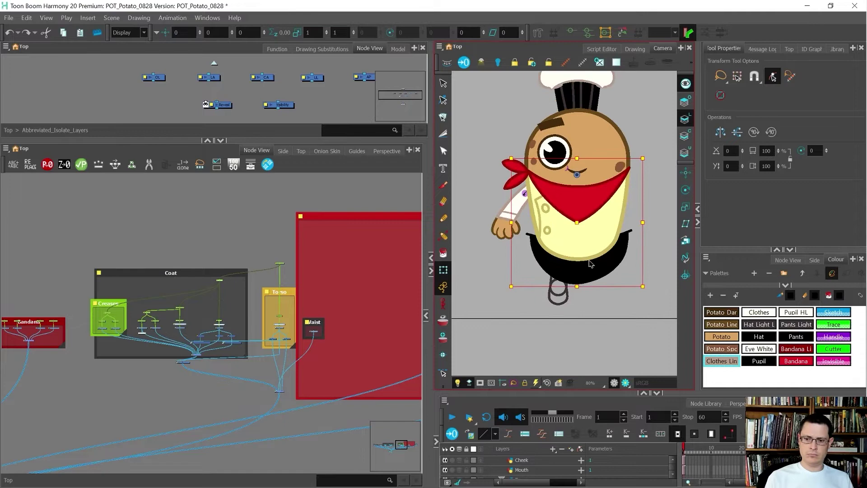
click(487, 298)
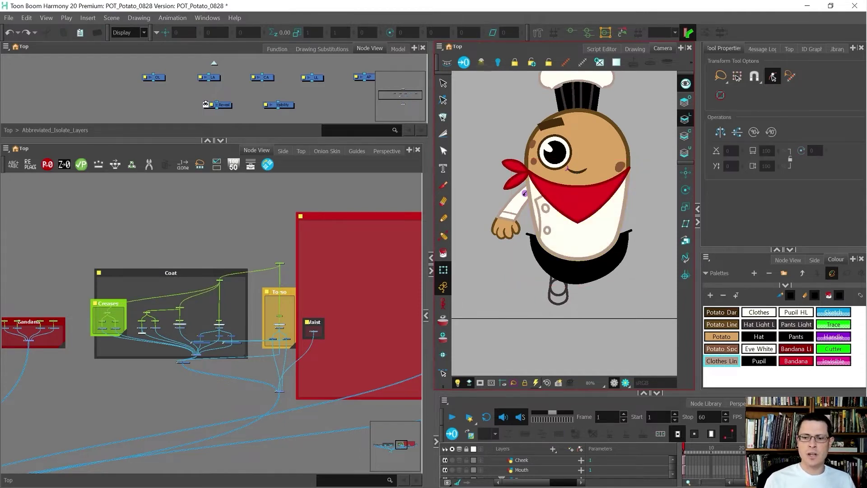
Select the black waist drawing and reorder its connection on Torso_Comp so the waist renders in front of the torso
scroll(592, 264, up, 1)
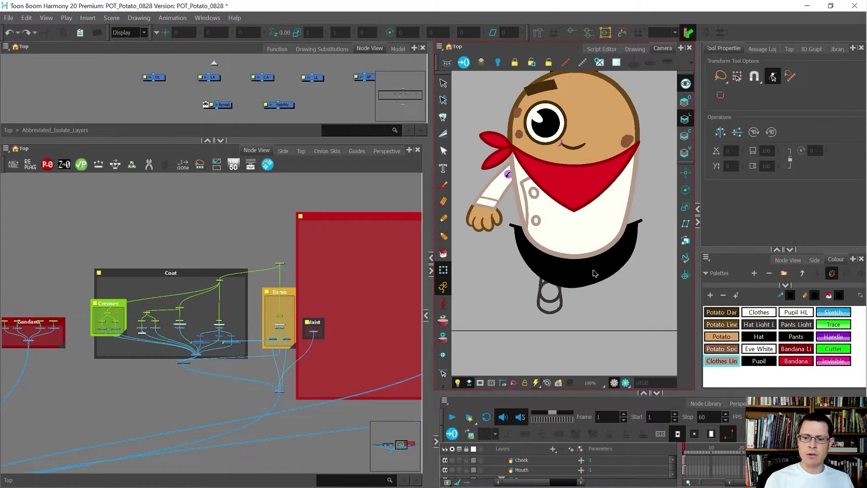
click(593, 273)
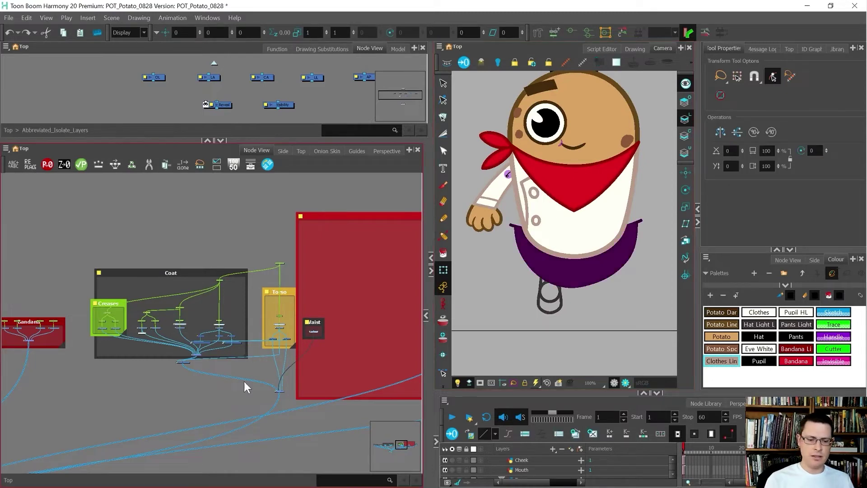
scroll(283, 388, up, 5)
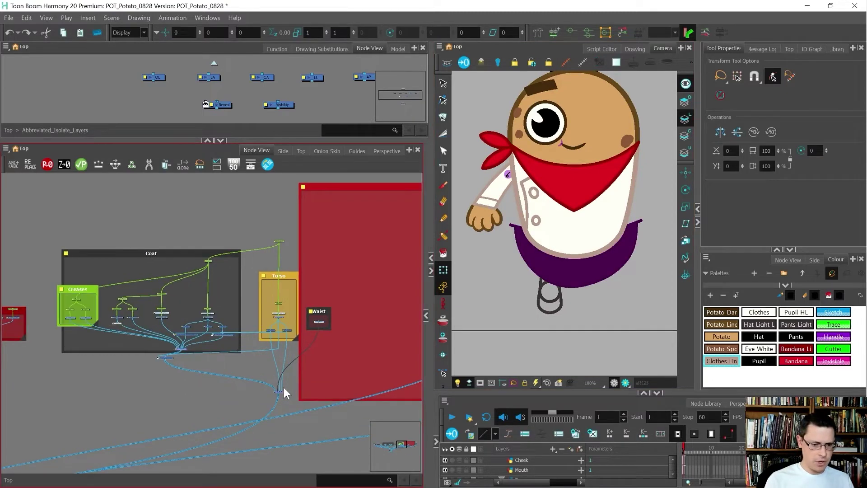
drag(271, 395, 260, 396)
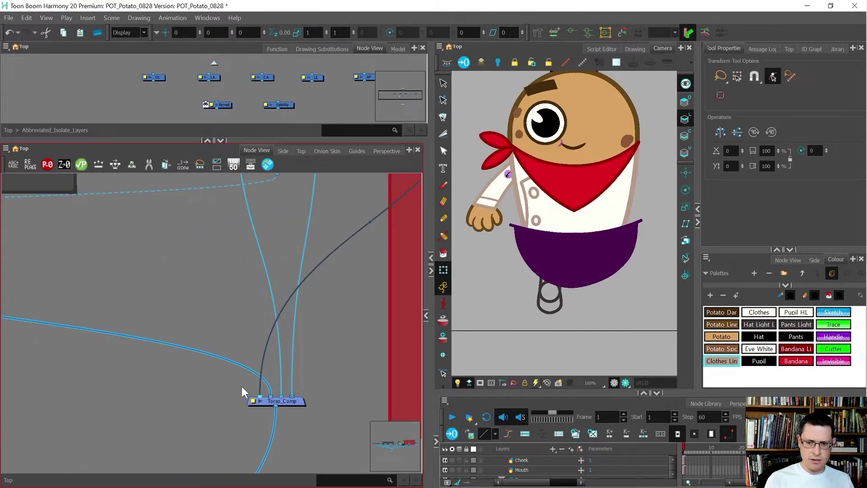
Copy the Reveal cutter from the Abbreviated_Isolate_Layers group and insert it on the cable below the Waist drawing
scroll(242, 386, down, 3)
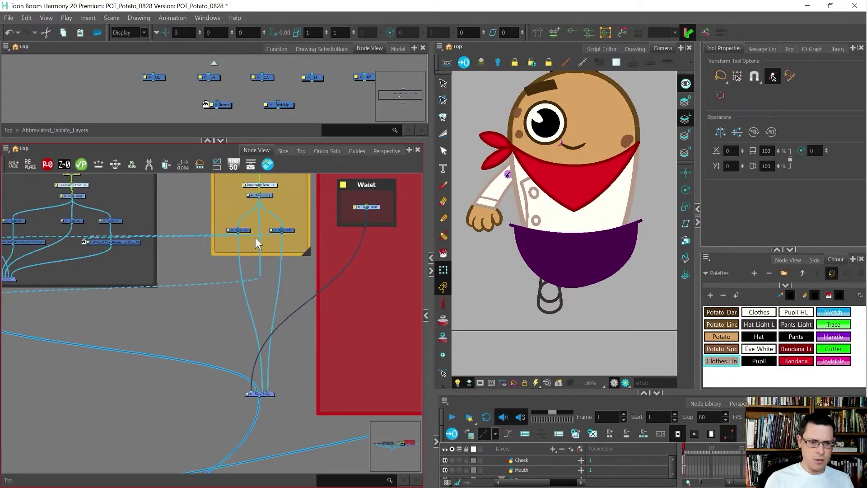
scroll(270, 191, up, 2)
scroll(303, 229, down, 2)
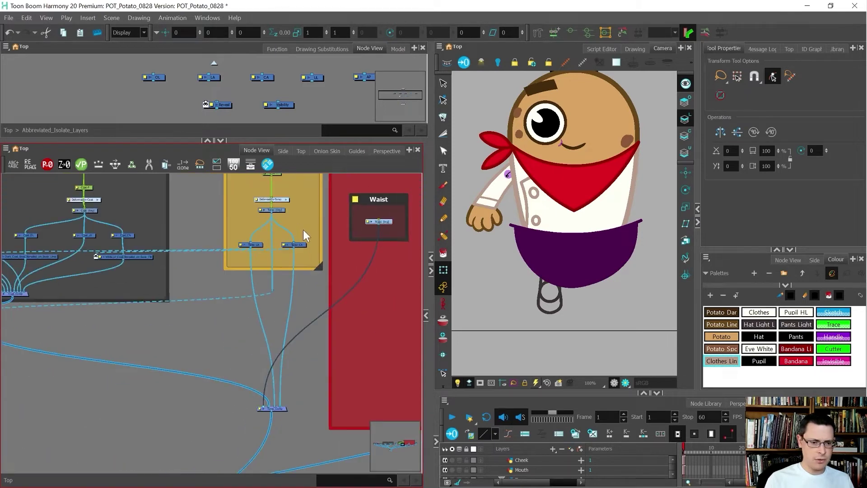
scroll(304, 231, down, 1)
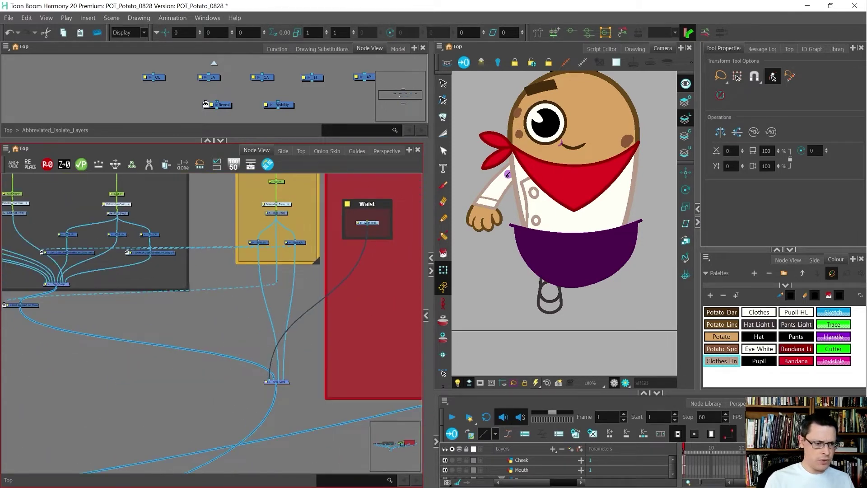
click(225, 108)
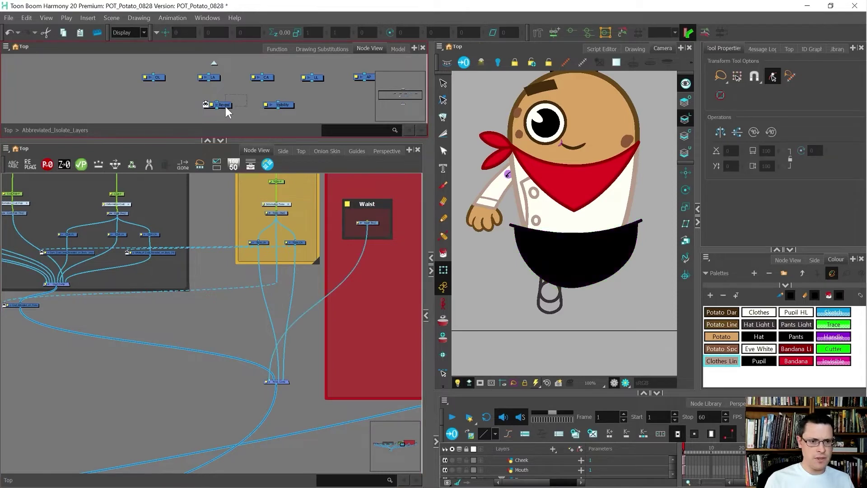
scroll(368, 245, up, 2)
scroll(368, 240, up, 2)
click(337, 266)
key(ctrl+v)
drag(371, 275, 365, 280)
drag(387, 309, 378, 303)
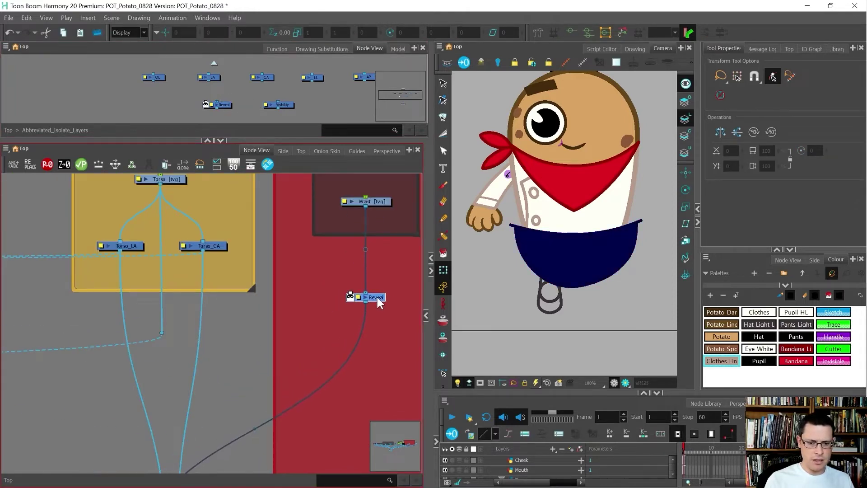
Rename the cutter below the Waist drawing as Waist_Revealed_on_Torso
double_click(357, 299)
text(Waist_Re)
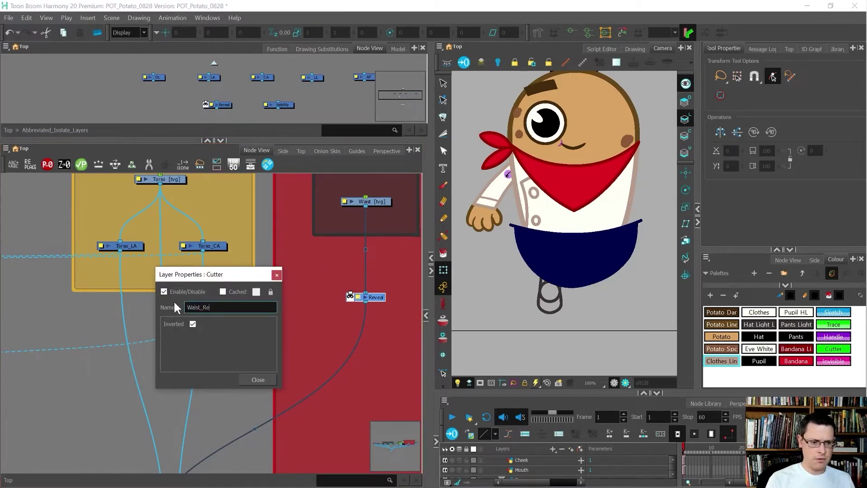
text(vealed_on_Tro)
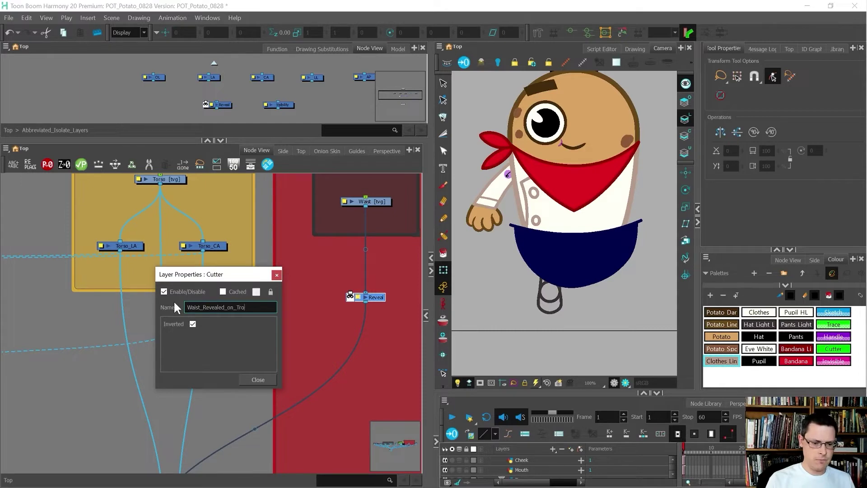
key(BackSpace)
key(BackSpace)
text(orso)
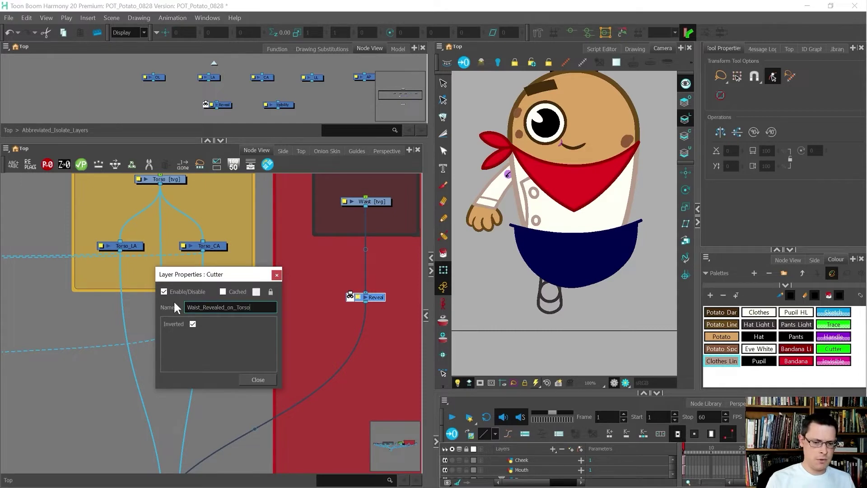
key(Return)
click(276, 275)
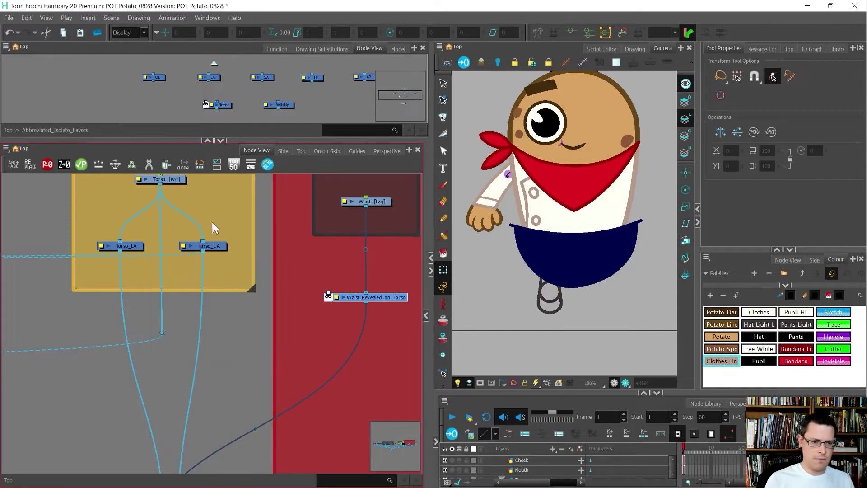
Connect the Torso drawing to the matte port of Waist_Revealed_on_Torso and inspect the waist edges in render view
drag(159, 186, 328, 294)
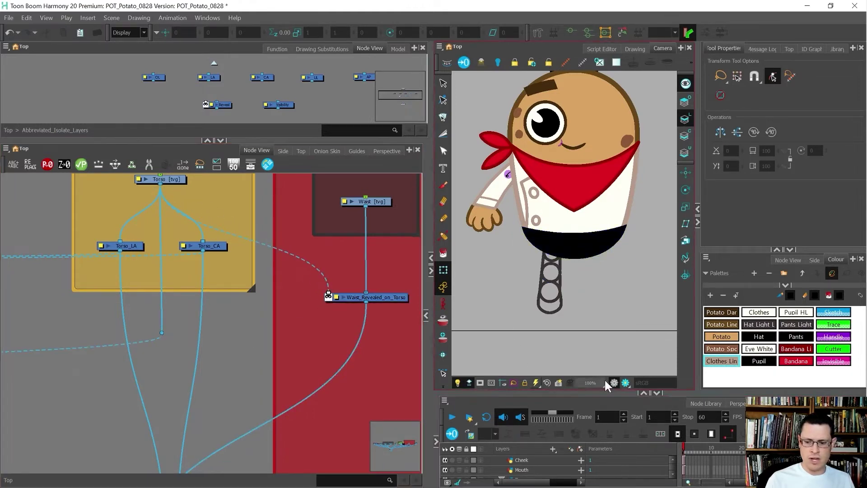
click(624, 382)
scroll(547, 217, up, 5)
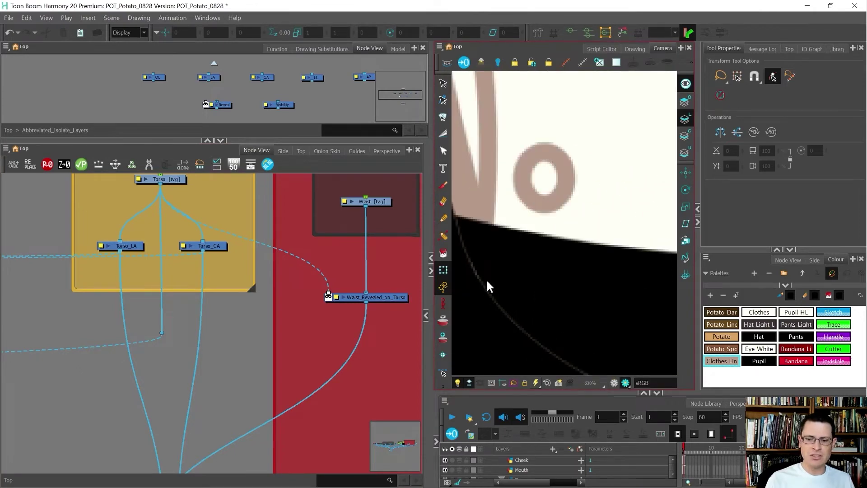
scroll(485, 277, down, 8)
scroll(478, 271, up, 5)
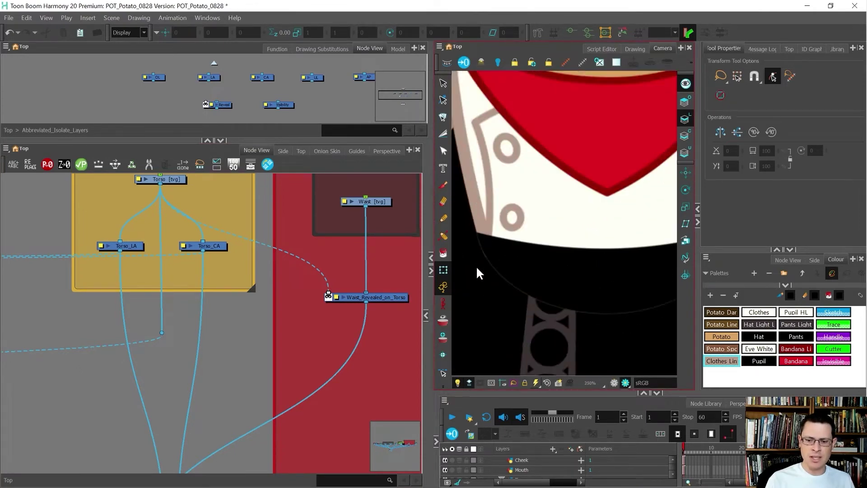
scroll(483, 271, down, 3)
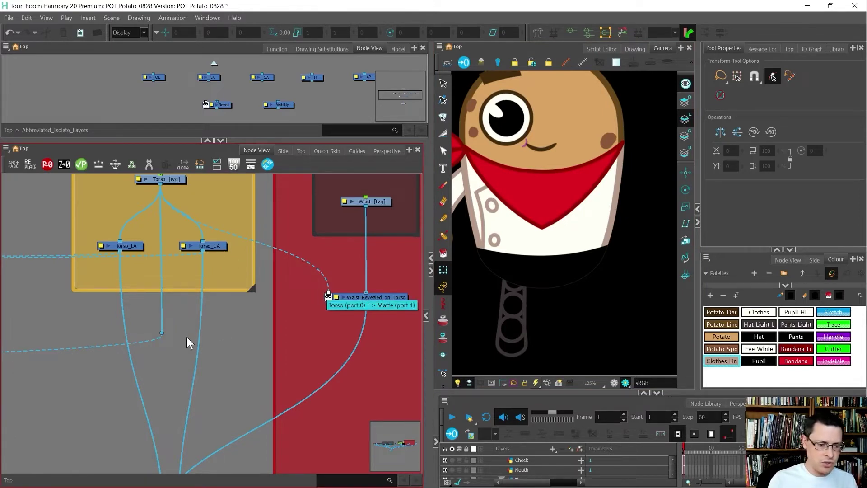
Raise the waypoint below the Torso drawing and route the matte connection of Waist_Revealed_on_Torso through it
drag(163, 368, 163, 336)
click(163, 317)
drag(161, 302, 331, 294)
click(163, 301)
drag(164, 302, 165, 313)
click(364, 319)
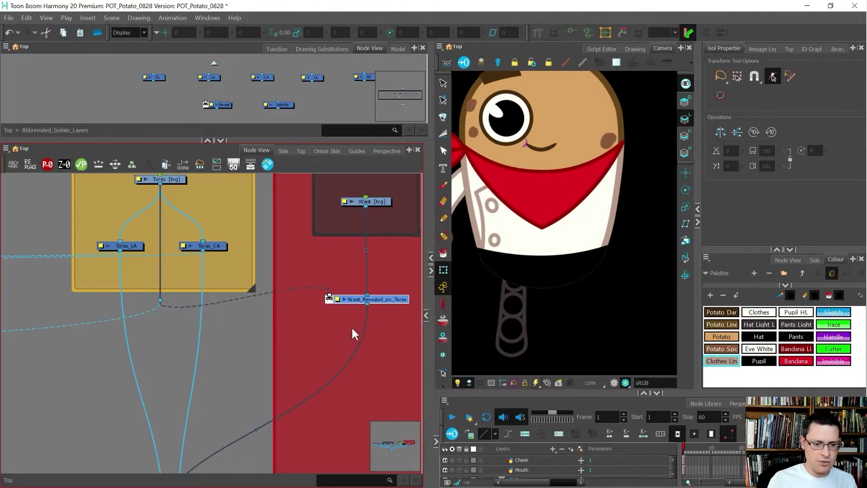
Lower the Waist_Revealed_on_Torso cutter below the Waist drawing and inspect the waist edge against the coat in render view
drag(350, 322, 350, 345)
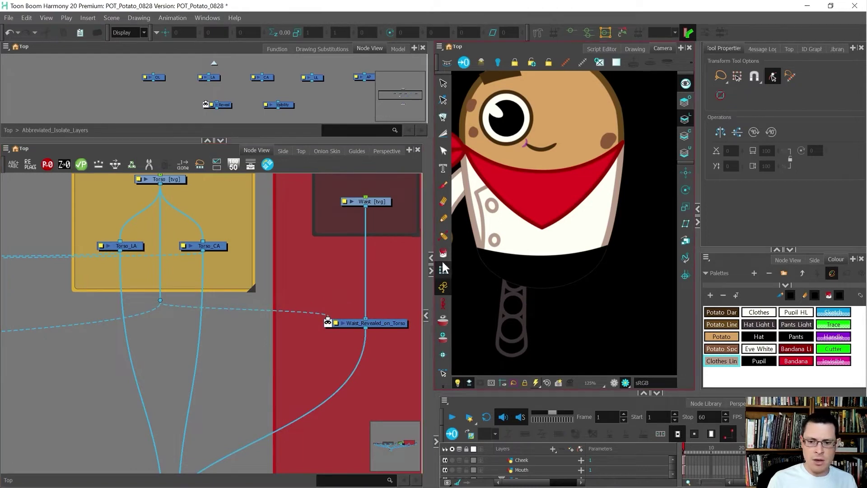
scroll(474, 255, up, 6)
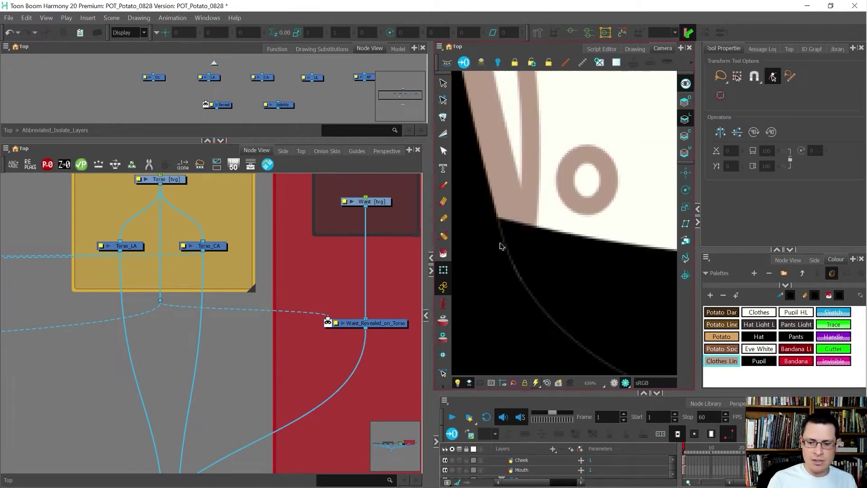
scroll(500, 246, down, 4)
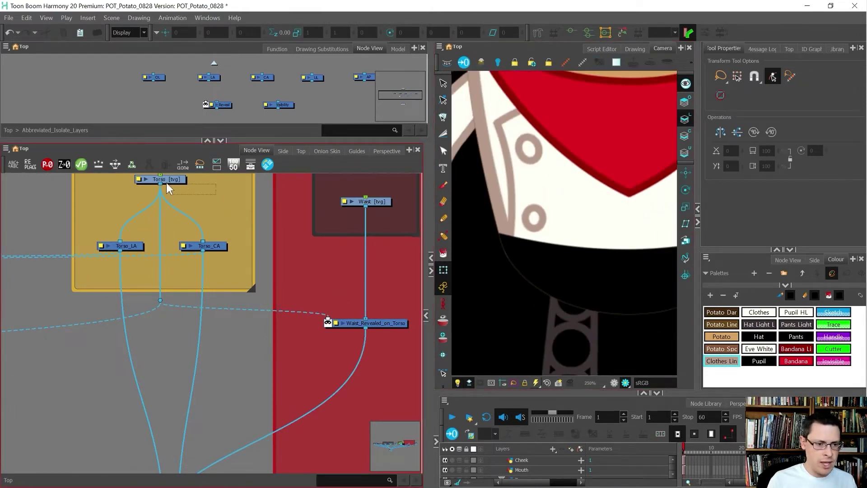
Insert a composite node on the matte cable between the Torso drawing and the waypoint
click(148, 177)
key(ctrl+shift+c)
scroll(176, 228, up, 3)
drag(176, 233, 179, 308)
scroll(179, 307, down, 1)
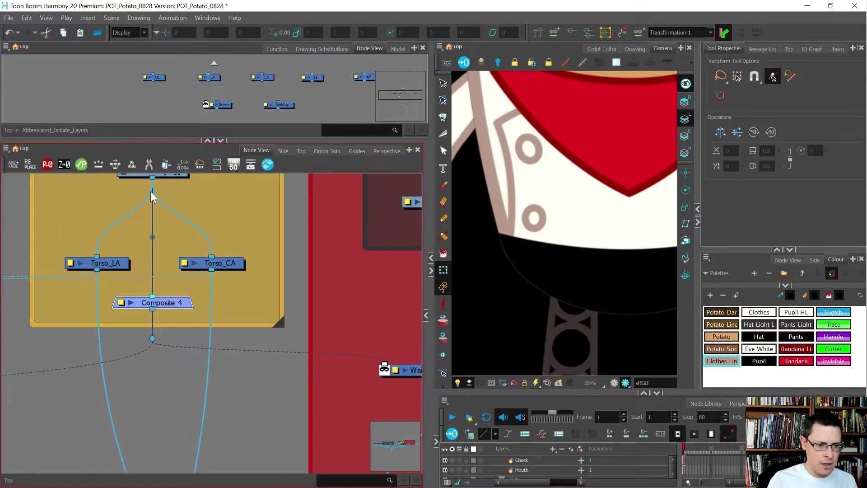
Try strengthening the matte by connecting the Torso drawing to the composite three more times, inspect the edges, and remove the extra cables
drag(153, 177, 161, 298)
drag(153, 177, 181, 300)
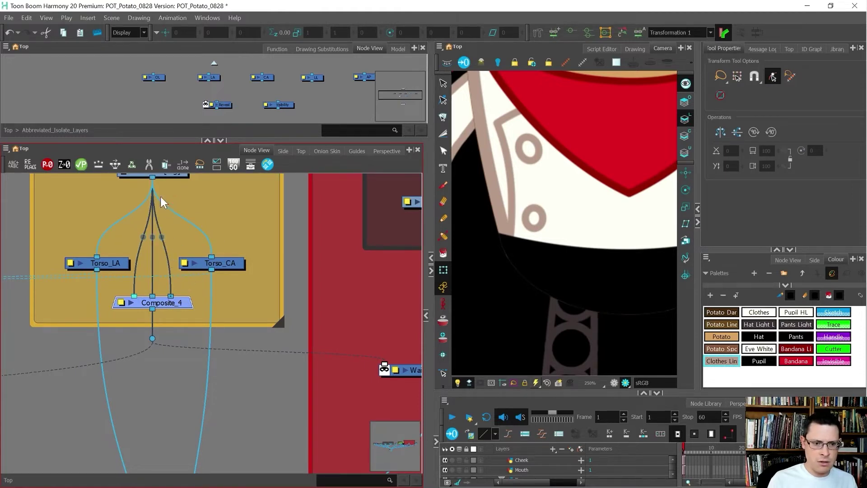
drag(153, 177, 180, 299)
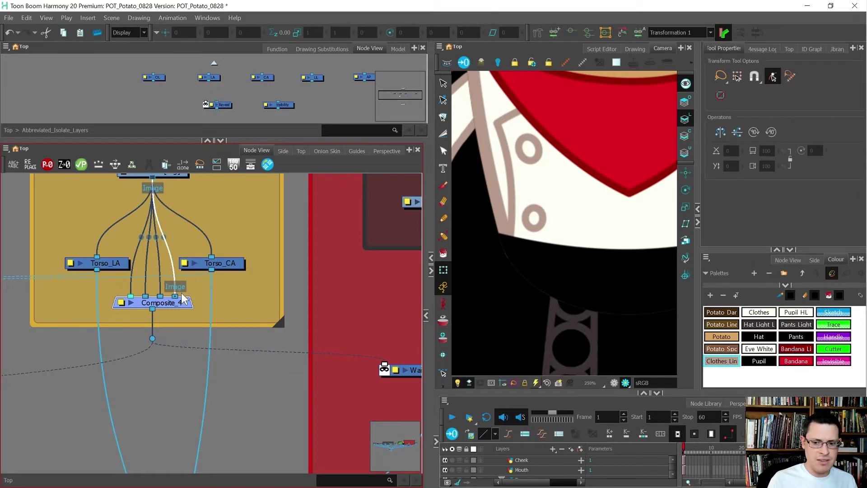
scroll(498, 253, up, 3)
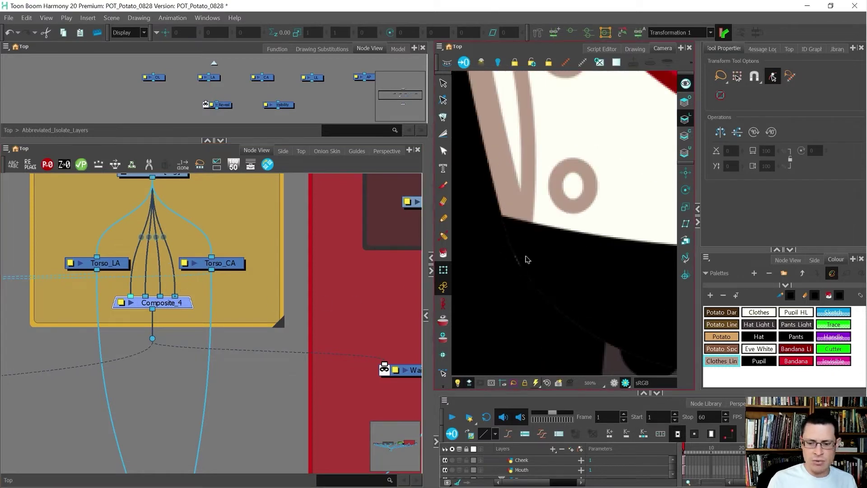
scroll(528, 260, down, 5)
scroll(507, 192, up, 3)
scroll(507, 189, up, 2)
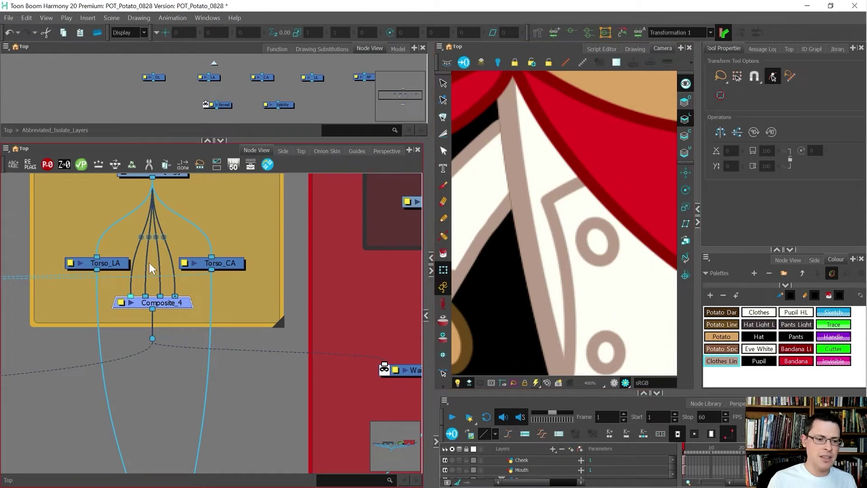
drag(173, 296, 161, 260)
click(161, 261)
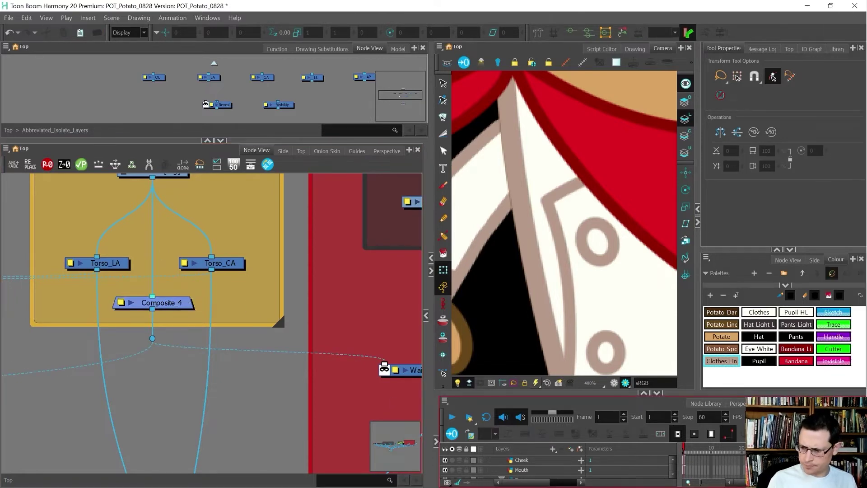
Search the node library for "incre" and insert an Increase Opacity node below the Torso drawing, replacing the composite
click(814, 403)
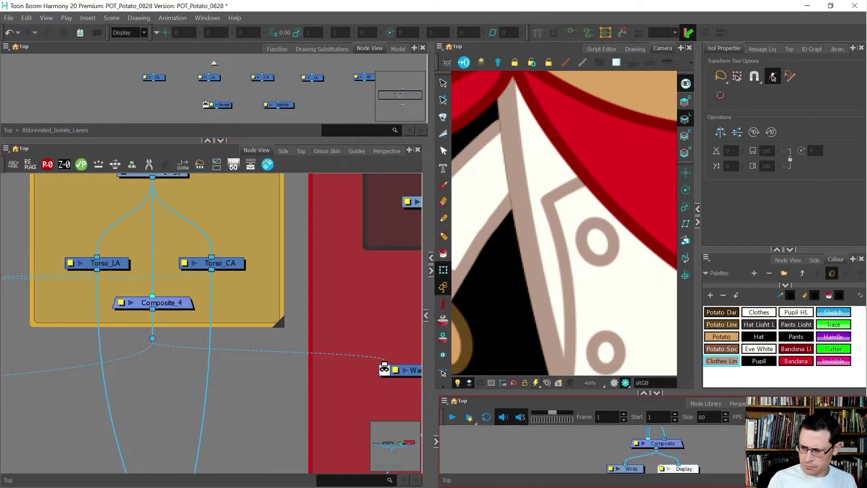
click(707, 403)
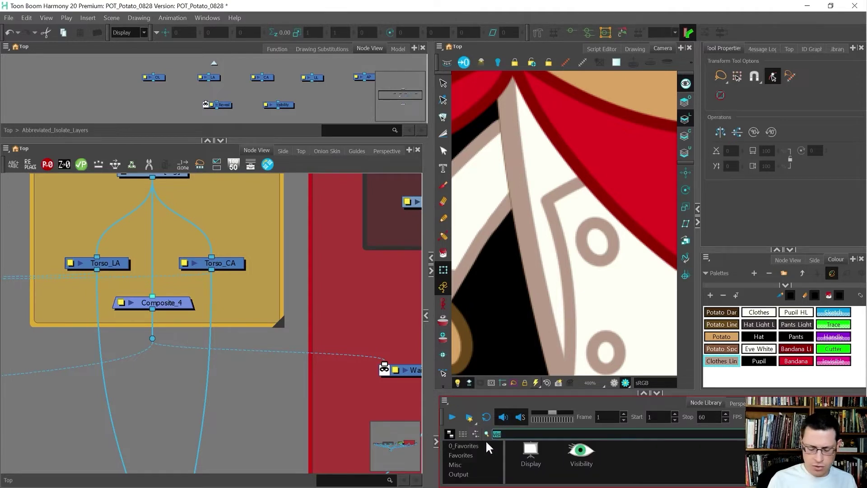
text(Incre)
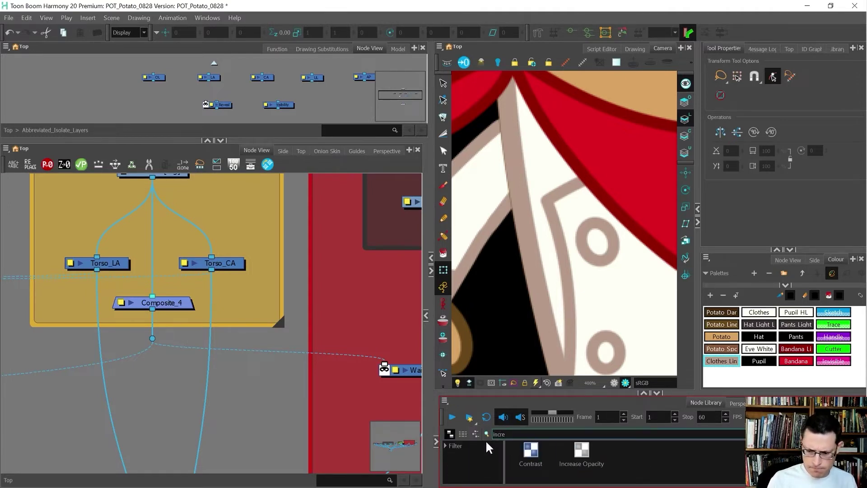
click(574, 448)
mouse_move(176, 302)
mouse_down()
mouse_move(166, 286)
mouse_move(170, 245)
mouse_move(161, 302)
mouse_up()
click(176, 300)
key(Delete)
Set the Increase-Opacity node's factor to 10 and inspect the waist and sleeve edges in render view
scroll(541, 253, down, 5)
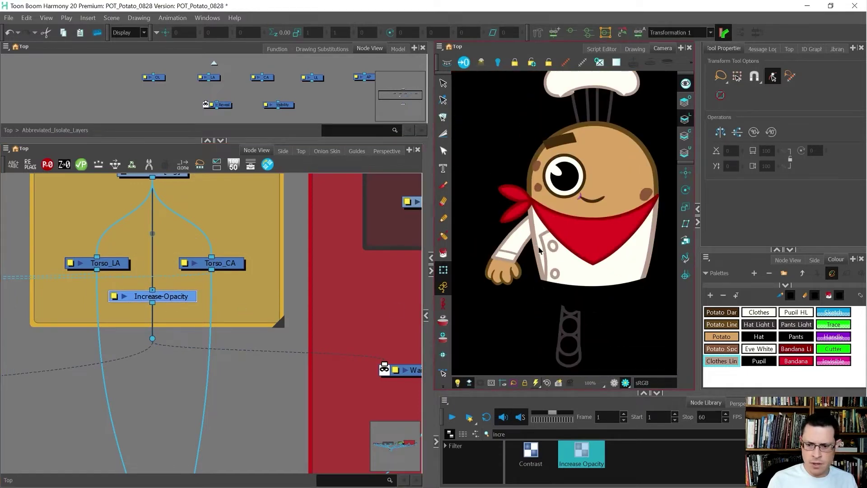
scroll(557, 300, up, 6)
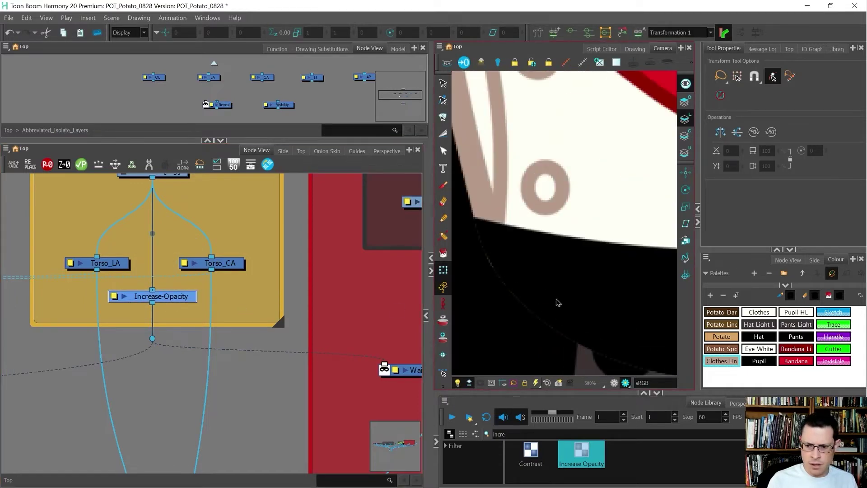
click(114, 296)
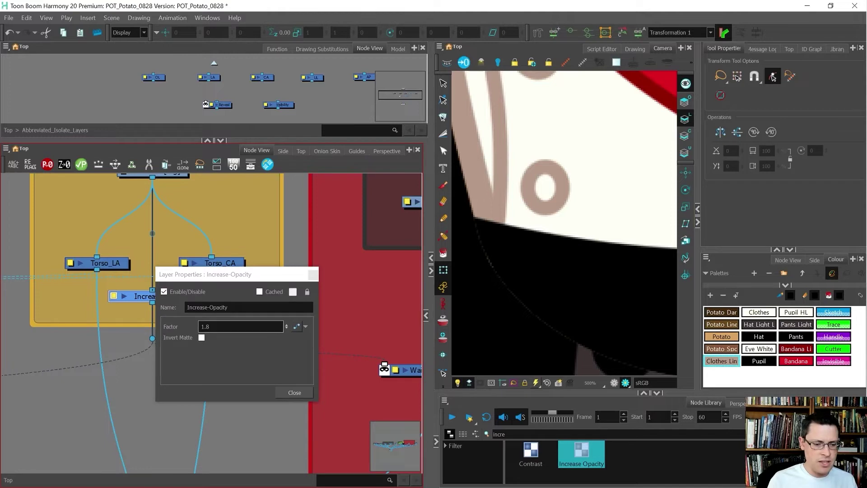
text(5)
key(Return)
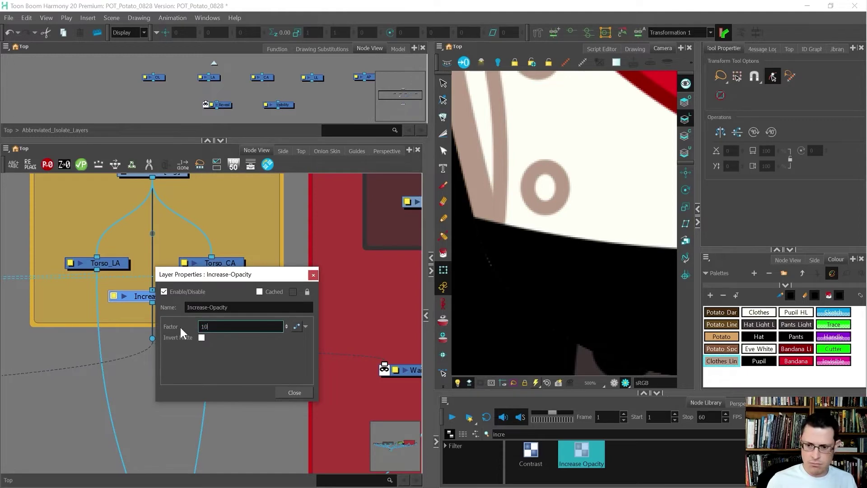
scroll(600, 254, down, 1)
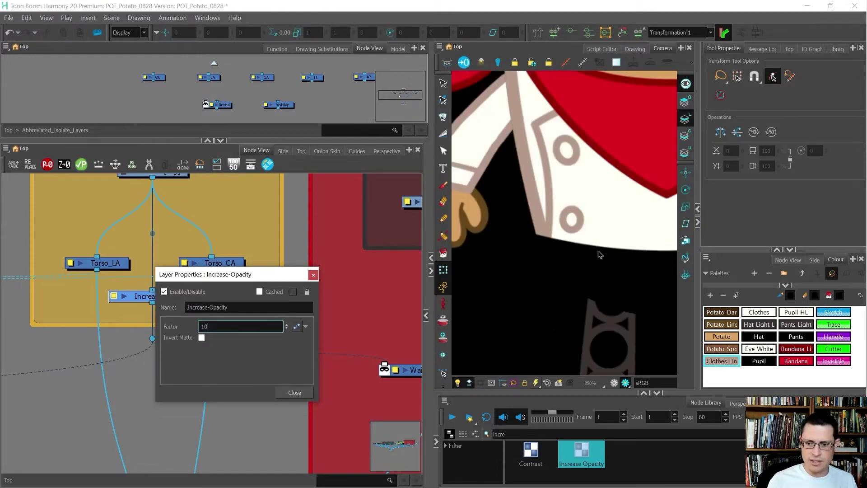
scroll(600, 253, down, 3)
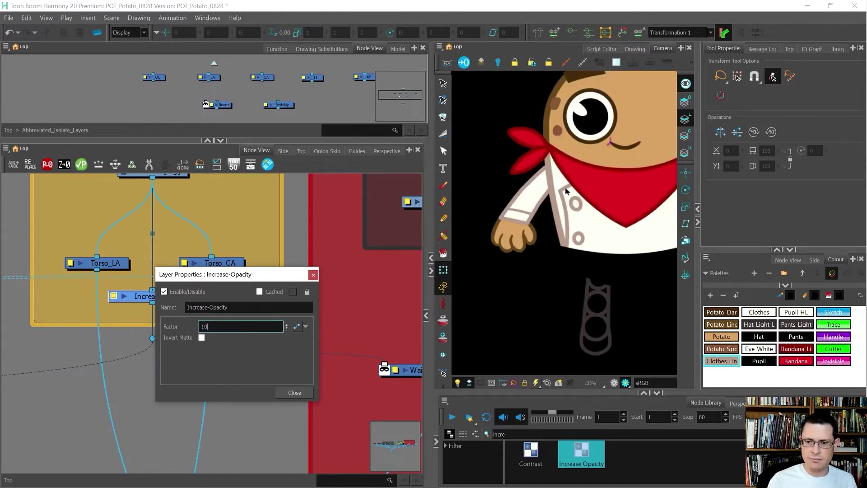
scroll(567, 191, up, 6)
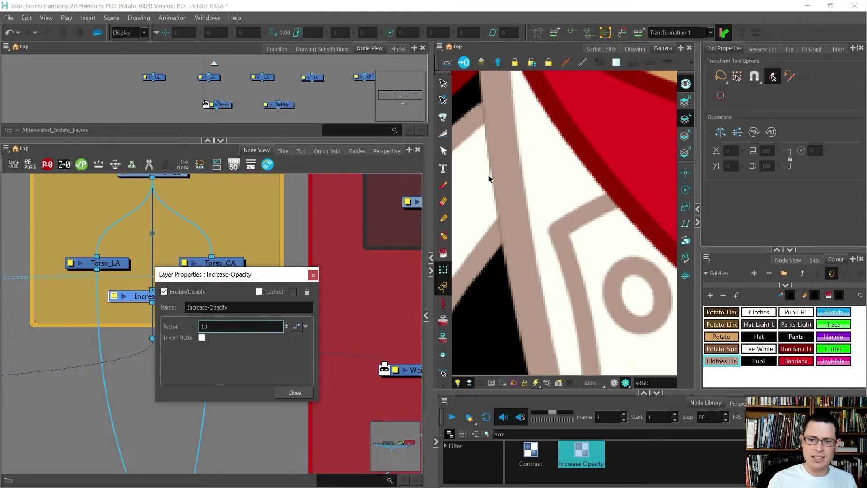
scroll(486, 173, down, 5)
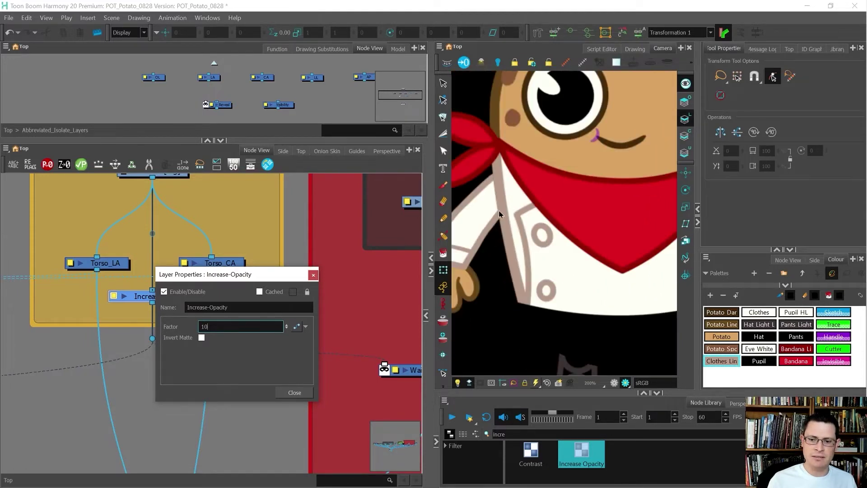
scroll(499, 214, down, 1)
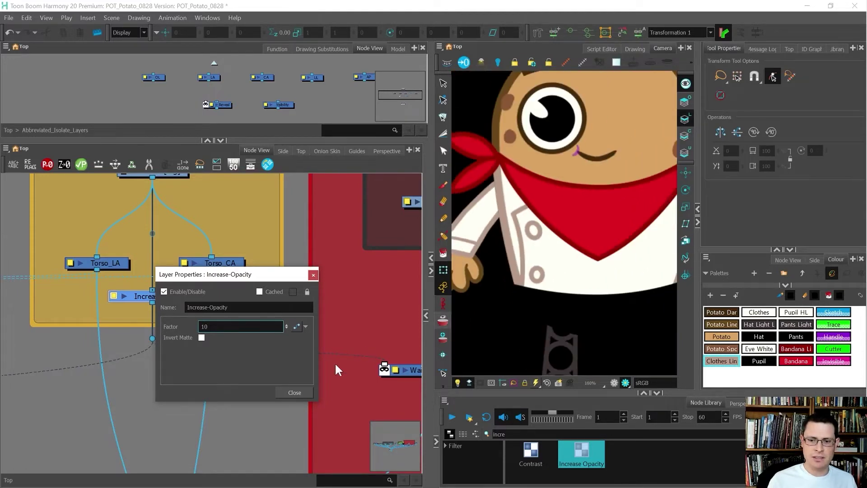
click(282, 391)
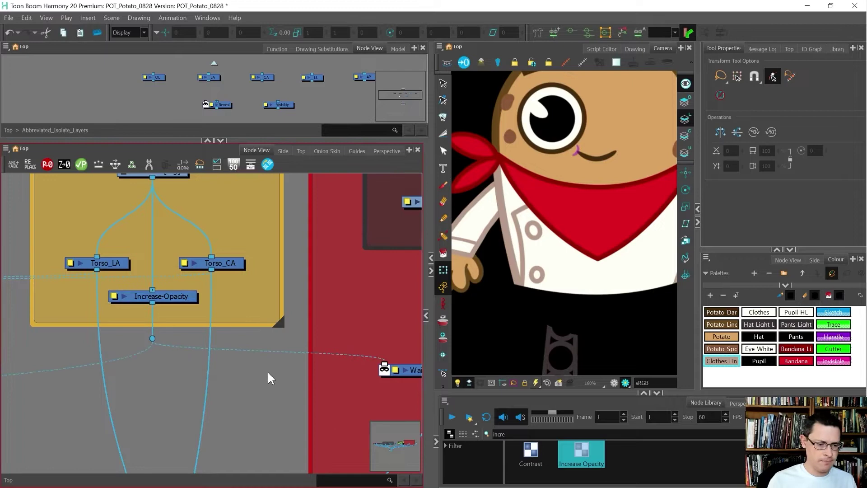
click(487, 228)
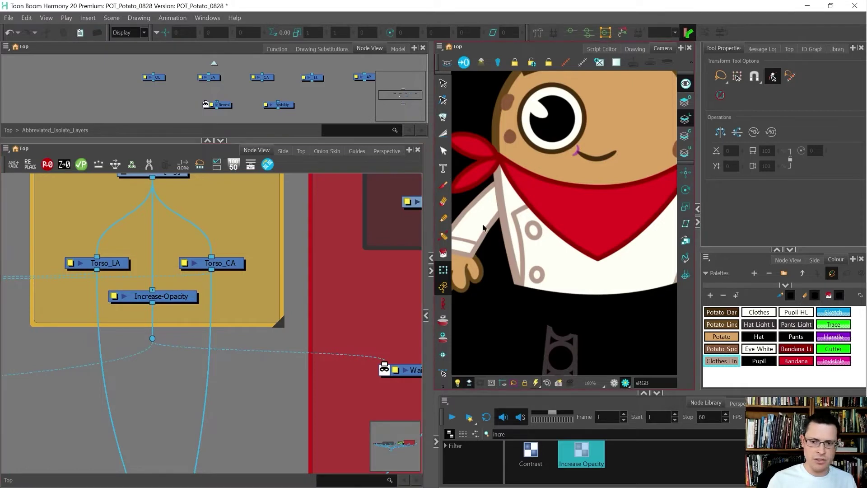
Tidy the Increase-Opacity node and the waypoint below Torso, and lower the node beneath the Coat group's composite
scroll(124, 384, down, 1)
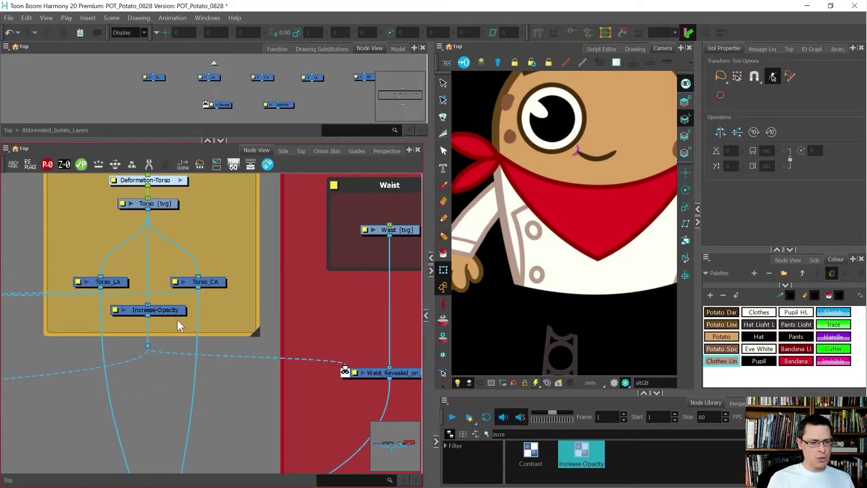
drag(170, 315, 170, 318)
drag(167, 375, 139, 349)
scroll(155, 338, down, 2)
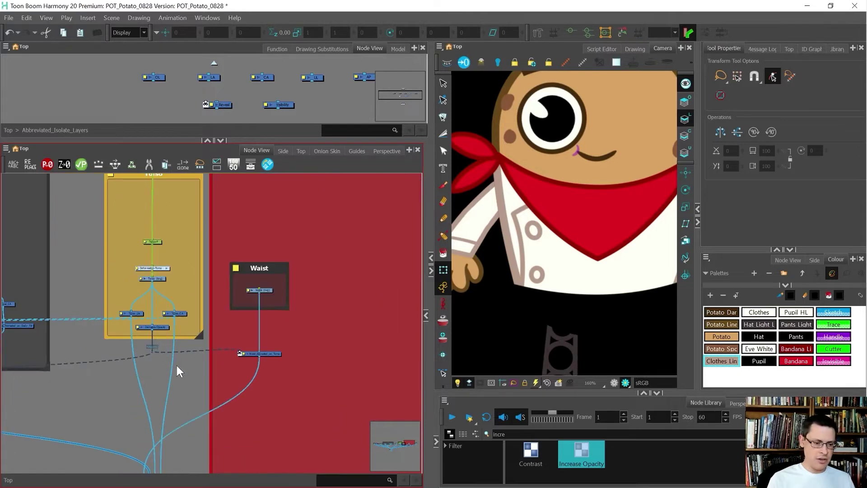
click(192, 366)
scroll(220, 356, down, 2)
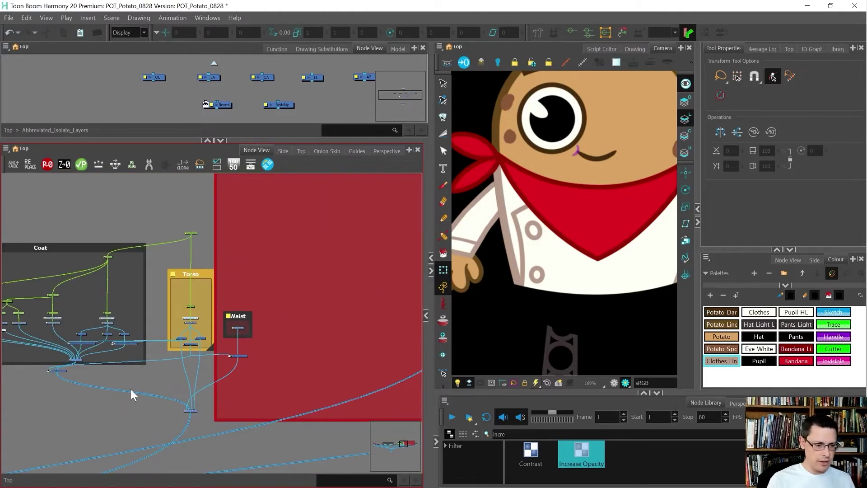
drag(47, 372, 61, 385)
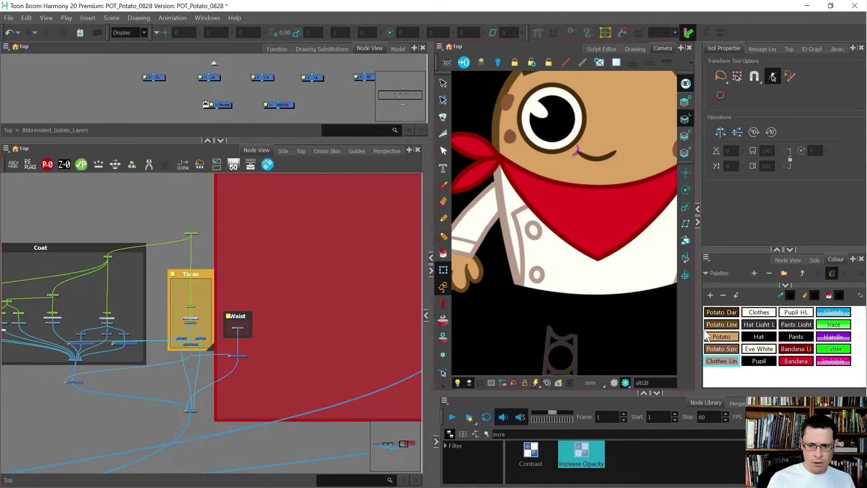
Switch the camera from render view back to OpenGL view with the whole character in frame
scroll(617, 241, down, 2)
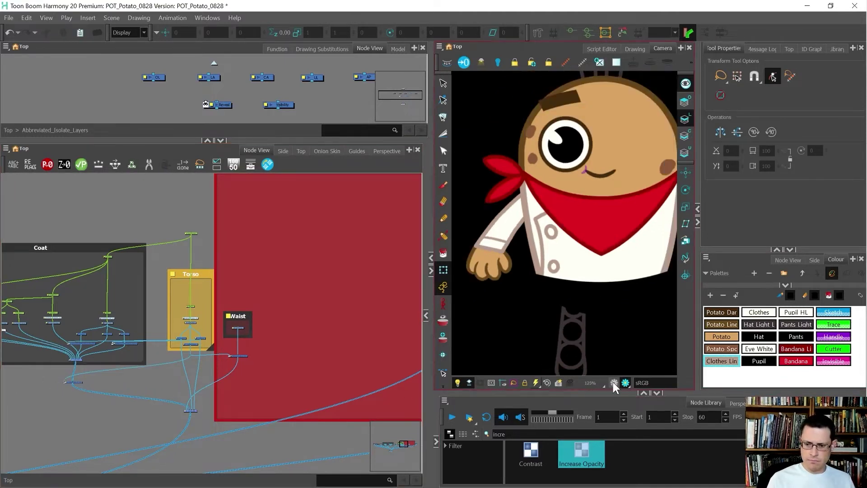
click(613, 382)
scroll(512, 321, down, 1)
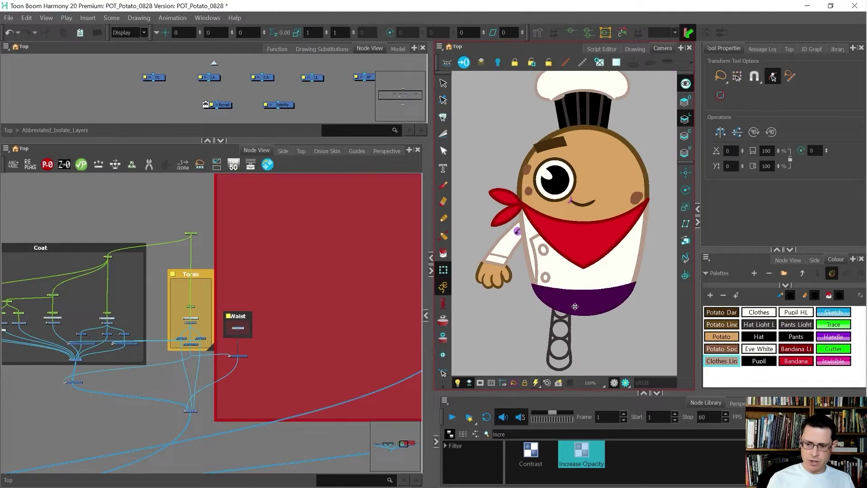
Add a parent peg to the Waist drawing and position it above the Waist backdrop
scroll(237, 328, up, 3)
drag(294, 298, 188, 373)
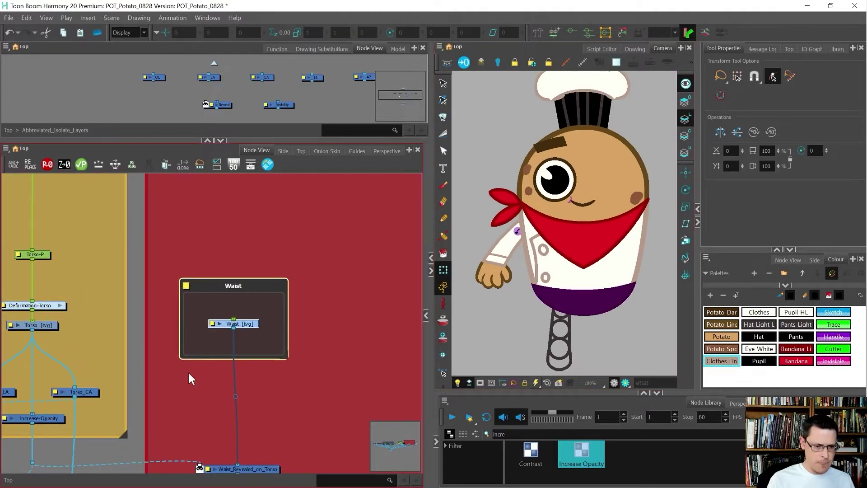
click(229, 325)
key(ctrl+p)
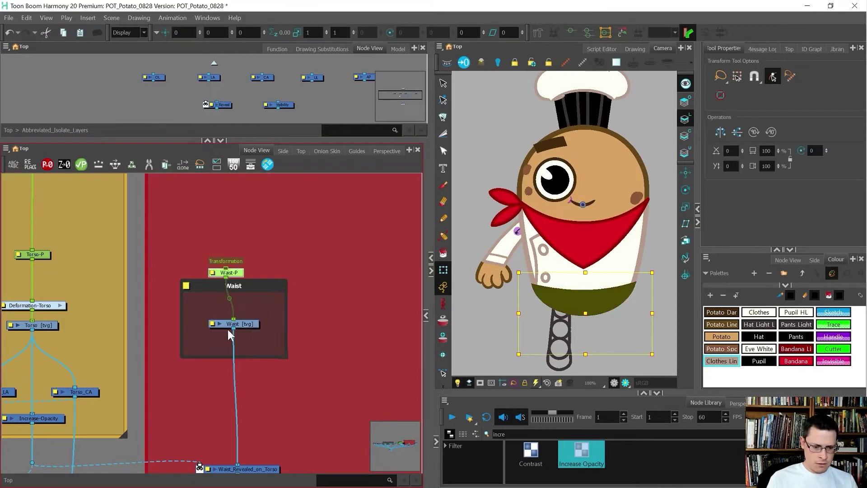
drag(232, 271, 239, 264)
Parent the Waist-P peg under the master peg that drives the torso and coat
scroll(266, 338, down, 4)
scroll(251, 289, up, 4)
drag(256, 301, 249, 251)
scroll(302, 325, down, 6)
scroll(248, 251, up, 1)
scroll(249, 251, up, 2)
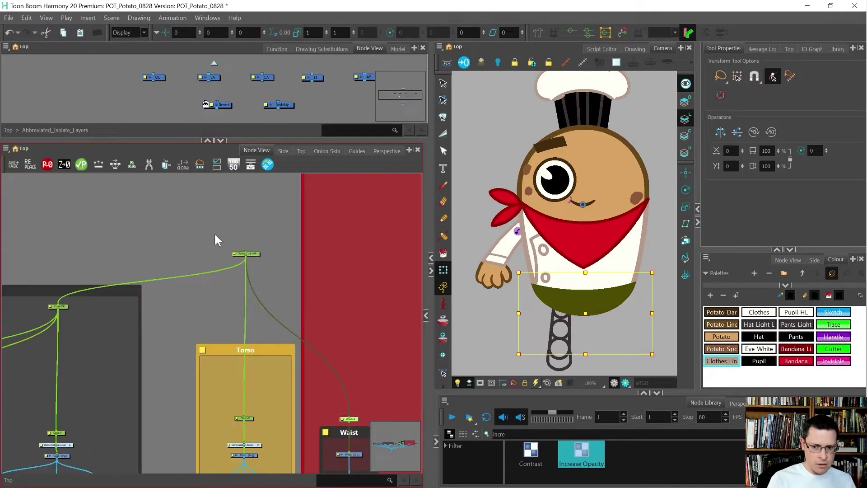
Test the waist parenting by transforming the torso and coat master peg in the camera view, and undo the transformation
click(246, 253)
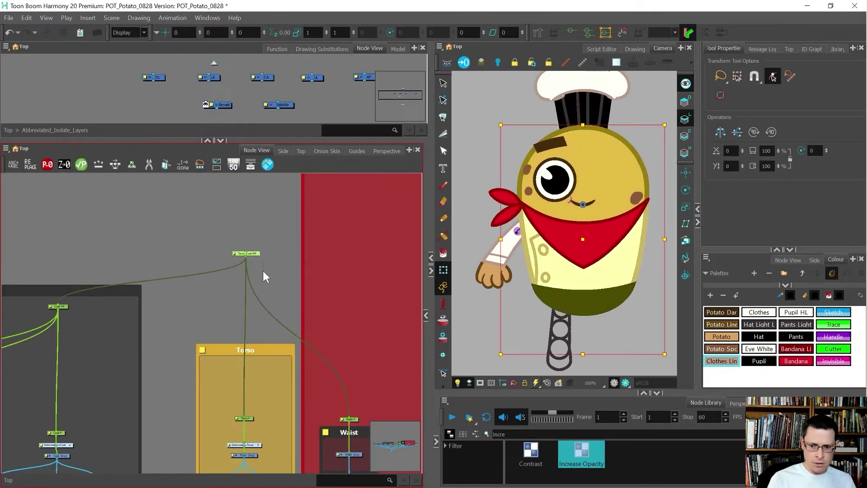
click(596, 177)
drag(606, 173, 574, 181)
key(ctrl+z)
key(b)
key(ctrl+z)
scroll(172, 246, down, 3)
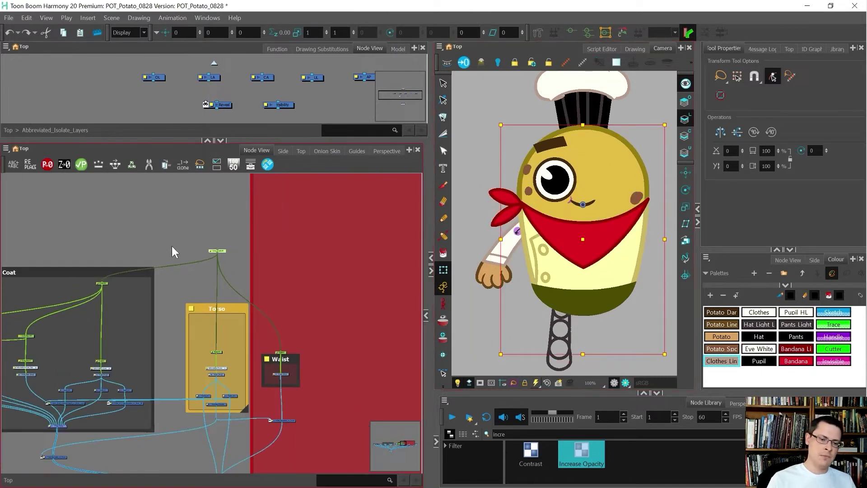
scroll(286, 371, up, 3)
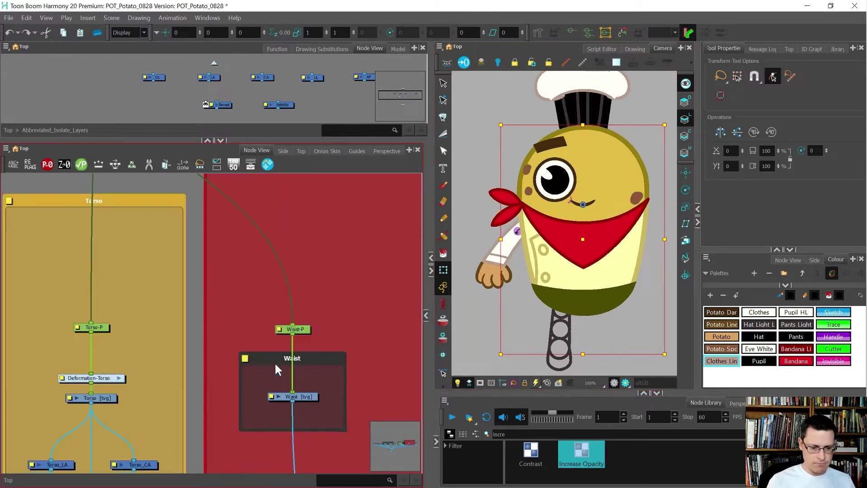
Move the pivot of the Waist-P peg down to the middle of the waist's upper edge
click(292, 329)
key(alt+3)
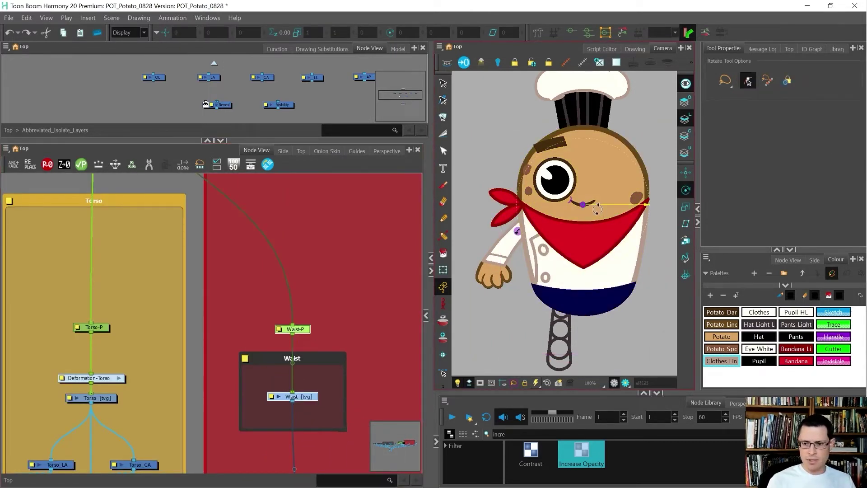
drag(583, 205, 582, 289)
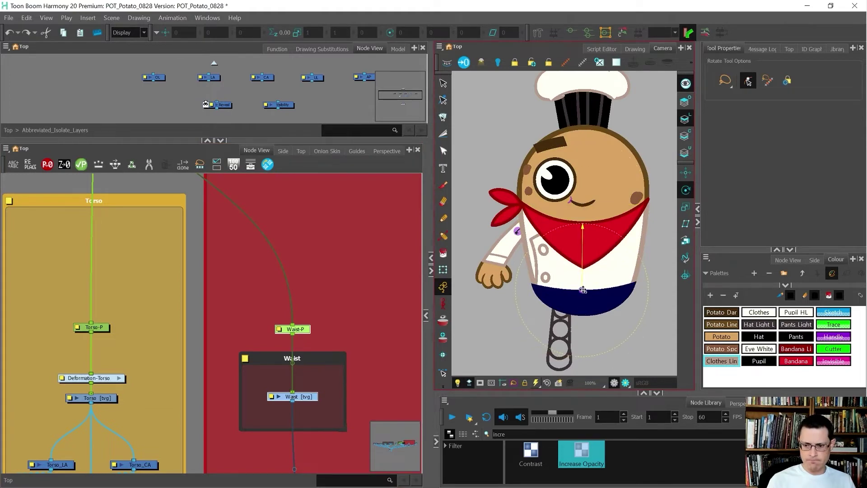
Move the Display_3 node into the Waist backdrop, connect it to the Waist drawing, and view the scene through Display_3
scroll(278, 405, down, 6)
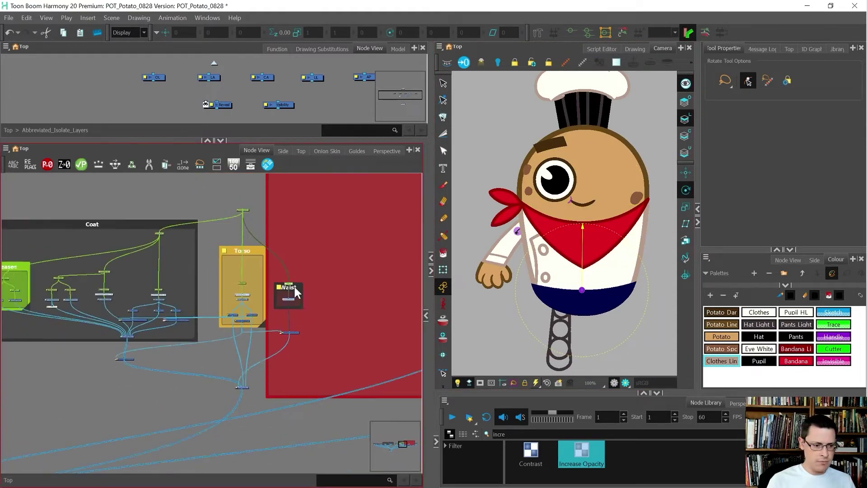
scroll(99, 309, up, 4)
click(173, 317)
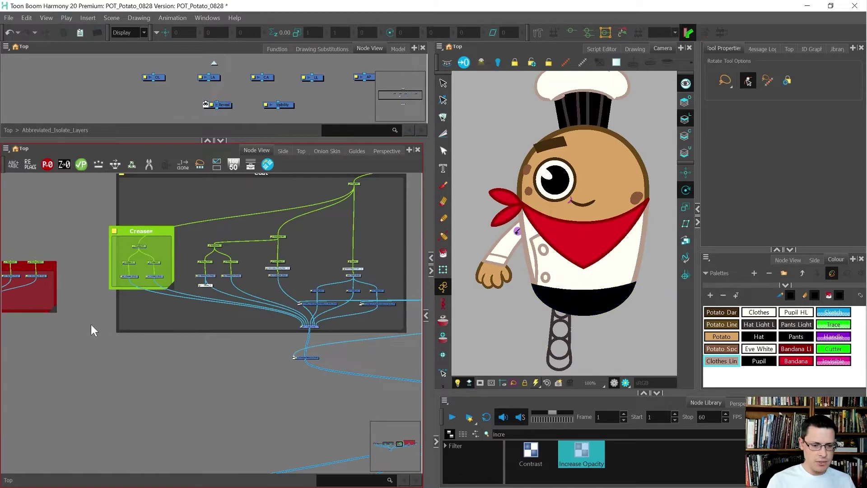
scroll(92, 323, down, 4)
scroll(194, 299, up, 2)
scroll(195, 300, up, 1)
drag(126, 306, 343, 304)
scroll(347, 298, up, 4)
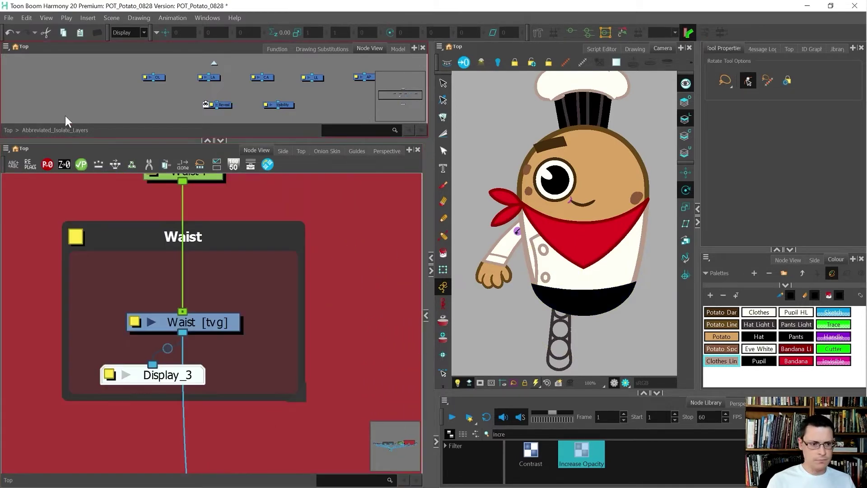
click(129, 32)
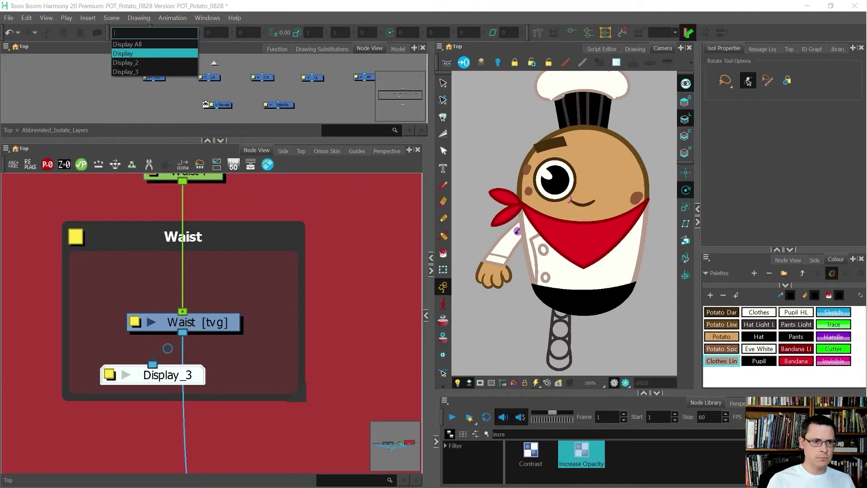
click(138, 69)
Create a closed envelope deformer on the Waist drawing, with points at the two upper corners and curves along the top and bottom edges
scroll(201, 362, up, 2)
drag(253, 342, 139, 193)
click(539, 31)
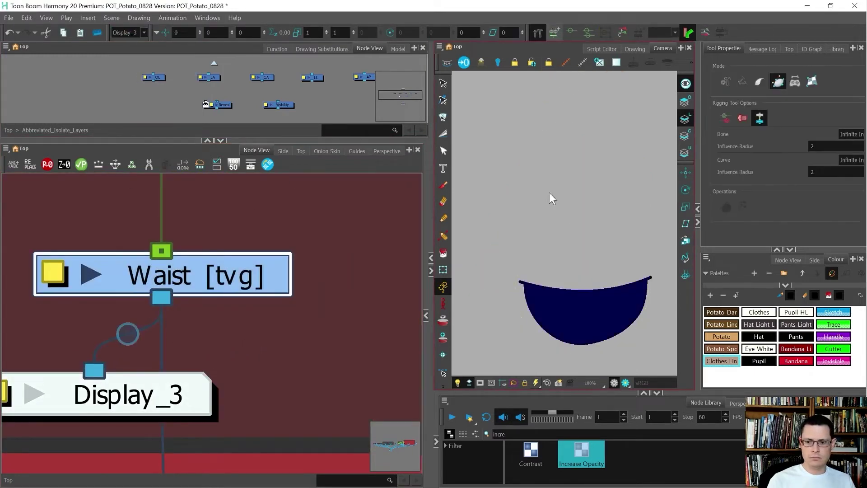
scroll(568, 297, up, 2)
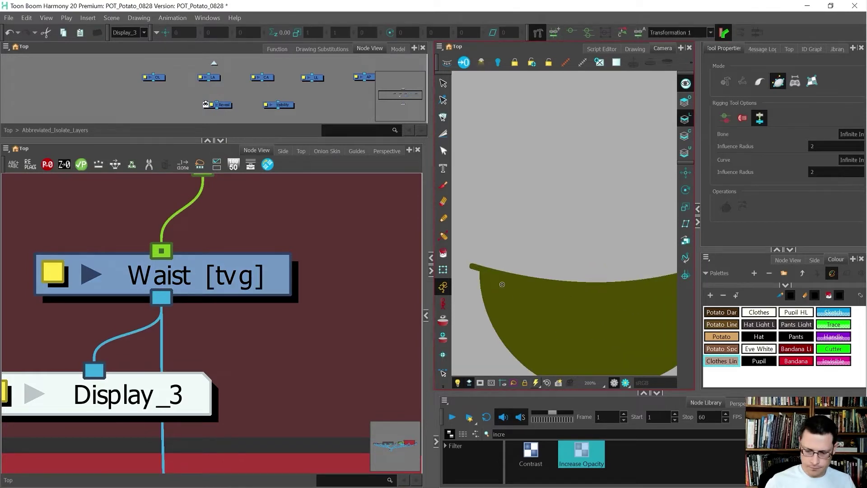
drag(542, 277, 511, 237)
scroll(516, 238, down, 1)
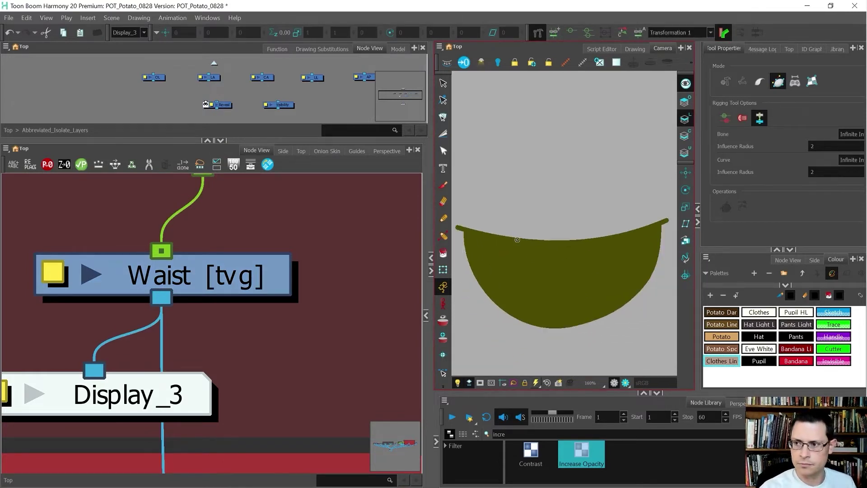
click(456, 226)
click(506, 240)
drag(669, 218, 589, 257)
drag(457, 227, 523, 422)
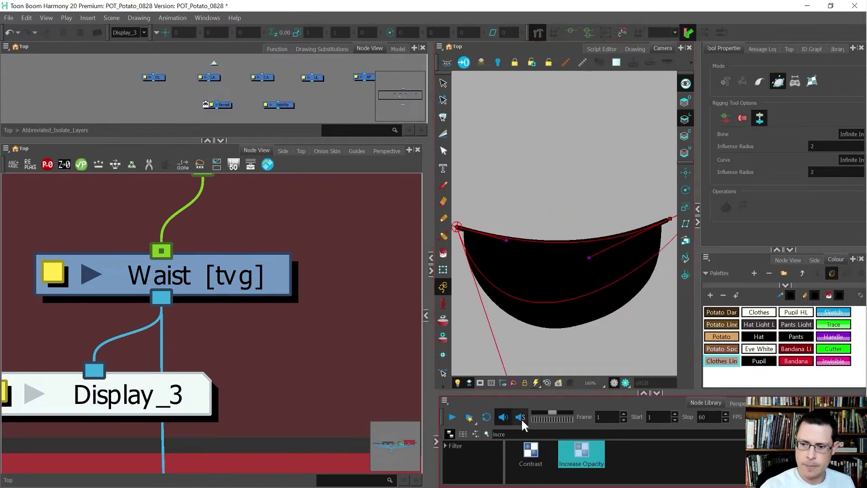
Adjust the envelope's Bezier handles so its upper and lower curves follow the waist outline
mouse_move(590, 258)
mouse_down()
mouse_move(610, 286)
mouse_move(596, 253)
mouse_move(589, 261)
mouse_up()
drag(647, 276, 555, 297)
drag(659, 200, 570, 335)
drag(517, 326, 607, 235)
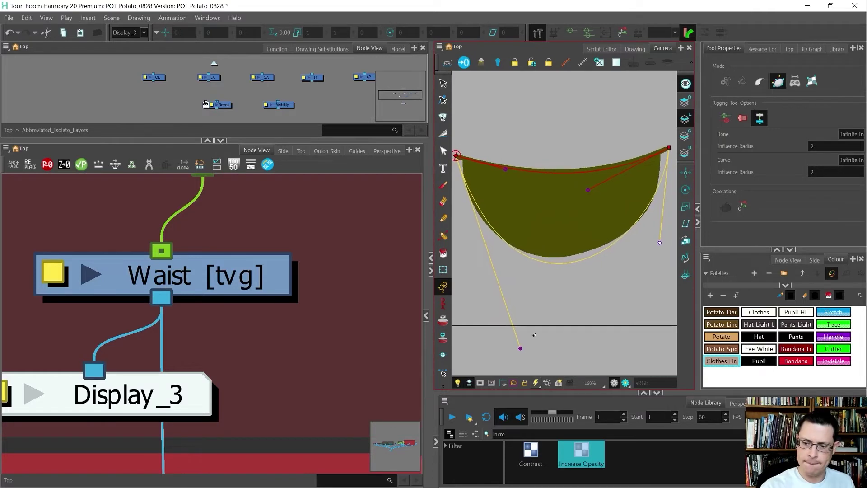
drag(521, 348, 489, 325)
drag(658, 243, 659, 262)
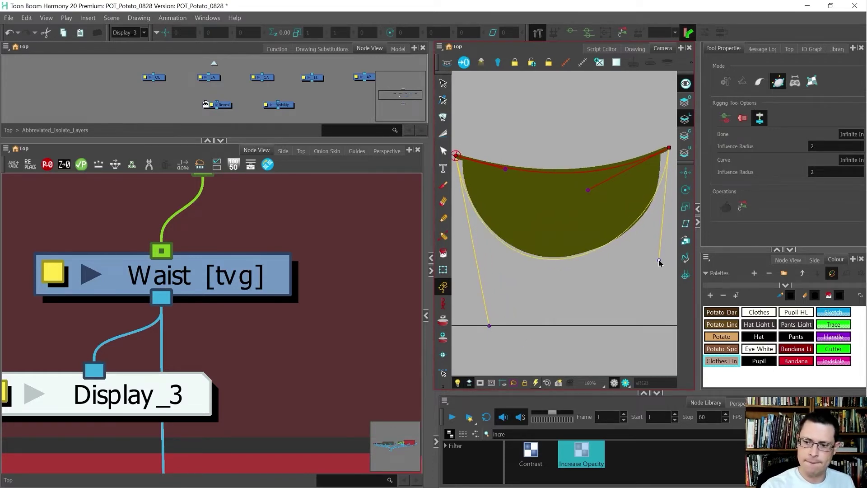
drag(490, 325, 483, 309)
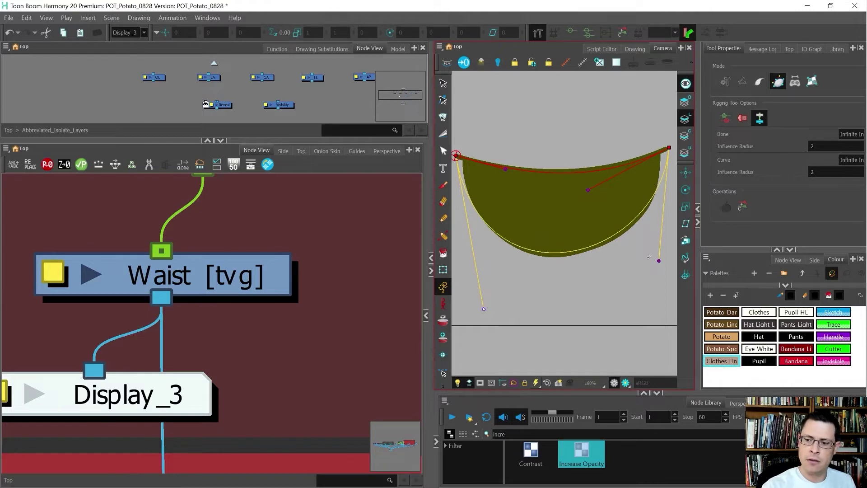
drag(658, 261, 658, 276)
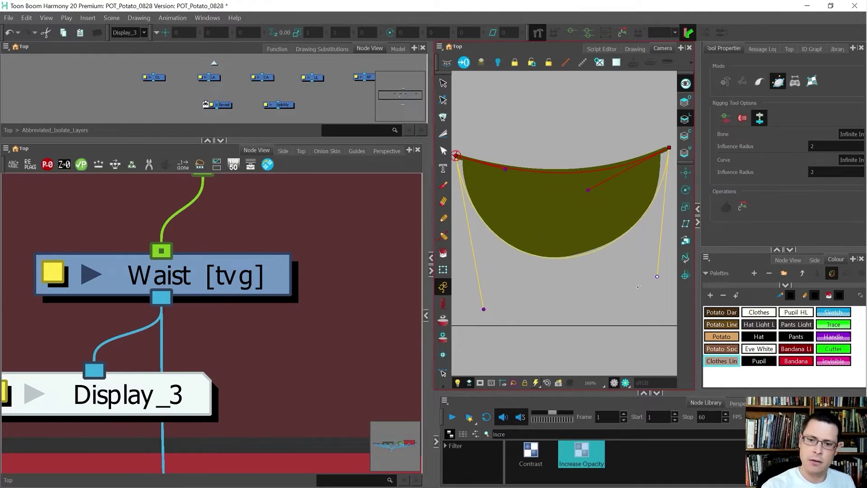
drag(588, 190, 600, 182)
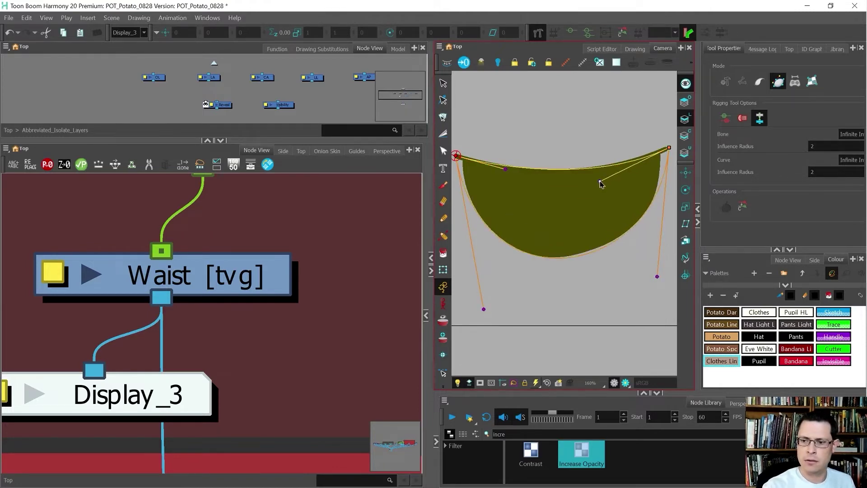
drag(506, 170, 523, 177)
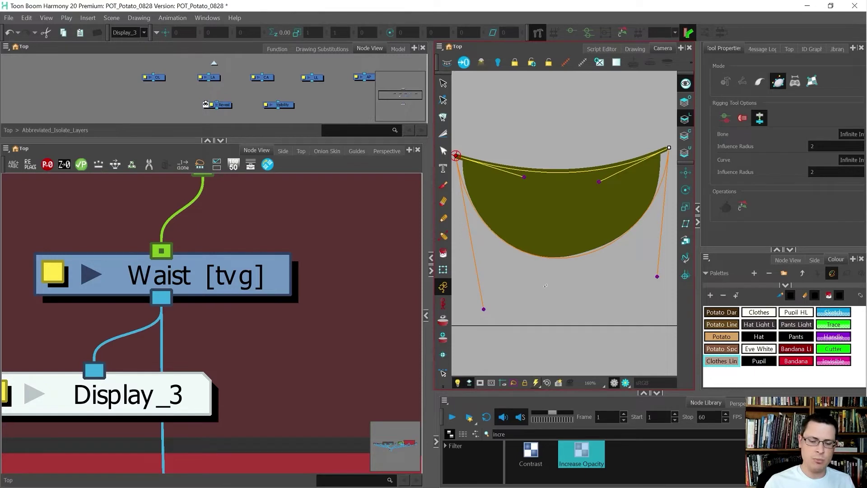
Delete the Display_3 node from the Waist backdrop
scroll(400, 306, down, 5)
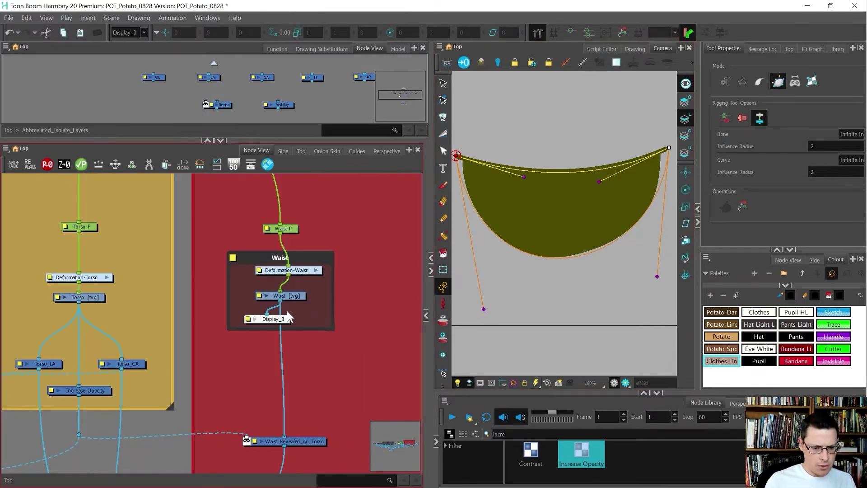
click(288, 318)
key(Delete)
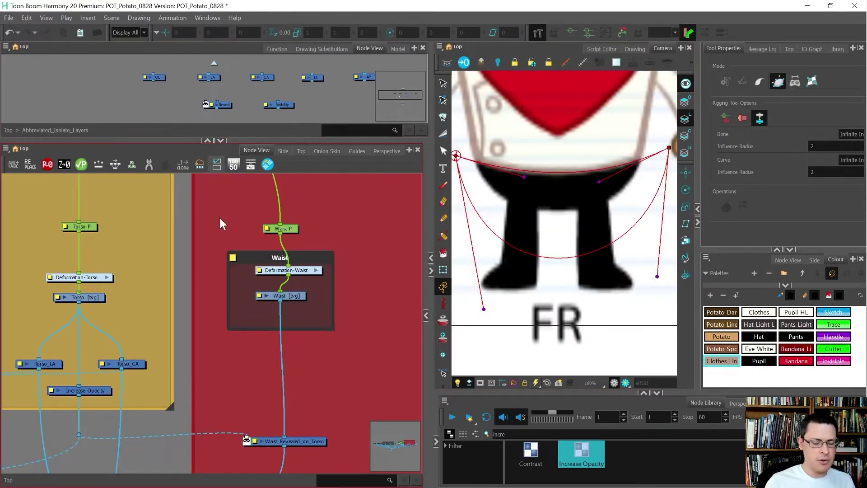
Set the viewed display back to Display in the camera view
click(129, 33)
click(137, 45)
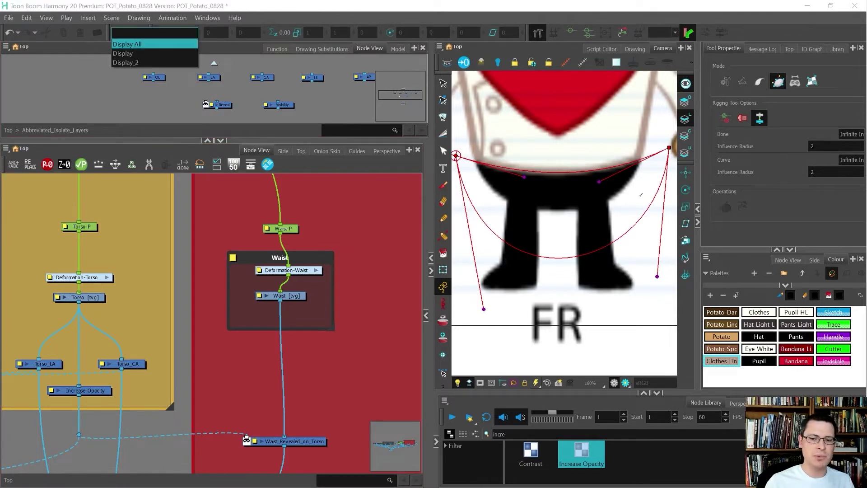
scroll(634, 224, down, 4)
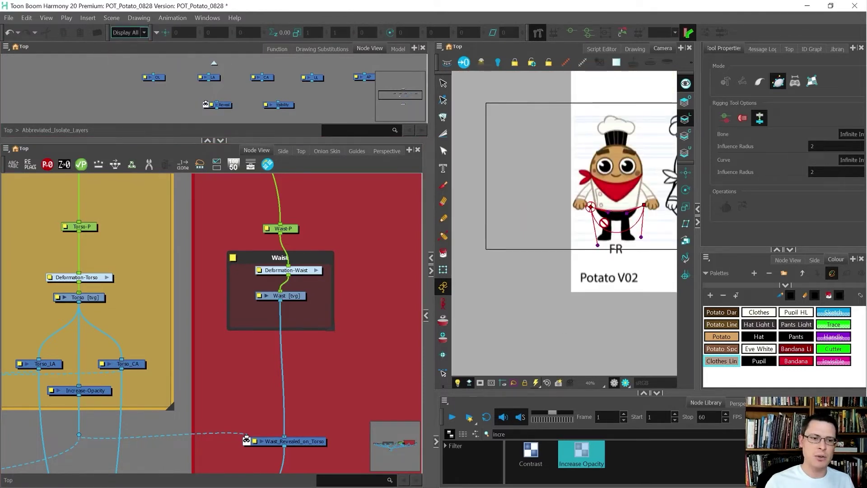
click(85, 45)
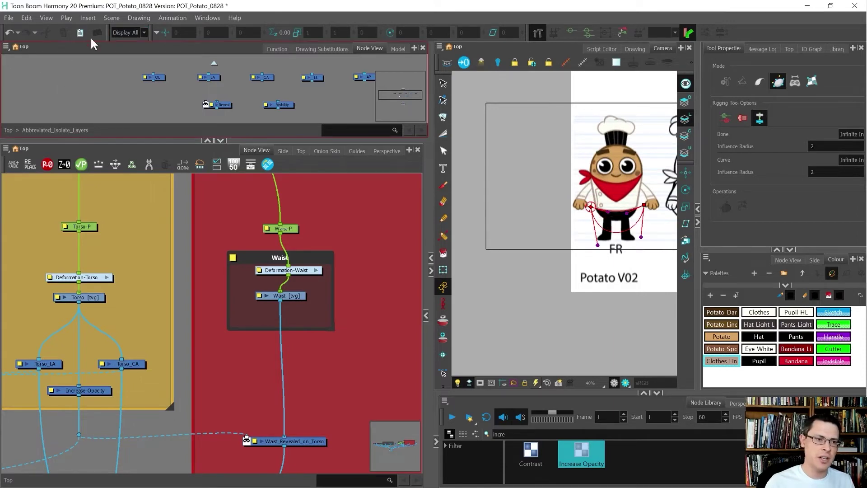
click(123, 32)
click(133, 53)
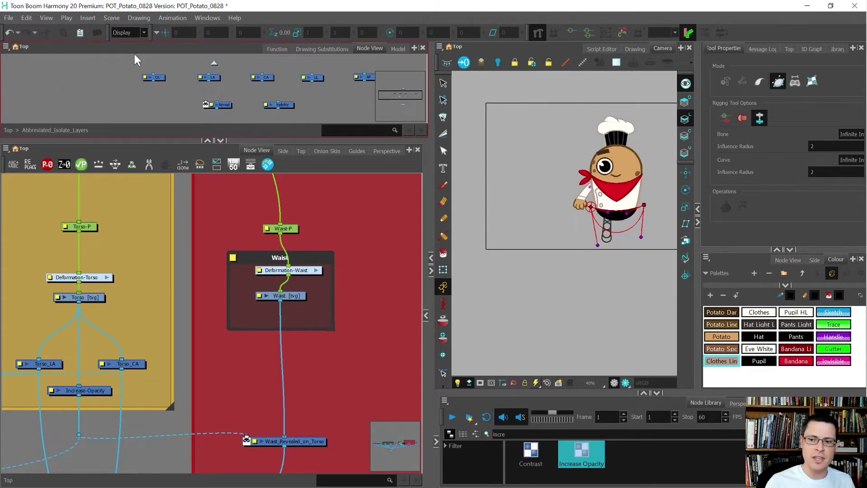
Align the Deformation-Waist node vertically between the Waist-P peg and the Waist drawing
scroll(280, 280, up, 3)
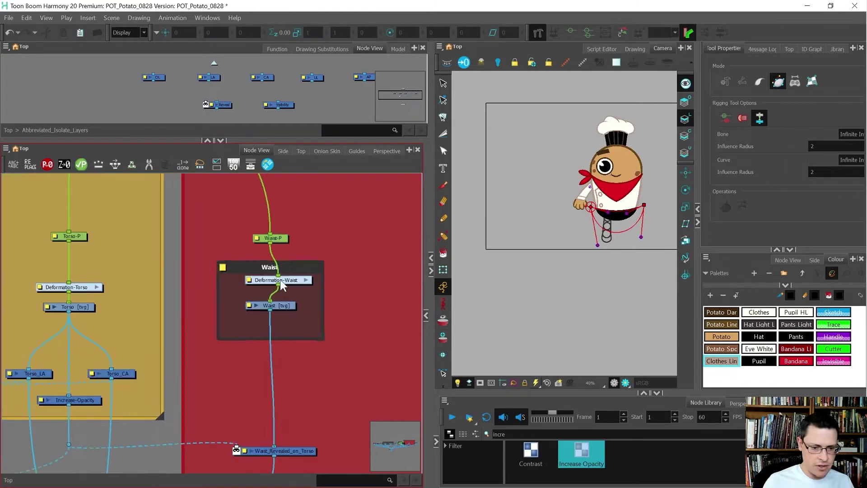
click(293, 279)
drag(294, 280, 288, 278)
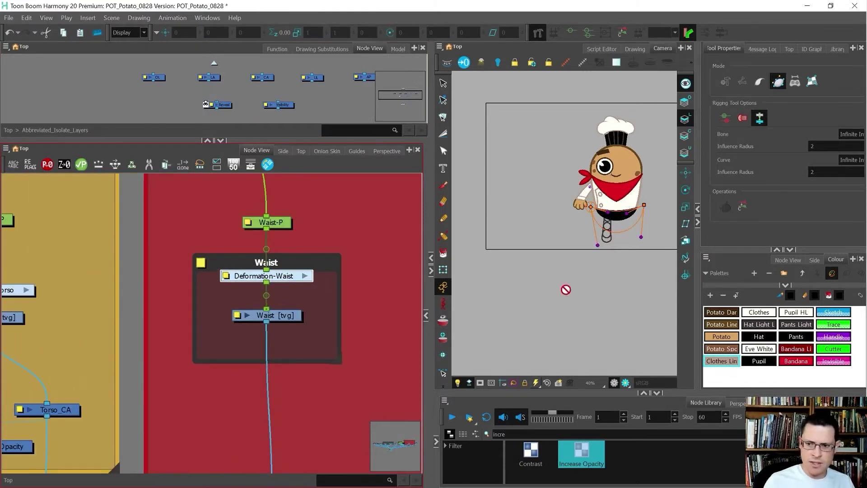
Activate the Transform tool for the selected Waist deformation and frame the whole character in the camera view
scroll(632, 243, down, 2)
scroll(638, 196, up, 3)
key(shift+t)
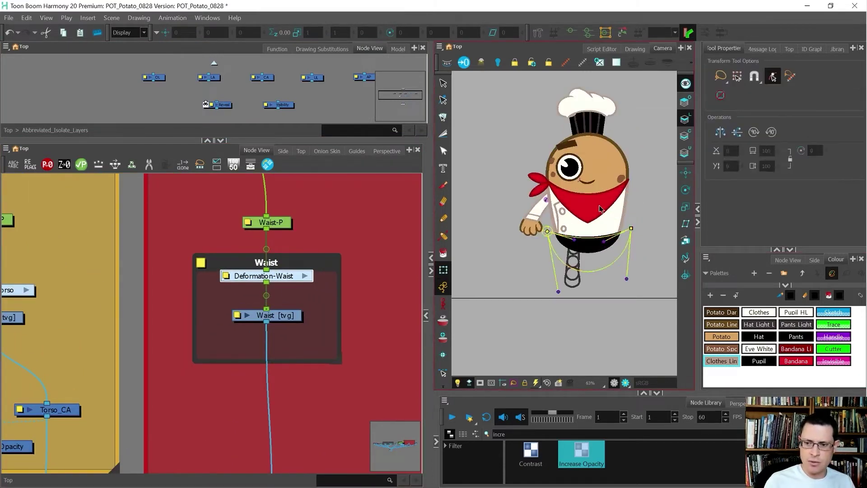
Add a parent peg above the Tie_Up-P and Tie_Dn-P pegs in the Bandana node group
click(600, 206)
scroll(599, 206, up, 1)
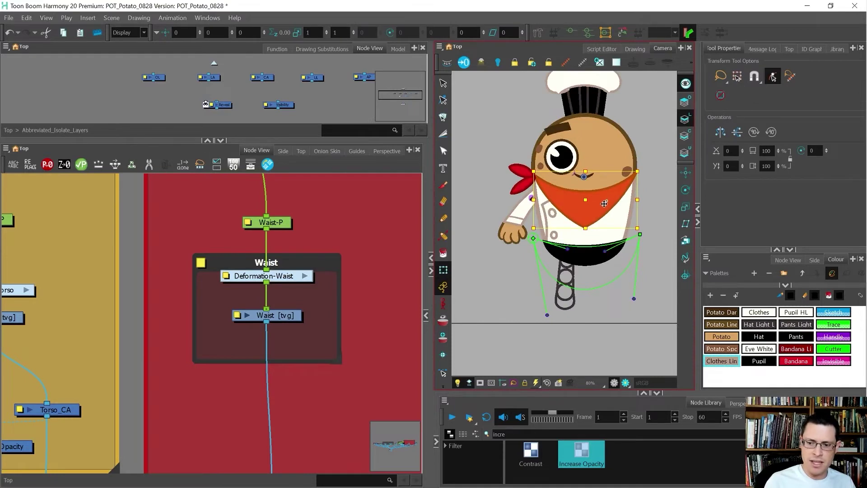
scroll(217, 329, down, 6)
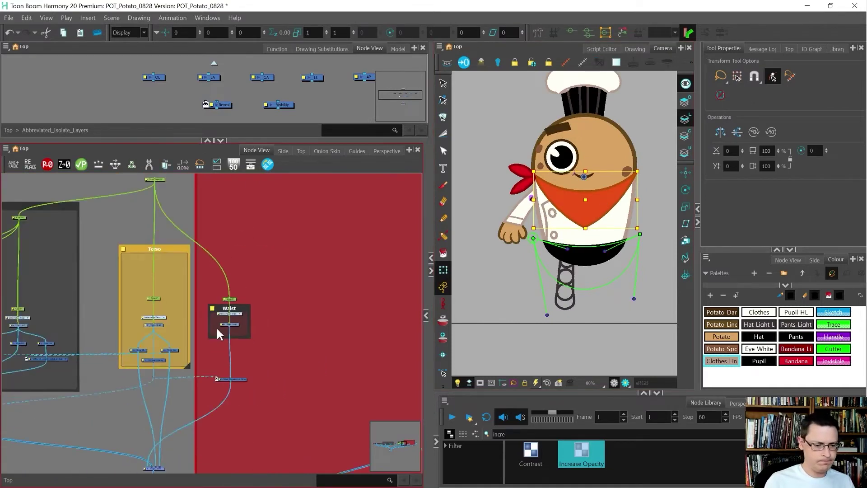
scroll(91, 337, up, 8)
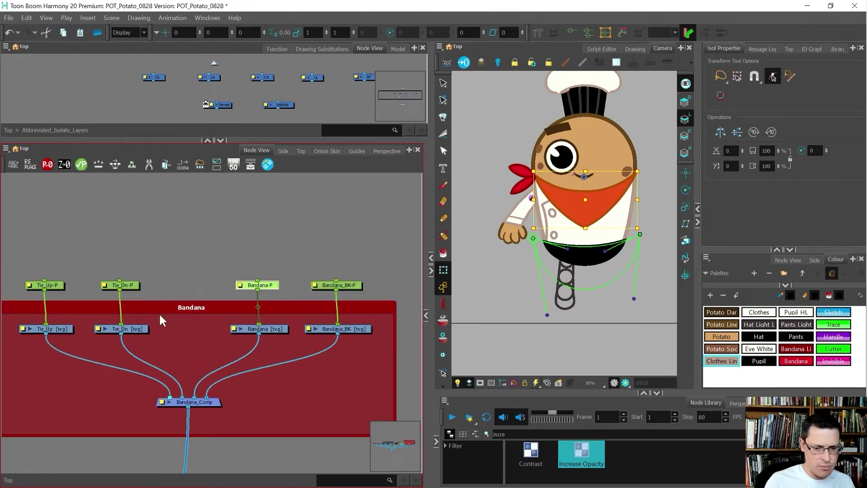
click(213, 261)
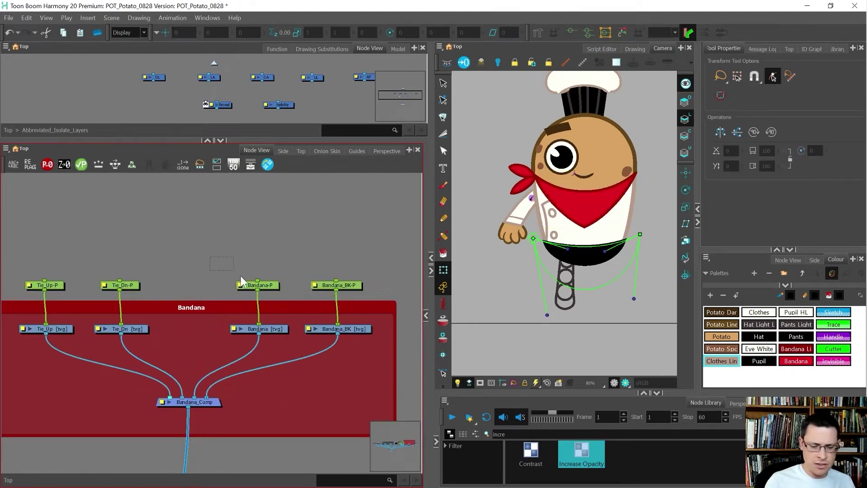
click(269, 289)
drag(162, 274, 36, 291)
key(ctrl+p)
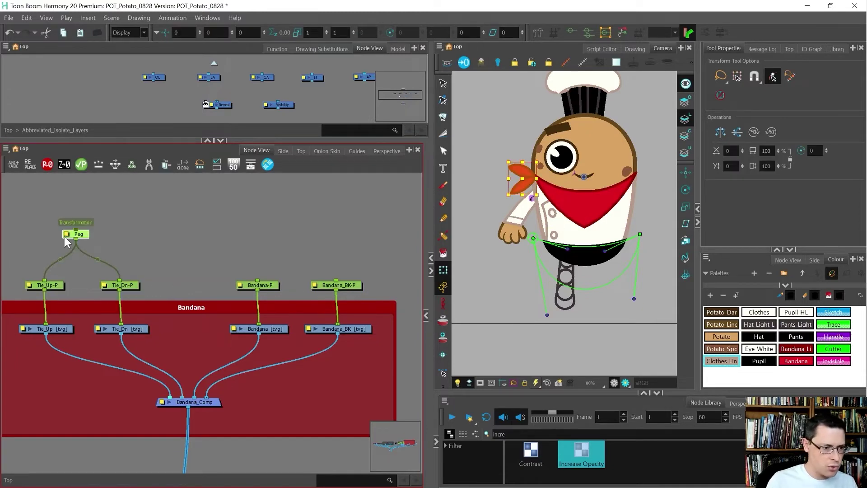
Rename the new parent peg of the two tie pegs as Ties-MP
double_click(72, 235)
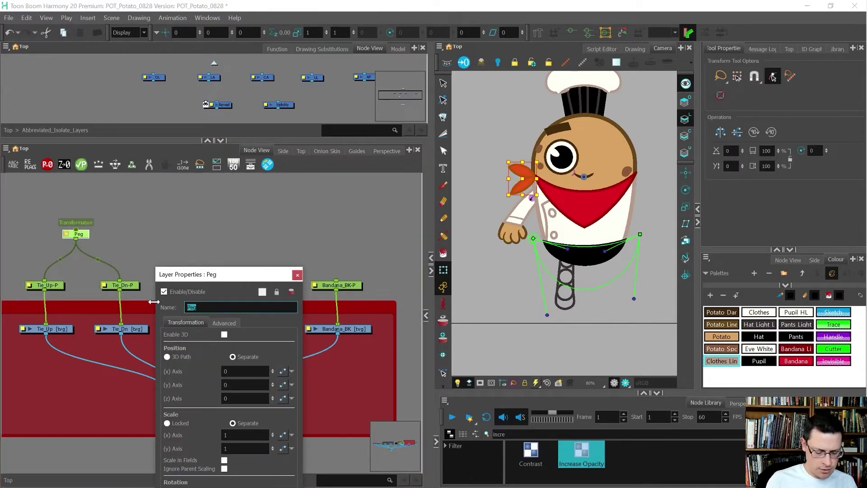
key(Return)
click(297, 275)
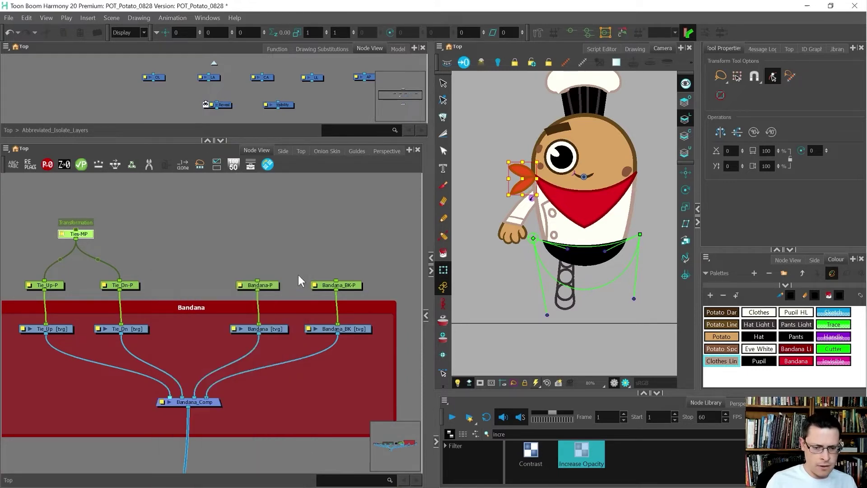
Add a parent peg above Bandana-P and rename it Bandana-MP
drag(282, 269, 231, 294)
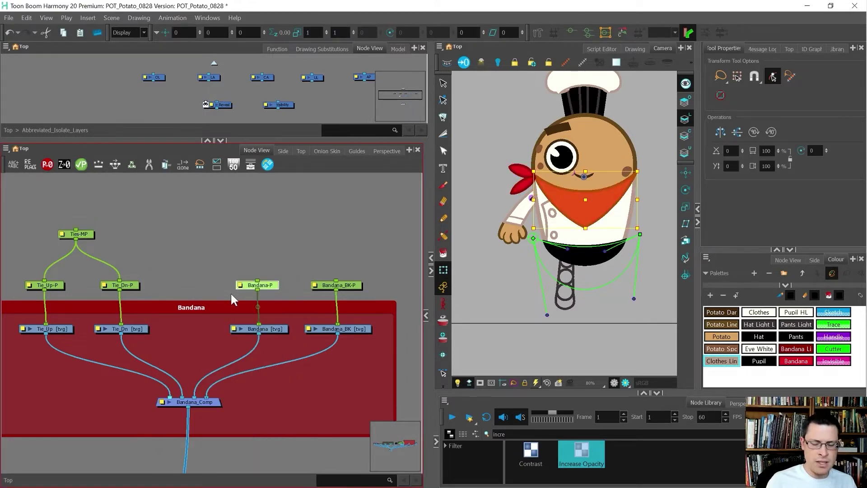
key(ctrl+p)
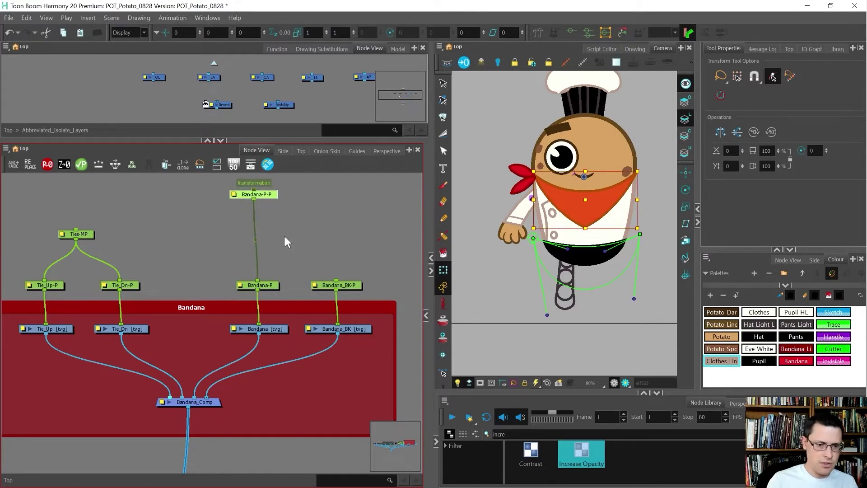
double_click(232, 193)
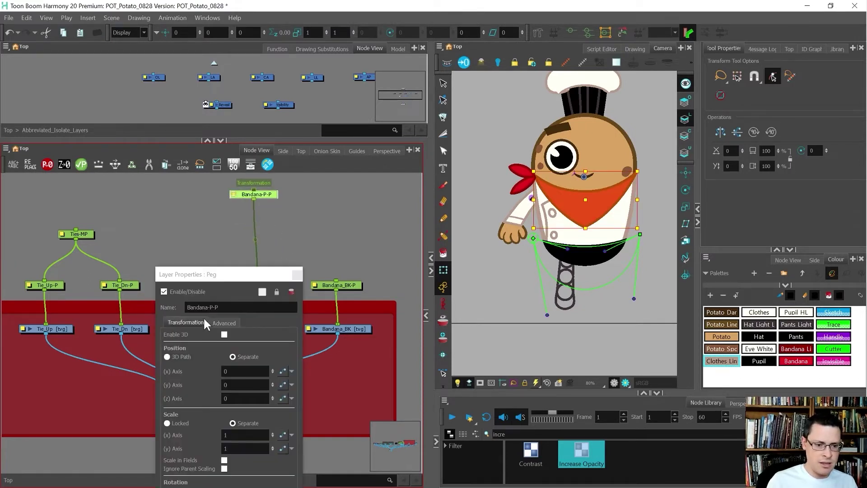
drag(219, 307, 210, 307)
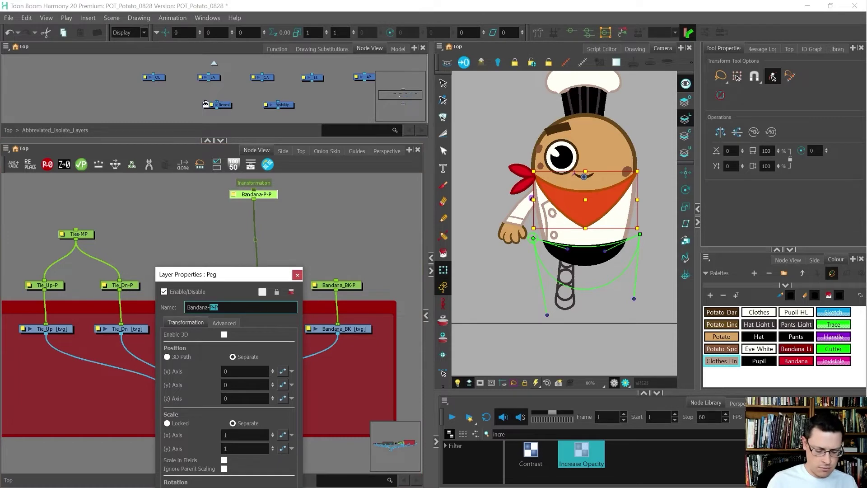
text(MP)
click(297, 276)
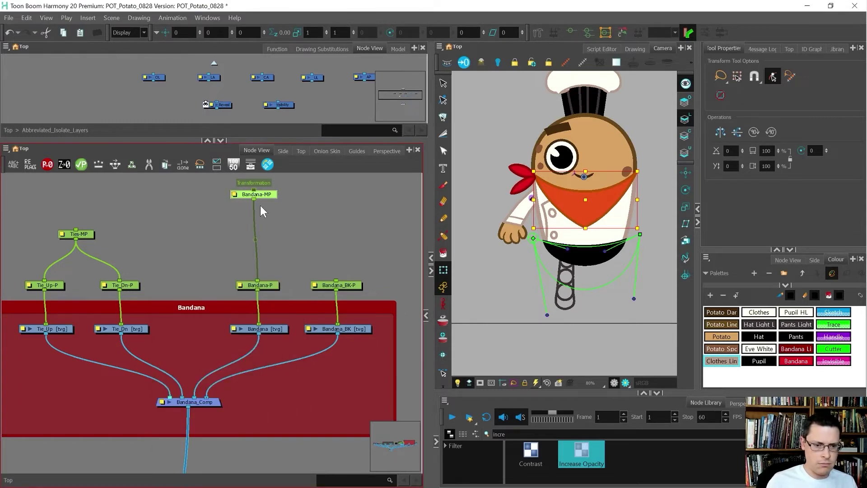
Connect Bandana-MP to the Ties-MP and Bandana_BK-P pegs and nudge it into line above Bandana-P
drag(253, 197, 76, 230)
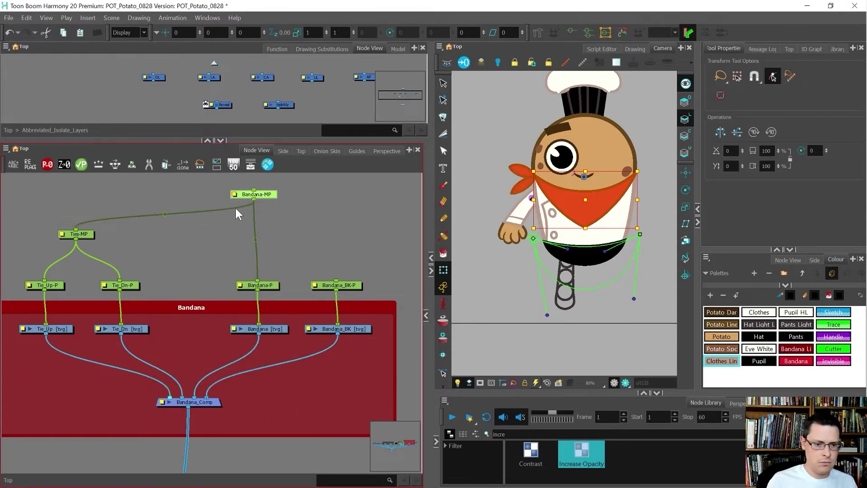
drag(253, 197, 338, 282)
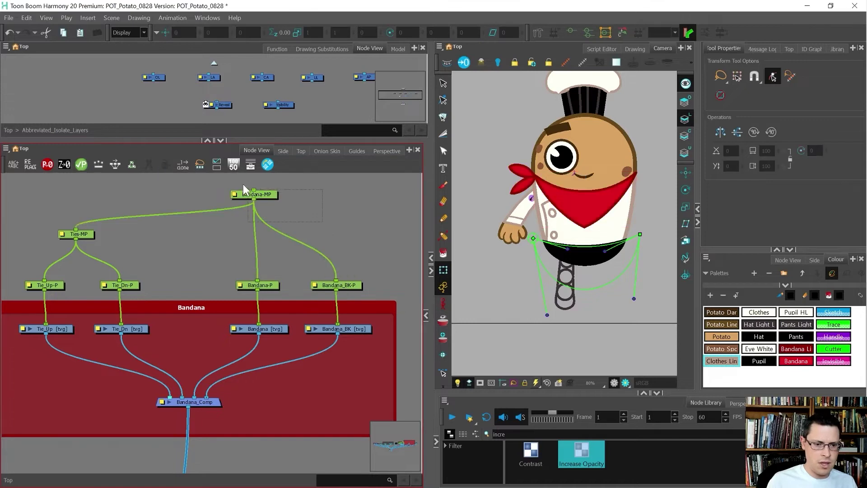
drag(255, 225, 261, 222)
click(320, 248)
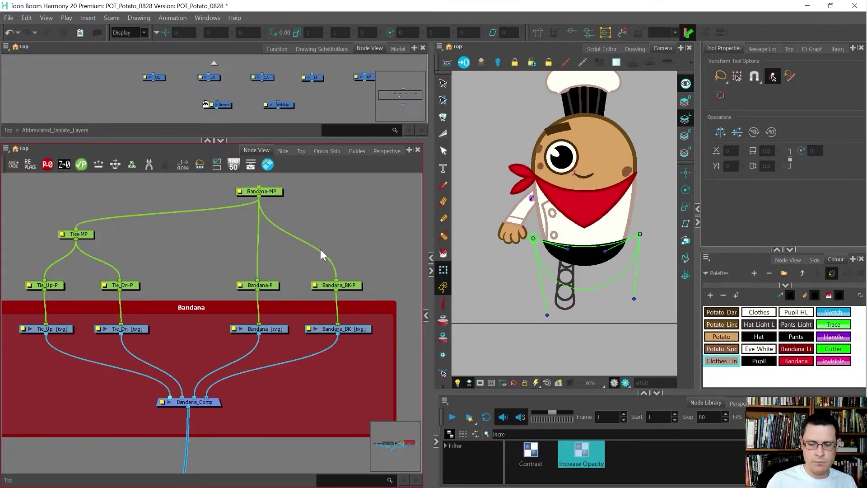
Check the bandana peg hierarchy by selecting a tie on the character and stepping up through its parent pegs
click(520, 188)
key(b)
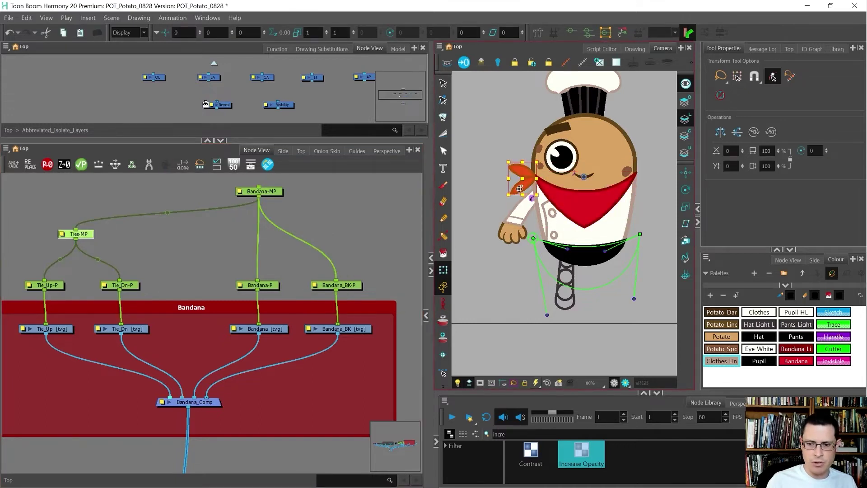
key(b)
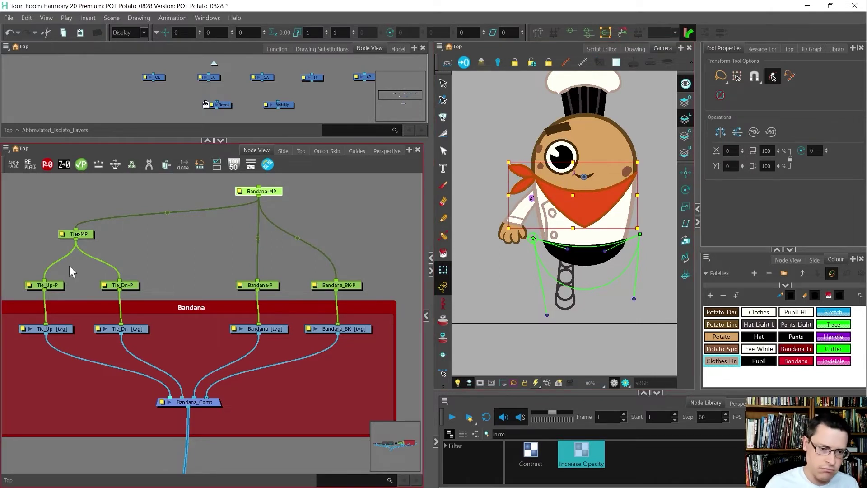
click(147, 276)
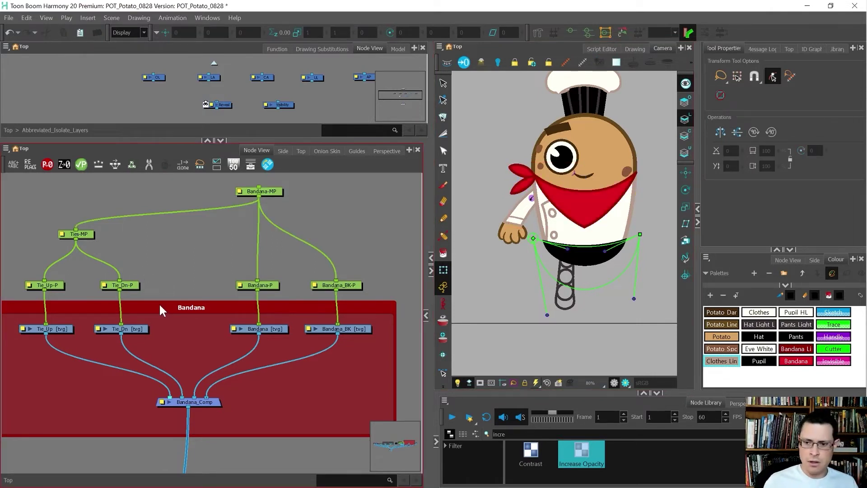
Move the pivot of Ties-MP, both tie pegs and their drawings to the knot where the ties meet the bandana
drag(161, 348, 4, 195)
key(alt+3)
scroll(560, 179, up, 4)
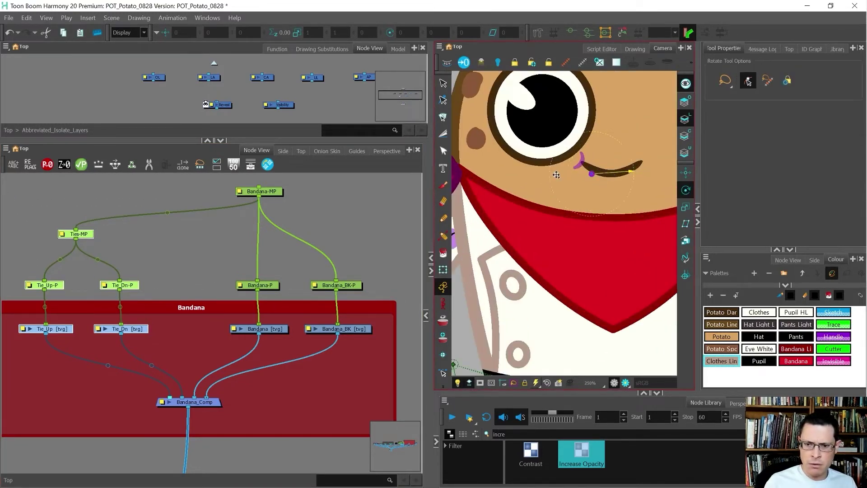
drag(556, 175, 475, 173)
scroll(454, 172, up, 5)
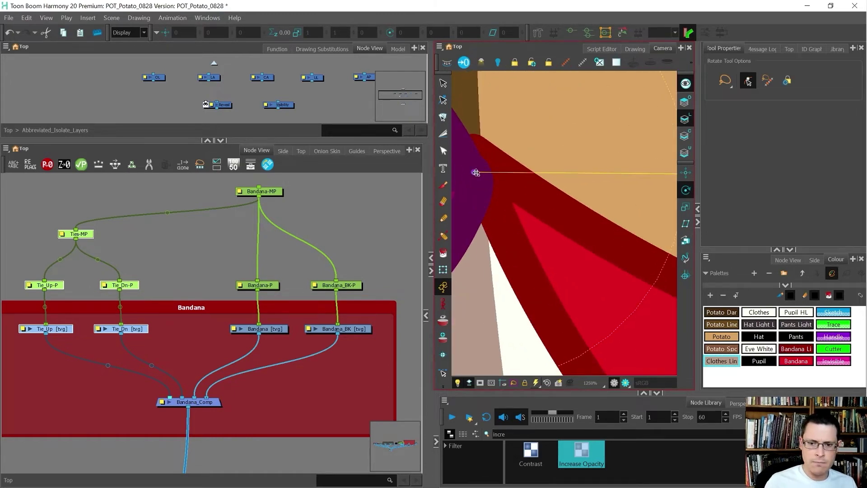
scroll(475, 172, down, 9)
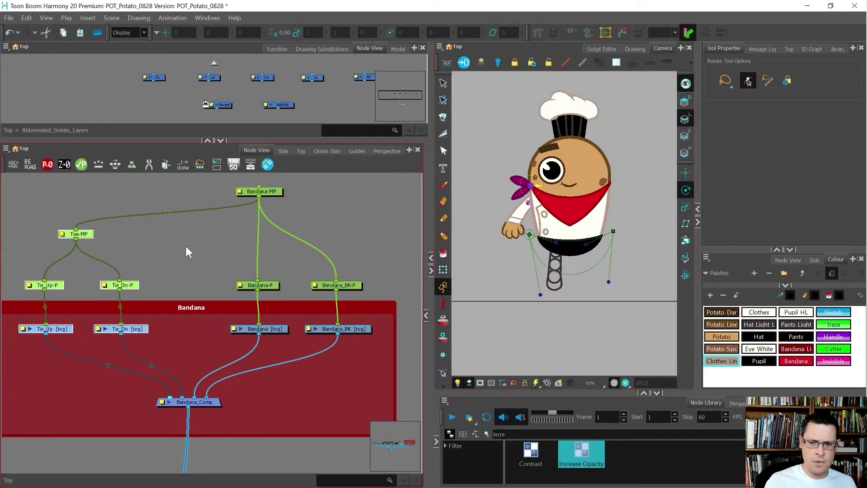
scroll(137, 296, down, 1)
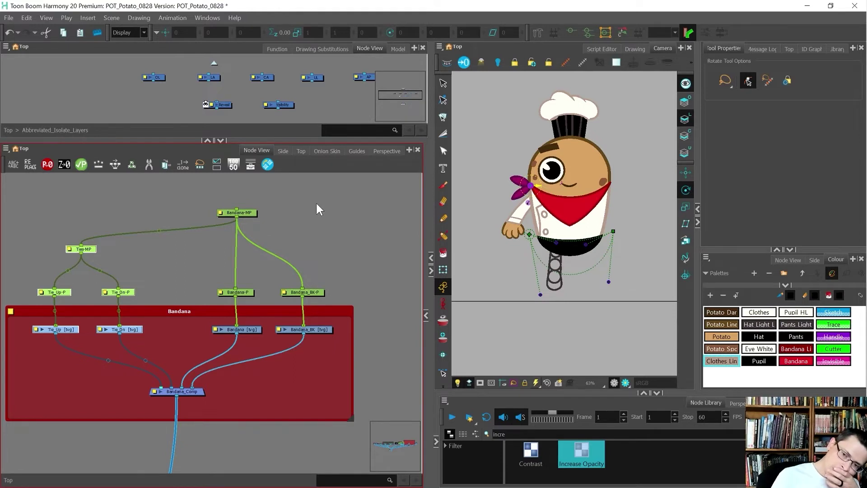
Move the pivot of Bandana-MP, Bandana-P, Bandana_BK-P and their drawings down to the middle of the bandana's upper edge
drag(316, 199, 192, 337)
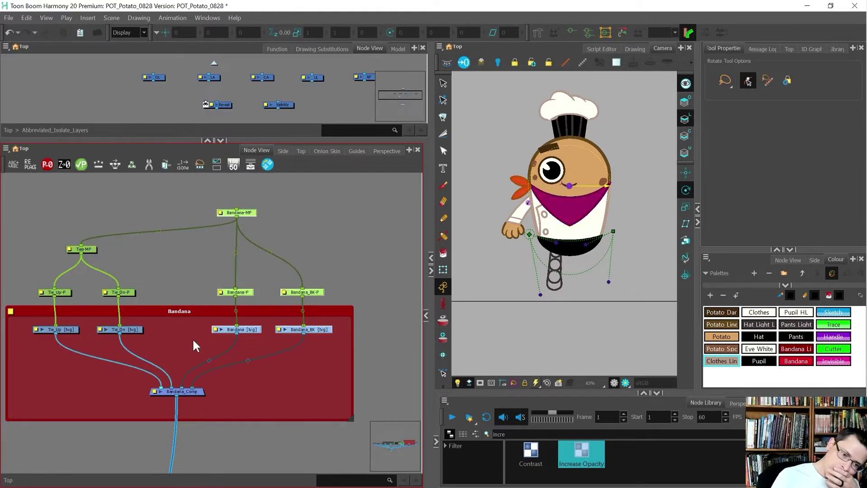
scroll(569, 188, up, 4)
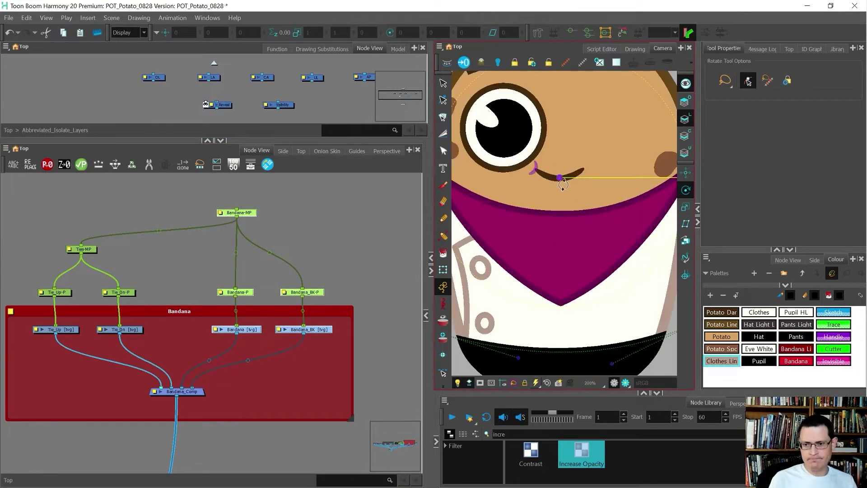
drag(560, 179, 559, 216)
scroll(533, 212, down, 2)
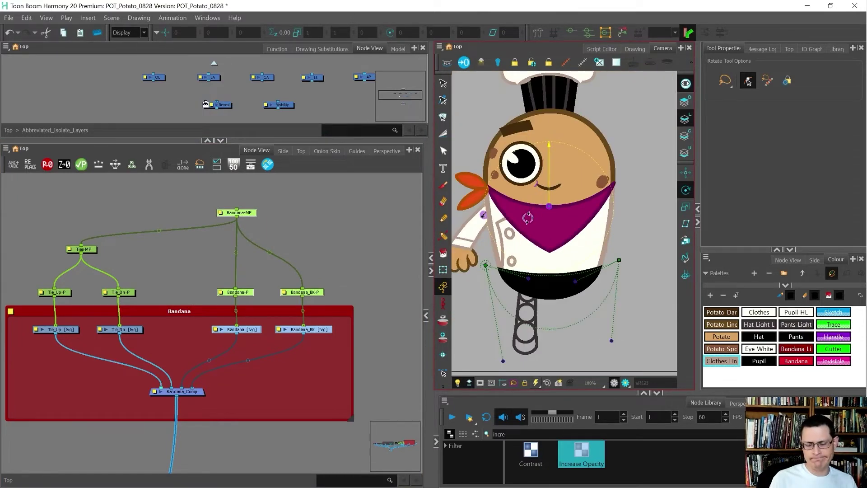
Test the bandana rig by moving the whole bandana sideways with the Transform tool, and undo the move
key(shift+t)
drag(561, 192, 635, 191)
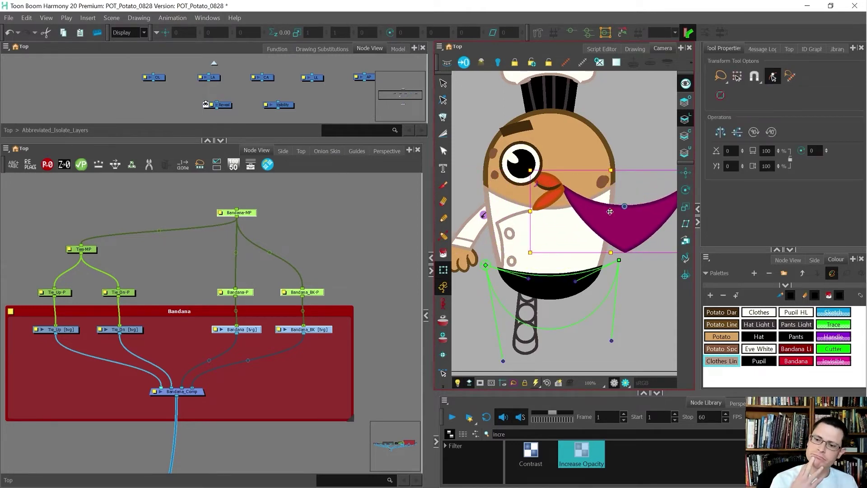
key(ctrl+z)
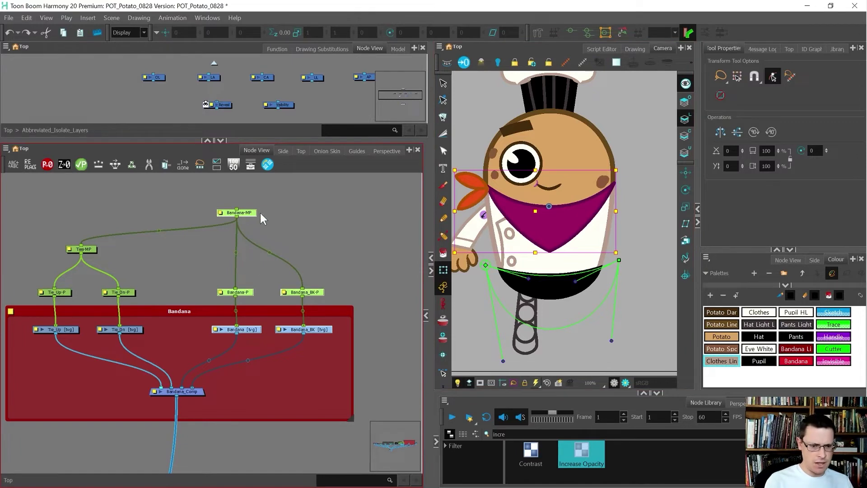
click(310, 223)
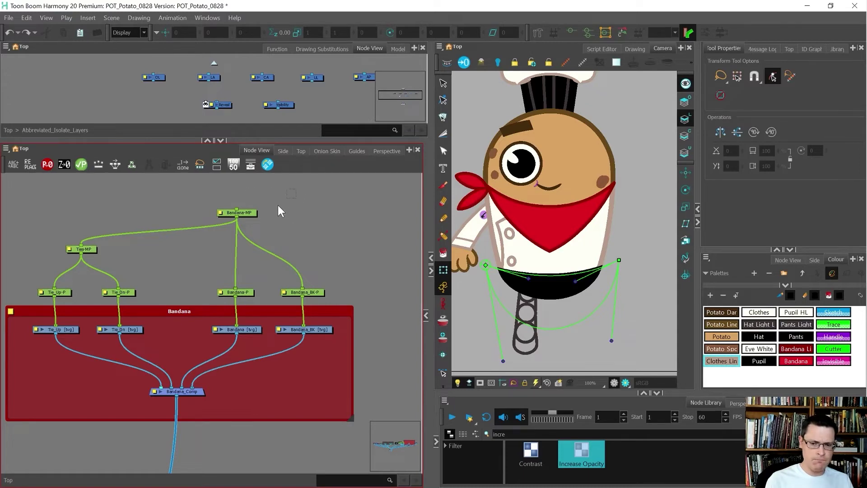
Examine the pivot placement of Bandana-MP and the bandana nodes below it relative to the tie knot
click(236, 213)
drag(211, 274, 268, 296)
drag(332, 253, 267, 326)
click(282, 329)
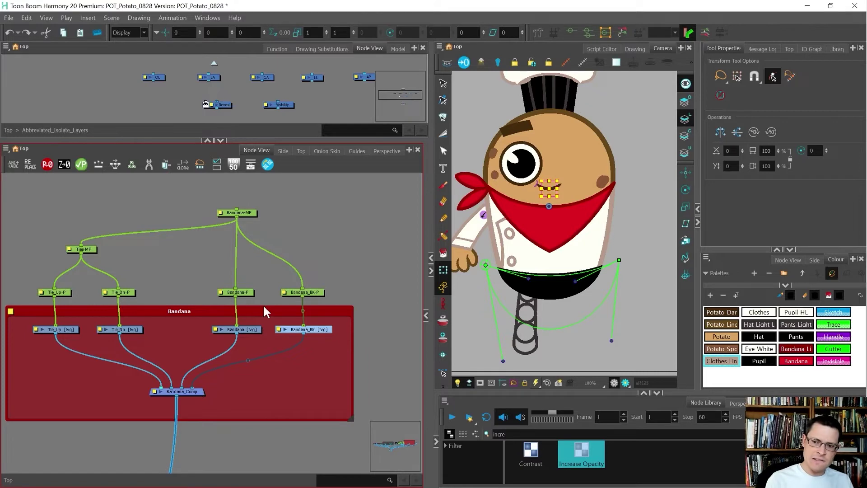
click(235, 213)
scroll(541, 204, up, 3)
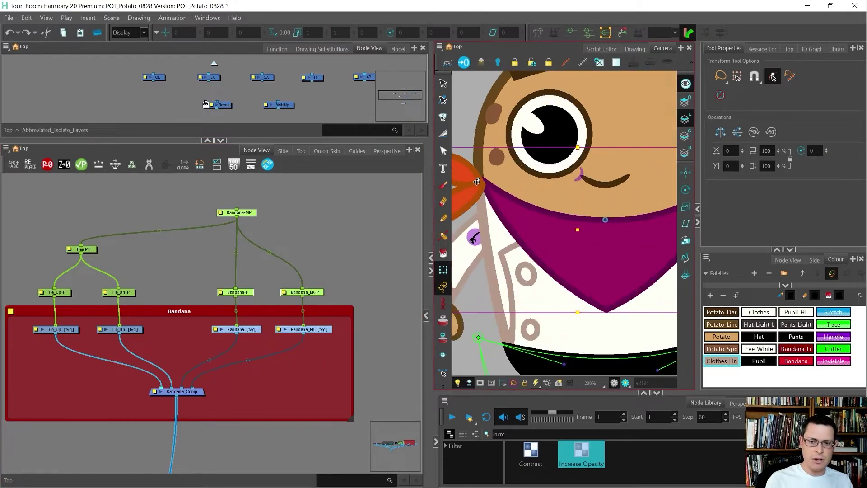
click(322, 253)
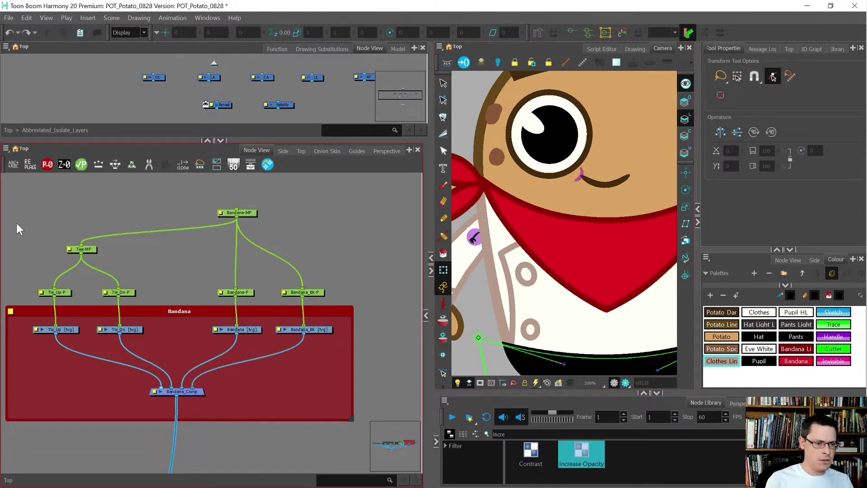
Copy the pivot of Ties-MP and paste it to Bandana-MP, Bandana-P, Bandana_BK-P and their drawings with CopyPastePivots
click(82, 249)
click(268, 164)
click(387, 238)
drag(175, 191, 339, 329)
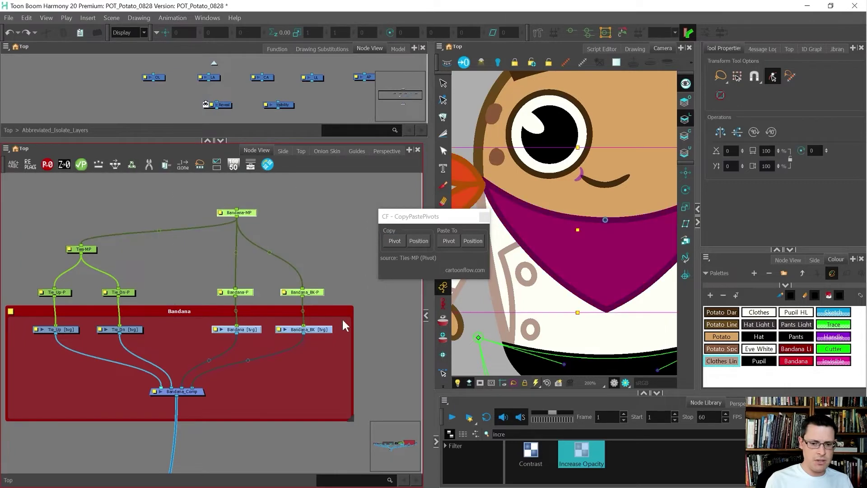
click(449, 241)
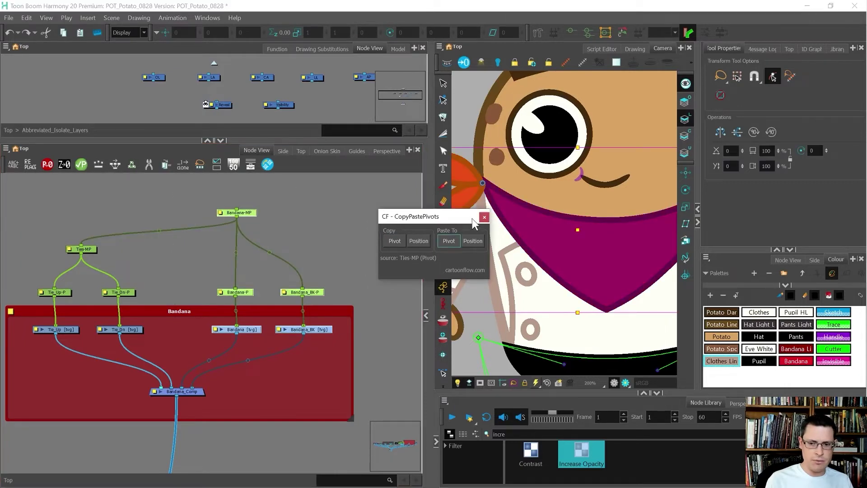
click(483, 217)
click(359, 245)
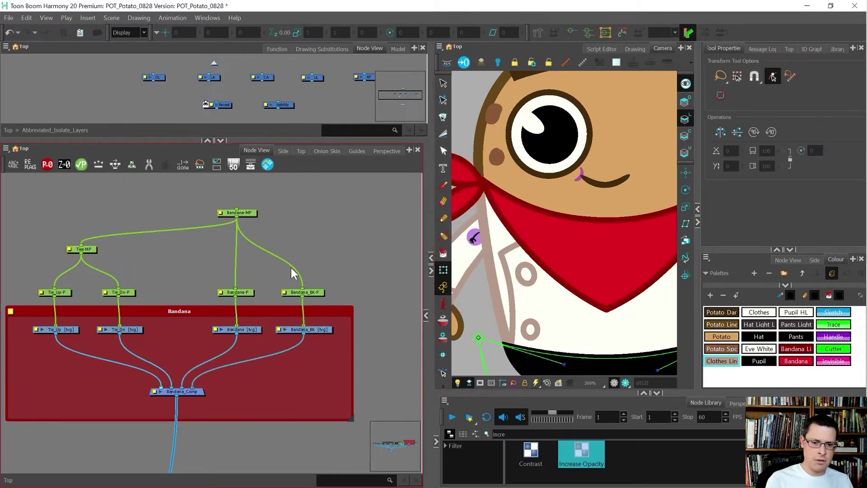
Test the Bandana-P peg by squashing the bandana horizontally to a scale of 0.65, and undo the change
click(243, 294)
scroll(253, 283, down, 3)
scroll(456, 239, down, 2)
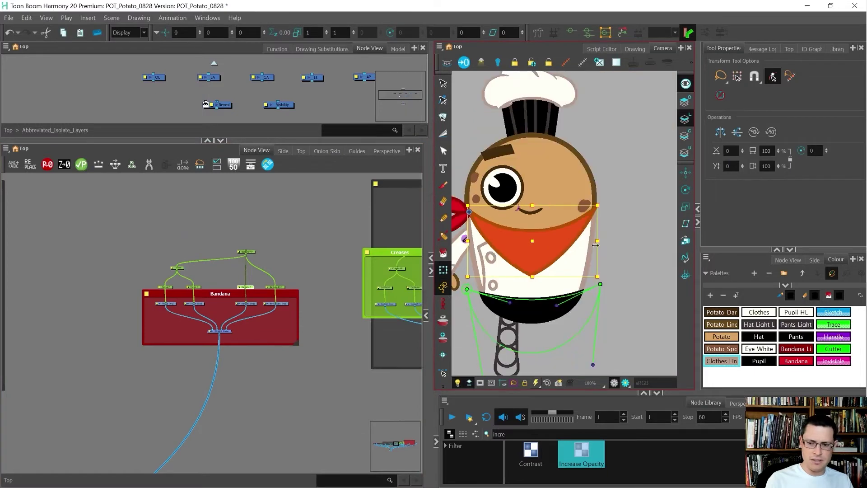
drag(595, 245, 550, 242)
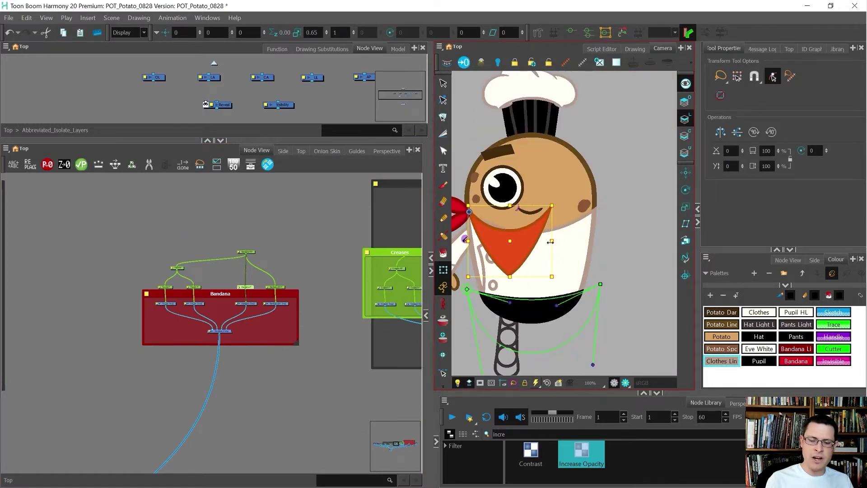
key(ctrl+z)
Test the parent peg by moving the whole bandana with its ties sideways across the body, and undo the move
key(b)
drag(494, 213, 567, 216)
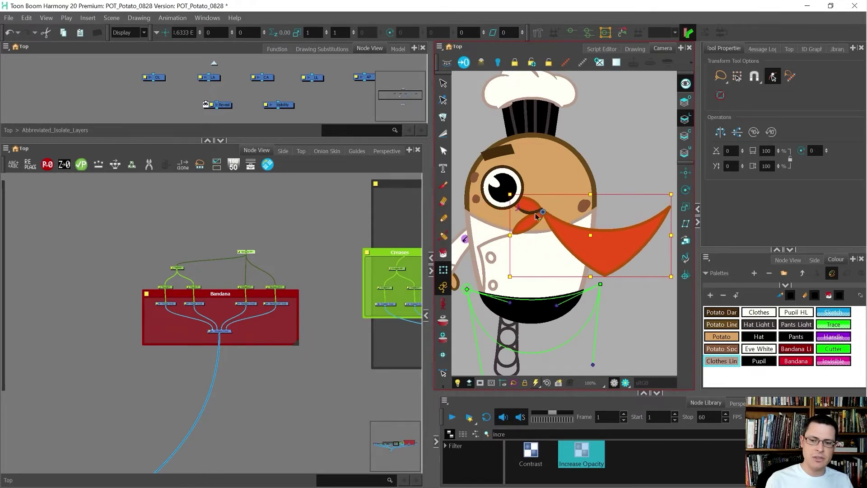
key(ctrl+z)
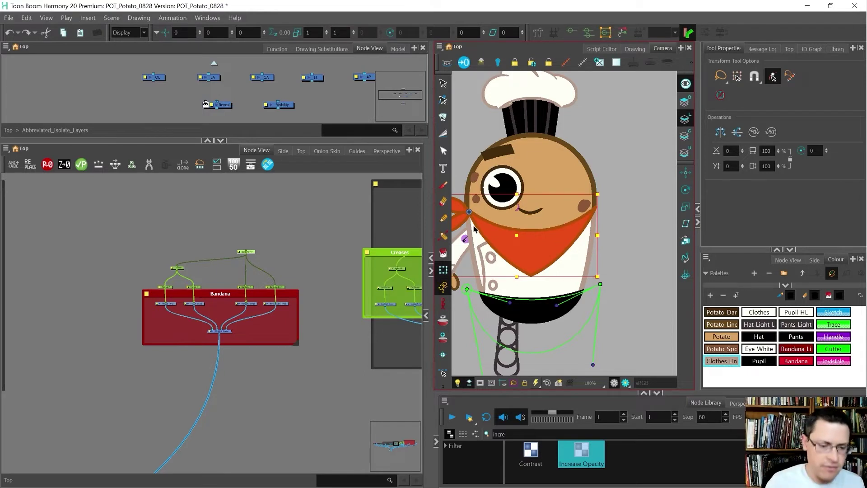
Move the whole bandana with its ties sideways so its pointed end extends past the body's edge
click(142, 213)
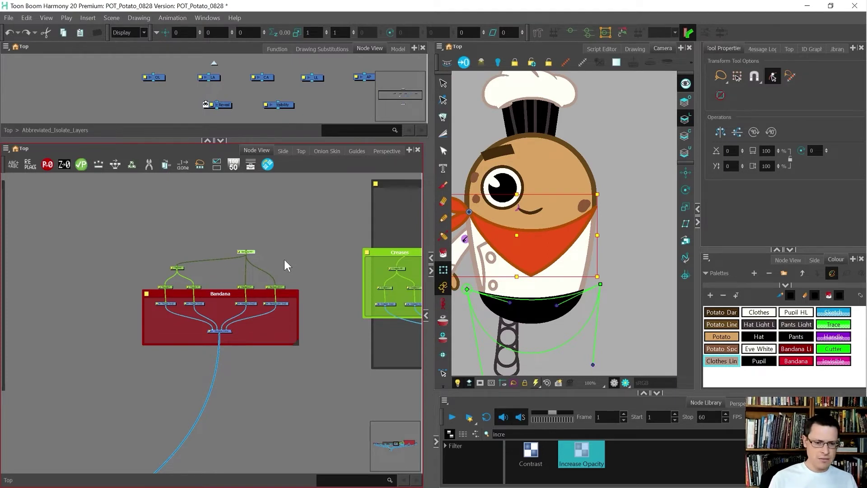
drag(511, 225, 562, 230)
scroll(608, 236, up, 2)
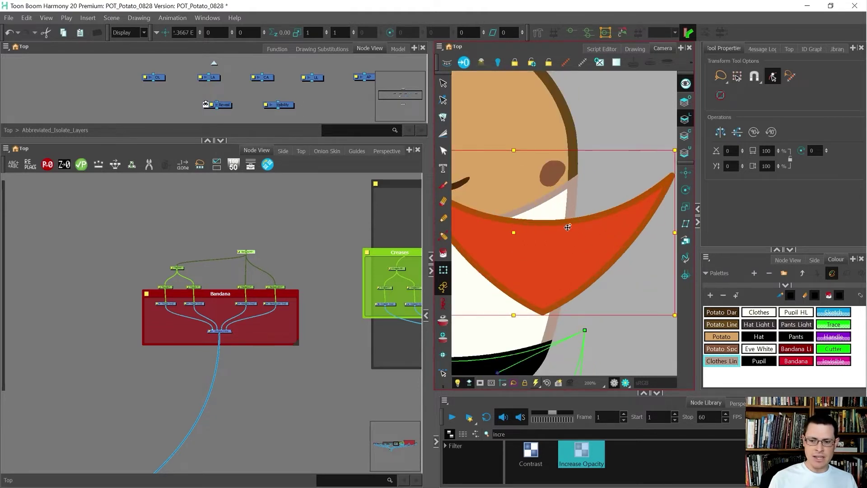
Copy the Bandana drawing's Colour art fill onto its Overlay art and recolour the copy with the Bandana Line swatch
scroll(131, 329, down, 3)
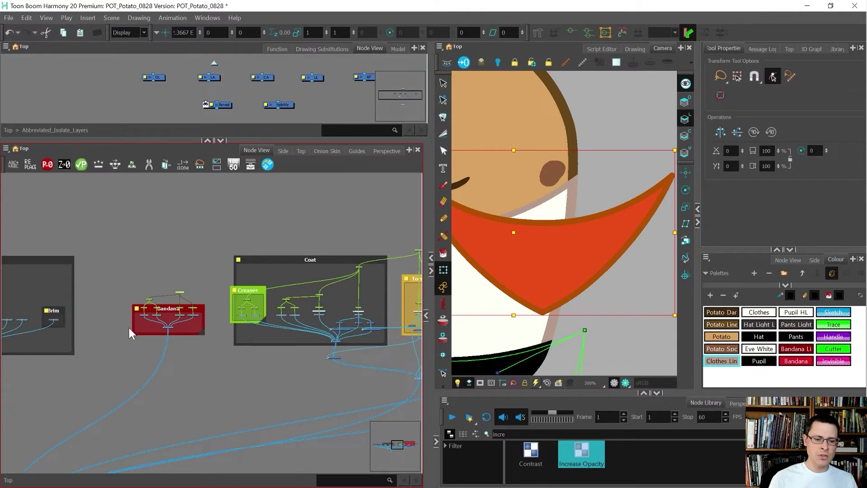
scroll(120, 323, down, 1)
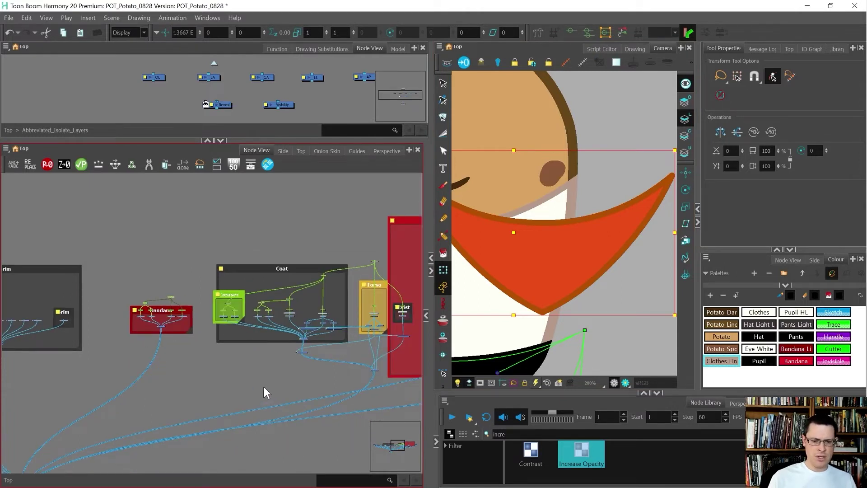
click(186, 359)
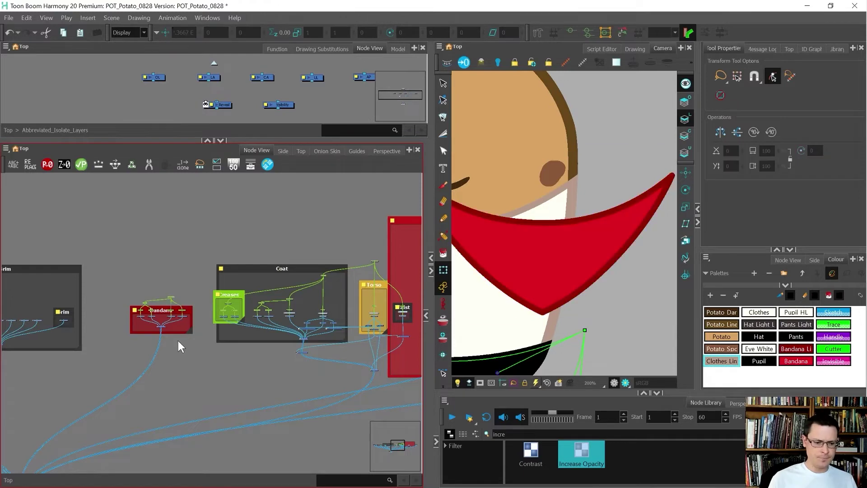
scroll(179, 343, up, 5)
click(185, 270)
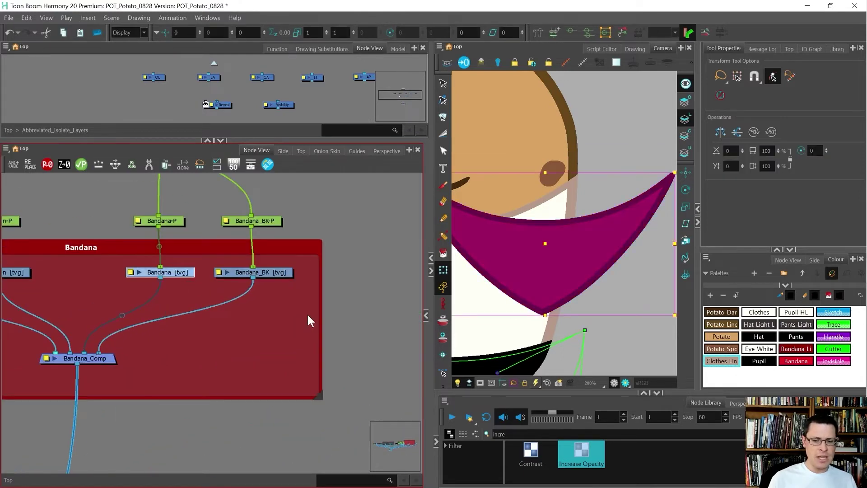
key(alt+s)
click(684, 136)
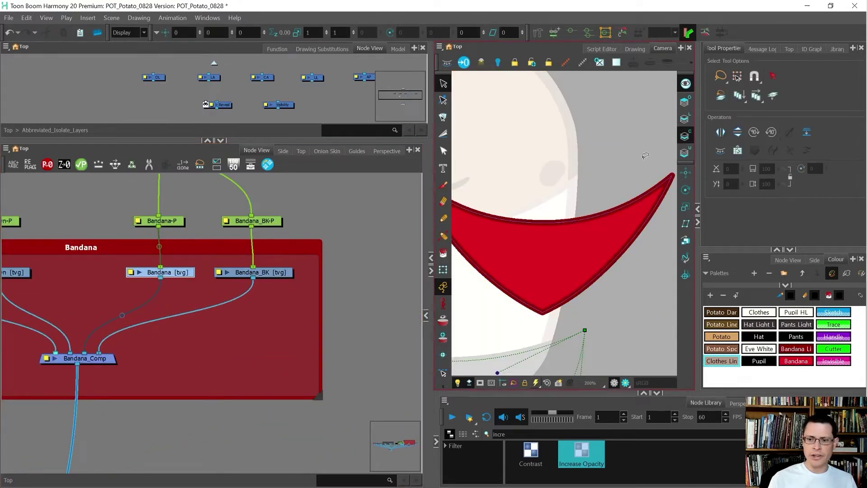
key(ctrl+a)
click(685, 103)
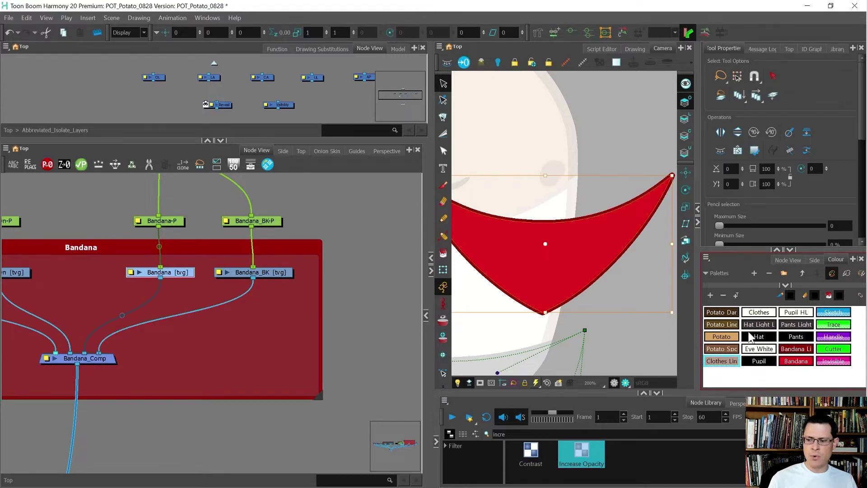
click(796, 349)
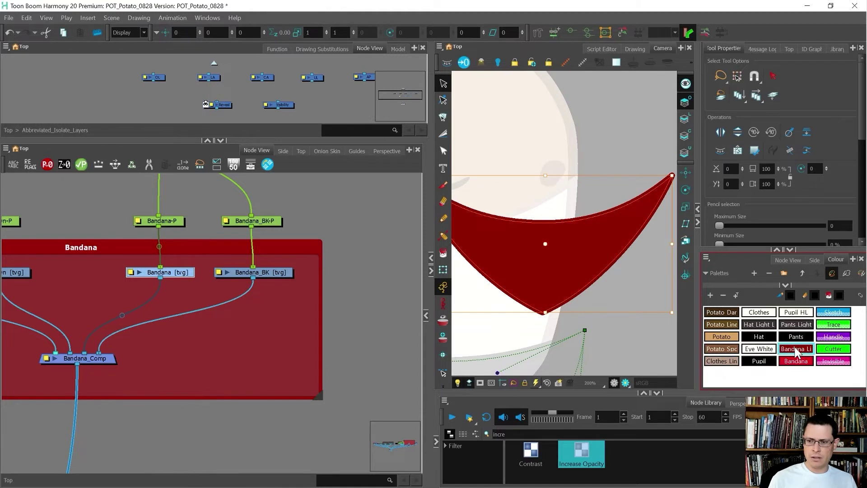
Copy the Bandana drawing's pencil outline from Line art onto its Overlay art in the Bandana Line colour
click(685, 117)
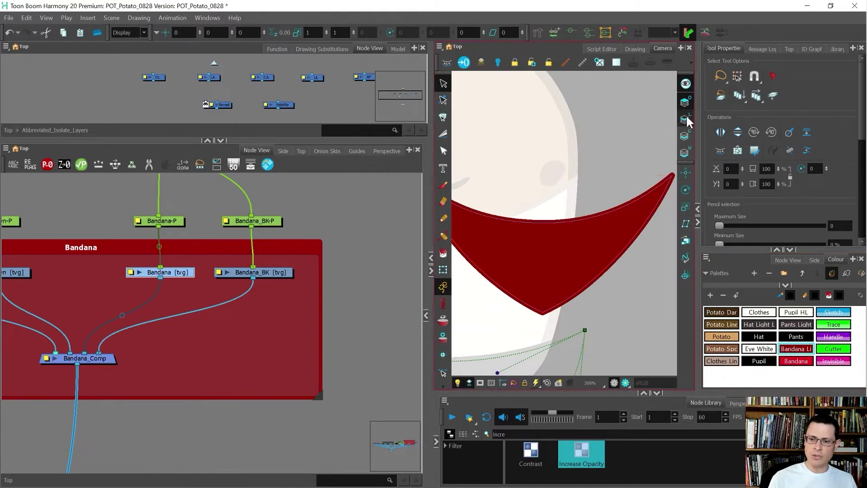
click(647, 224)
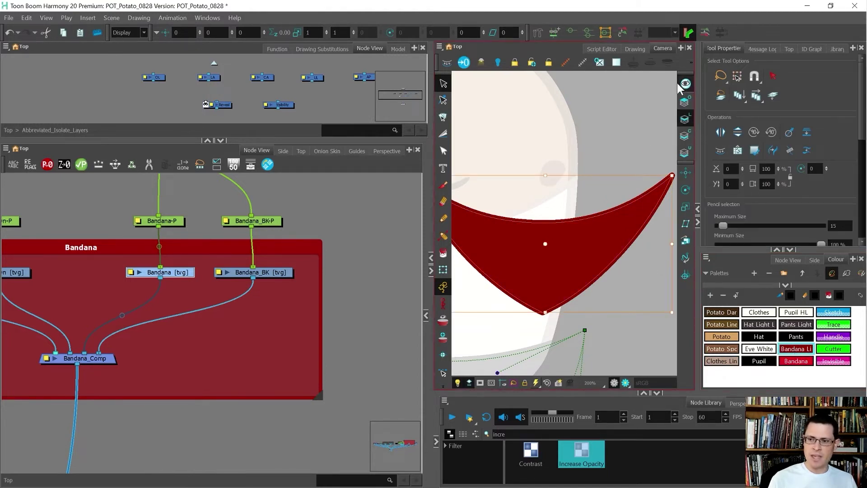
click(685, 103)
click(783, 350)
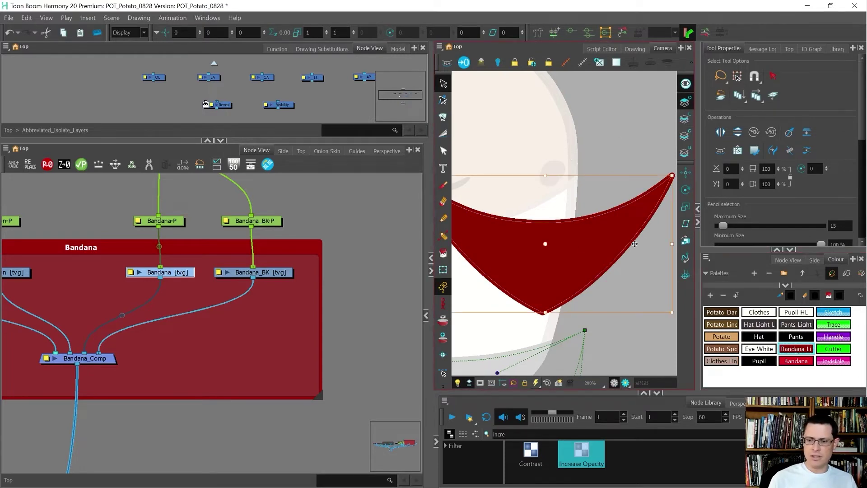
click(617, 254)
Examine the Coat drawing's Line and Overlay art and how its layers are composited, as a reference for the bandana
scroll(172, 336, down, 5)
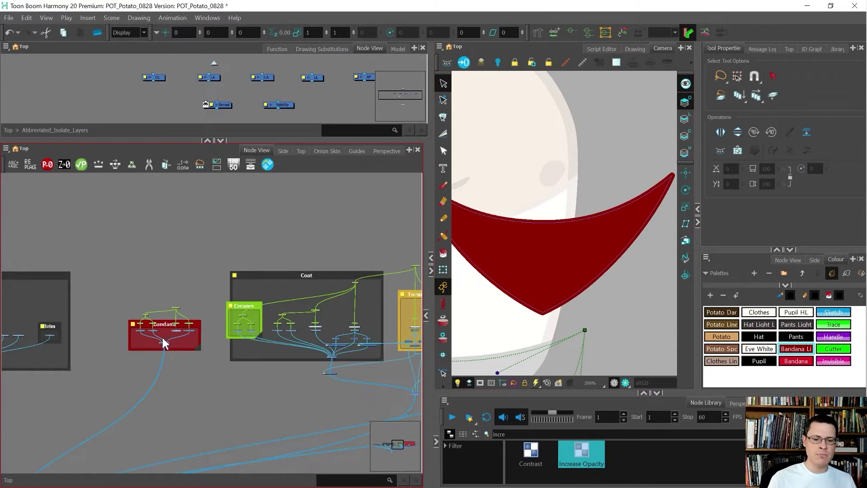
scroll(625, 221, down, 4)
key(shift+t)
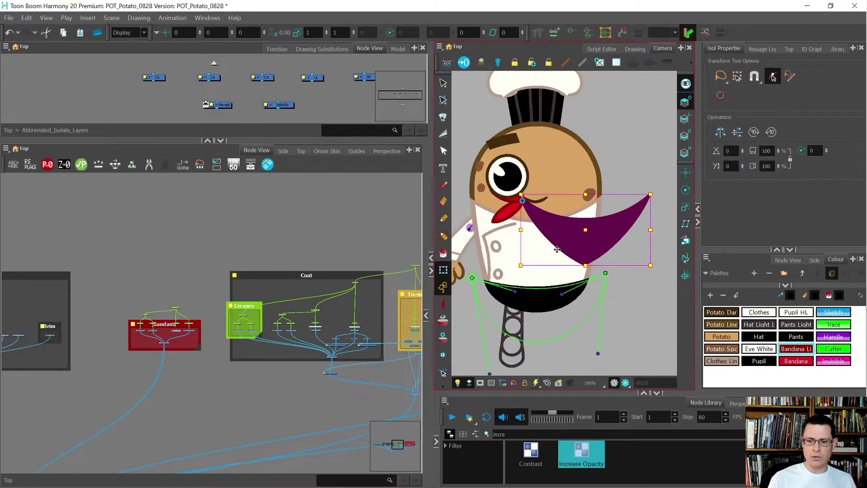
scroll(481, 235, up, 4)
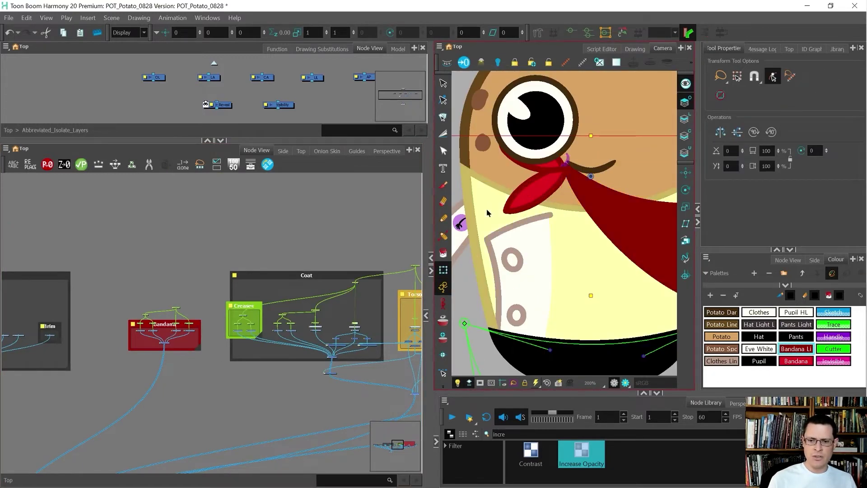
key(alt+s)
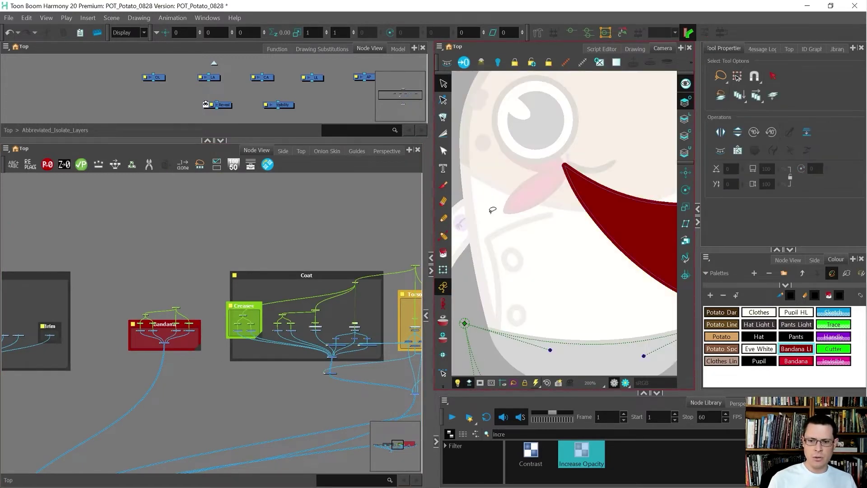
scroll(352, 346, up, 4)
scroll(359, 312, up, 2)
click(377, 295)
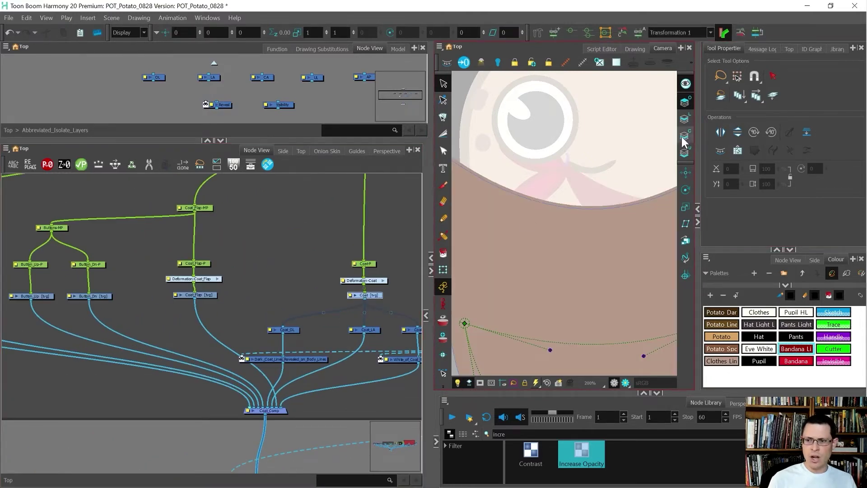
click(682, 138)
click(685, 118)
key(ctrl+a)
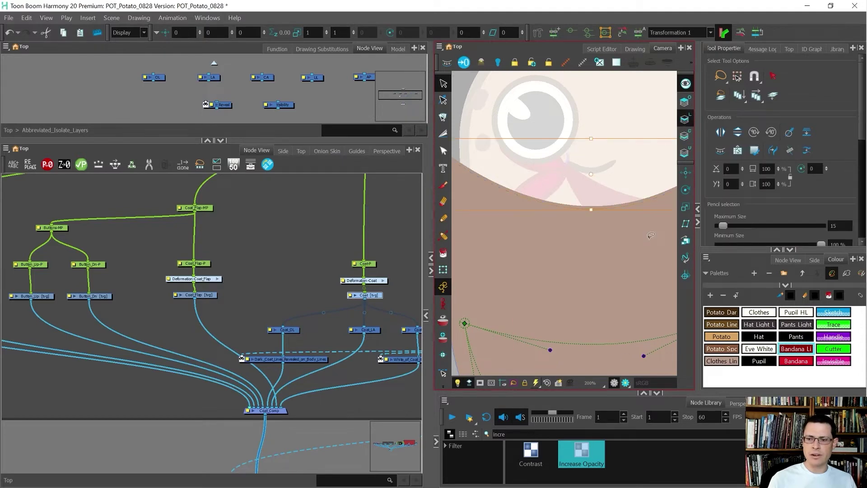
click(685, 101)
key(ctrl+a)
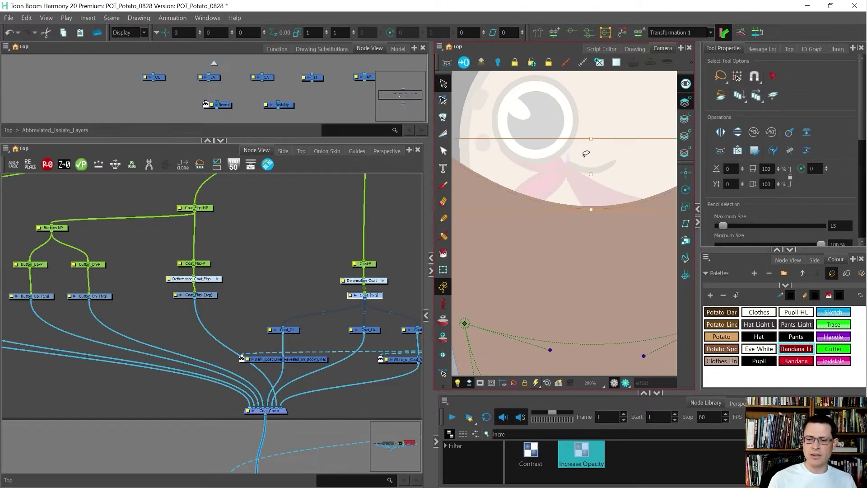
scroll(568, 193, down, 5)
key(shift+t)
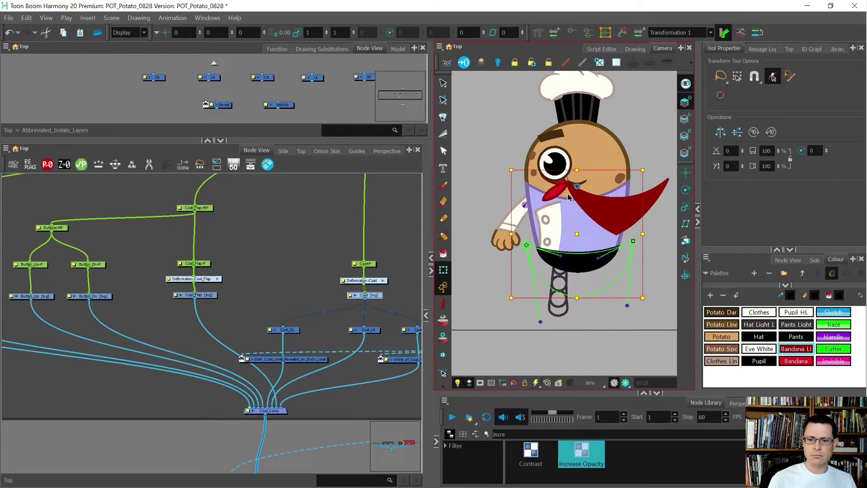
Examine how the recoloured bandana overlaps the coat and extends beyond the body's edge
scroll(280, 257, down, 6)
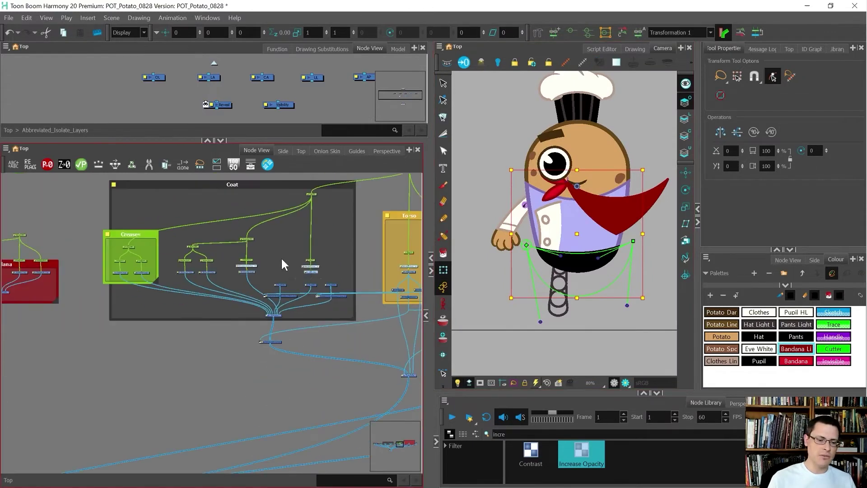
scroll(198, 253, up, 4)
scroll(193, 260, up, 1)
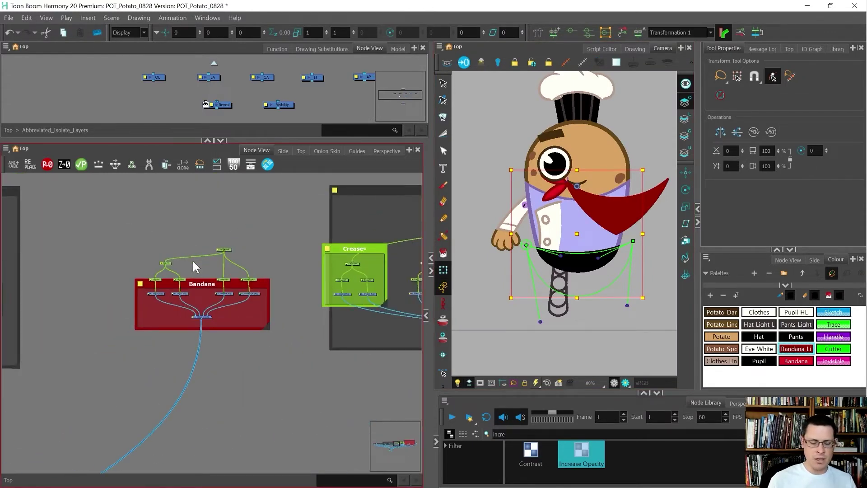
scroll(583, 216, up, 3)
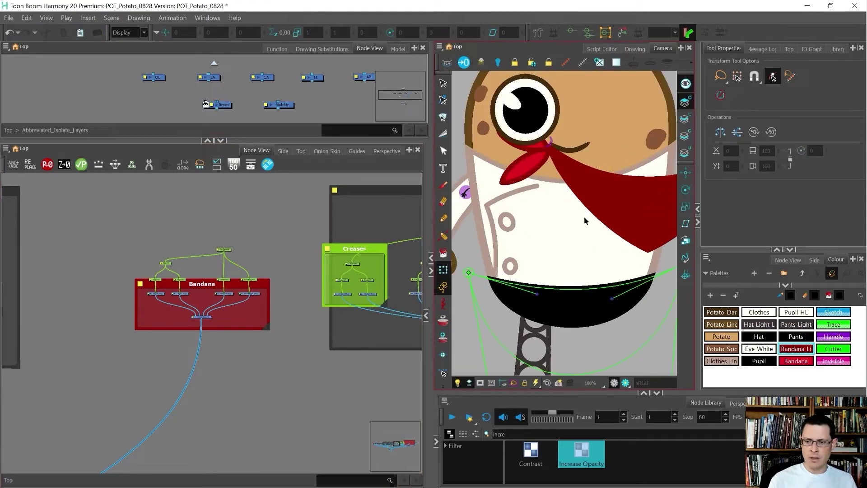
click(596, 215)
scroll(596, 215, down, 3)
scroll(546, 210, up, 3)
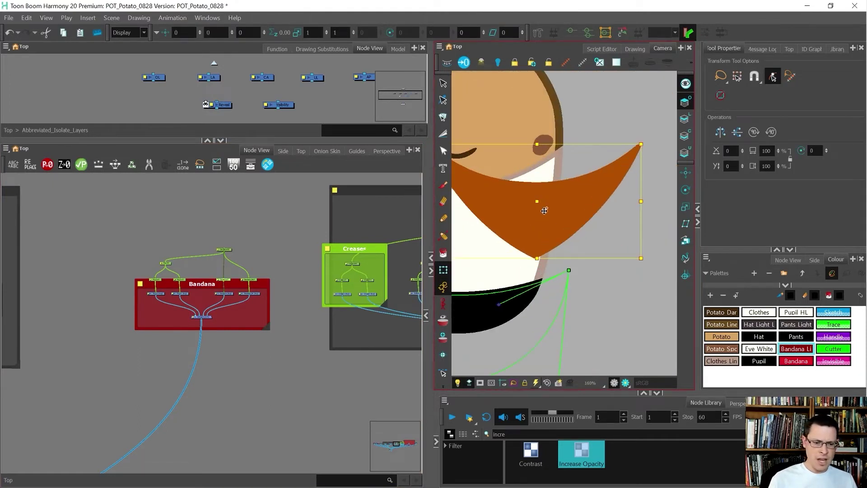
click(131, 369)
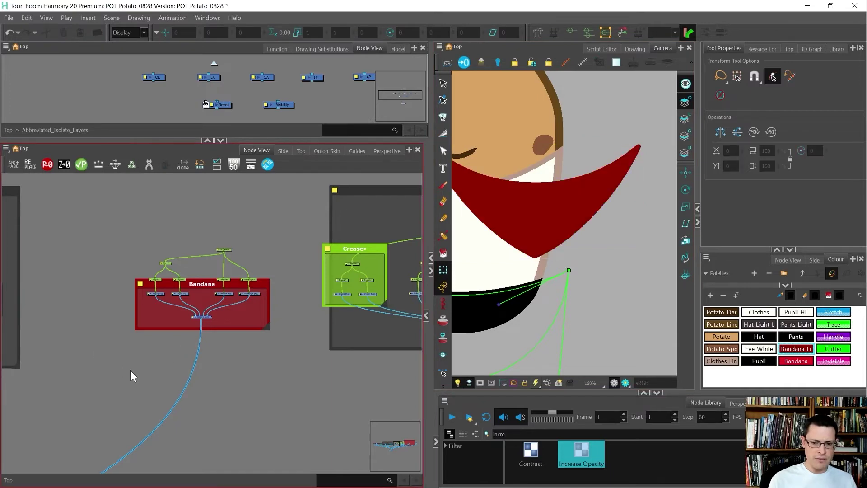
Copy the Coat_OL, Coat_LA and Coat_CA nodes with their two Revealed_on_Body cutter nodes, and paste them just below the Bandana drawings
key(grave)
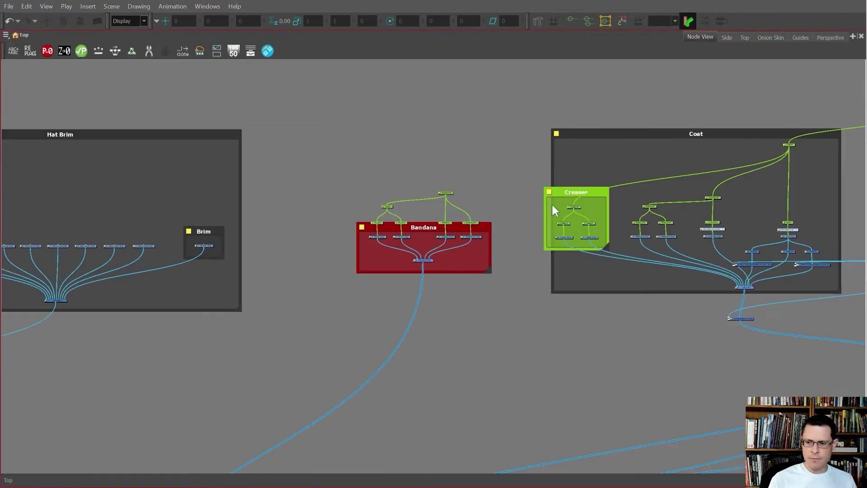
scroll(835, 253, up, 3)
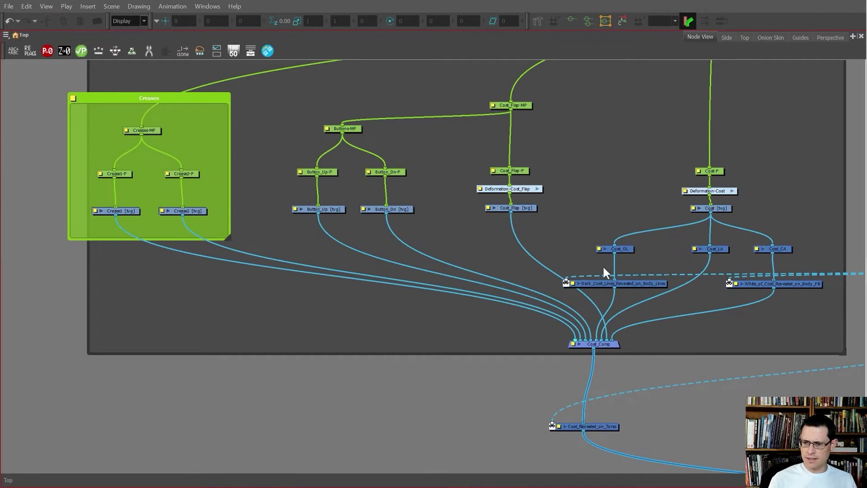
scroll(482, 281, down, 1)
scroll(717, 280, up, 1)
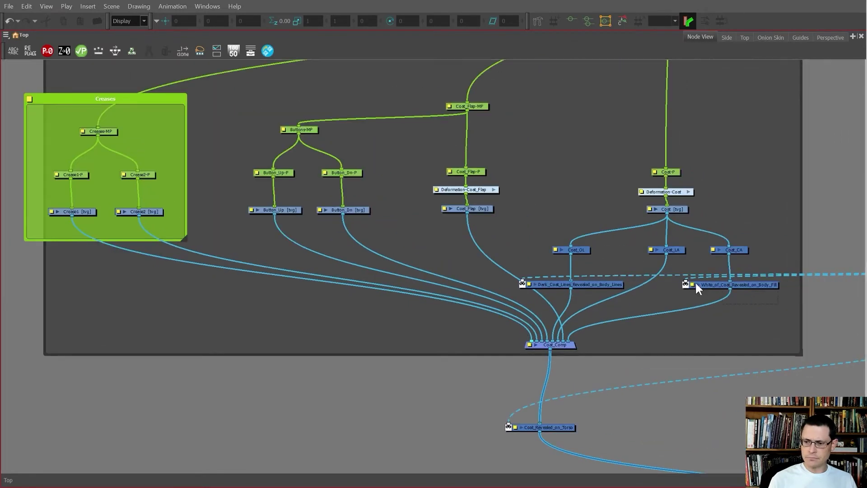
drag(497, 240, 496, 239)
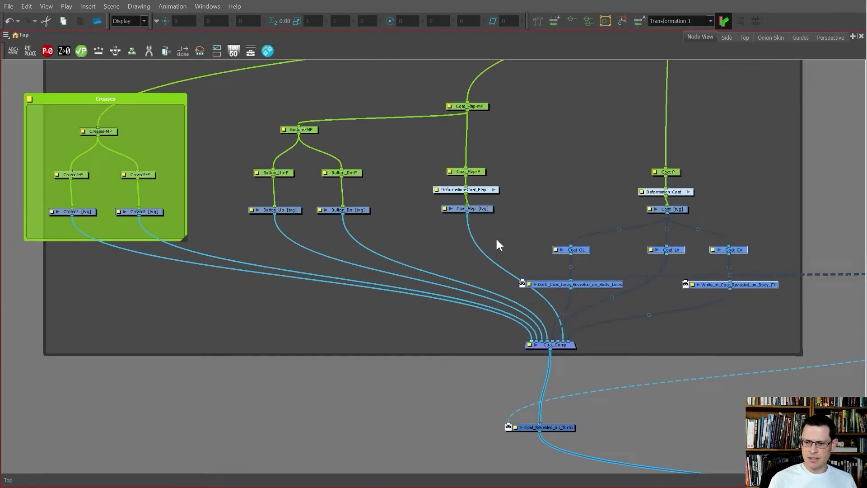
key(ctrl+c)
scroll(676, 254, down, 2)
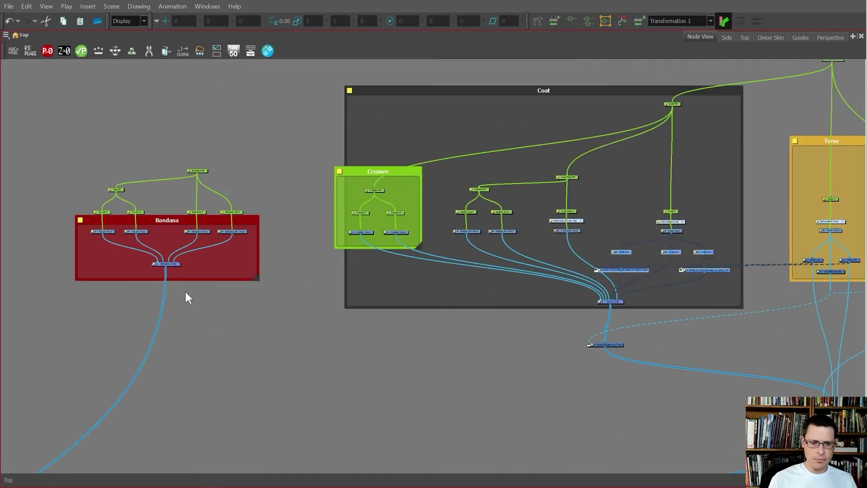
key(ctrl+v)
scroll(270, 265, up, 2)
drag(271, 265, 245, 232)
scroll(350, 289, down, 2)
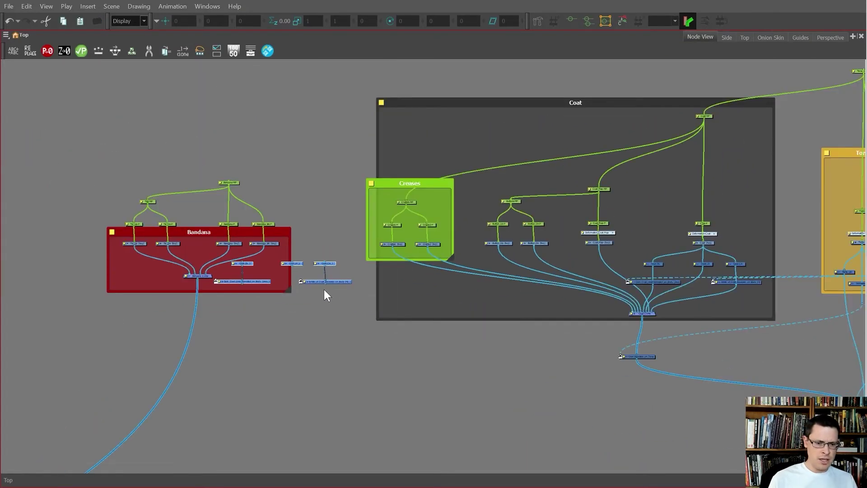
Enlarge the Bandana backdrop so that it encloses all the pasted coat nodes
drag(294, 290, 368, 320)
scroll(275, 166, up, 2)
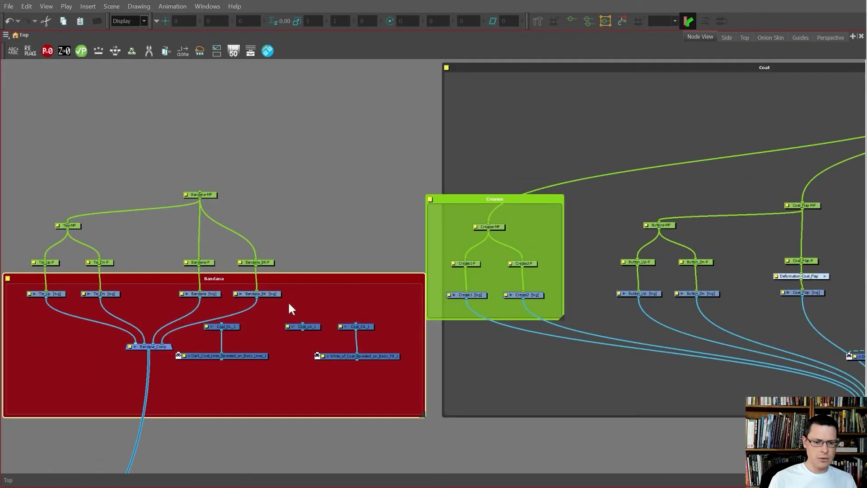
click(370, 370)
scroll(369, 370, up, 1)
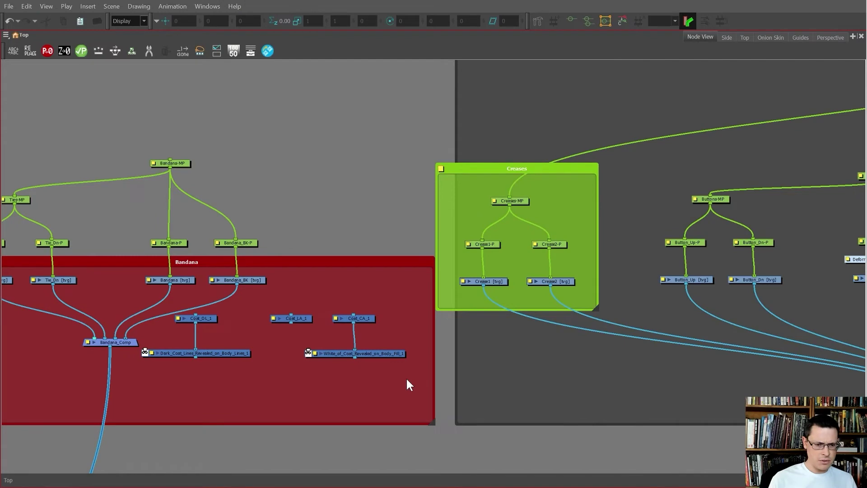
Replace "Coat" with "Bandana" in the names of the five pasted nodes inside the Bandana backdrop
drag(406, 379, 338, 358)
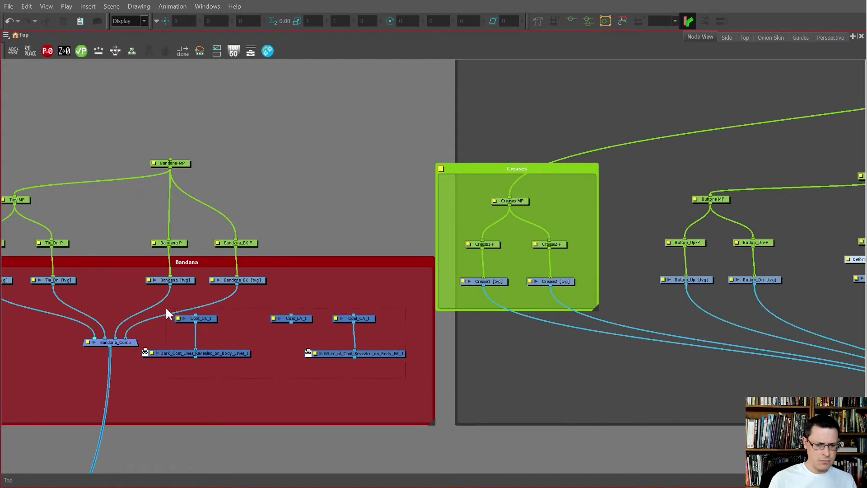
drag(165, 306, 165, 306)
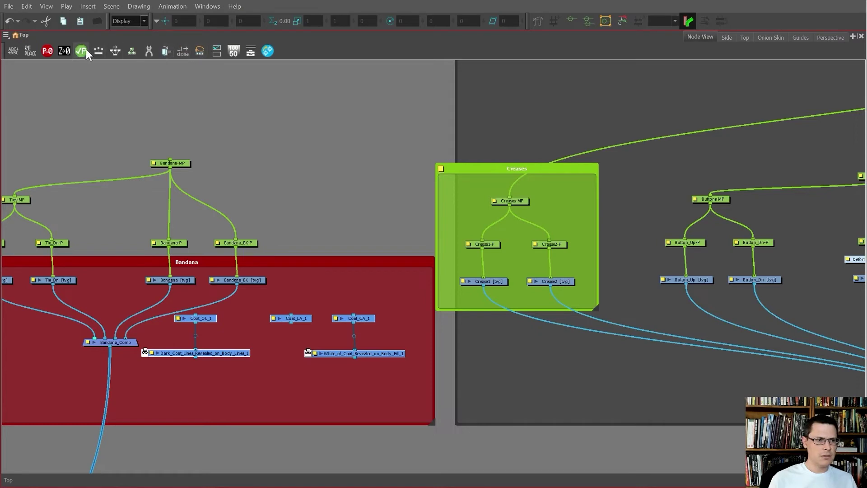
click(29, 51)
click(462, 235)
text(Coat)
key(Tab)
text(Bandana)
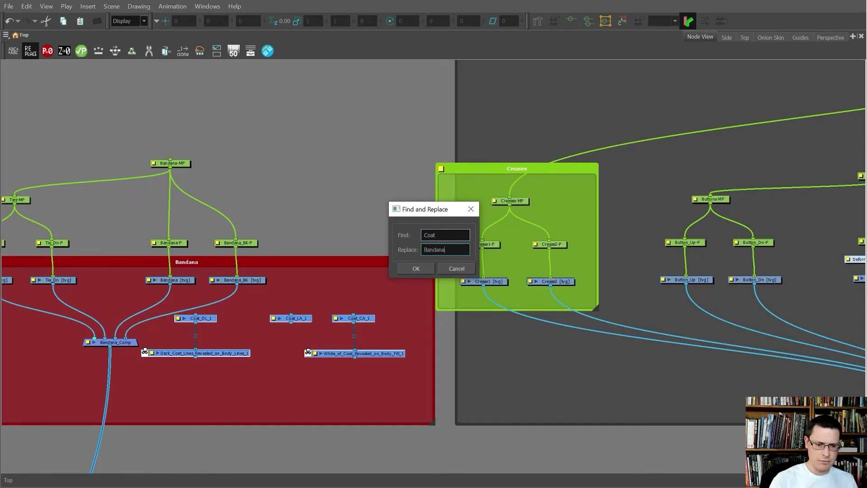
key(Return)
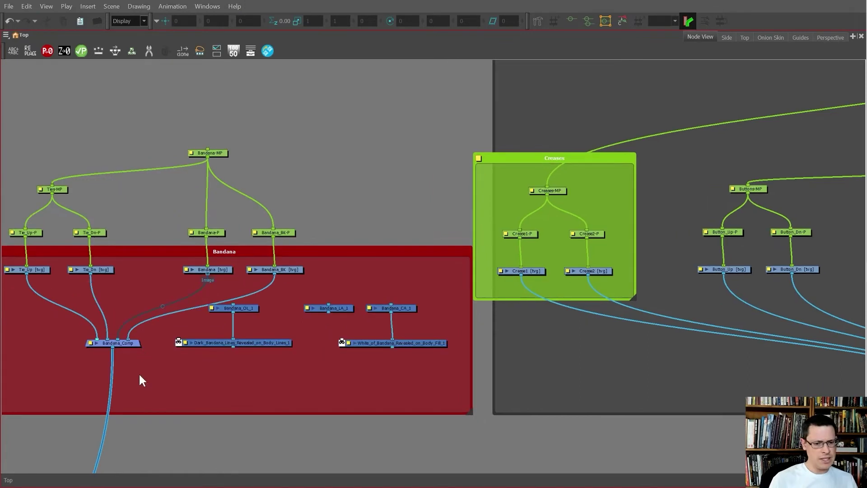
Spread out the bandana network, moving Bandana_Comp and the tie branch away from the Bandana drawing and its pasted cutter nodes
drag(139, 375, 106, 366)
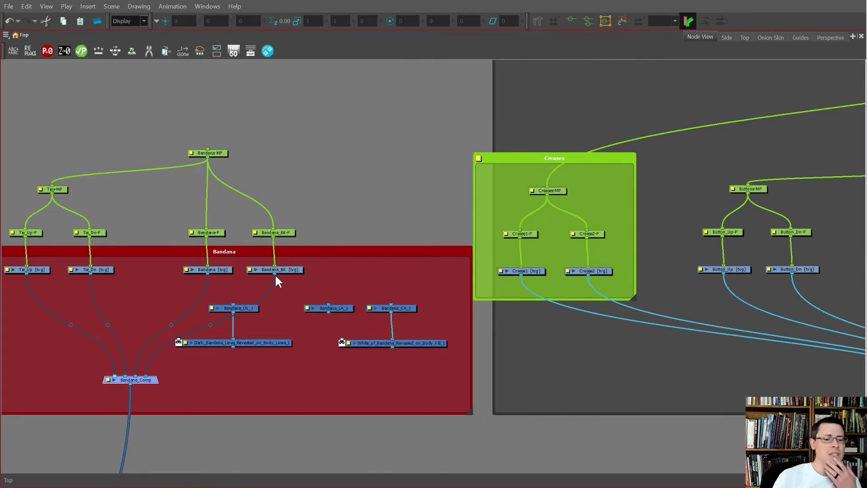
scroll(429, 258, down, 3)
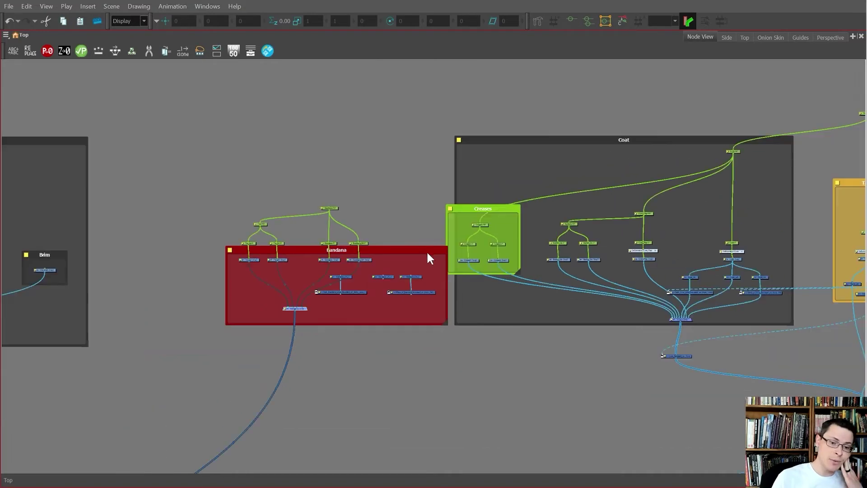
drag(207, 163, 243, 293)
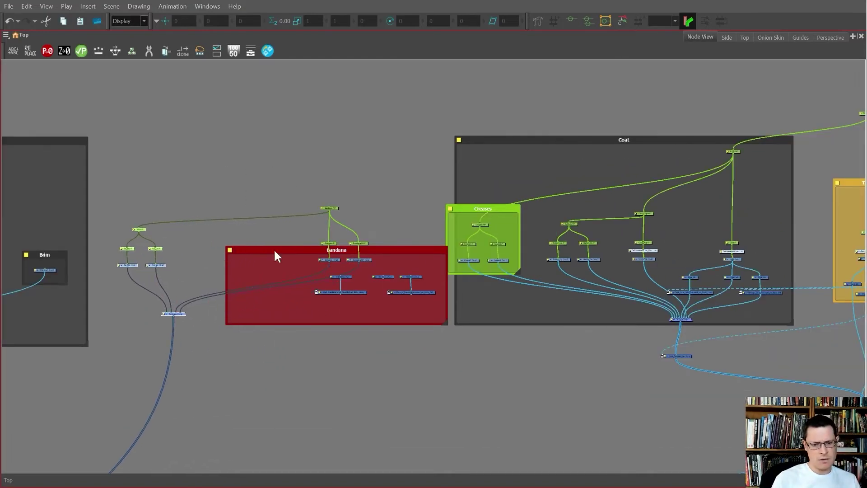
drag(303, 176, 269, 267)
drag(465, 319, 216, 269)
scroll(226, 270, up, 5)
Disconnect the Bandana drawing from Bandana_Comp and connect it to Bandana_OL_1, Bandana_LA_1 and Bandana_CA_1 instead
click(359, 270)
drag(406, 274, 533, 266)
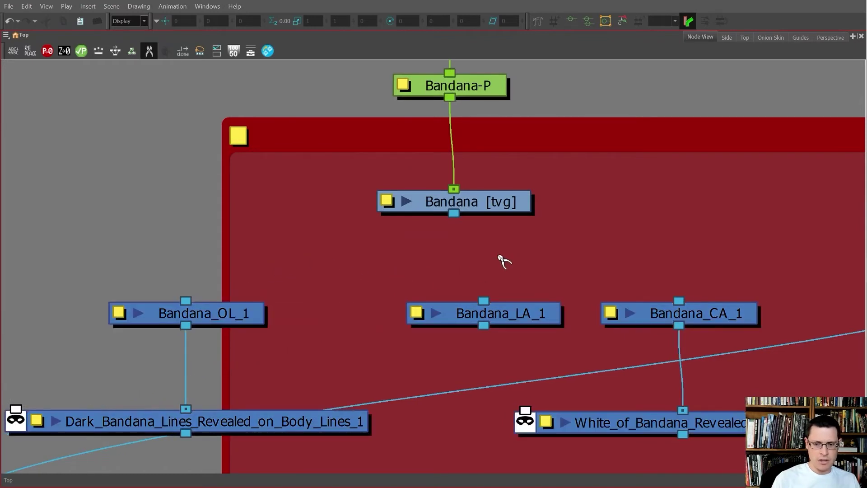
drag(454, 215, 263, 305)
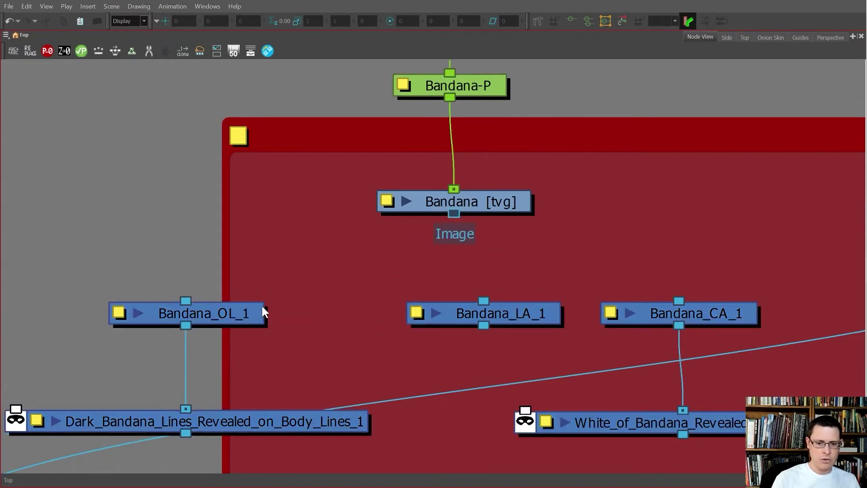
drag(454, 214, 648, 314)
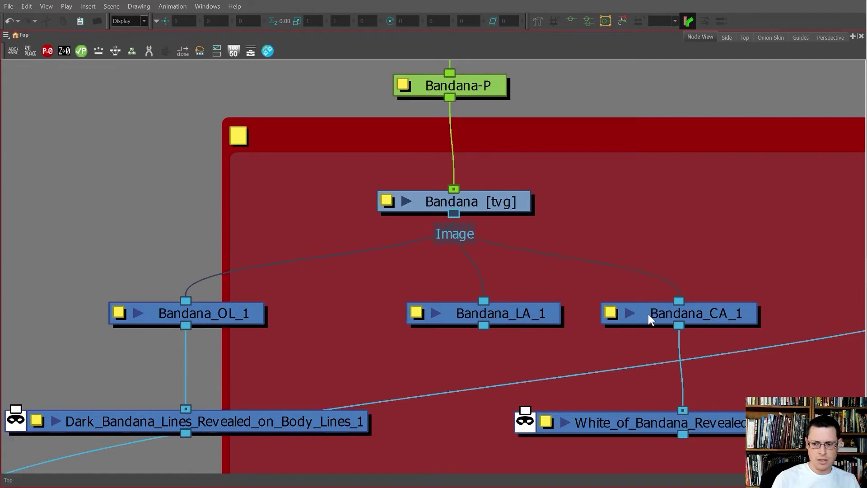
scroll(556, 270, down, 3)
scroll(472, 280, down, 2)
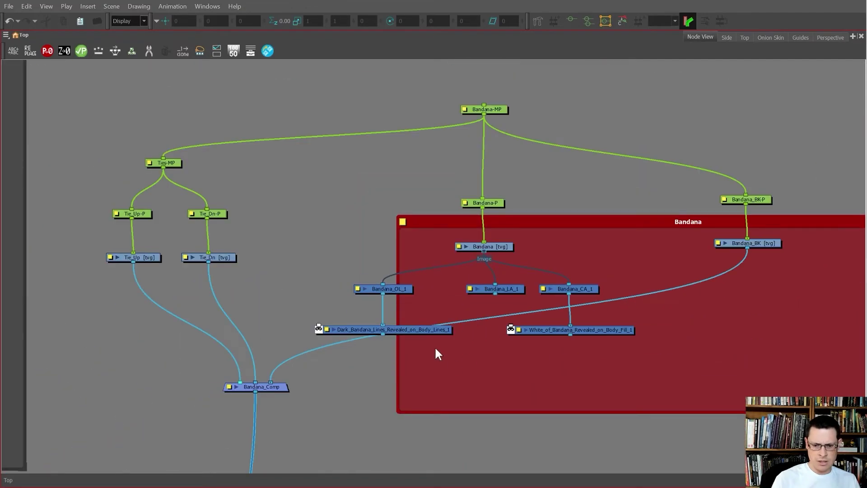
Remove the "_1" suffix from the Bandana_OL, LA and CA nodes and their two Revealed_on_Body cutters
scroll(484, 319, down, 2)
scroll(471, 348, up, 2)
drag(470, 346, 179, 271)
scroll(429, 300, up, 1)
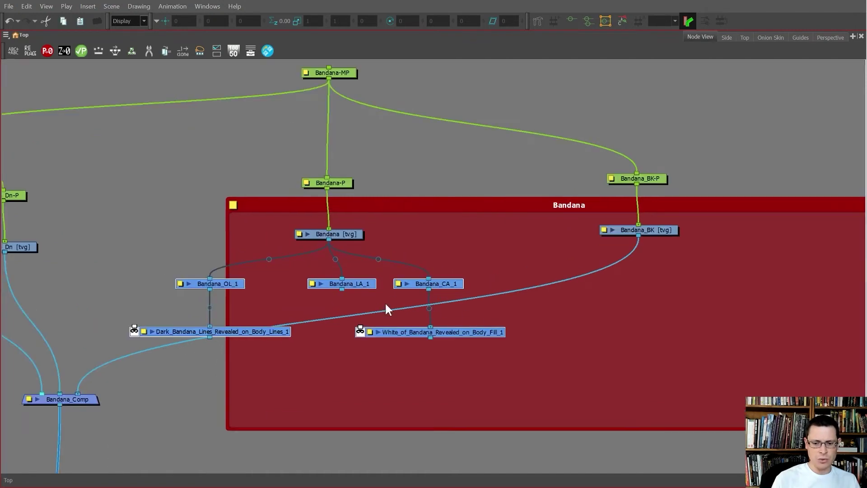
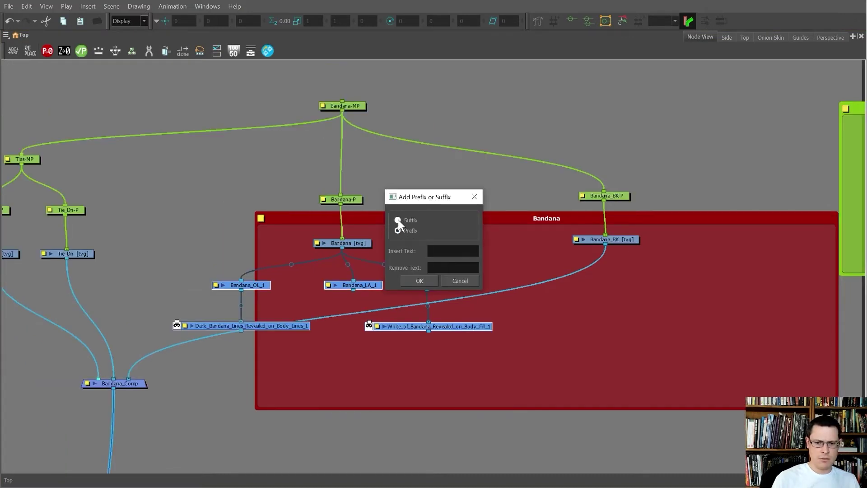
click(453, 267)
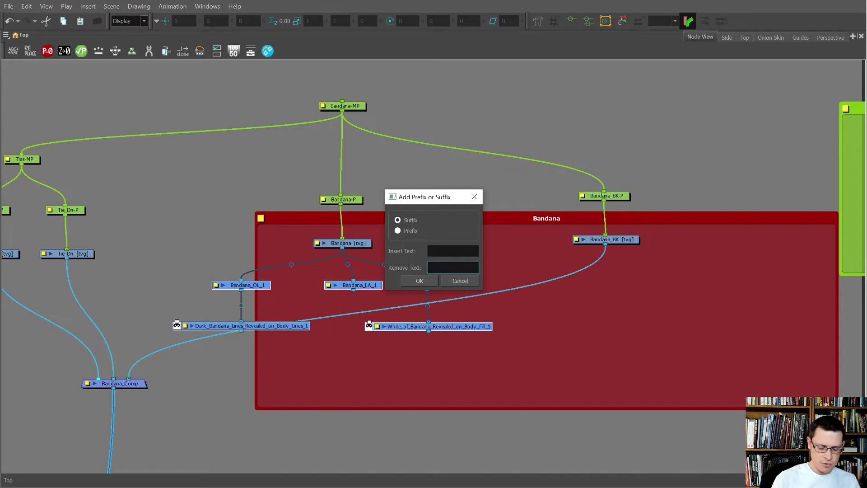
text(_1)
key(Return)
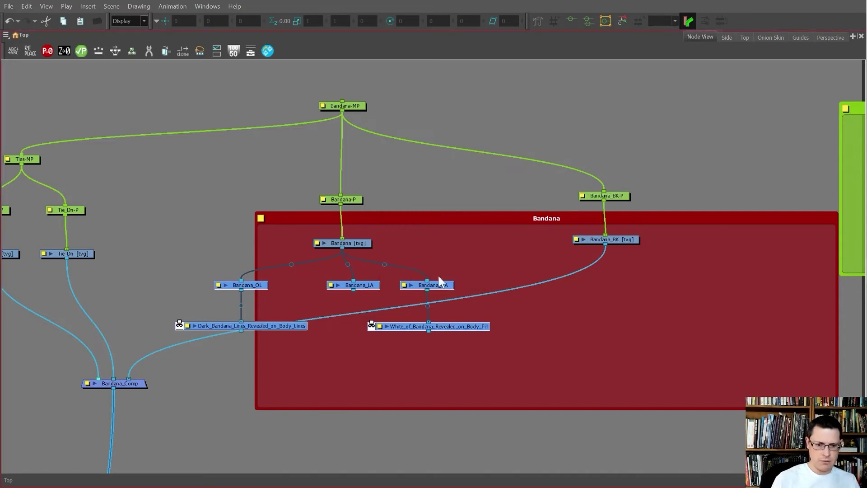
Duplicate the Bandana_OL, Bandana_LA and Bandana_CA nodes with their two cutters, placing the copies near the Bandana_BK drawing
drag(508, 345, 94, 276)
key(ctrl+c)
key(ctrl+v)
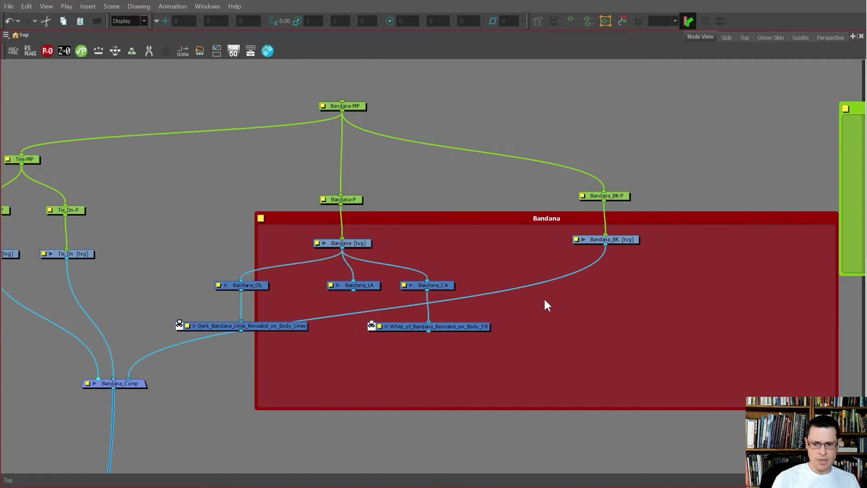
click(540, 281)
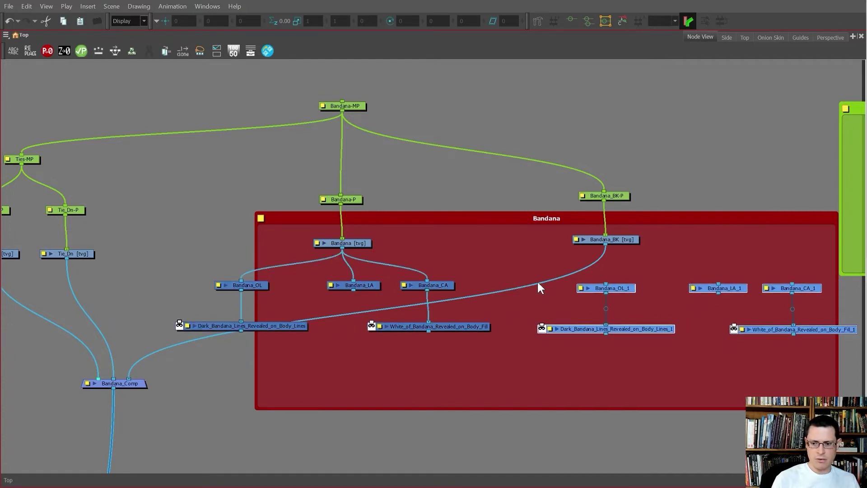
Rearrange the Bandana and Bandana_BK branches so that the Bandana_BK drawing and peg sit above the duplicated cutter nodes
scroll(369, 285, down, 2)
scroll(501, 230, up, 1)
click(502, 226)
drag(502, 227, 536, 265)
scroll(535, 264, down, 2)
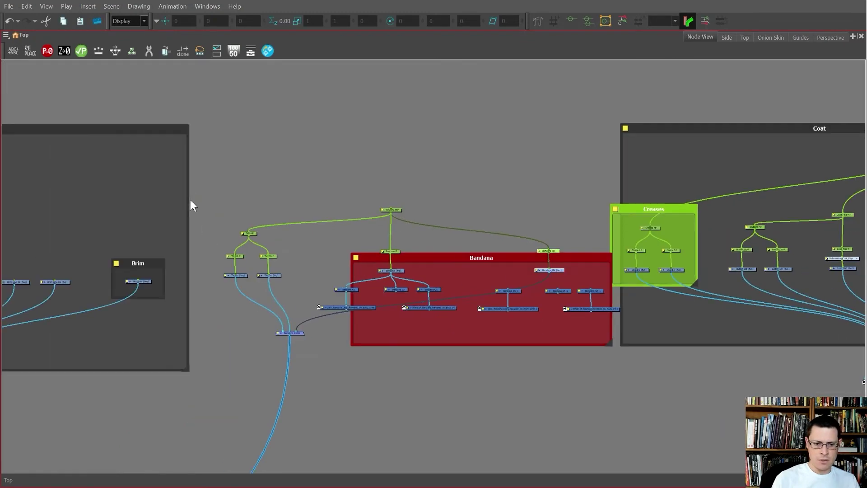
drag(207, 164, 563, 324)
scroll(552, 271, up, 4)
click(550, 272)
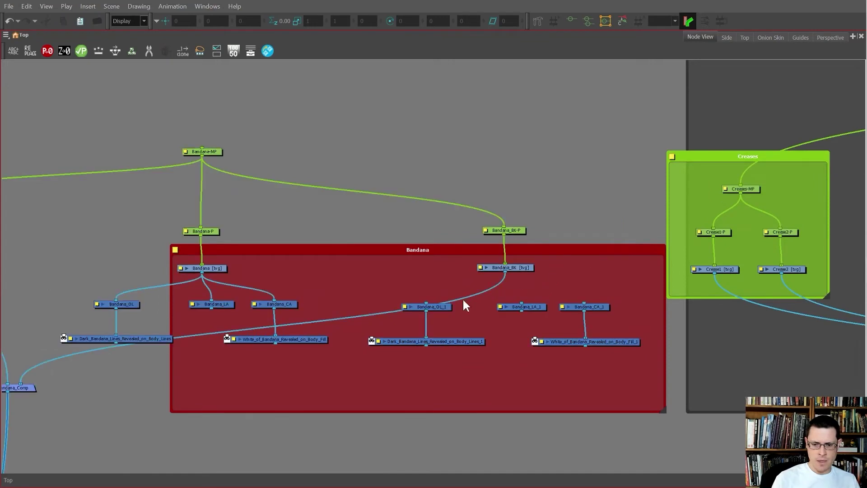
Disconnect Bandana_BK from Bandana_Comp and connect it to the duplicated Bandana_OL_1, Bandana_LA_1 and Bandana_CA_1 nodes
key(alt+shift+x)
drag(473, 300, 457, 280)
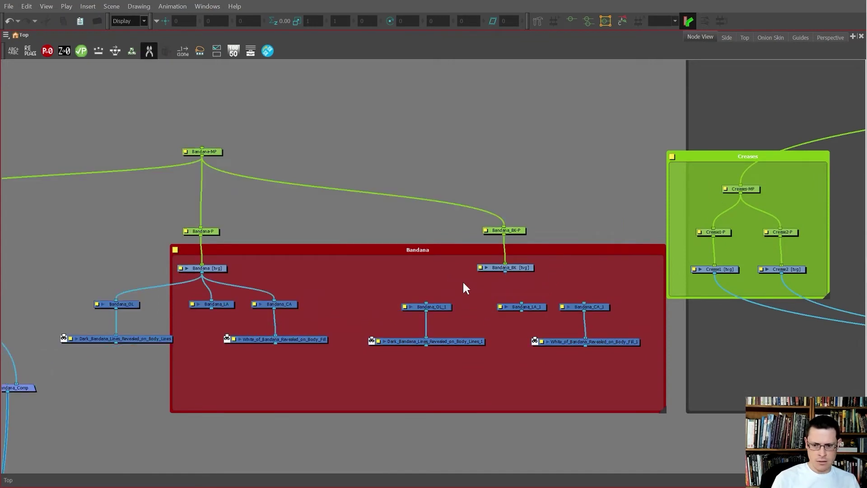
scroll(491, 289, up, 3)
drag(513, 259, 413, 316)
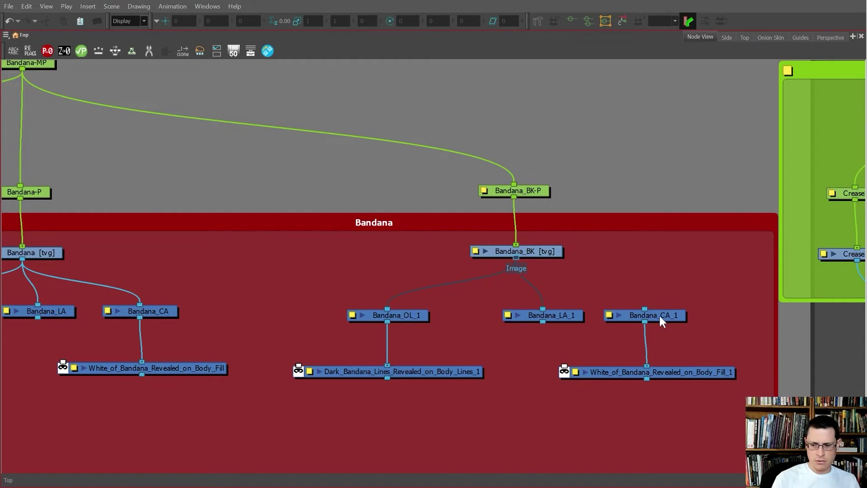
scroll(452, 292, down, 1)
drag(550, 342, 663, 387)
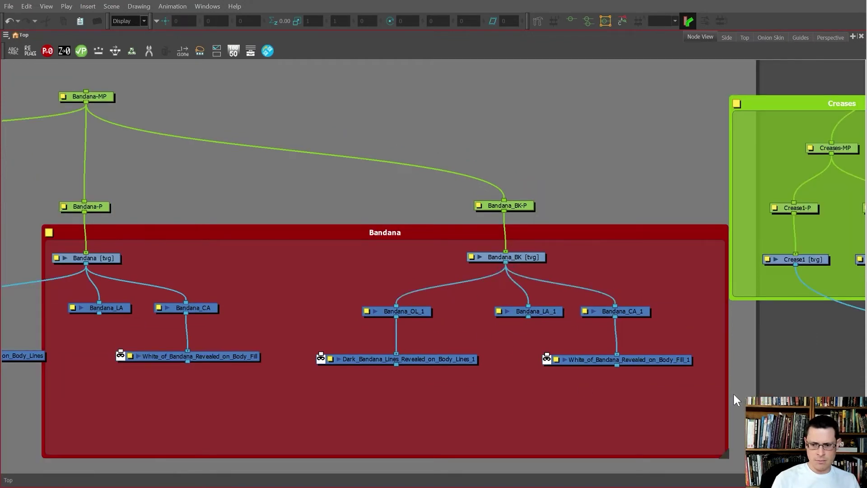
Replace "Bandana" with "Bandana_BK" in the names of the five nodes below the Bandana_BK drawing
drag(367, 288, 367, 289)
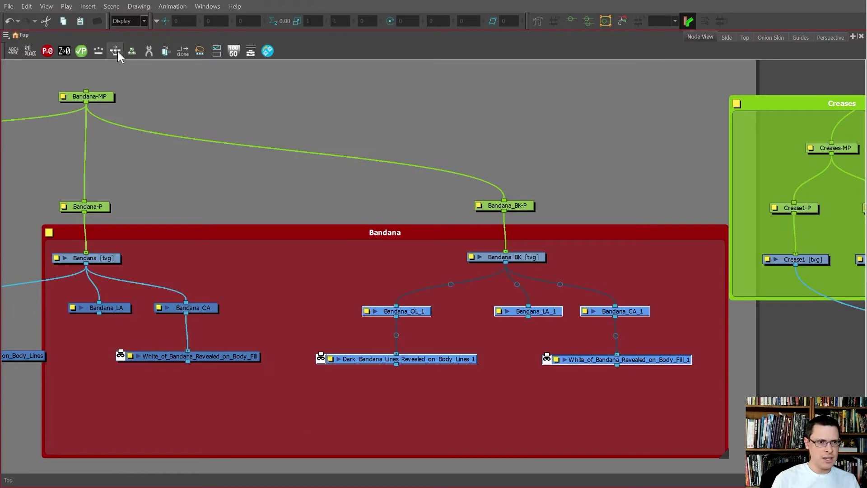
click(31, 52)
click(423, 235)
text(Bandana)
key(Tab)
text(Ban)
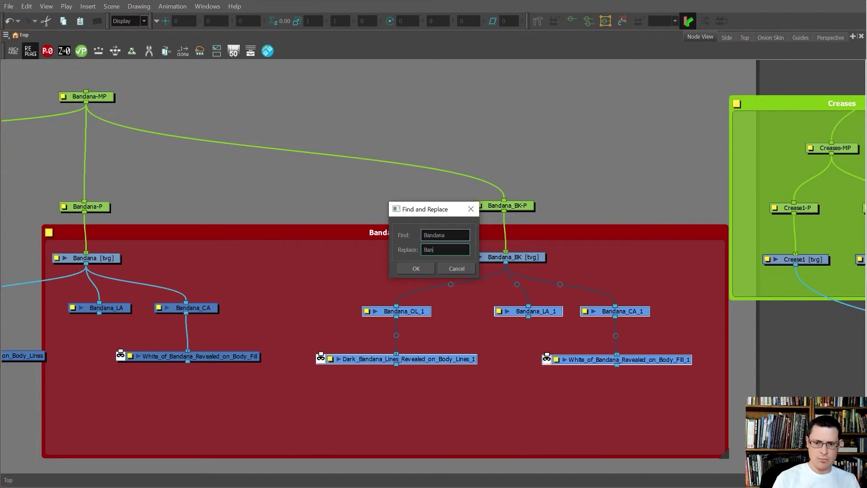
text(dana_BK)
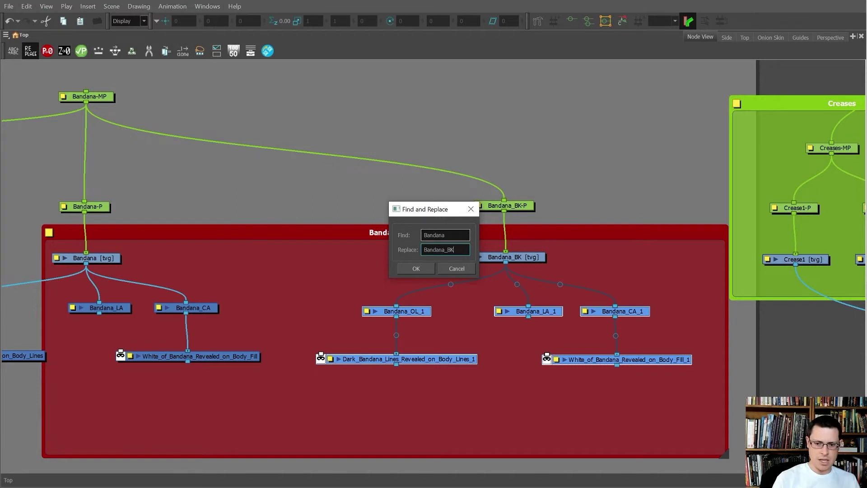
key(Return)
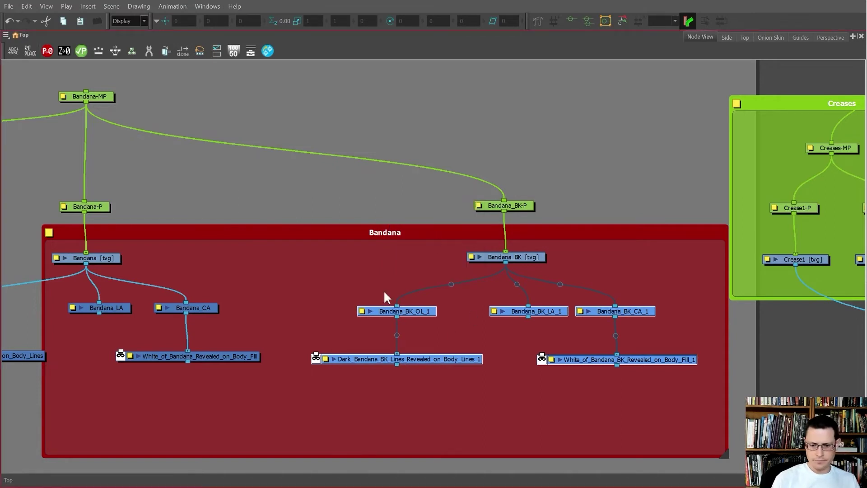
Remove the "_1" suffix from the five renamed Bandana_BK nodes
click(13, 51)
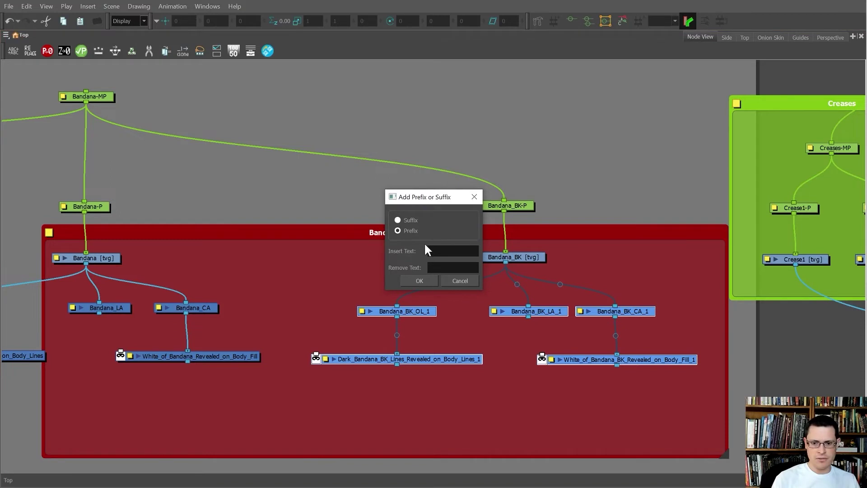
click(401, 219)
click(452, 267)
text(_1)
key(Return)
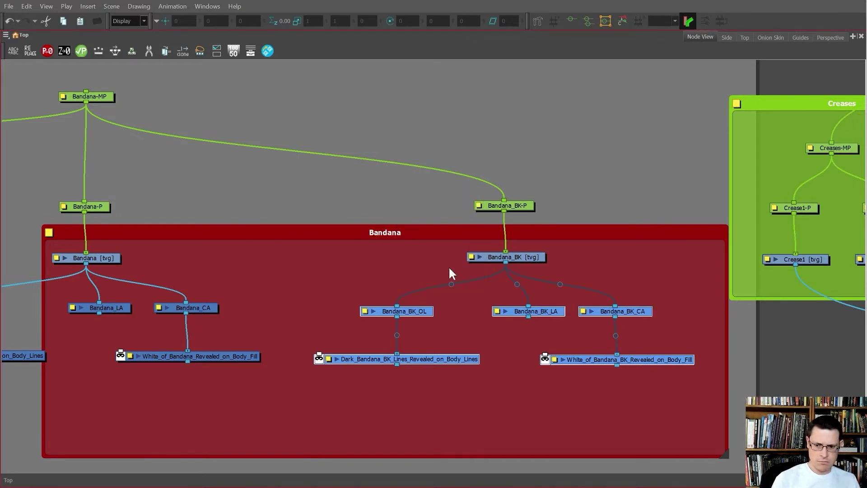
Move Bandana_Comp lower to make room for the new connections
scroll(449, 269, down, 6)
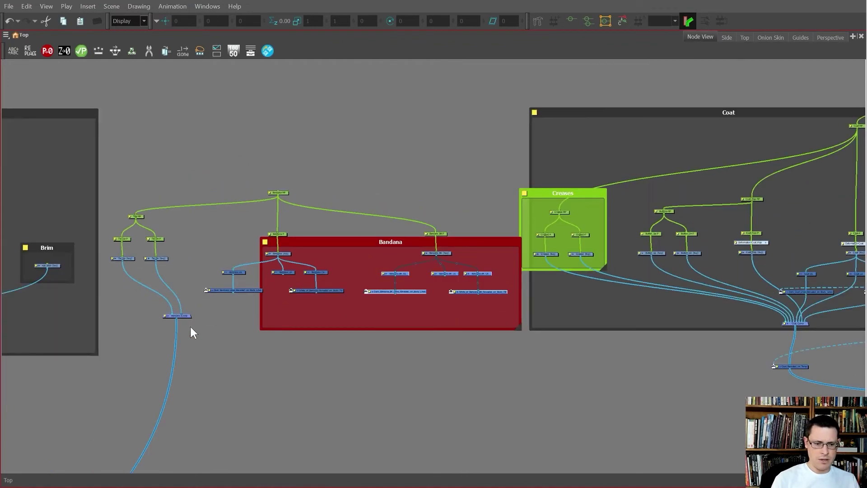
drag(172, 316, 178, 354)
scroll(189, 311, down, 2)
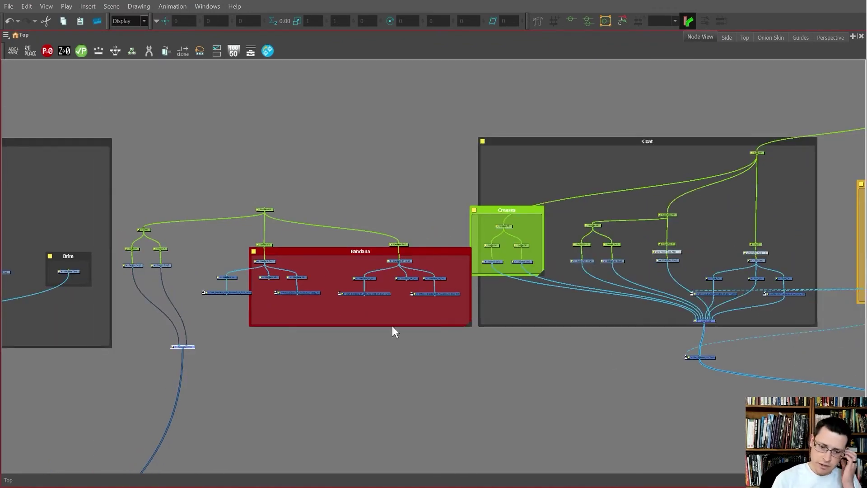
Combine both line art nodes and all four Revealed_on_Body cutters into a new composite placed below the Bandana backdrop
scroll(284, 313, up, 3)
drag(262, 304, 223, 246)
drag(322, 313, 287, 280)
drag(489, 300, 470, 248)
drag(555, 300, 523, 273)
key(ctrl+h)
drag(486, 298, 383, 361)
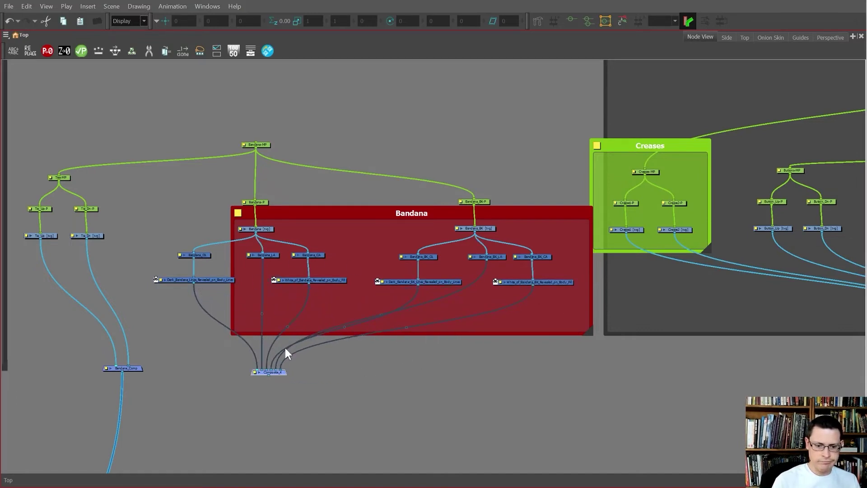
Transfer the six bandana connections from the new composite to Bandana_Comp, delete the emptied composite, and place Bandana_Comp below the backdrop
drag(268, 374, 140, 368)
drag(373, 392, 234, 354)
key(Delete)
drag(183, 384, 255, 405)
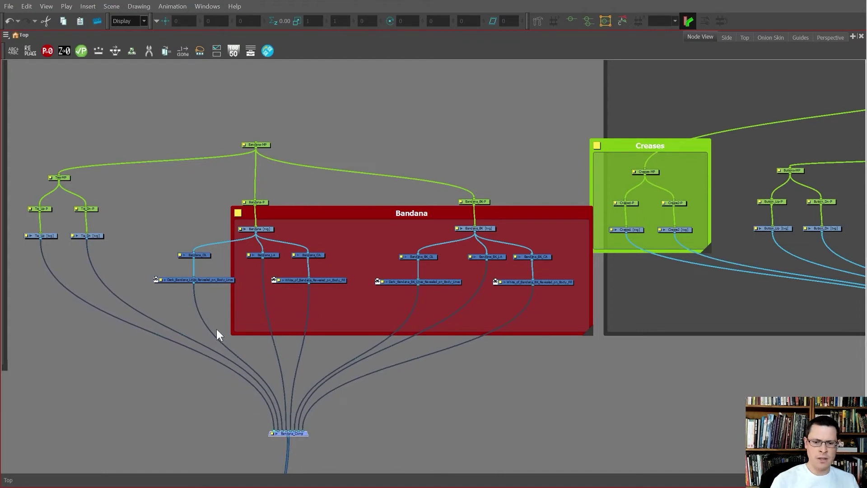
scroll(413, 293, up, 2)
click(204, 296)
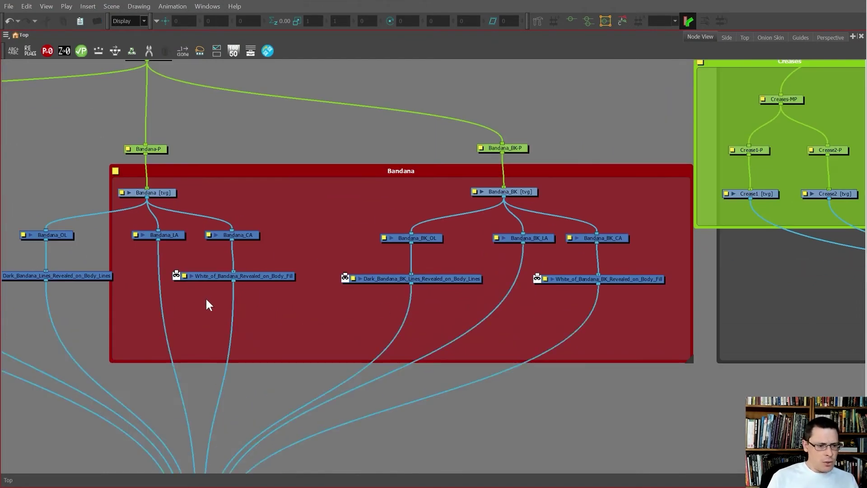
Add a waypoint on the matte cable feeding the Dark_Coat_Lines_Revealed_on_Body_Lines cutter and position it beside that cutter
click(111, 273)
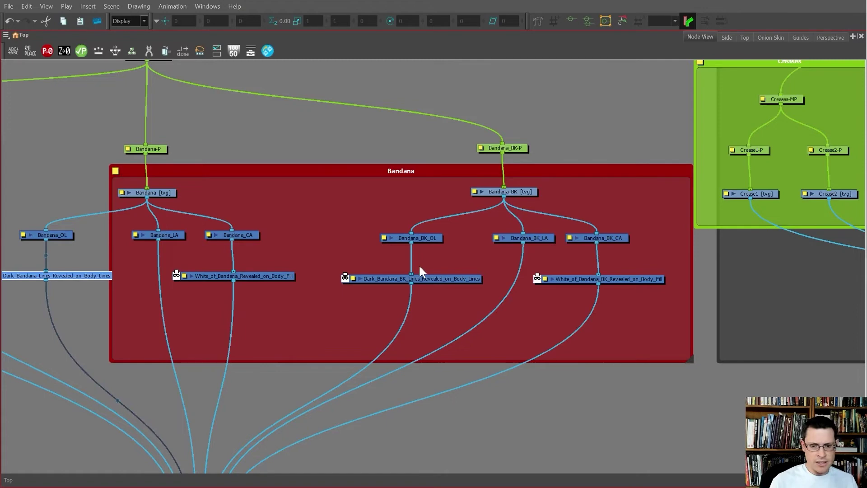
scroll(220, 271, down, 4)
scroll(222, 271, down, 1)
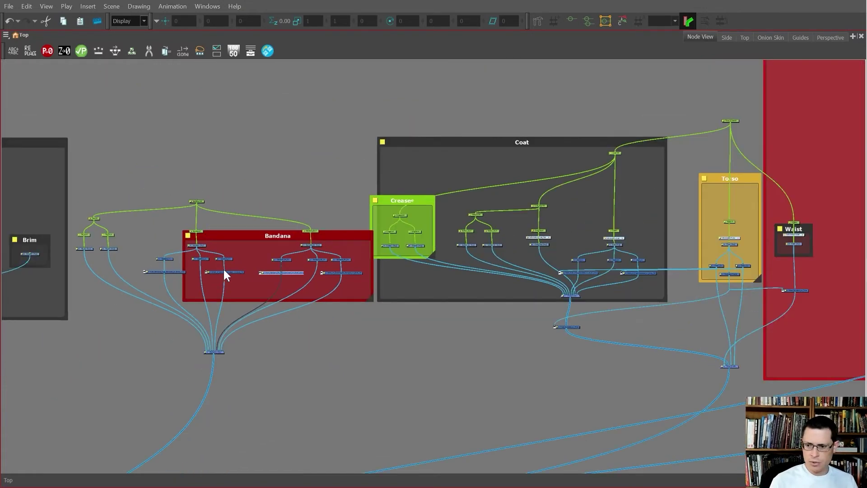
scroll(617, 271, up, 5)
click(541, 278)
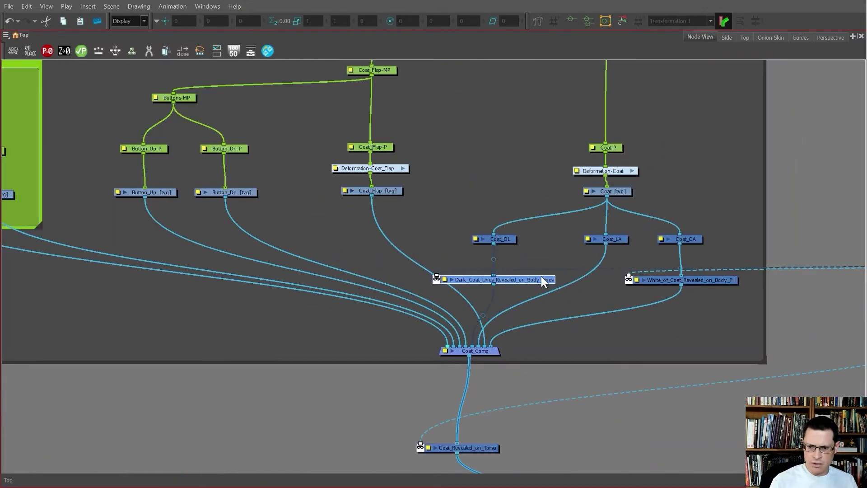
scroll(535, 269, up, 4)
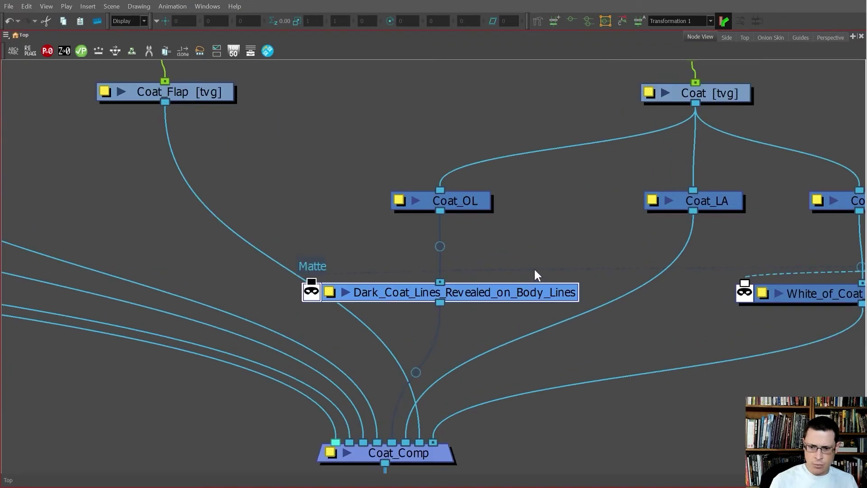
key(alt+w)
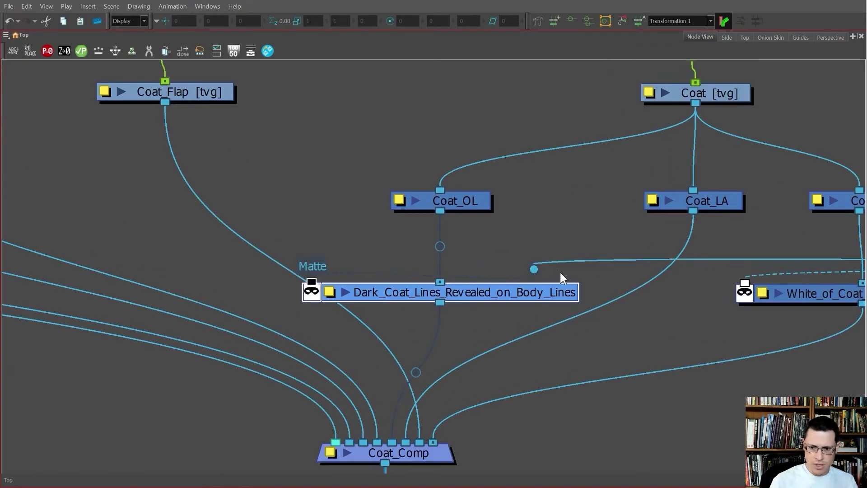
drag(559, 271, 484, 247)
scroll(578, 248, down, 4)
drag(578, 249, 427, 249)
Connect waypoint_1 to the matte inputs of Dark_Bandana_BK_Lines_Revealed_on_Body_Lines and Dark_Bandana_Lines_Revealed_on_Body_Lines
scroll(427, 249, down, 5)
scroll(386, 261, up, 3)
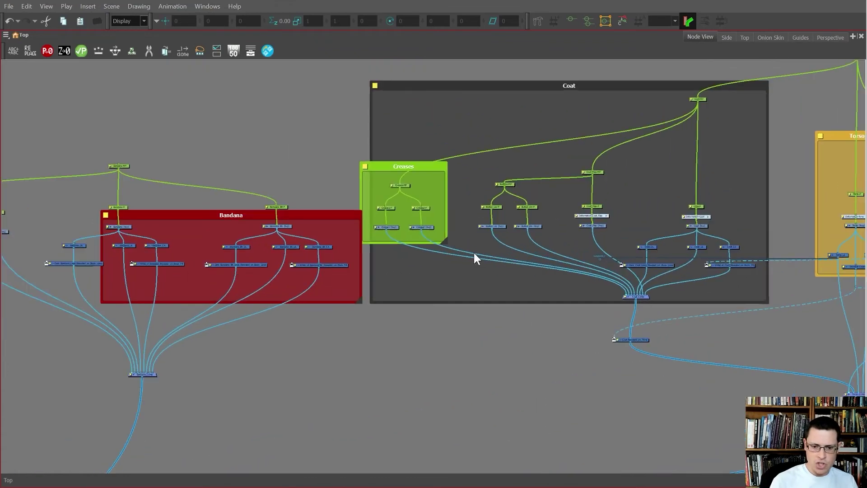
drag(600, 260, 207, 263)
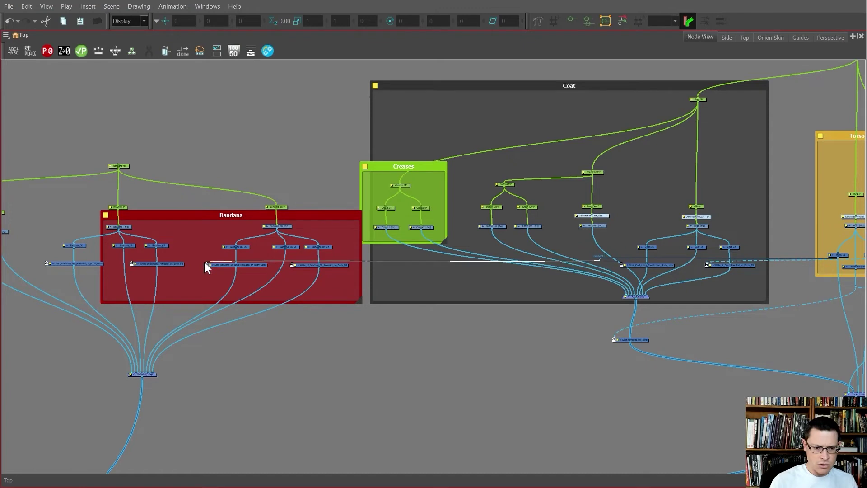
scroll(611, 256, up, 1)
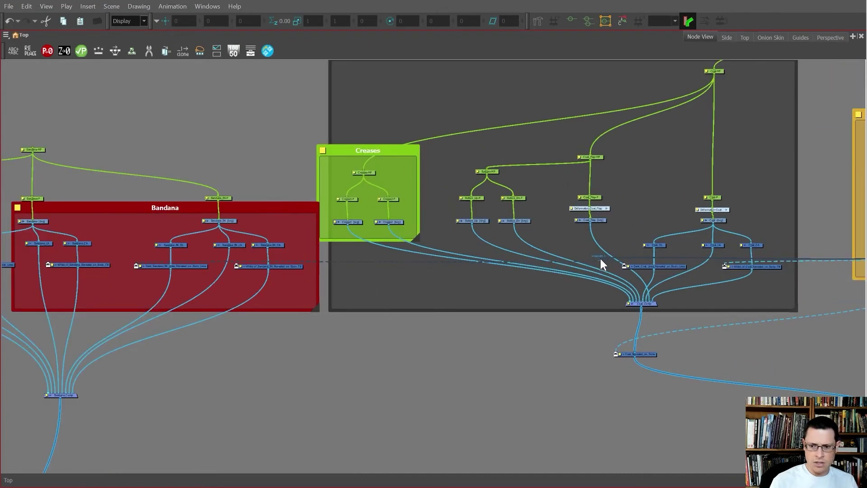
drag(598, 259, 18, 259)
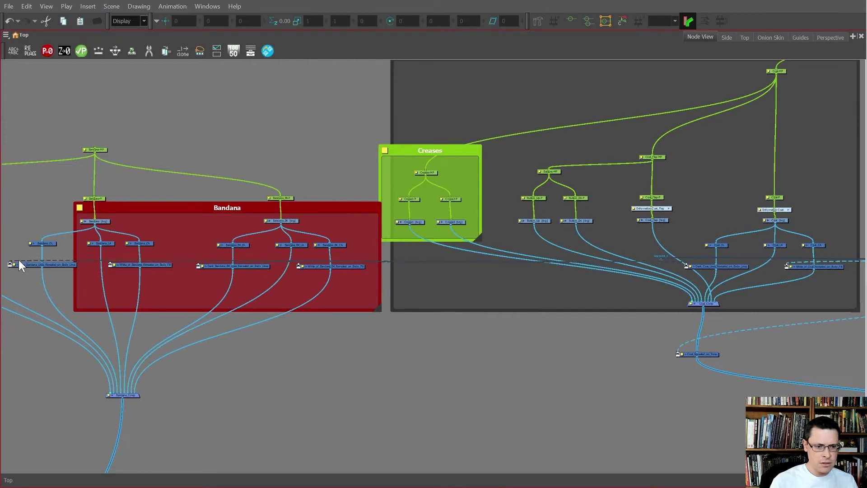
Add a second waypoint on the matte cable feeding White_of_Coat_Revealed_on_Body_Fill and position it near that cutter
scroll(808, 290, down, 3)
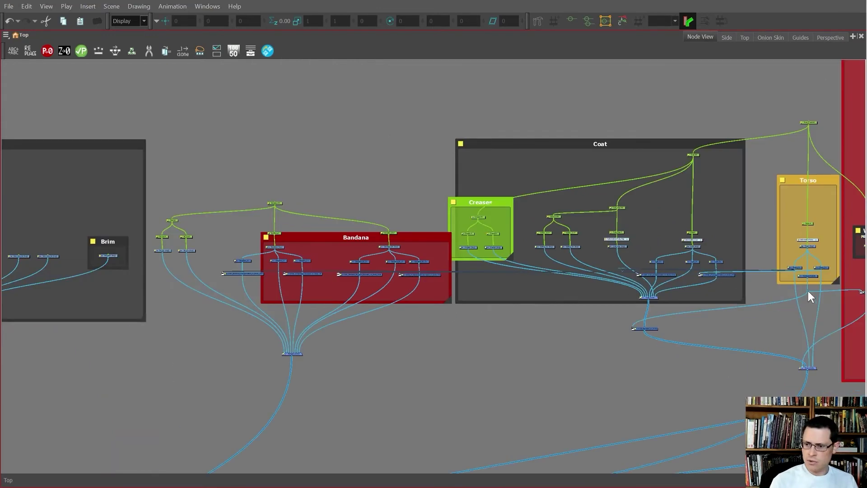
scroll(795, 278, up, 6)
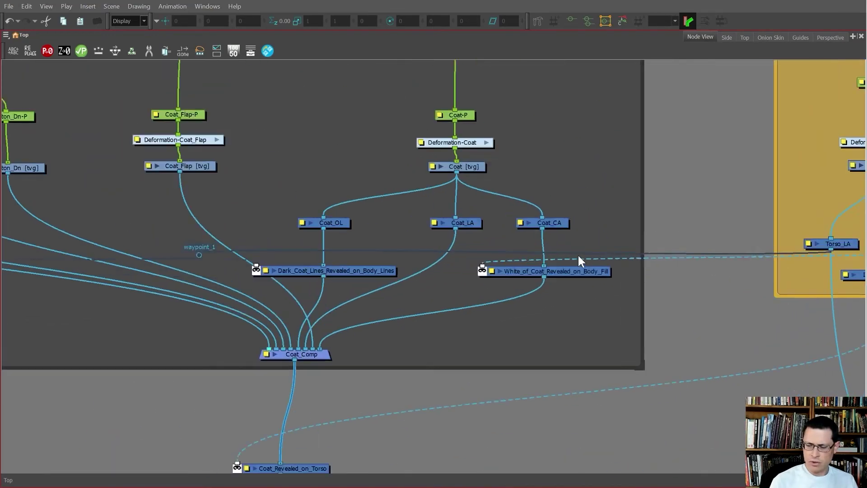
scroll(578, 255, up, 4)
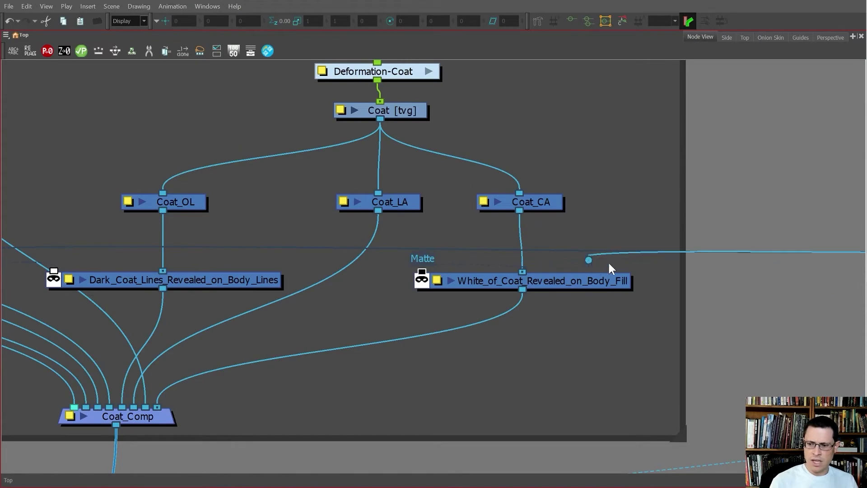
scroll(618, 257, down, 3)
drag(609, 258, 497, 250)
Connect waypoint_2 to the matte inputs of White_of_Bandana_BK_Revealed_on_Body_Fill and White_of_Bandana_Revealed_on_Body_Fill
scroll(494, 247, down, 5)
scroll(375, 250, up, 4)
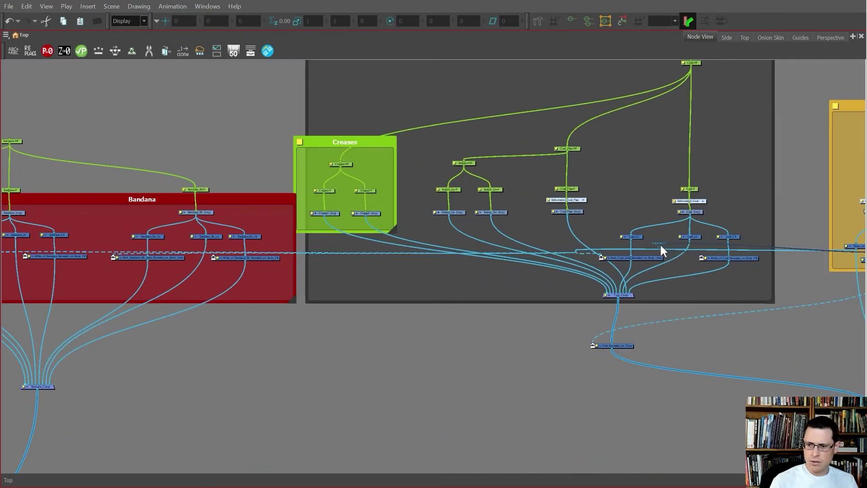
drag(657, 244, 212, 258)
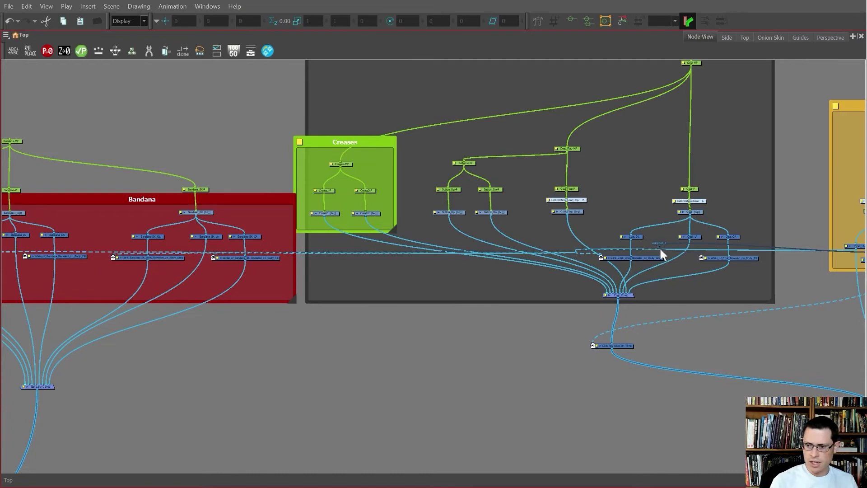
scroll(661, 248, up, 2)
scroll(718, 247, down, 2)
drag(658, 244, 53, 248)
scroll(46, 261, up, 2)
scroll(218, 298, up, 5)
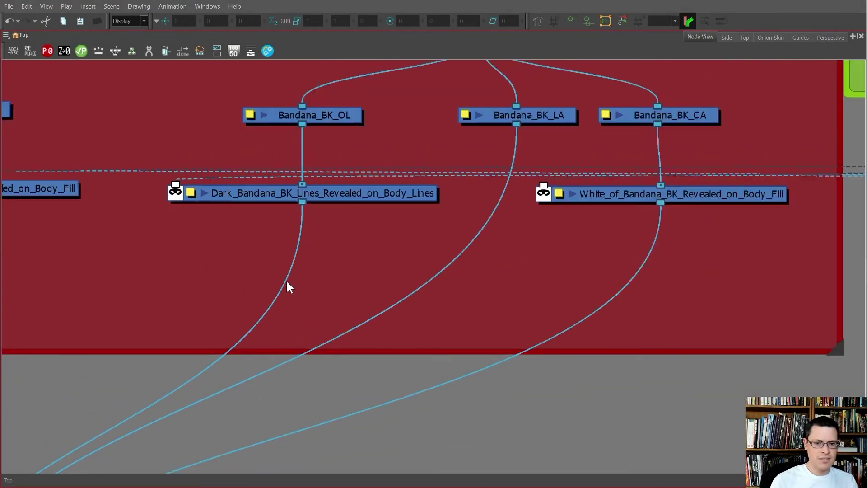
Move waypoint_2 next to waypoint_1 beside the dark coat lines cutter
scroll(277, 289, down, 6)
scroll(537, 302, up, 6)
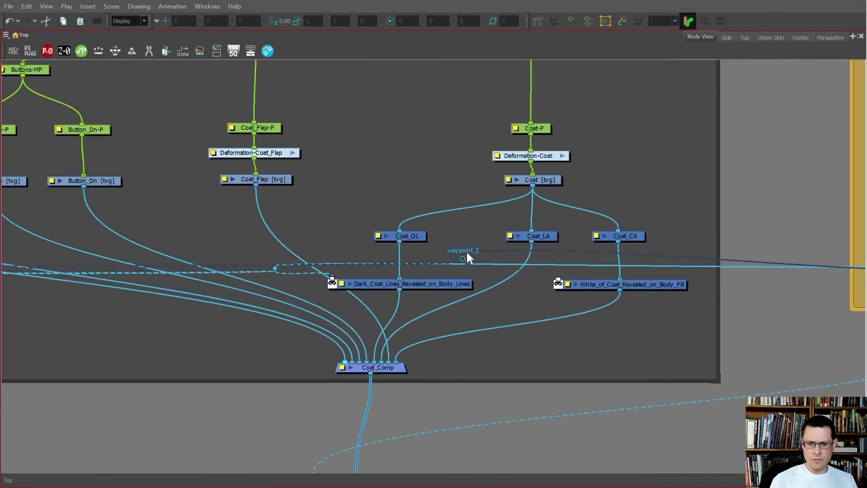
drag(450, 261, 265, 259)
scroll(396, 205, down, 8)
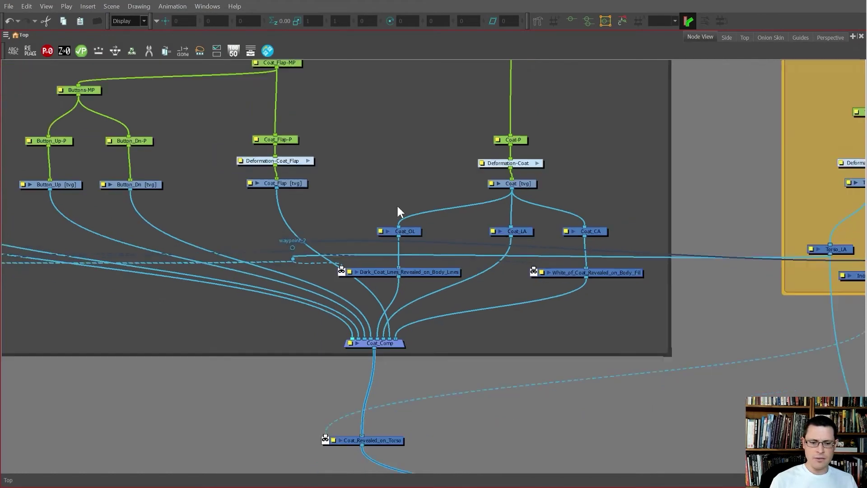
click(306, 254)
Restore the full workspace layout and examine the bandana's edge over the torso in Render View, then return to the normal view
key(ctrl+f)
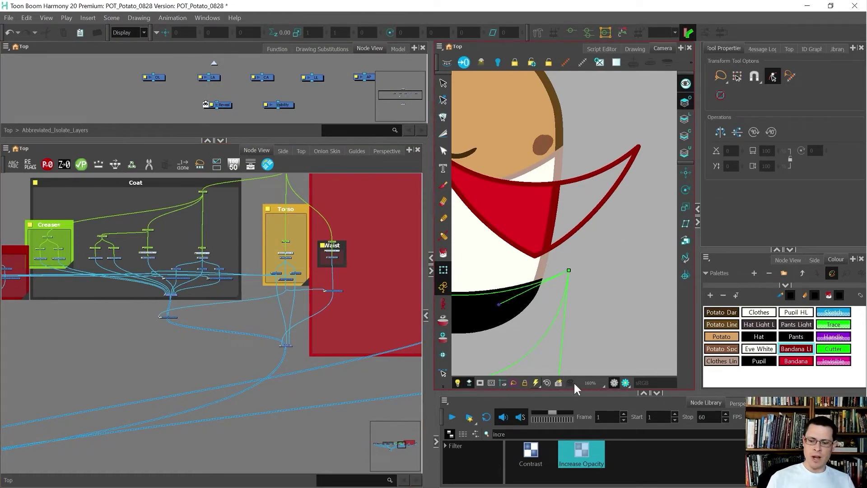
click(626, 383)
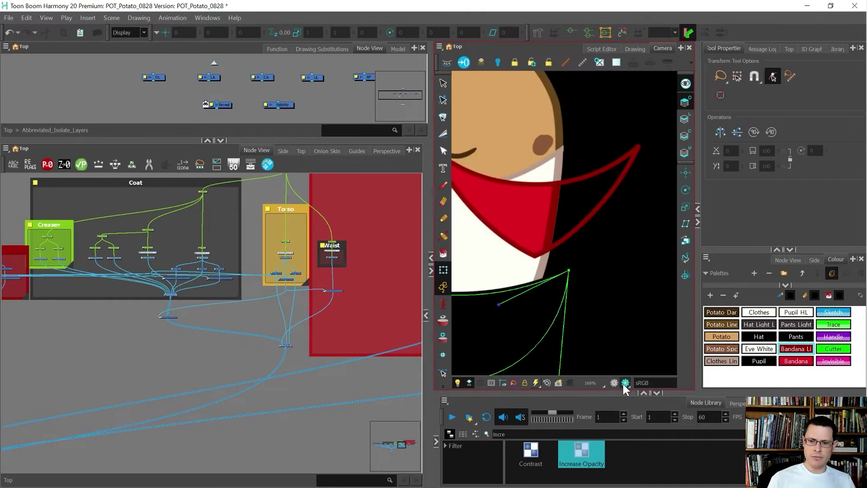
scroll(556, 211, up, 4)
scroll(556, 211, up, 3)
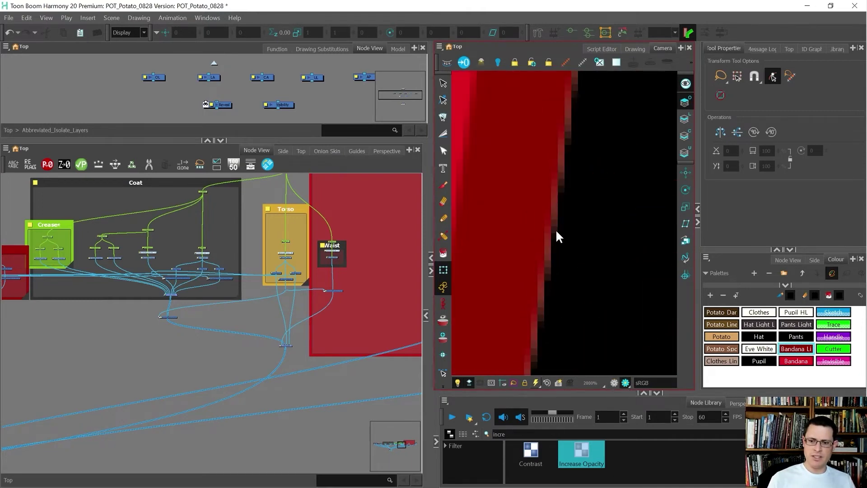
scroll(556, 228, down, 3)
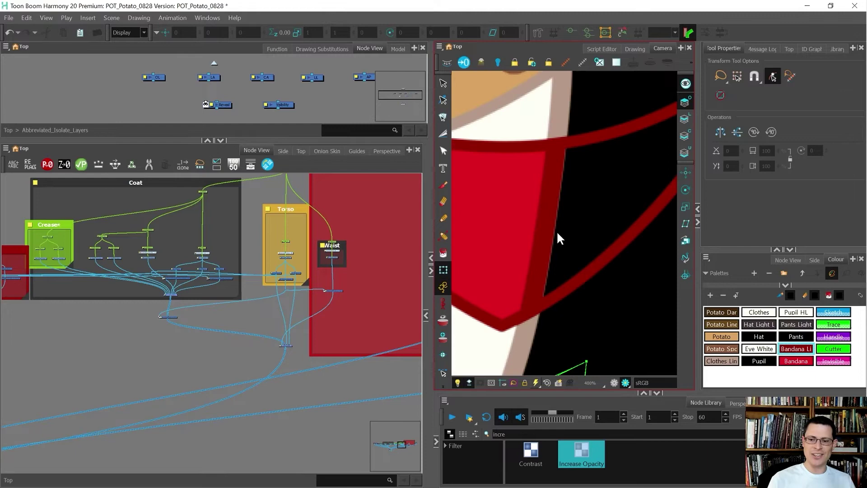
scroll(556, 230, down, 4)
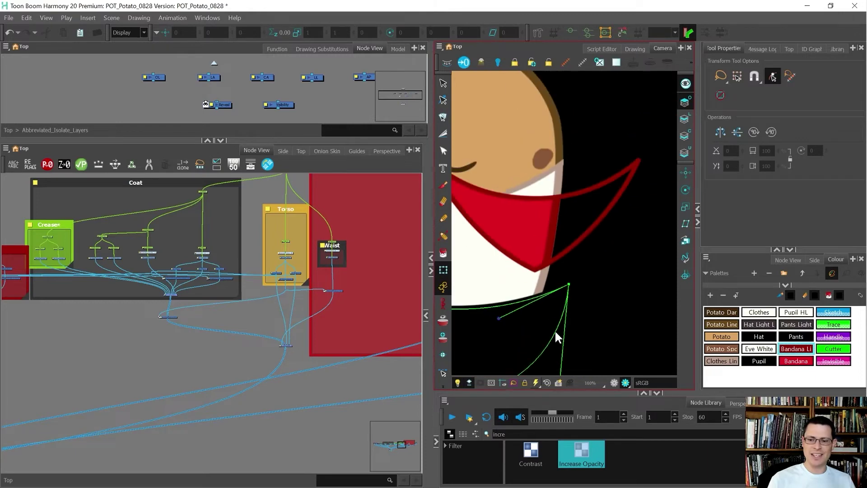
click(625, 382)
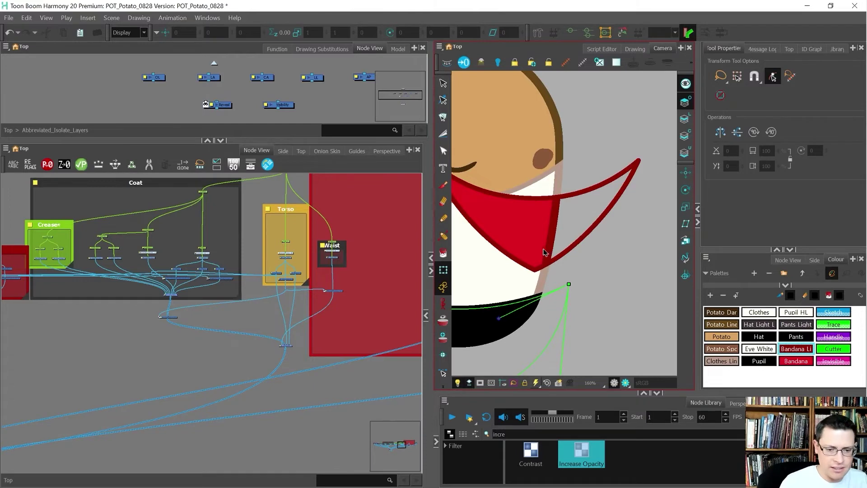
Select the bandana drawing in the camera, locate its nodes in the network, and inspect which artwork Bandana_LA highlights
click(567, 195)
key(o)
scroll(169, 364, up, 9)
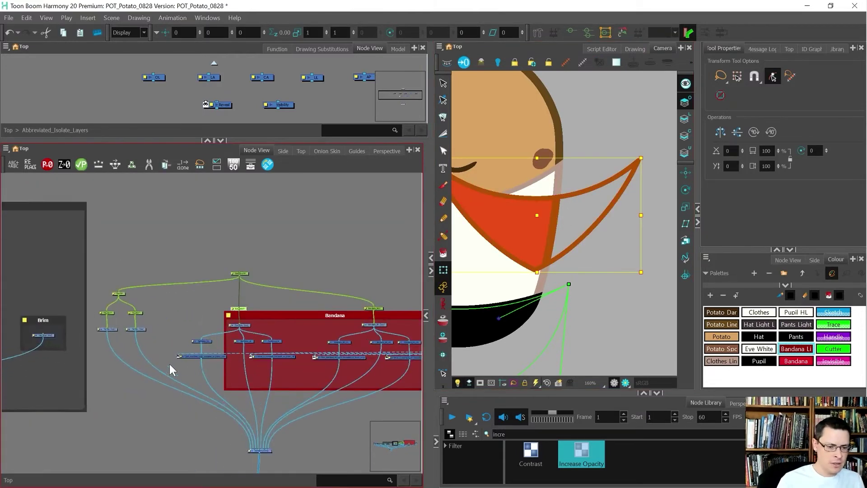
key(o)
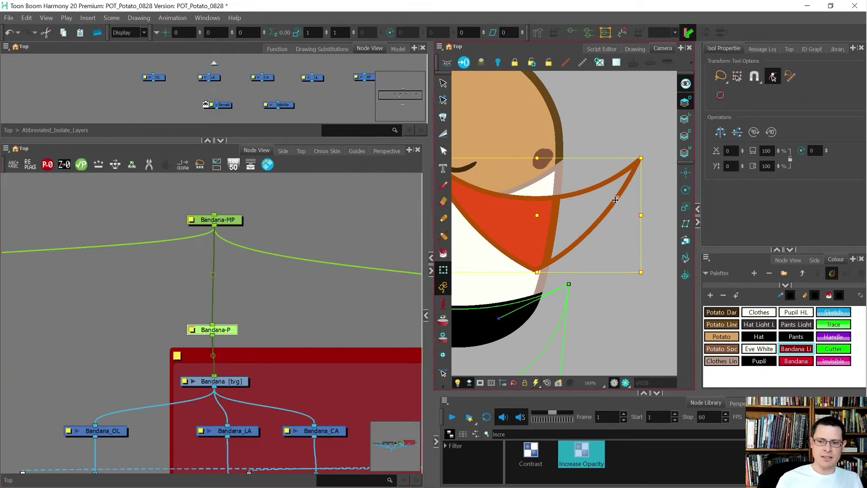
scroll(63, 341, down, 6)
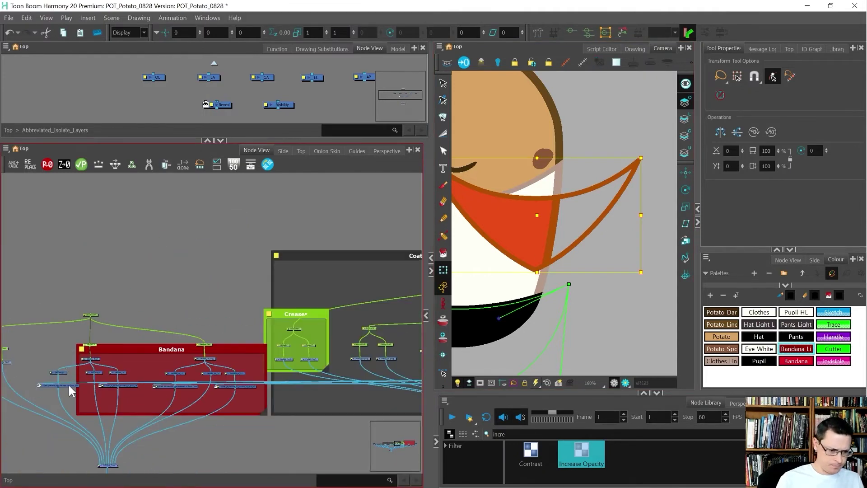
scroll(81, 382, up, 3)
click(118, 348)
scroll(75, 294, down, 3)
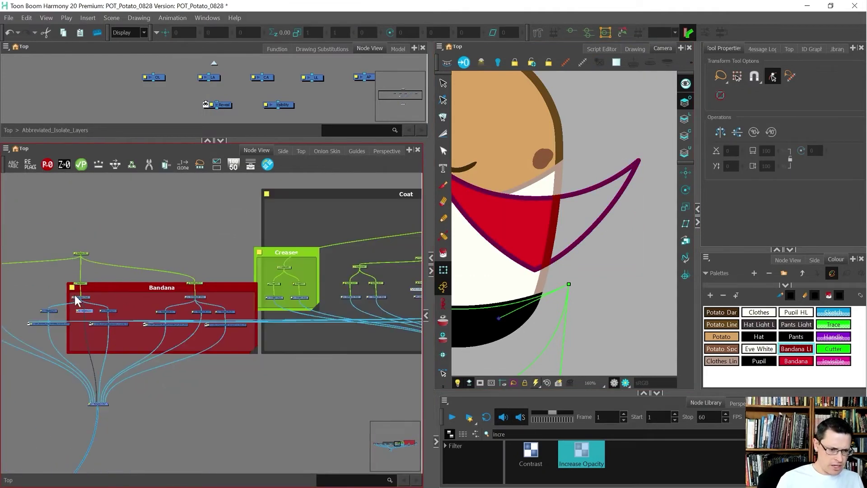
scroll(126, 327, down, 4)
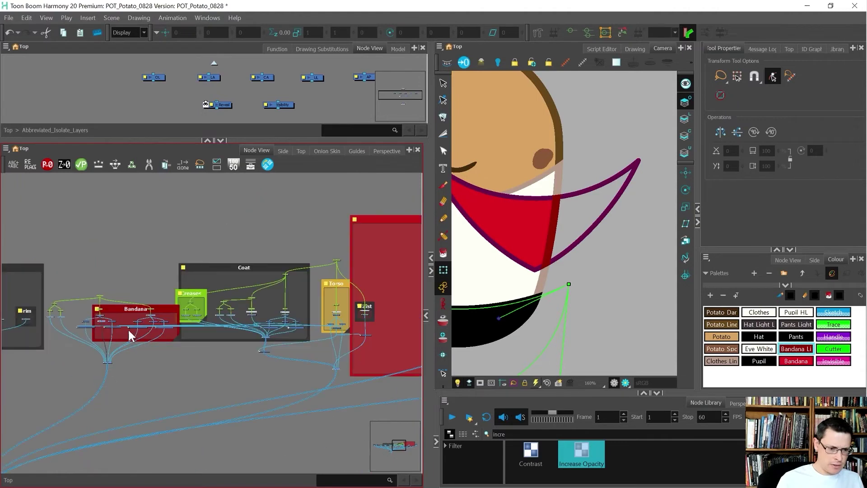
Nudge Bandana_Comp slightly below the Bandana backdrop and examine its artwork and output cable
drag(95, 356, 91, 359)
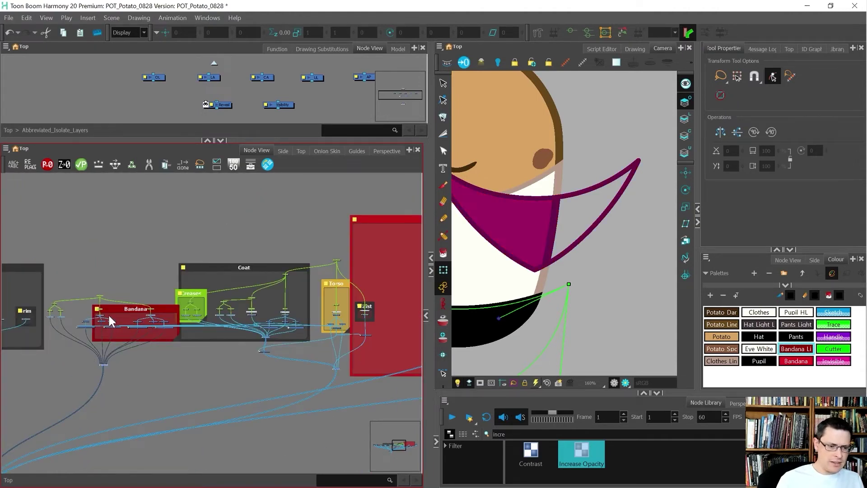
scroll(110, 343, up, 2)
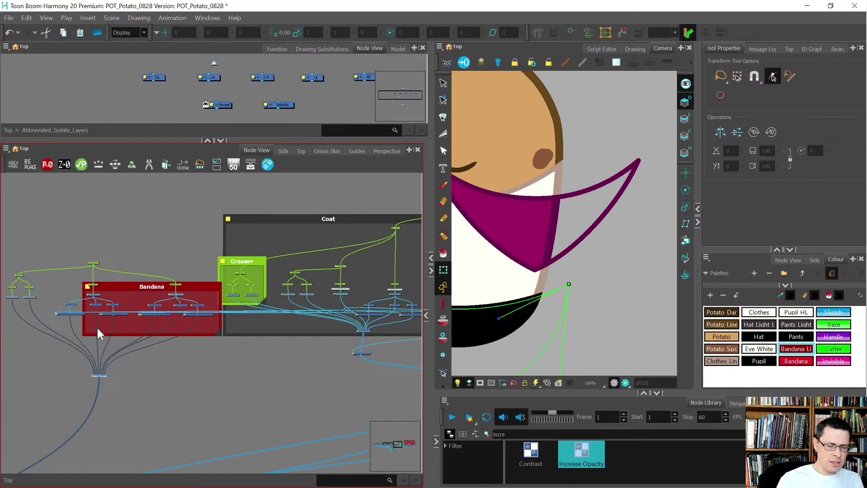
scroll(567, 208, down, 4)
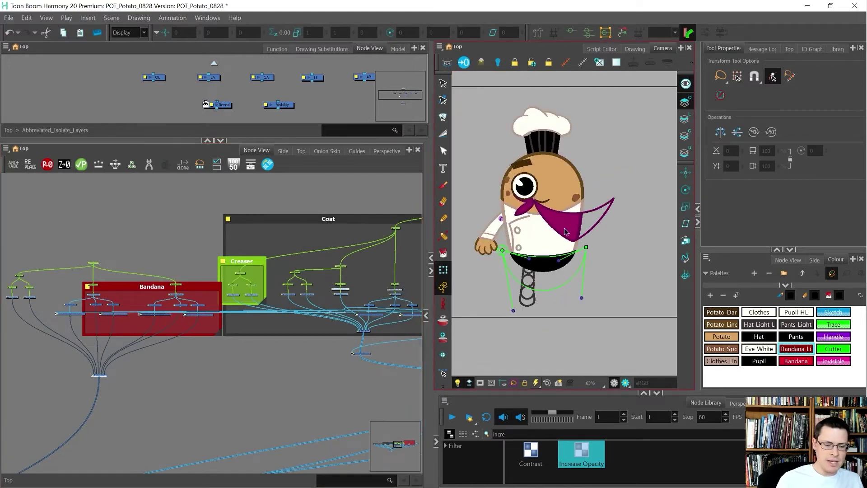
scroll(97, 377, up, 3)
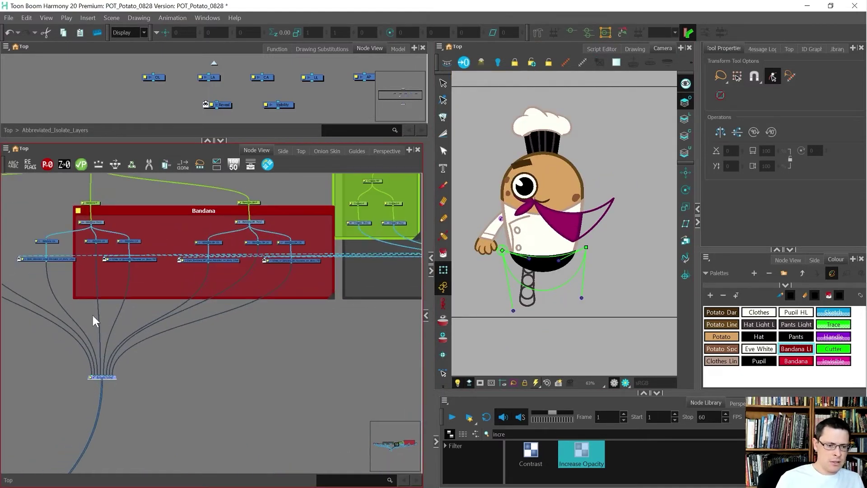
scroll(93, 316, down, 4)
scroll(94, 346, up, 2)
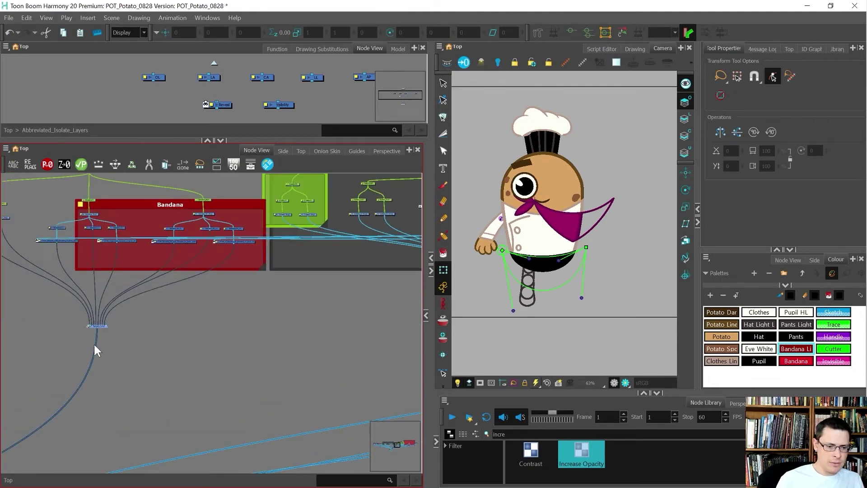
scroll(93, 368, down, 1)
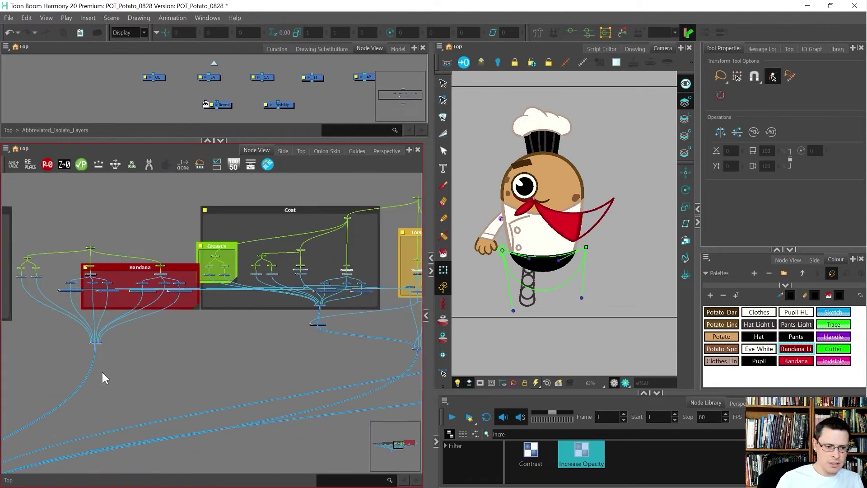
scroll(91, 363, up, 4)
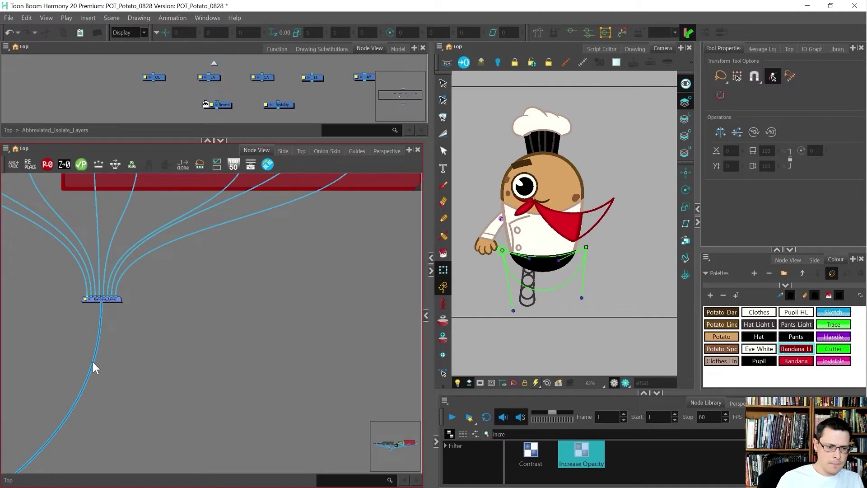
Reroute Bandana_Comp's output into the frontmost input of Coat_Comp, ahead of the Coat_Revealed_on_Torso cutter
scroll(95, 358, down, 4)
drag(188, 342, 203, 335)
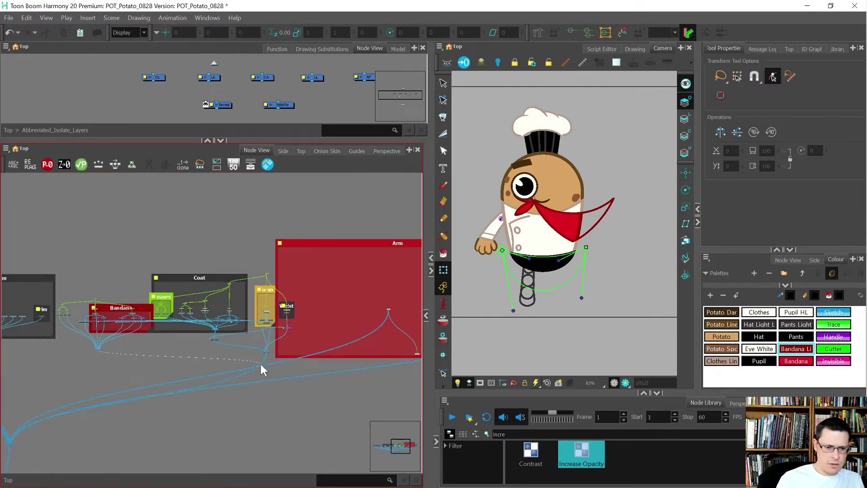
scroll(241, 353, up, 2)
drag(251, 358, 154, 294)
scroll(145, 267, up, 2)
scroll(186, 400, up, 2)
drag(188, 379, 199, 373)
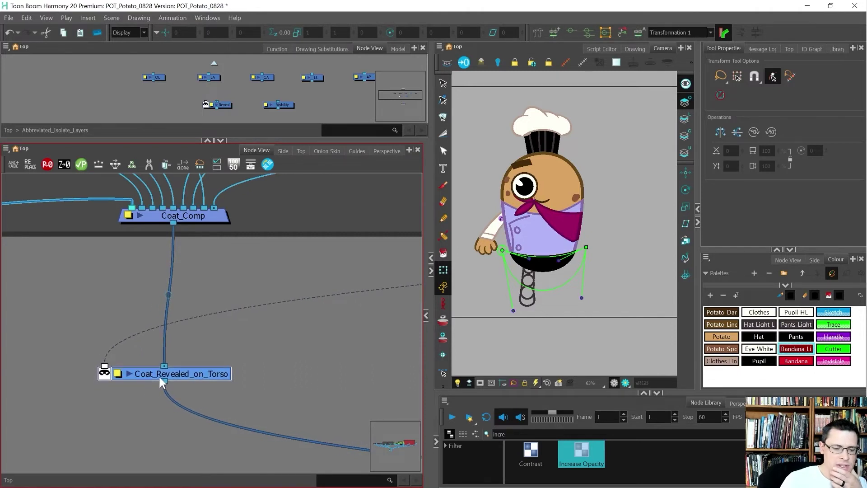
Rename the Coat_Comp composite to Coat_and_Bandana_Comp
click(128, 215)
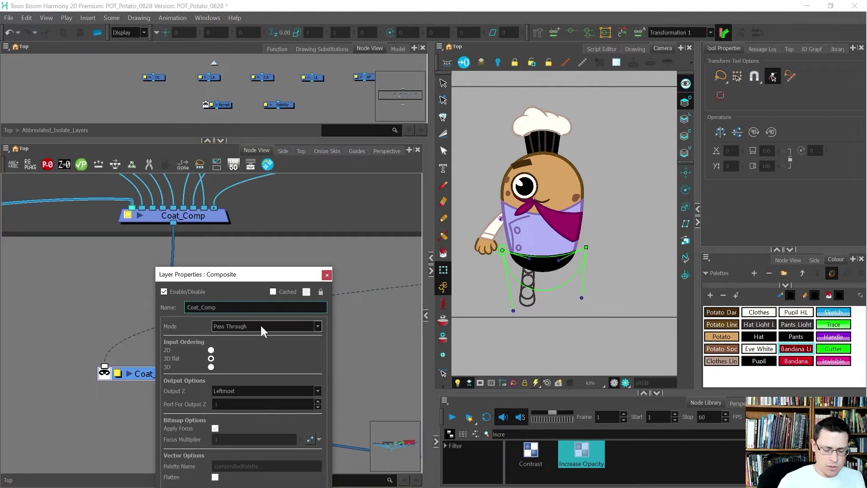
text(_and_Bandana_)
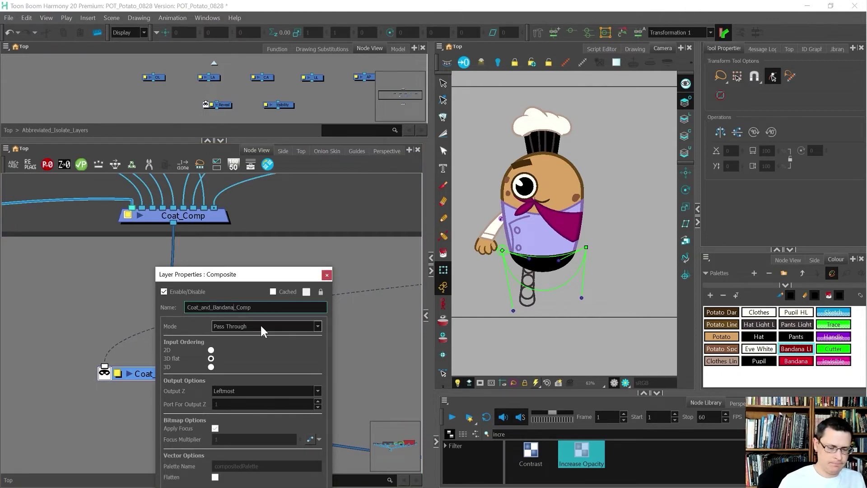
key(Return)
click(327, 275)
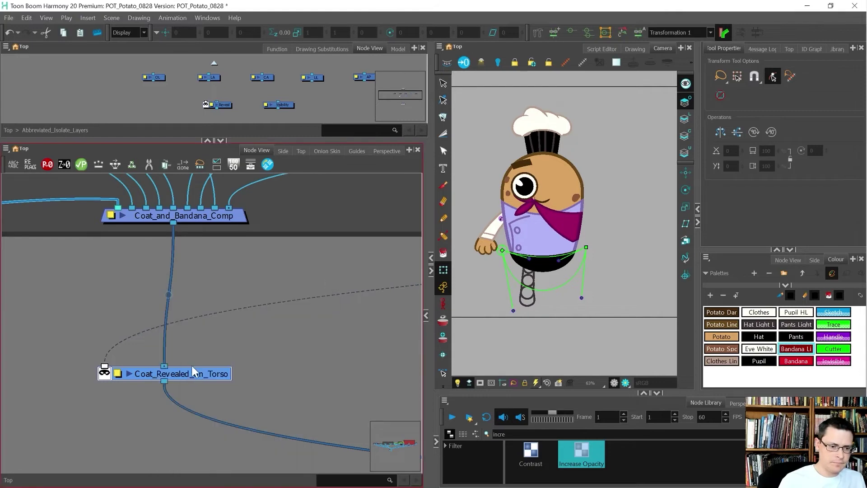
Rename the Coat_Revealed_on_Torso cutter to Coat_and_Bandana_Revealed_on_Torso
click(118, 373)
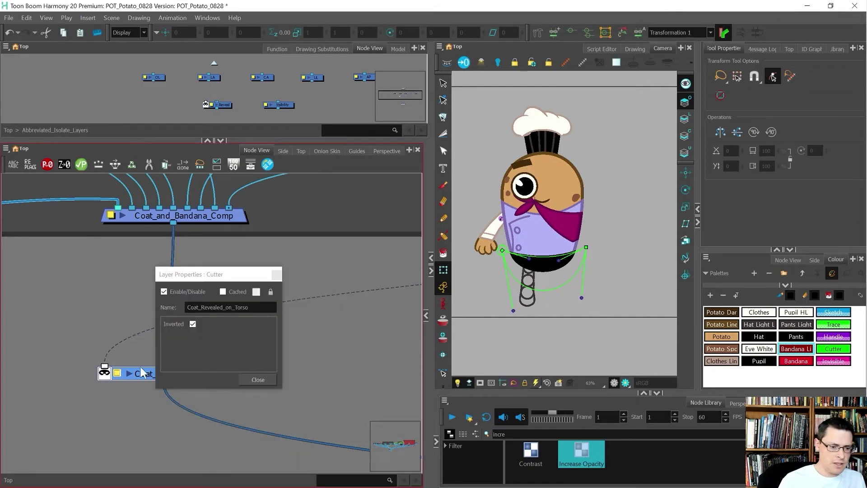
click(202, 308)
text(and)
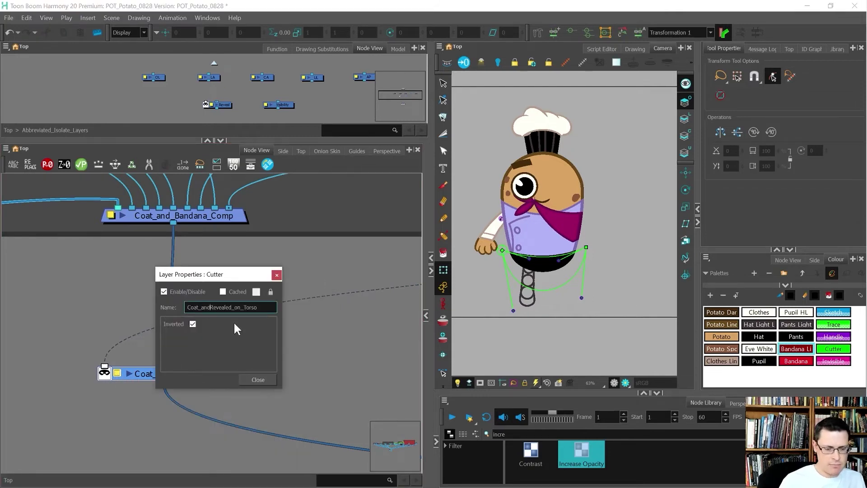
text(_Bandana_)
key(Return)
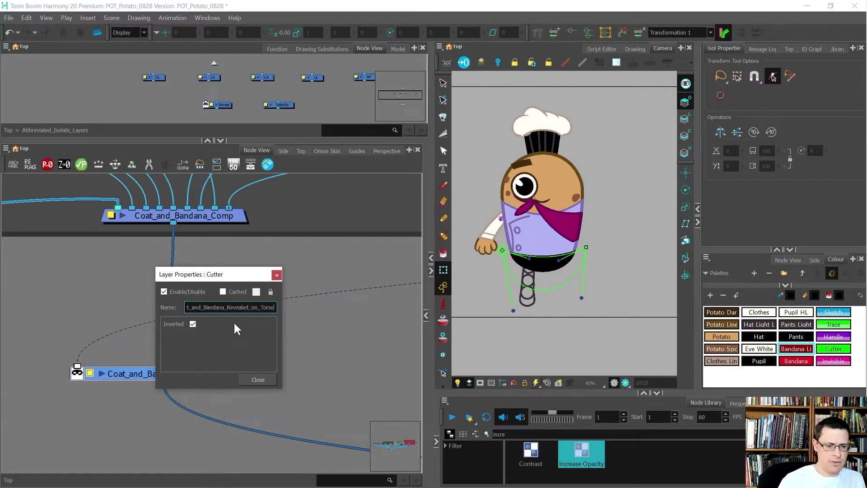
click(254, 379)
Move Coat_and_Bandana_Comp and its cutter further below the Coat backdrop, and reposition Bandana_Comp beneath the Bandana backdrop
scroll(256, 361, up, 5)
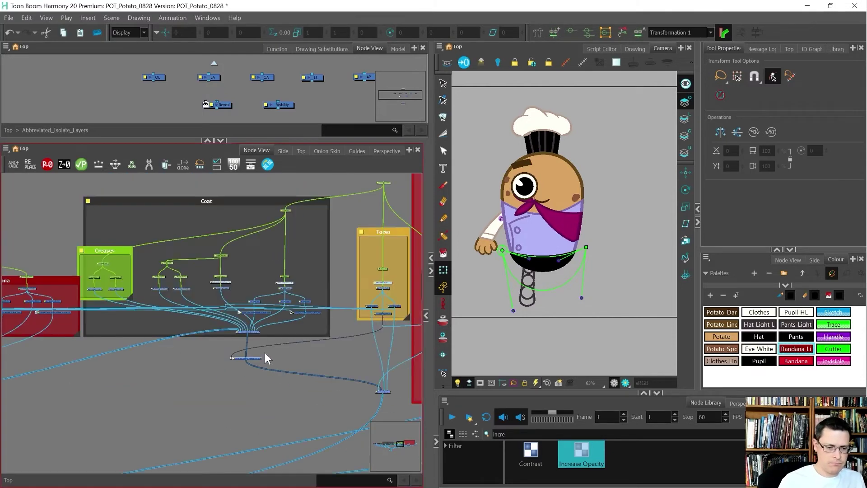
drag(267, 373, 244, 338)
drag(251, 341, 244, 367)
click(211, 381)
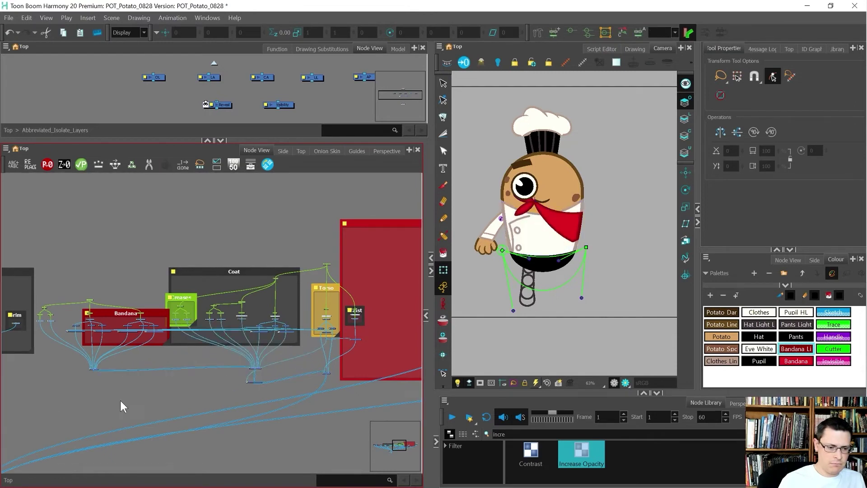
scroll(104, 370, up, 3)
drag(113, 390, 72, 364)
drag(85, 409, 78, 386)
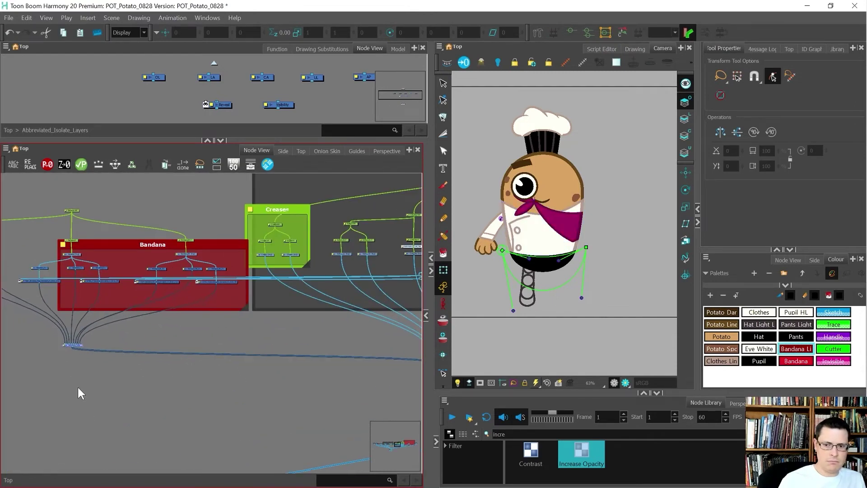
click(78, 387)
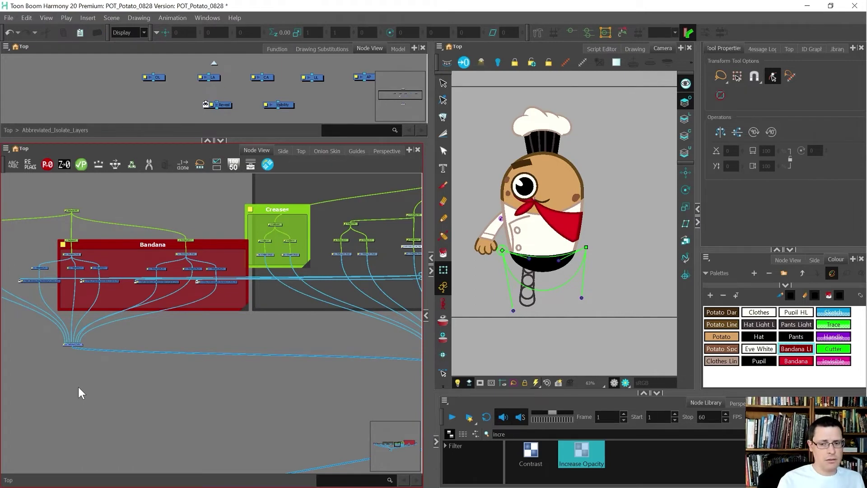
Locate the bandana tie nodes, detach Tie_Up and Tie_Dn from Bandana_Comp, and connect both to a new composite
scroll(527, 199, up, 3)
click(524, 230)
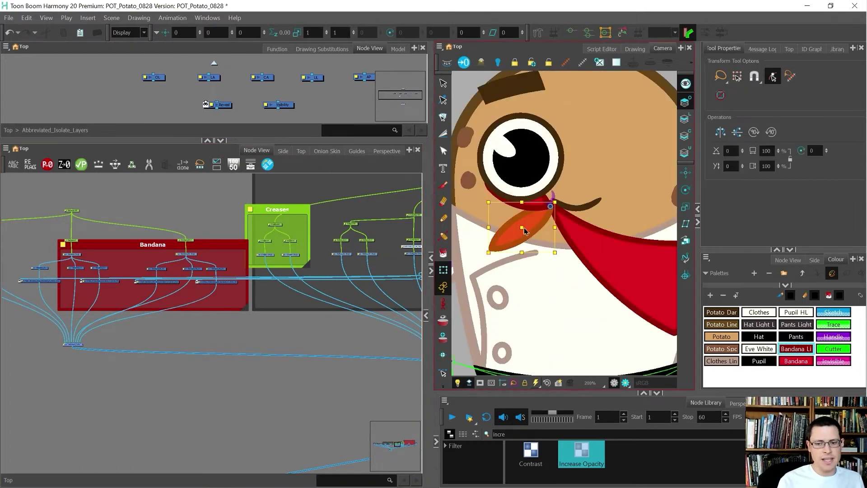
scroll(524, 229, down, 2)
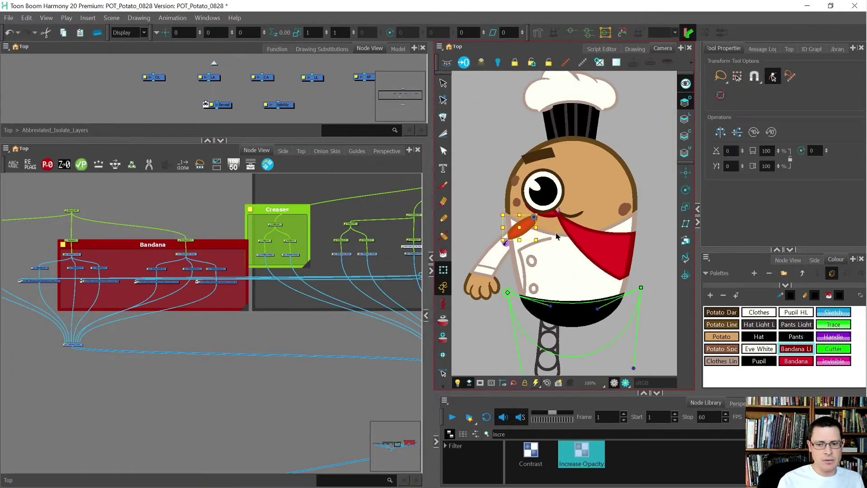
scroll(256, 320, down, 2)
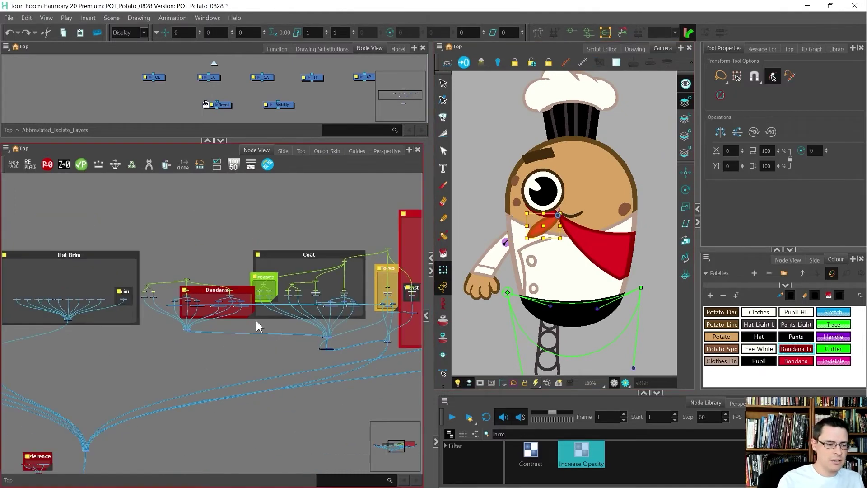
scroll(156, 307, up, 3)
scroll(108, 297, up, 3)
click(75, 301)
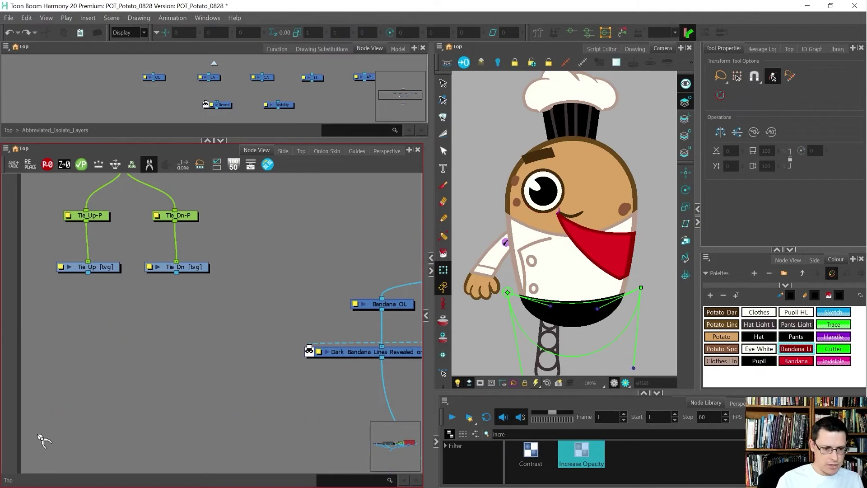
drag(88, 314, 229, 384)
key(c)
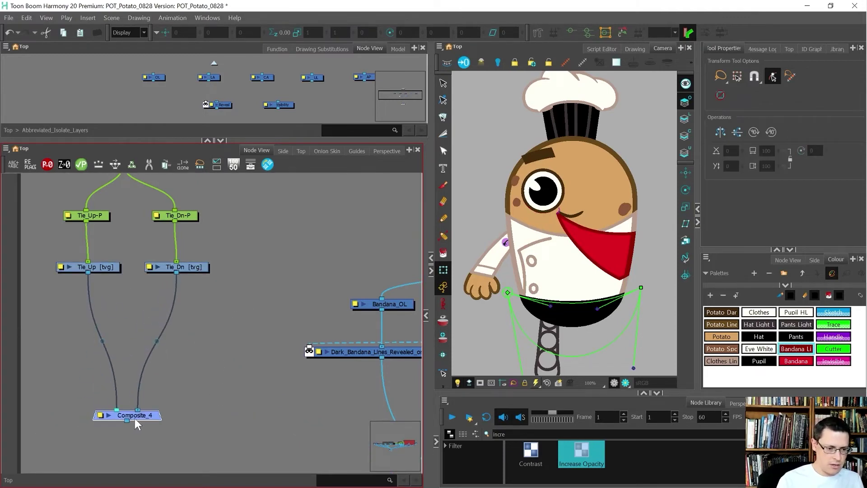
Rename the new composite below Tie_Up and Tie_Dn to Bandana_Tie_Comp
double_click(98, 413)
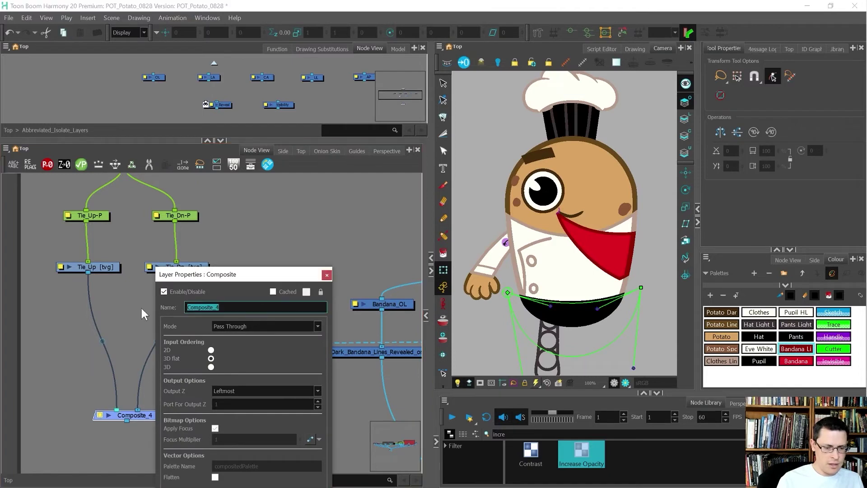
text(Bandana)
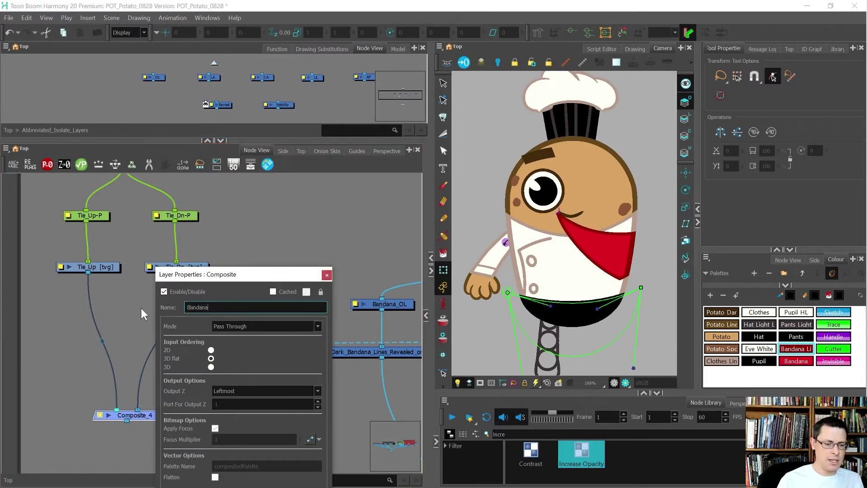
text(_Tie_Comp)
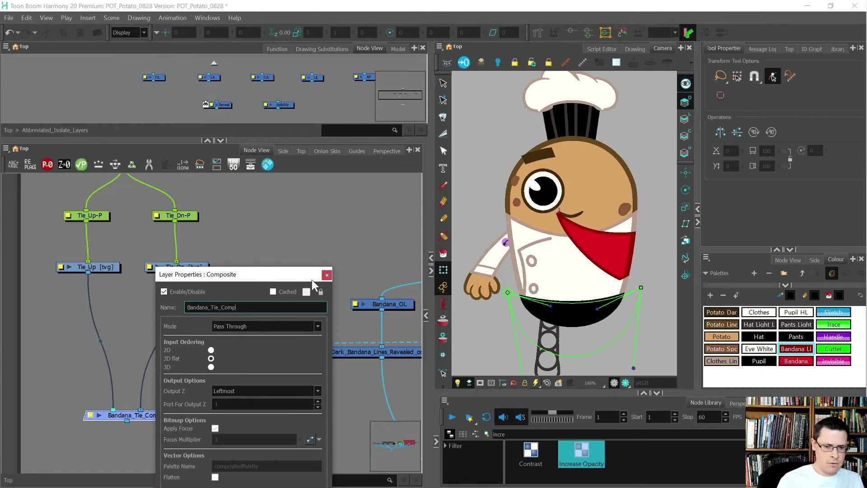
click(322, 274)
Place Bandana_Tie_Comp and Bandana_Comp side by side at the same level, and toggle both composites off and on again
scroll(231, 259, down, 4)
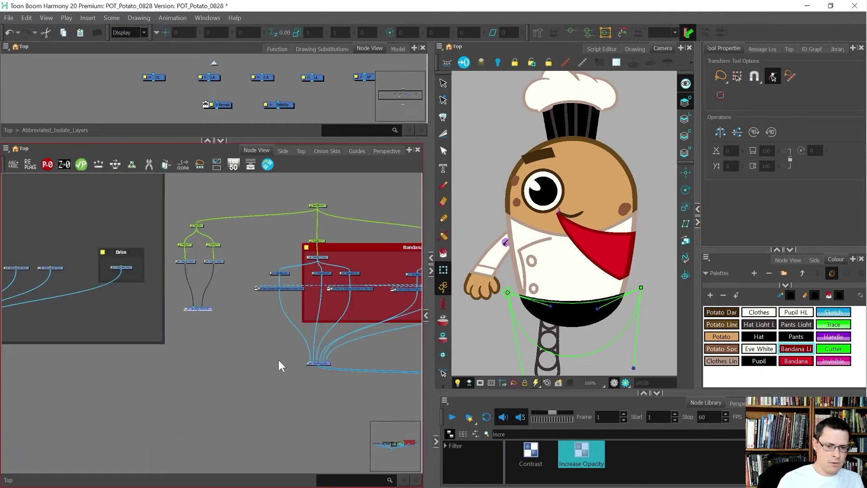
drag(255, 332, 264, 378)
drag(350, 384, 302, 352)
drag(303, 349, 187, 363)
scroll(208, 370, down, 4)
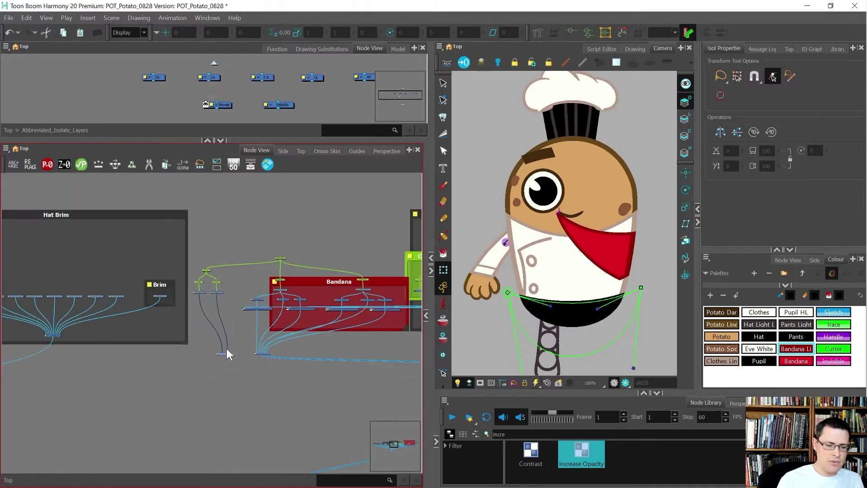
scroll(225, 384, up, 4)
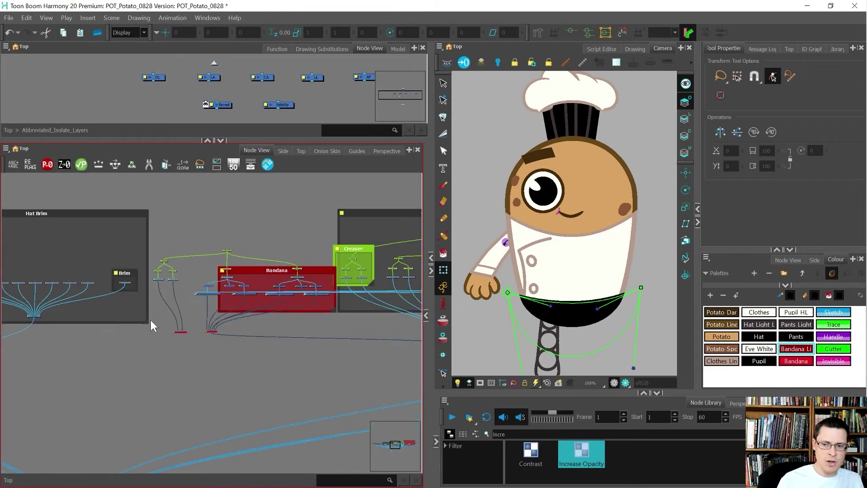
scroll(180, 327, up, 5)
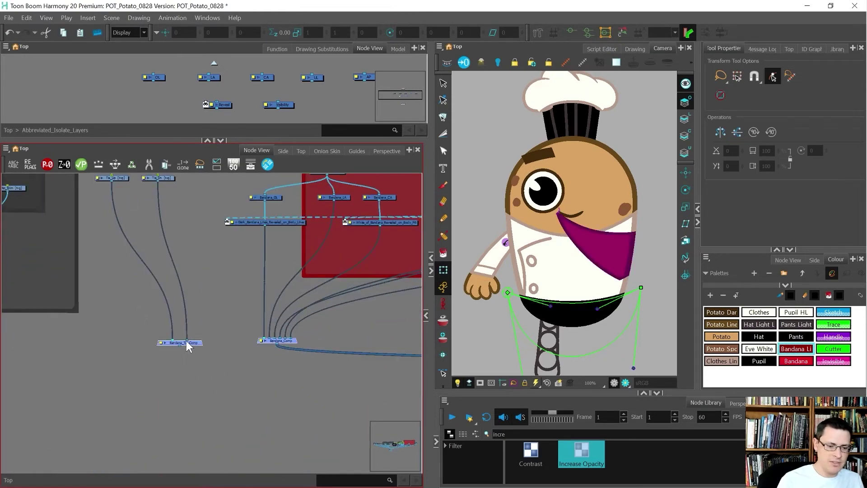
Connect Bandana_Tie_Comp's output to the frontmost input of Torso_Comp, bypassing the coat and bandana cutter
scroll(181, 354, down, 5)
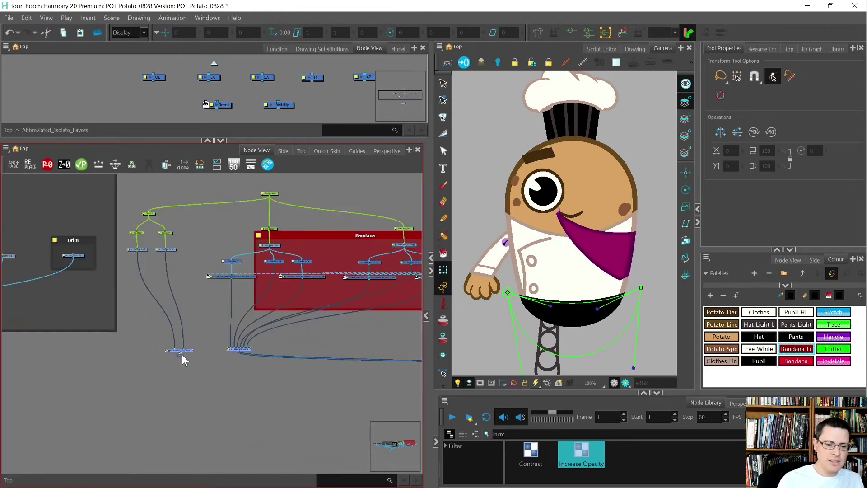
scroll(181, 353, down, 3)
scroll(292, 363, up, 6)
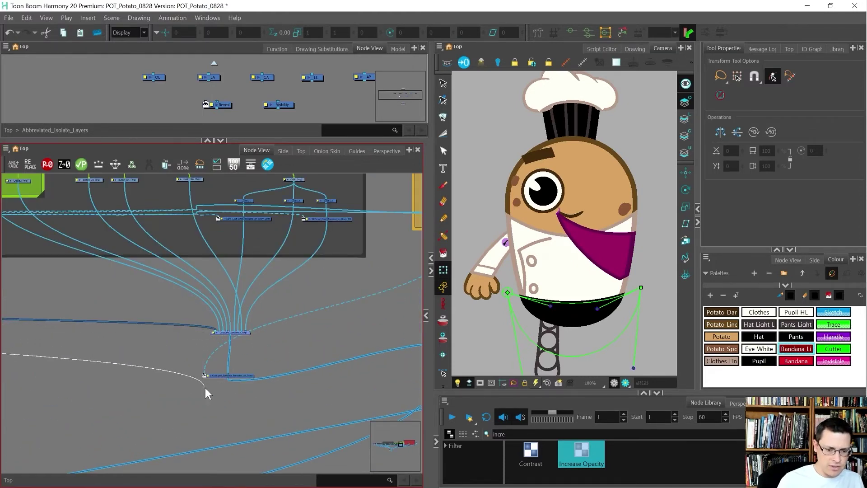
scroll(205, 386, down, 5)
scroll(261, 374, up, 8)
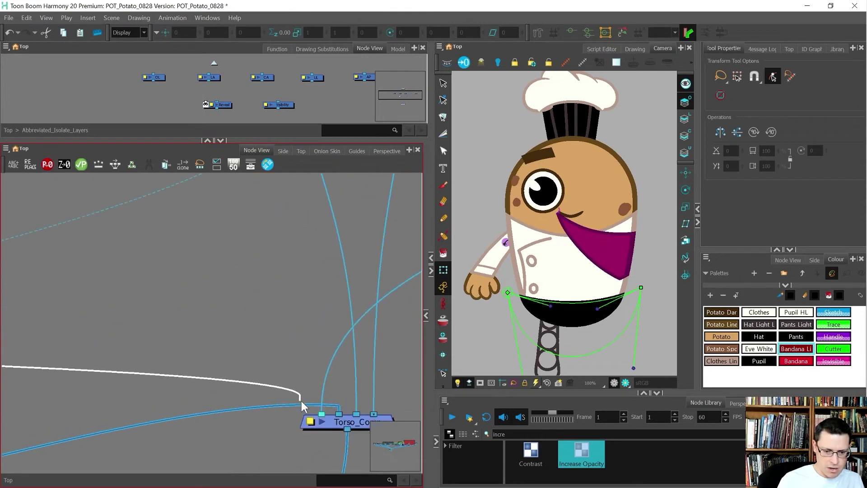
Move Torso_Comp beneath the Coat_and_Bandana_Revealed_on_Torso cutter
scroll(249, 307, down, 5)
drag(266, 324, 143, 380)
scroll(136, 375, up, 5)
click(121, 315)
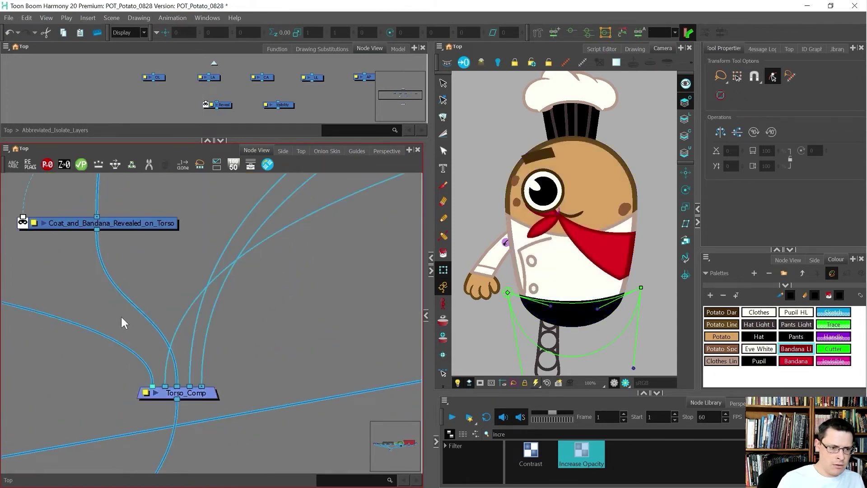
Examine which artwork Coat_and_Bandana_Comp, its cutter and Torso_Comp each highlight on the character
click(139, 223)
scroll(145, 269, down, 5)
scroll(151, 201, up, 3)
click(156, 209)
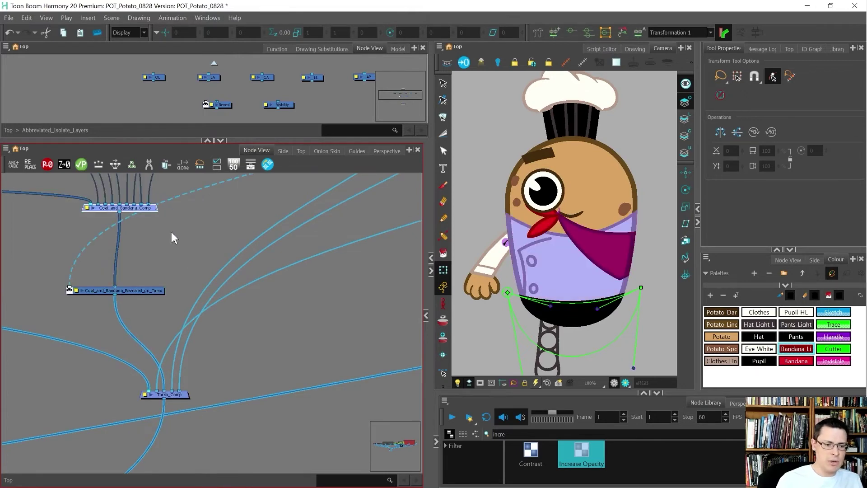
scroll(244, 325, down, 4)
scroll(220, 338, up, 4)
click(202, 263)
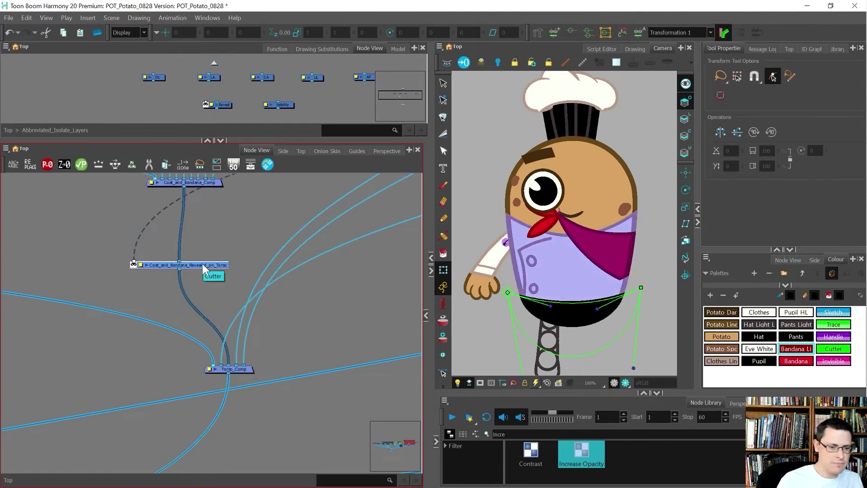
scroll(202, 263, down, 5)
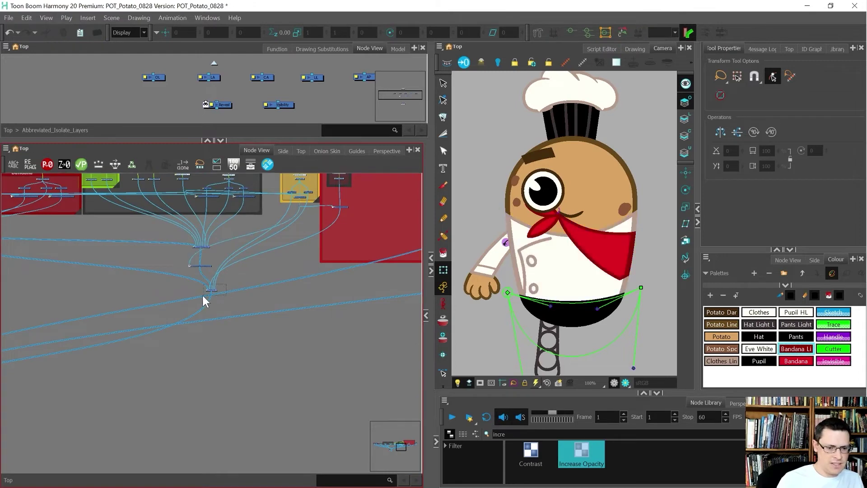
scroll(232, 286, up, 3)
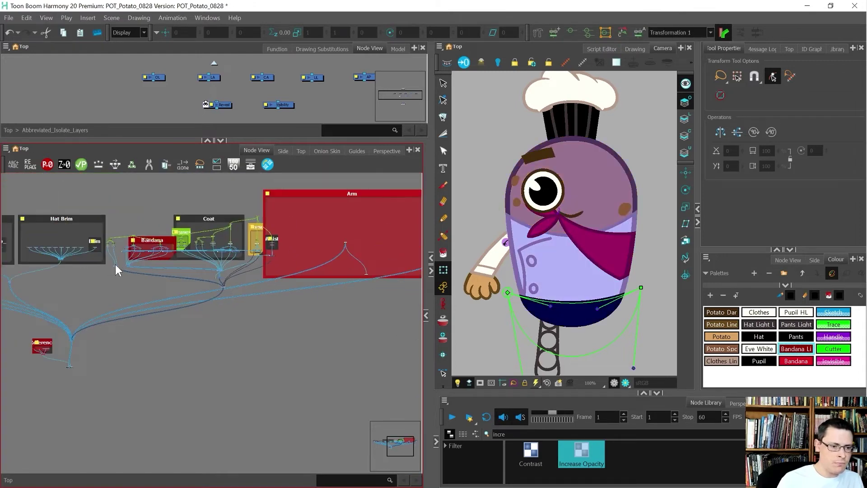
Shift Bandana_Tie_Comp farther from Bandana_Comp, closer beneath the tie drawings, and select both composites
scroll(103, 226, up, 3)
click(174, 316)
drag(149, 347, 131, 346)
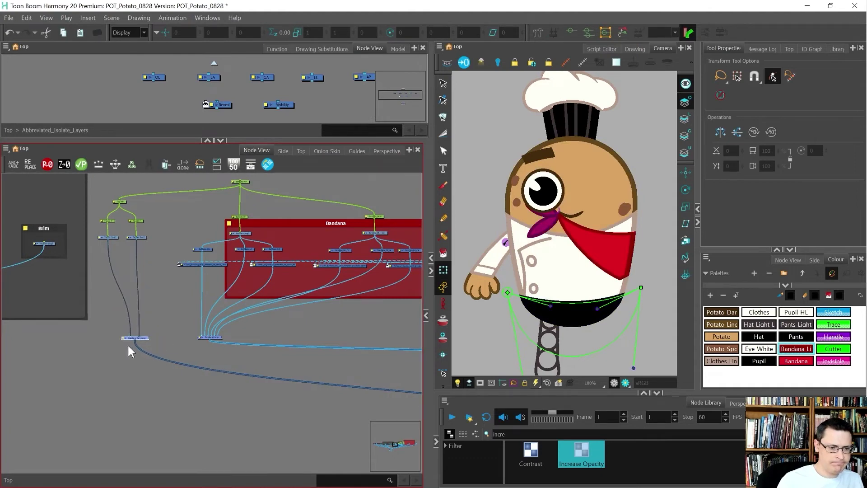
scroll(114, 308, down, 3)
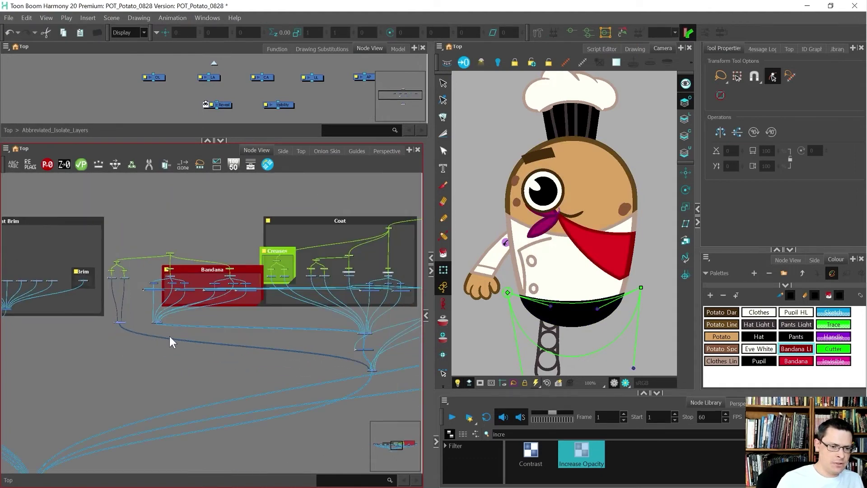
click(109, 326)
scroll(208, 284, down, 3)
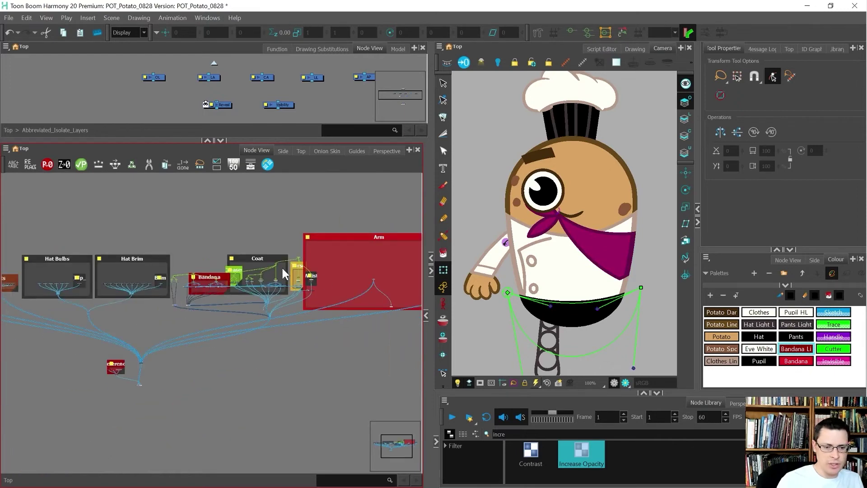
Move the Torso_Comp composite beneath the Torso group and enclose it in a new backdrop
scroll(281, 271, up, 5)
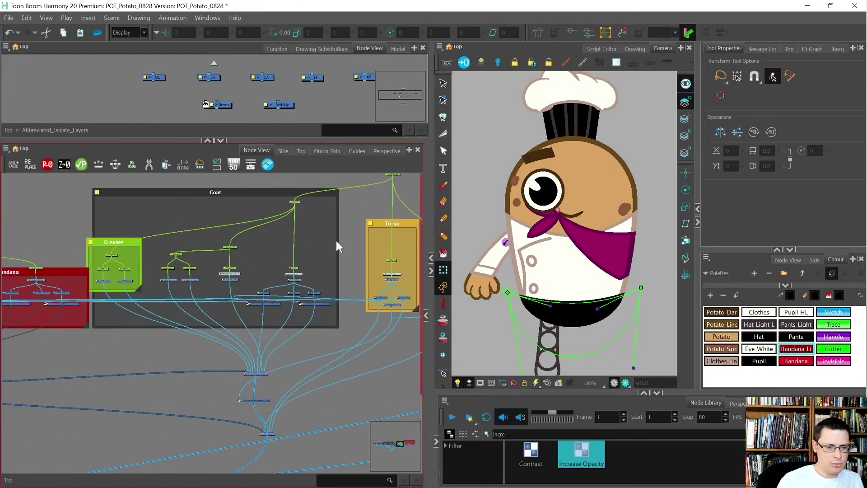
scroll(190, 267, down, 6)
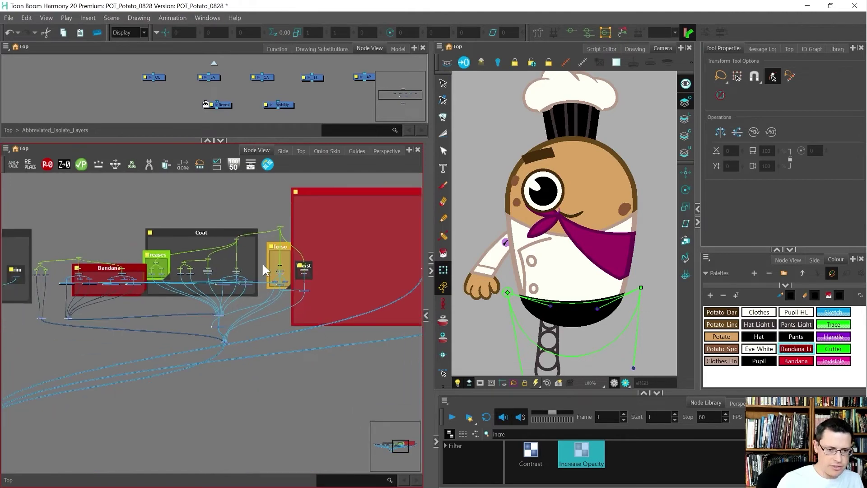
click(227, 335)
drag(217, 328, 266, 346)
scroll(284, 351, up, 4)
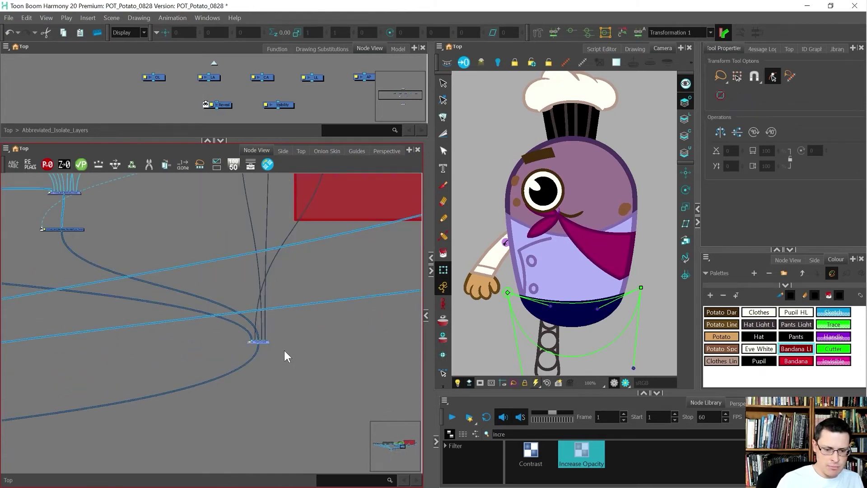
scroll(252, 340, up, 3)
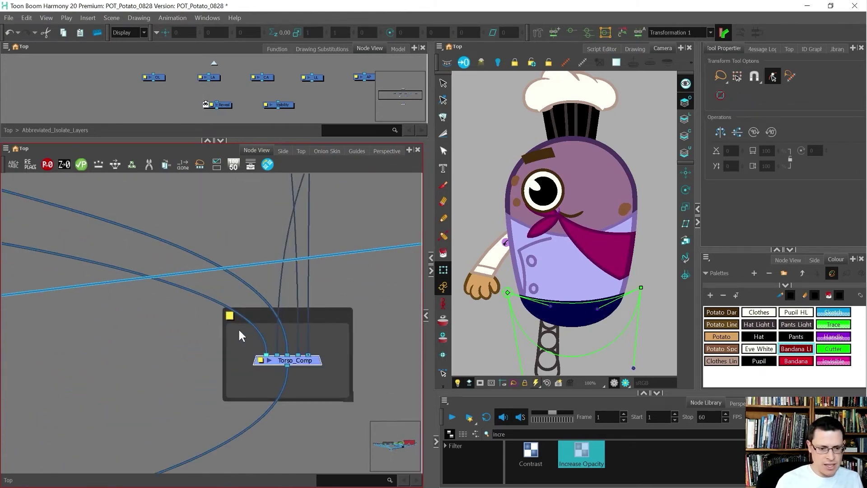
Colour the new backdrop golden yellow like the Torso group and name it Torso_Comp
click(230, 316)
click(293, 170)
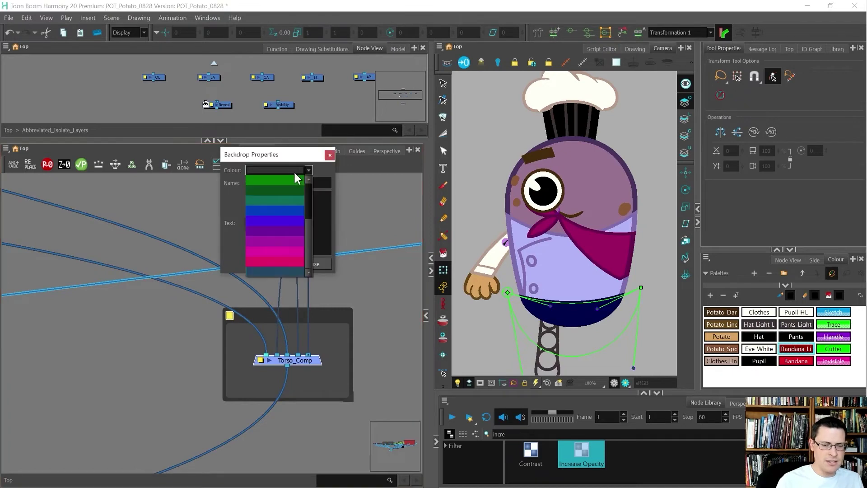
scroll(272, 232, down, 3)
click(272, 218)
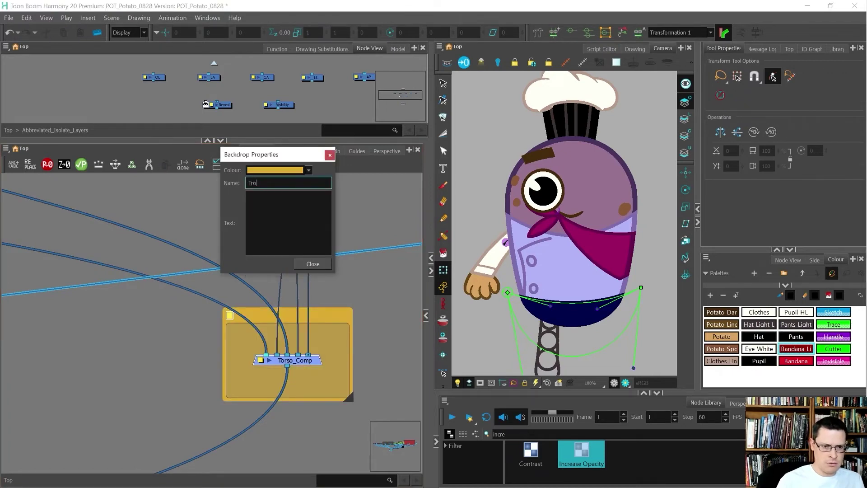
text(Torso_Comp)
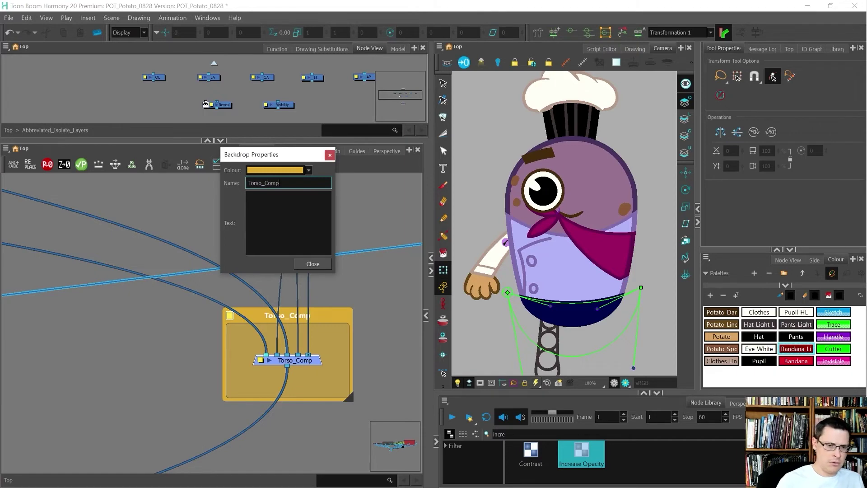
click(321, 266)
Shift the Torso_Comp backdrop independently of its node and enlarge it to surround the composite with generous space
scroll(225, 283, down, 4)
drag(251, 284, 229, 258)
scroll(233, 280, up, 3)
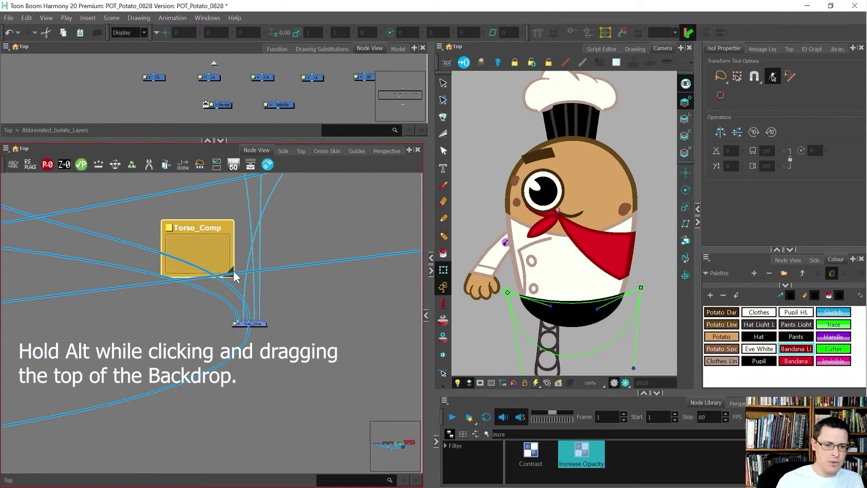
drag(232, 270, 350, 377)
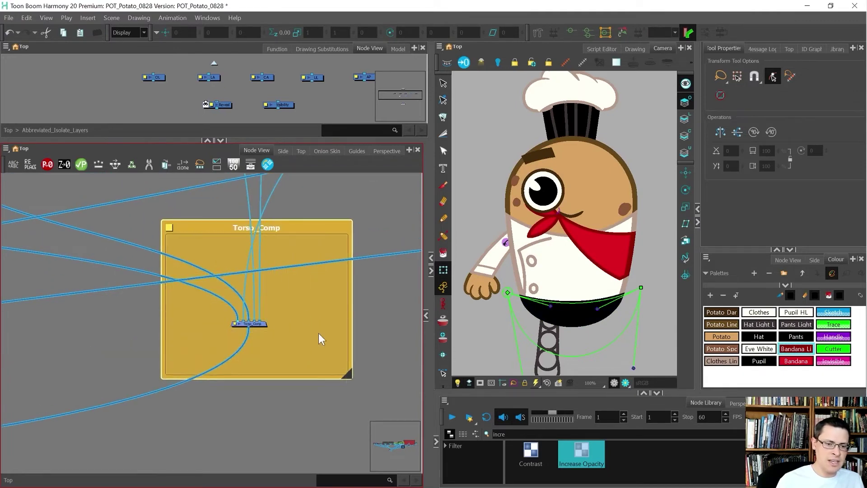
scroll(303, 310, down, 6)
scroll(187, 313, up, 2)
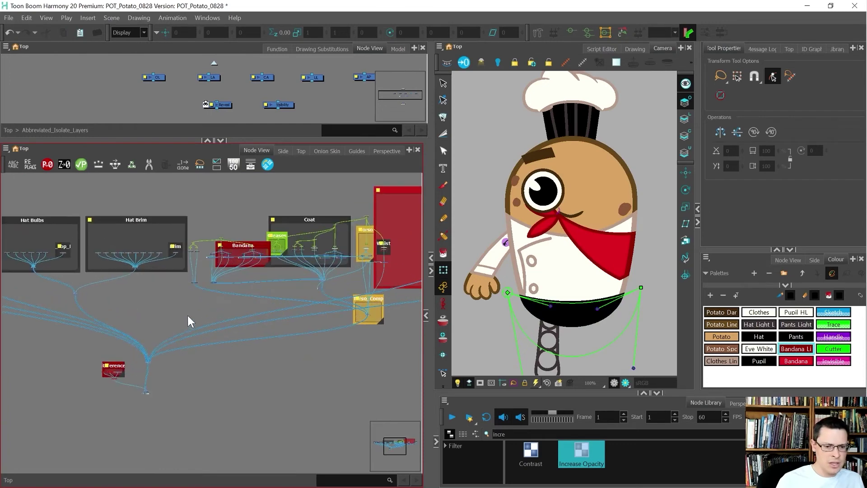
click(373, 299)
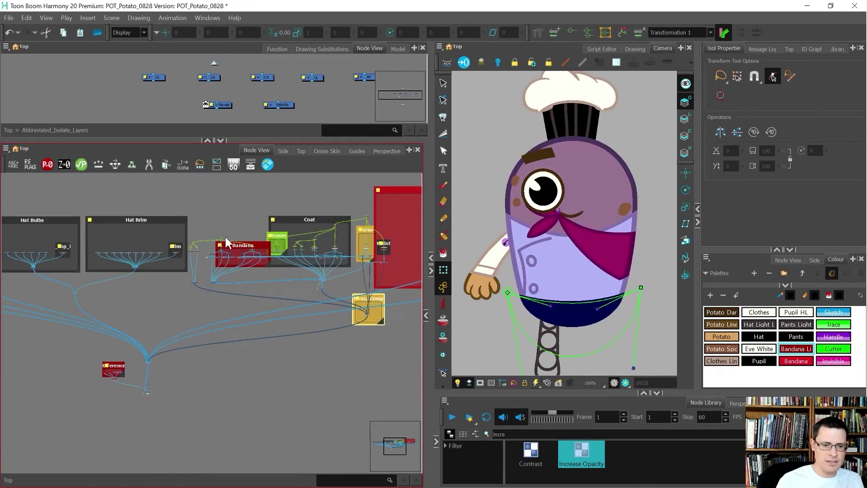
Reset the Bandana master peg so the bandana returns to its original position on the character
scroll(245, 234, up, 3)
click(142, 232)
drag(72, 209, 243, 280)
drag(315, 276, 327, 270)
key(r)
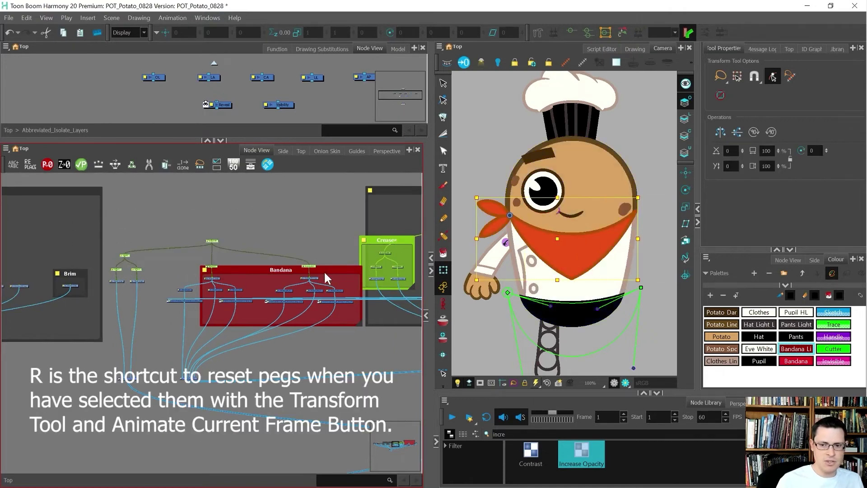
Try shifting the bandana across the torso to test its cutting, and undo the move
click(558, 251)
drag(582, 252, 606, 246)
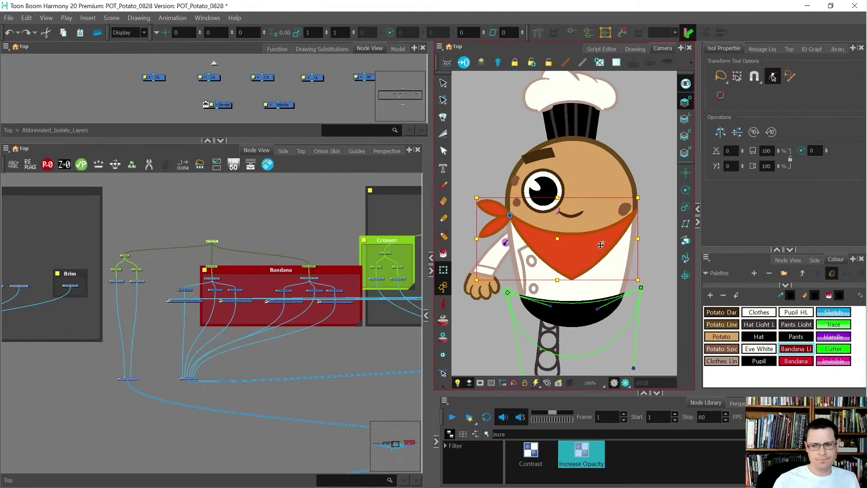
drag(601, 245, 614, 224)
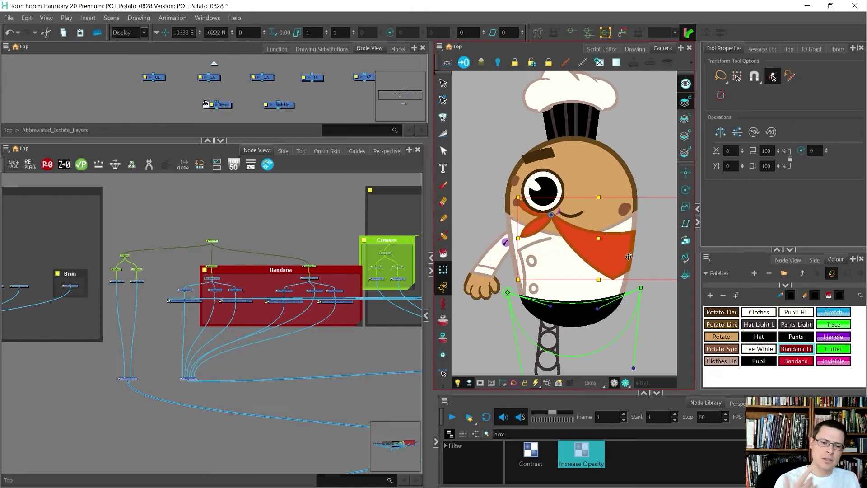
key(ctrl+z)
Add a parent peg above the Coat-MP peg
scroll(207, 318, down, 5)
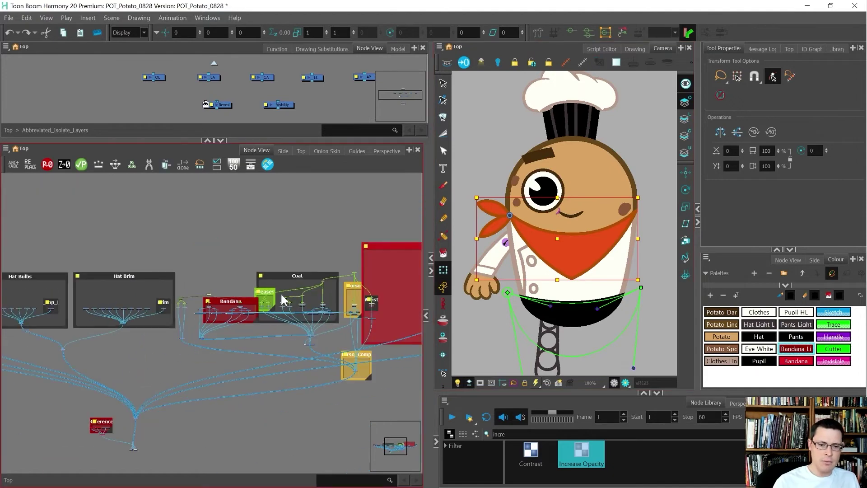
scroll(315, 283, up, 3)
drag(385, 268, 364, 255)
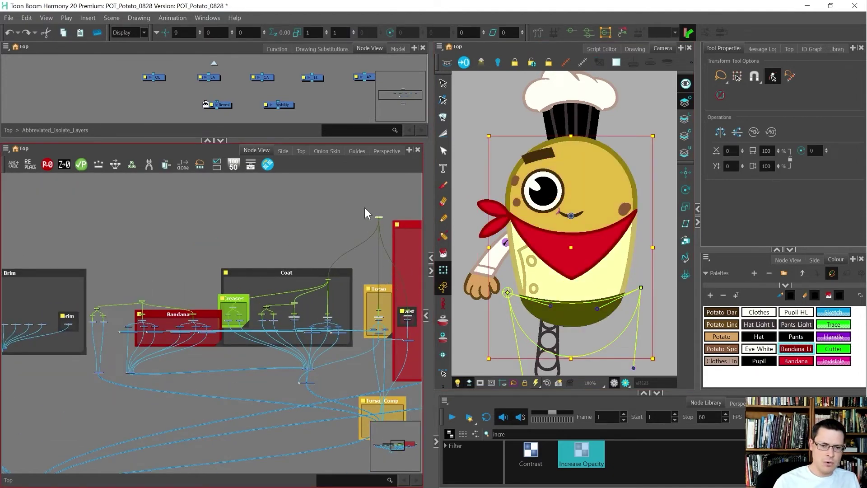
scroll(325, 285, up, 6)
drag(329, 263, 359, 236)
drag(356, 277, 300, 255)
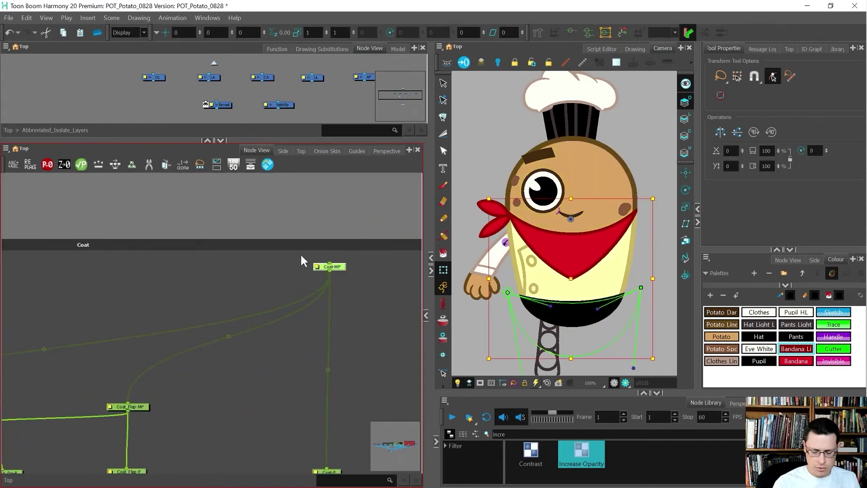
key(ctrl+p)
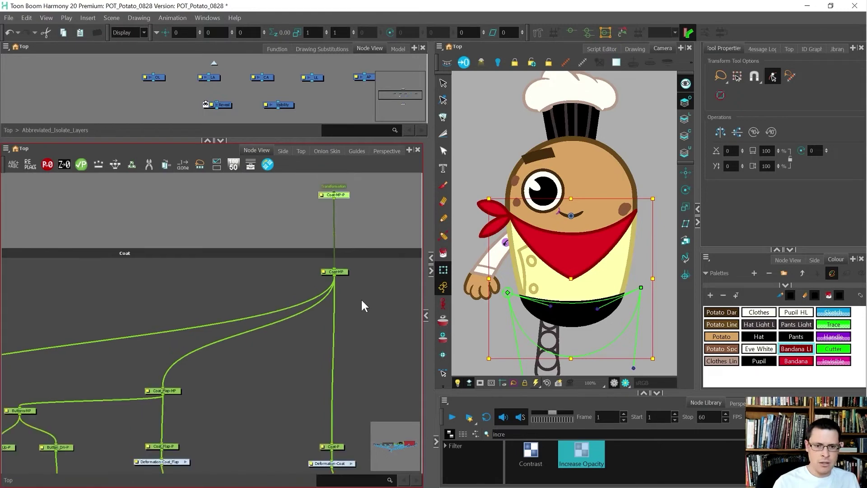
Rename the new peg above Coat-MP to Coat_Bandana-MP
scroll(362, 298, down, 3)
scroll(345, 235, up, 5)
click(332, 263)
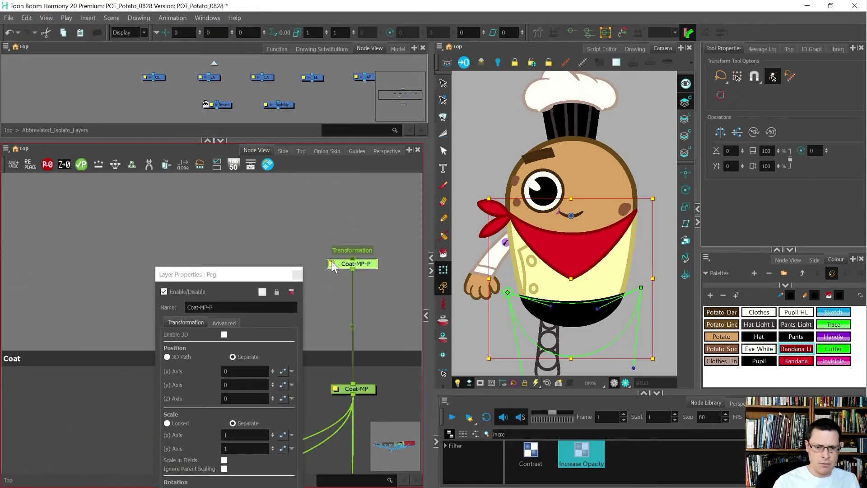
click(175, 310)
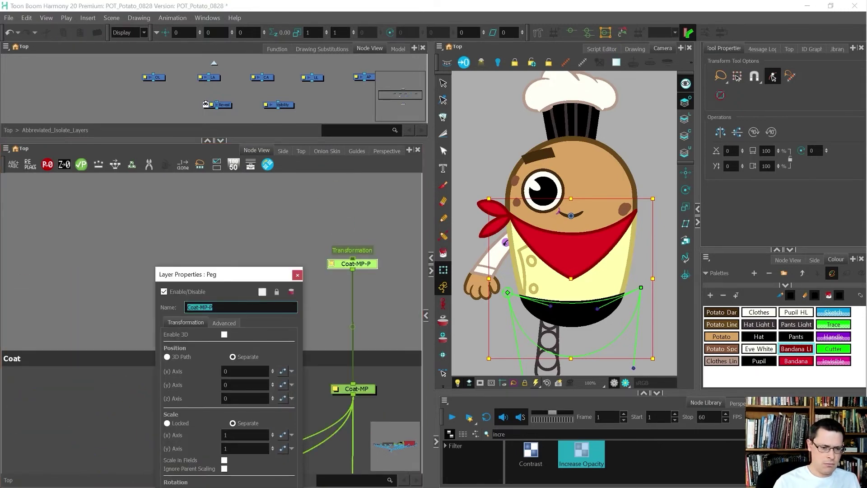
text(Coat_Bandana-MP)
key(Return)
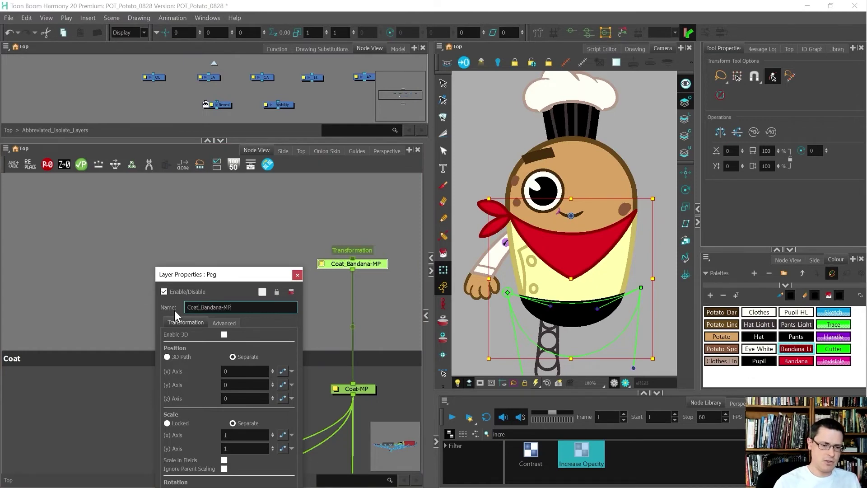
click(297, 275)
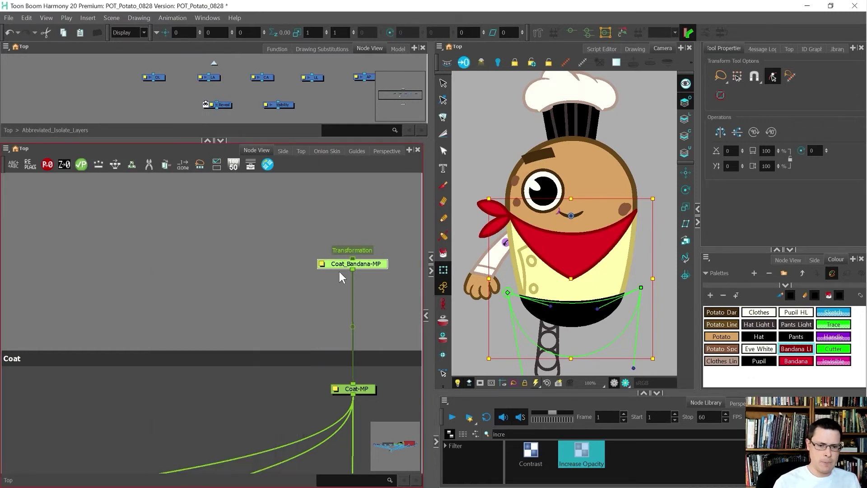
Connect Coat_Bandana-MP to the Bandana master peg so it controls the bandana together with the coat
drag(352, 269, 183, 312)
scroll(352, 269, down, 6)
scroll(159, 304, up, 4)
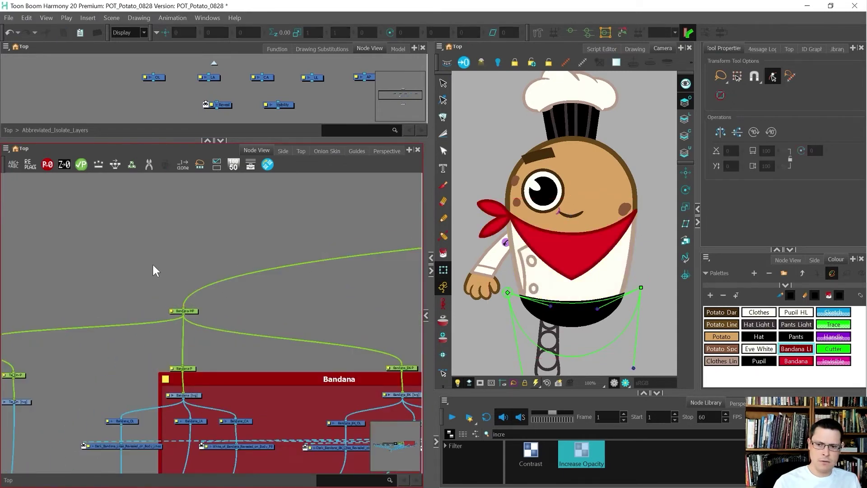
scroll(149, 264, down, 5)
scroll(390, 228, up, 5)
click(340, 266)
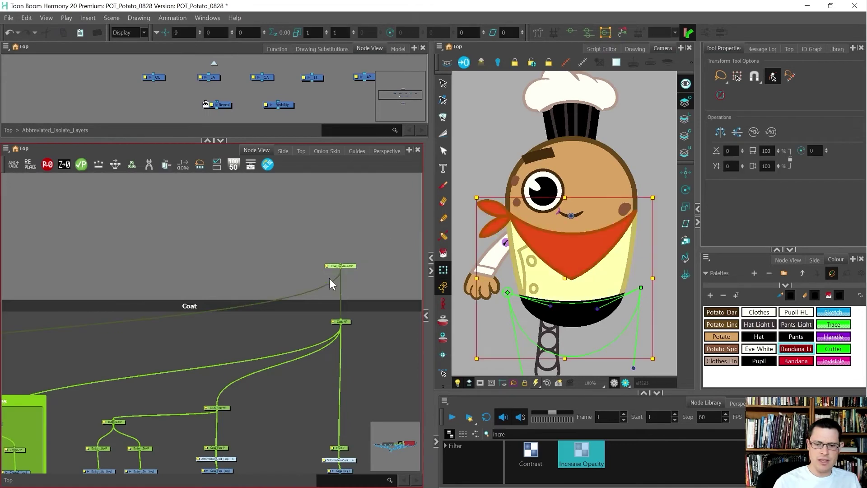
mouse_move(537, 251)
mouse_down()
mouse_move(562, 249)
mouse_move(465, 256)
mouse_move(529, 232)
mouse_move(608, 225)
mouse_move(475, 229)
mouse_move(549, 221)
mouse_move(500, 221)
mouse_move(527, 221)
mouse_move(502, 221)
mouse_move(519, 222)
mouse_up()
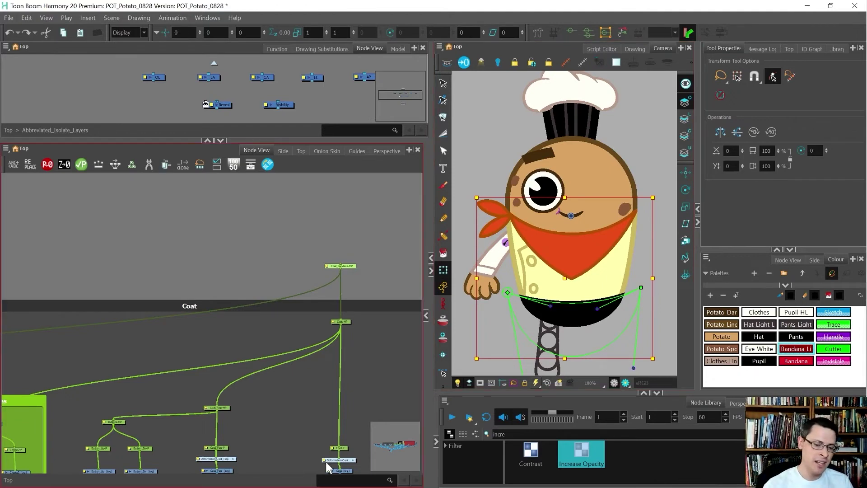
Copy the pivot from Coat-MP and paste it onto Coat_Bandana-MP with the CopyPastePivots script
drag(347, 337, 319, 310)
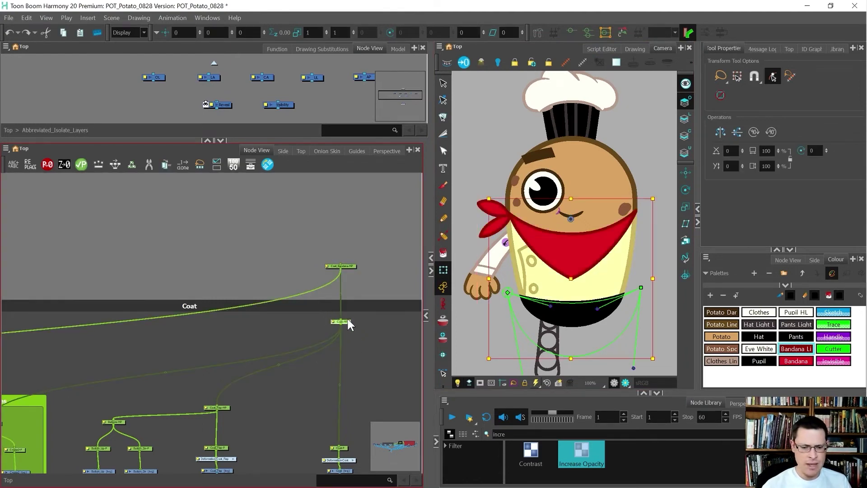
drag(356, 423, 329, 453)
drag(368, 346, 324, 311)
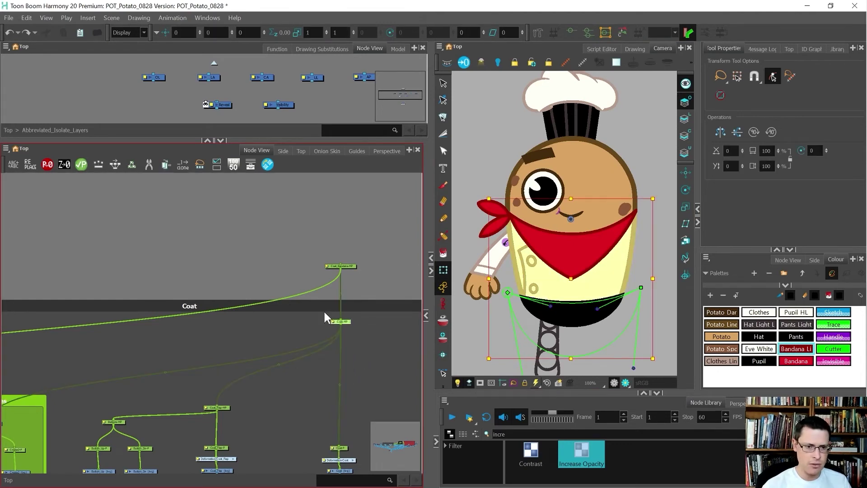
click(209, 163)
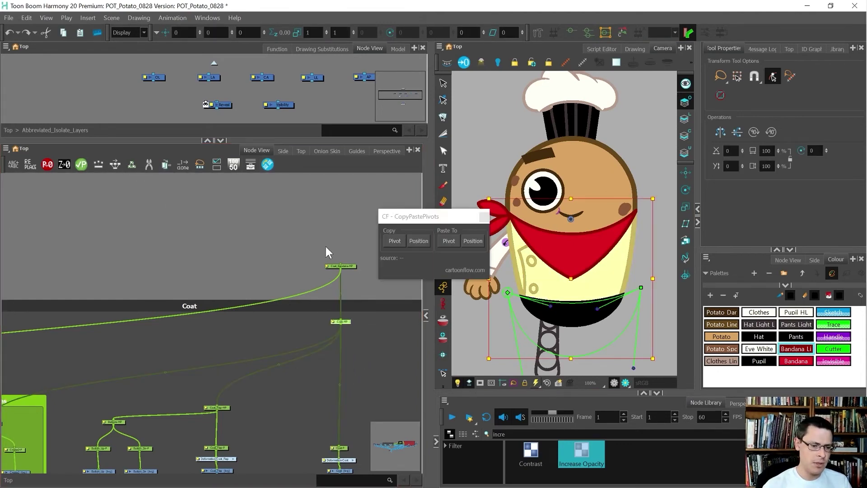
click(394, 243)
drag(349, 242, 354, 274)
click(451, 238)
click(483, 219)
Examine the artwork and pivot controlled by the Bandana master peg
scroll(254, 288, down, 6)
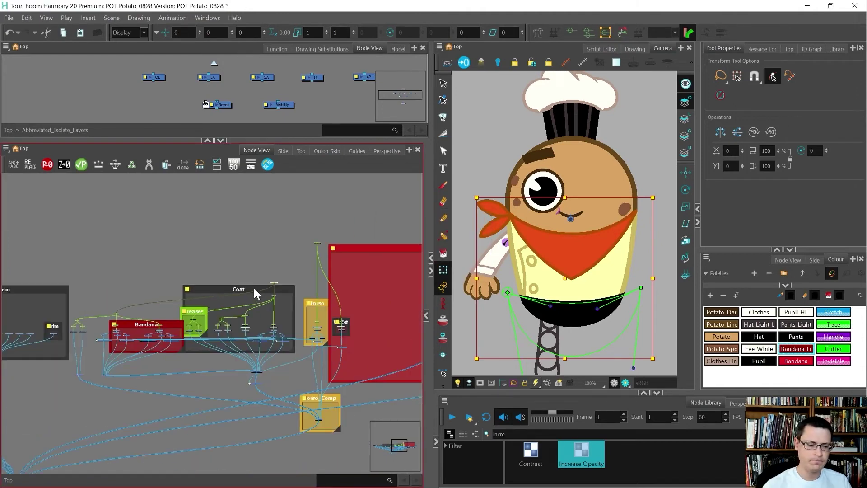
scroll(101, 299, up, 6)
drag(102, 303, 163, 336)
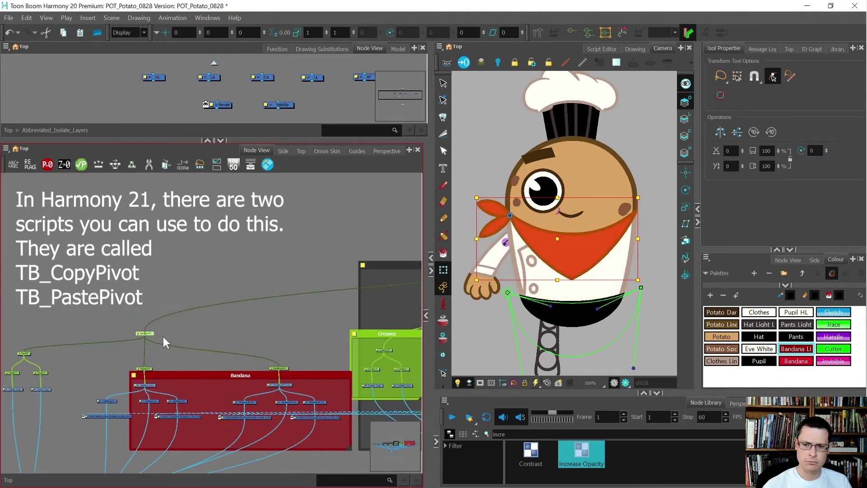
scroll(152, 293, down, 3)
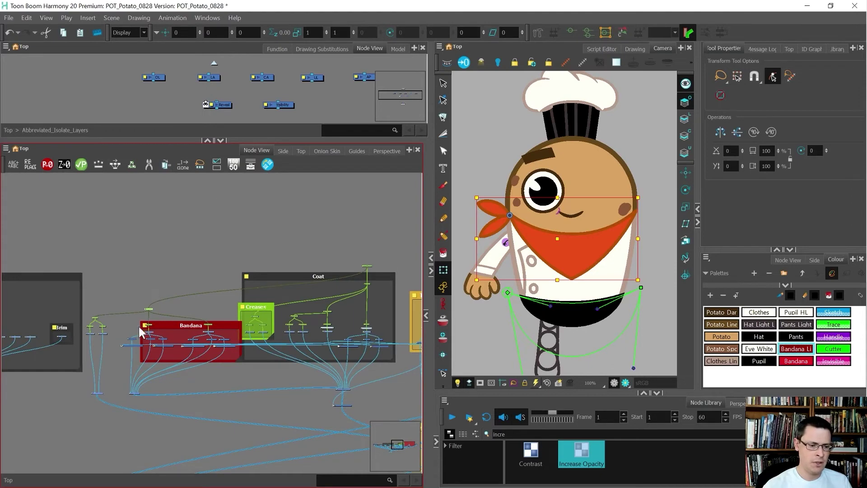
scroll(187, 255, down, 1)
scroll(187, 256, down, 3)
Move the Arm group away from the torso groups and shrink its backdrop to fit closely around its node
drag(392, 226, 221, 304)
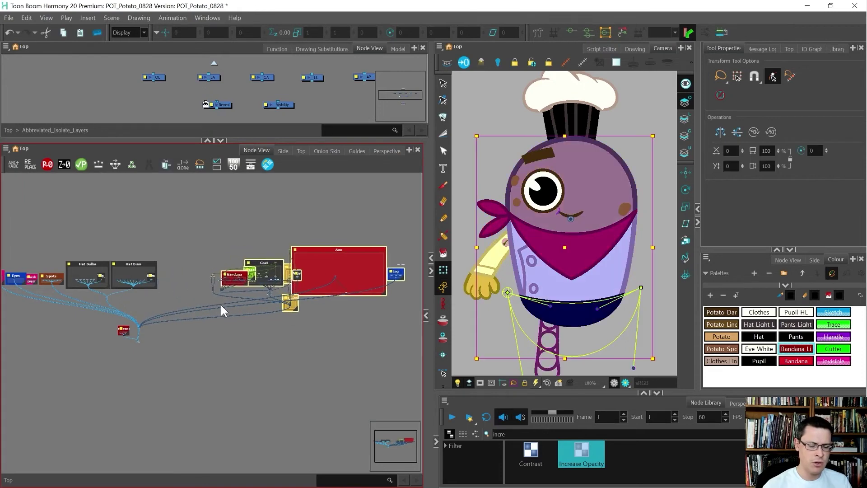
click(382, 323)
drag(333, 248, 368, 267)
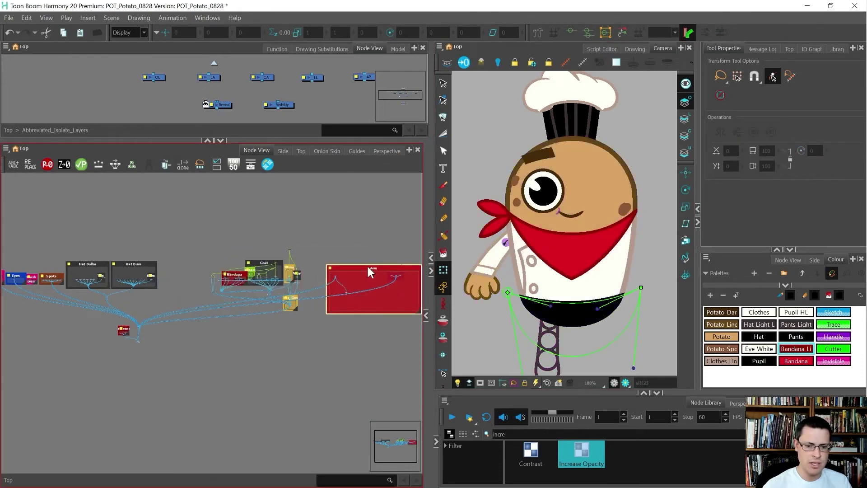
scroll(389, 307, down, 1)
scroll(360, 307, up, 2)
drag(351, 313, 251, 278)
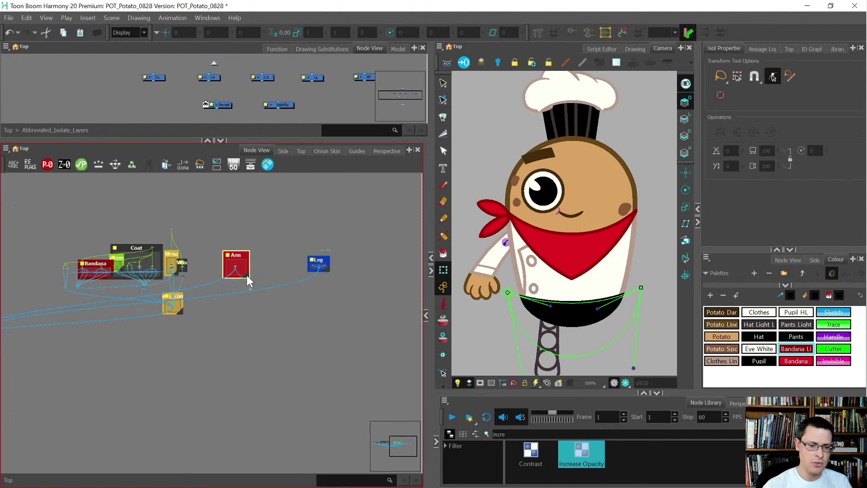
scroll(229, 261, up, 5)
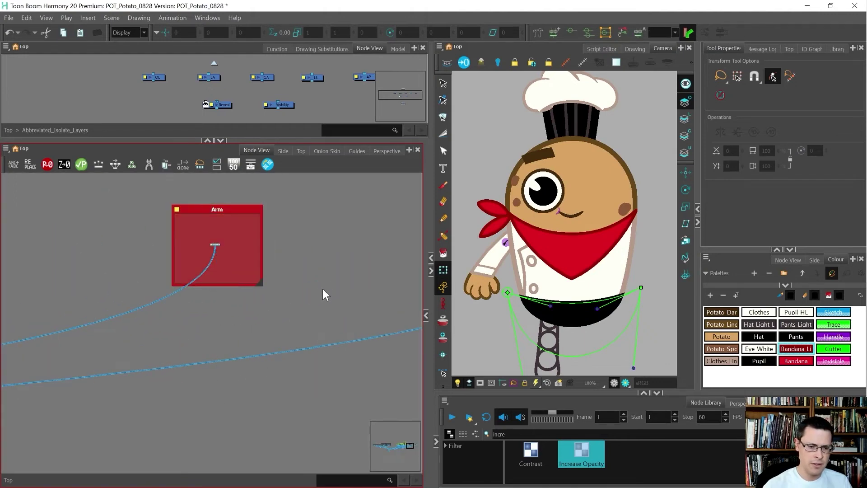
Expand the Bandana backdrop so it surrounds all of the bandana's nodes, including the knot's drawings
scroll(325, 289, down, 4)
scroll(220, 279, up, 5)
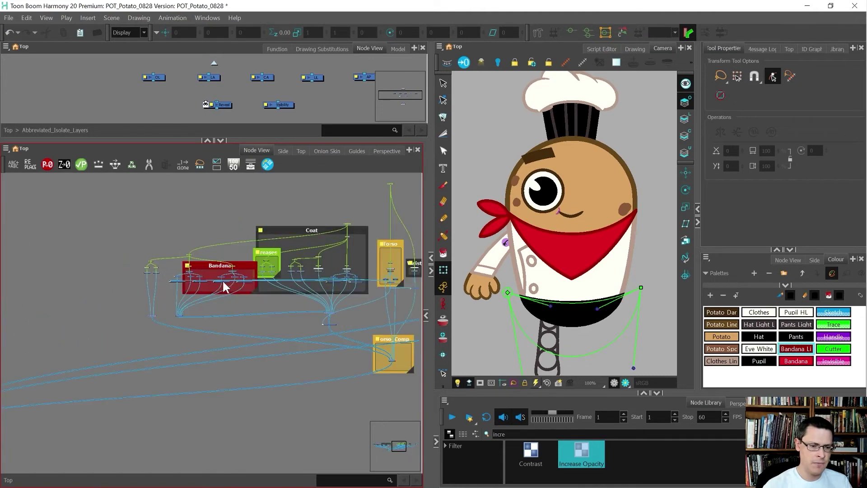
drag(255, 263, 158, 213)
drag(169, 243, 258, 288)
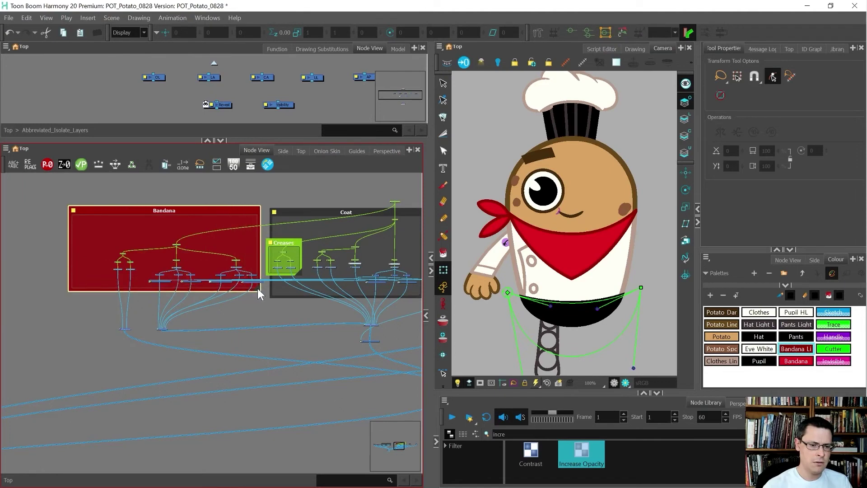
Change the Bandana backdrop's colour to a brighter red
double_click(74, 208)
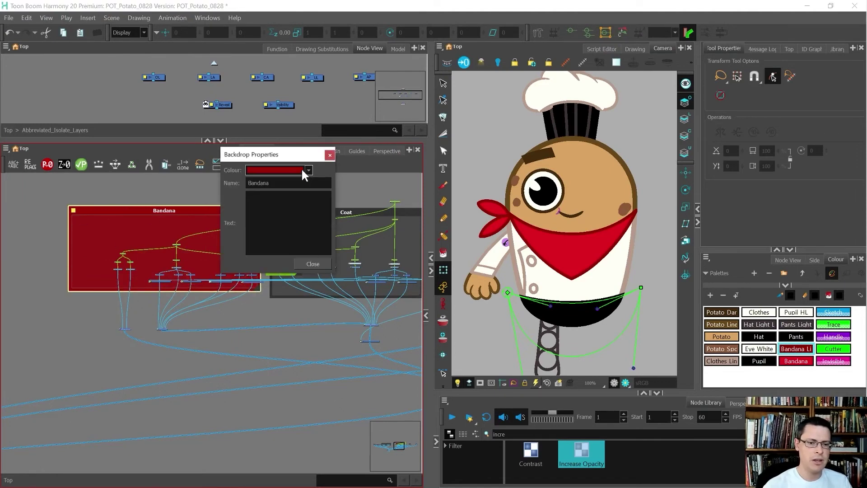
click(302, 169)
click(289, 192)
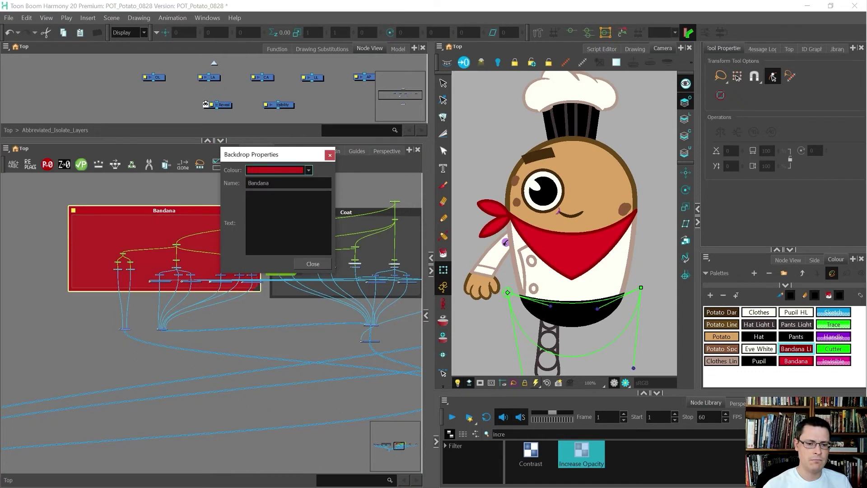
click(324, 263)
click(136, 189)
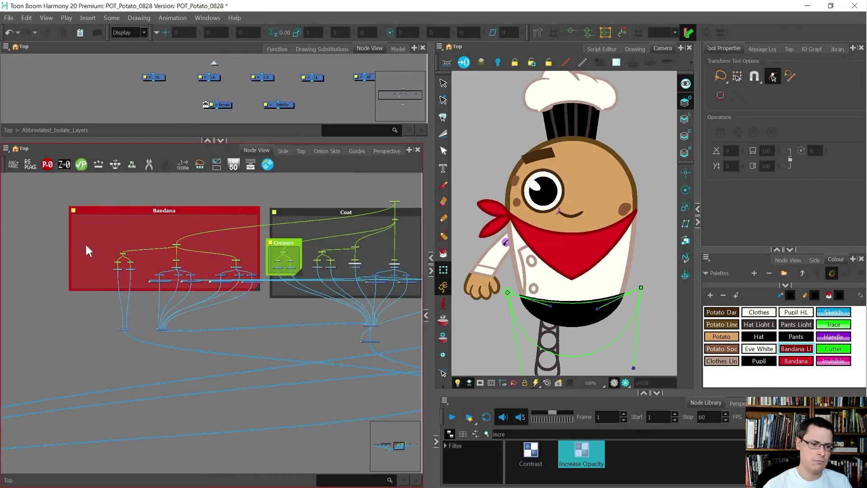
Group the bandana knot's nodes in their own backdrop inside the Bandana group and name it Tie
drag(139, 335, 105, 318)
drag(115, 277, 80, 242)
key(ctrl+alt+b)
scroll(78, 242, up, 3)
scroll(79, 246, up, 1)
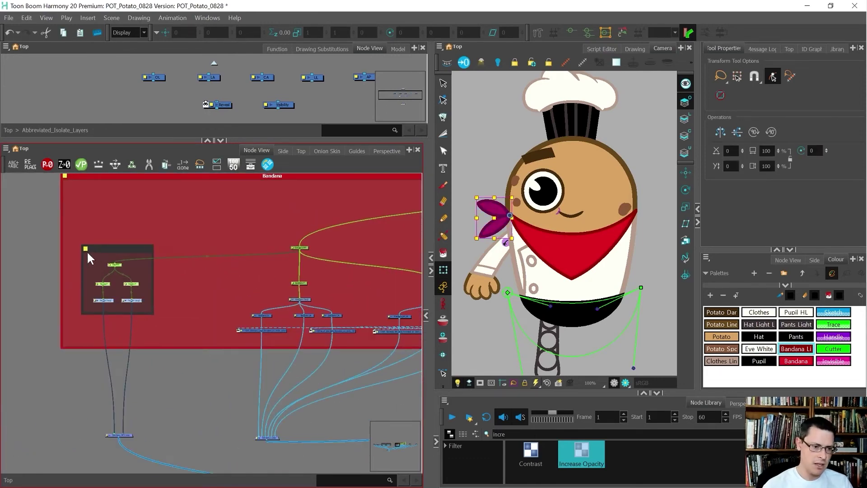
click(85, 248)
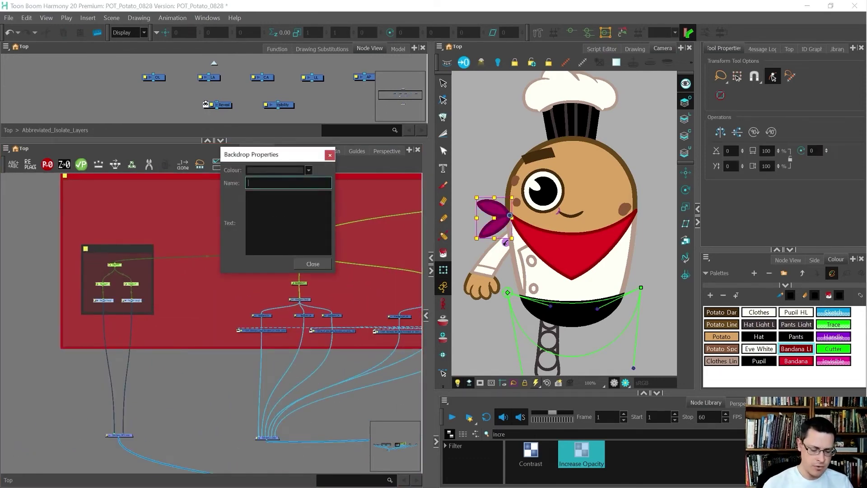
click(312, 264)
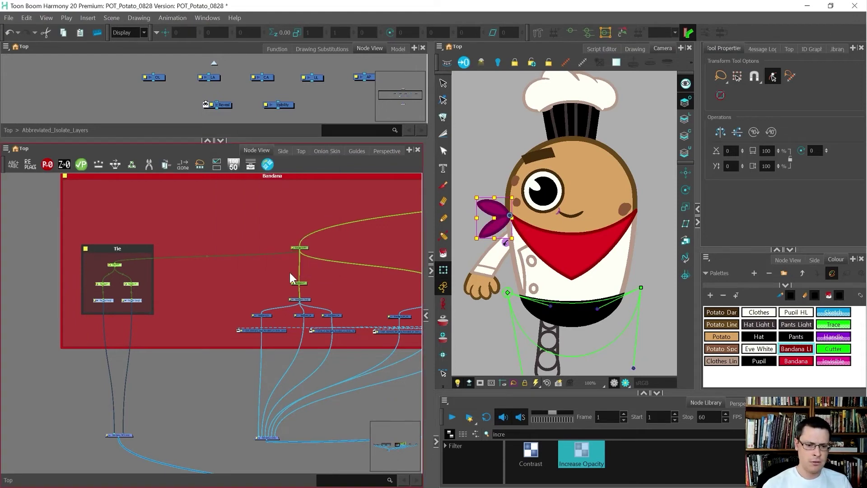
Shift the main bandana nodes closer to the Tie group, and move the whole Bandana group clear of the Coat group
scroll(221, 286, down, 2)
scroll(282, 283, up, 1)
drag(197, 241, 342, 372)
drag(345, 334, 311, 331)
scroll(191, 287, down, 2)
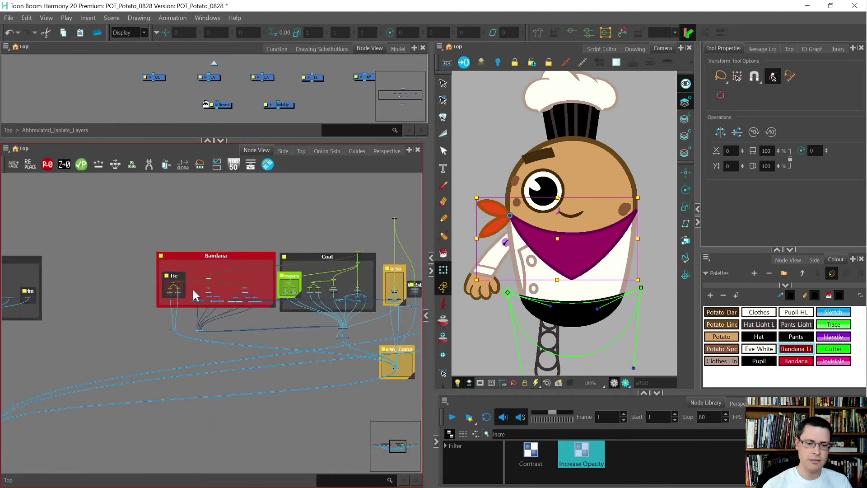
click(198, 246)
drag(198, 253, 185, 252)
scroll(194, 250, down, 1)
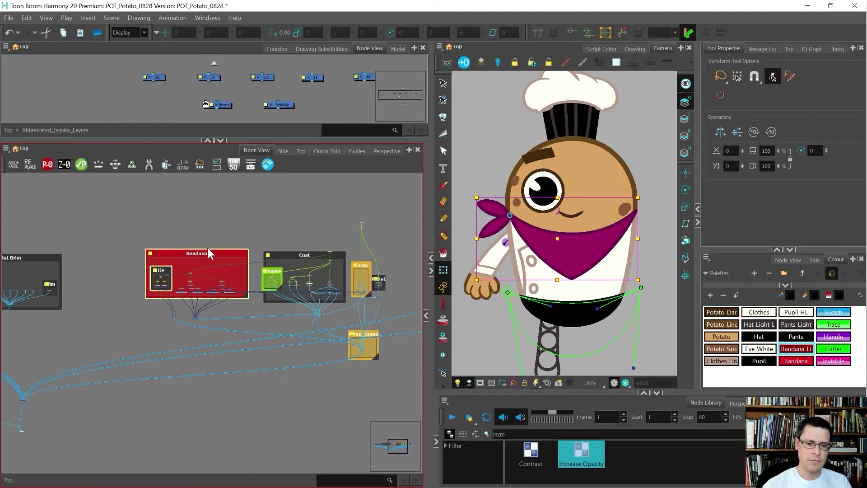
scroll(346, 250, up, 2)
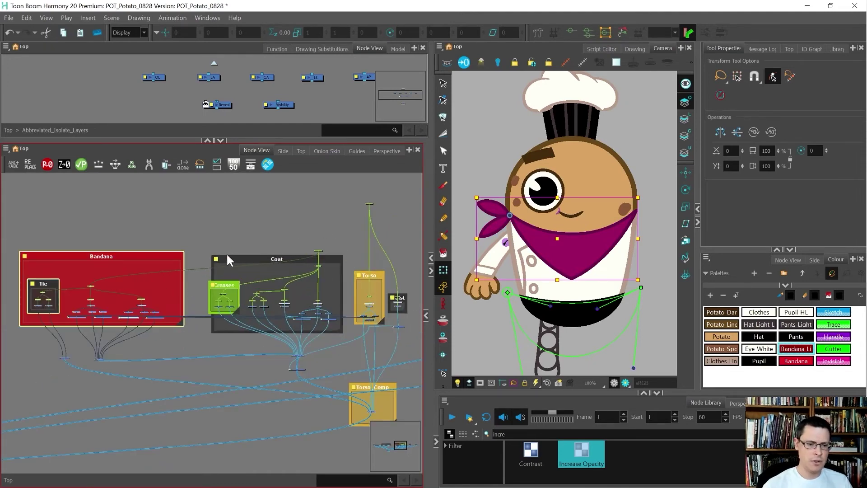
Enlarge the Coat backdrop to enclose the master pegs and all coat nodes, and save the scene
drag(233, 256, 214, 233)
scroll(324, 308, up, 1)
drag(320, 306, 350, 344)
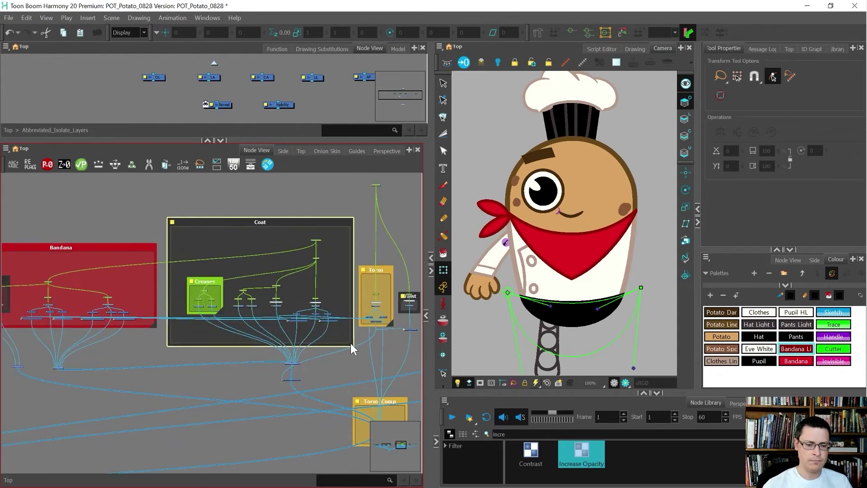
scroll(200, 270, down, 4)
scroll(217, 289, up, 2)
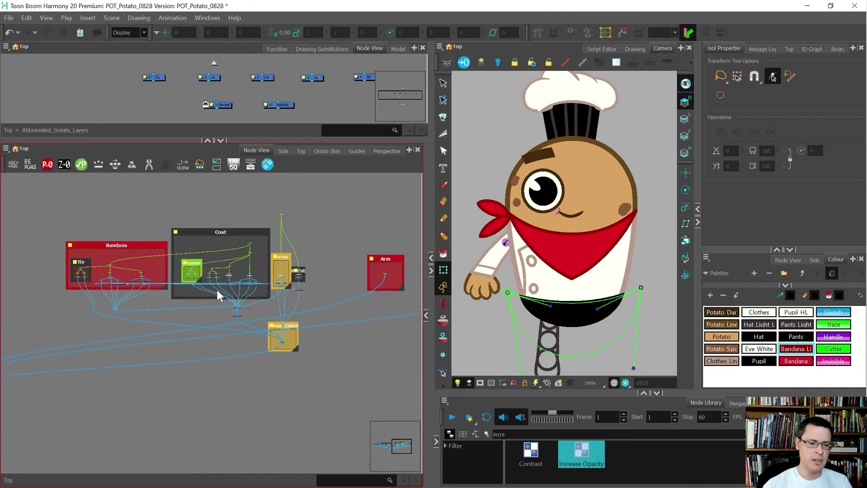
key(ctrl+s)
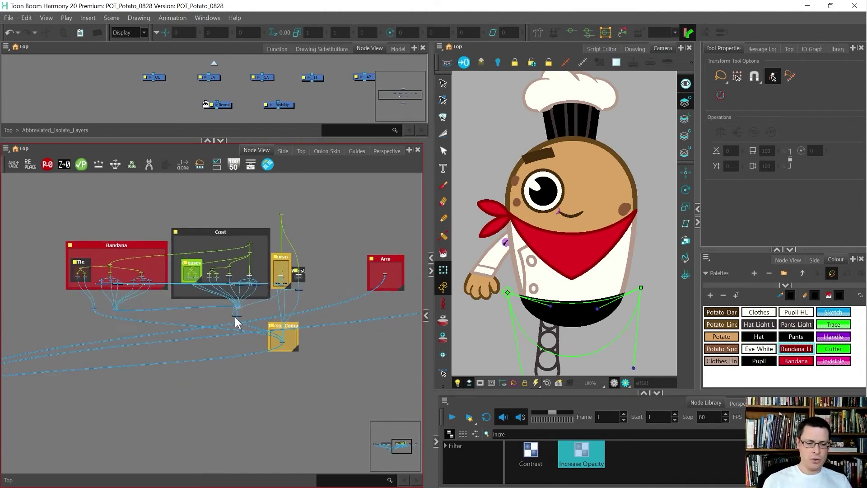
Test the shared rig by moving the coat and bandana together sideways off the body, and undo the move
scroll(233, 316, up, 3)
drag(272, 299, 220, 334)
scroll(304, 291, down, 3)
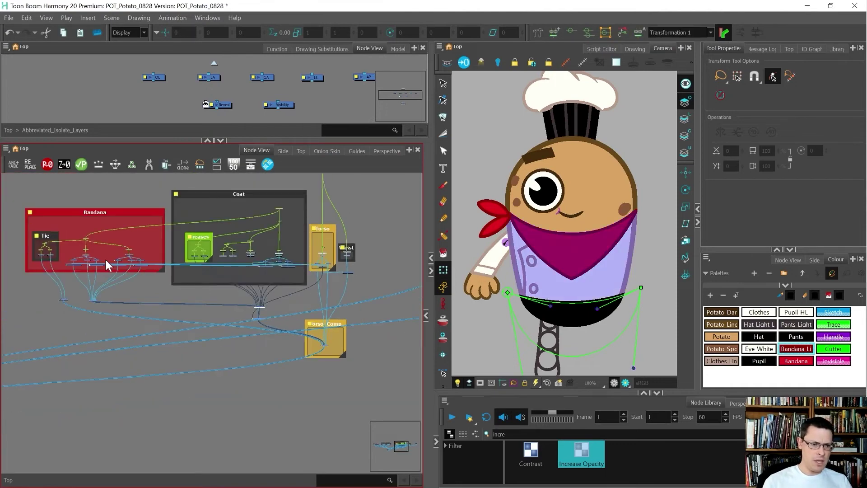
scroll(105, 259, up, 4)
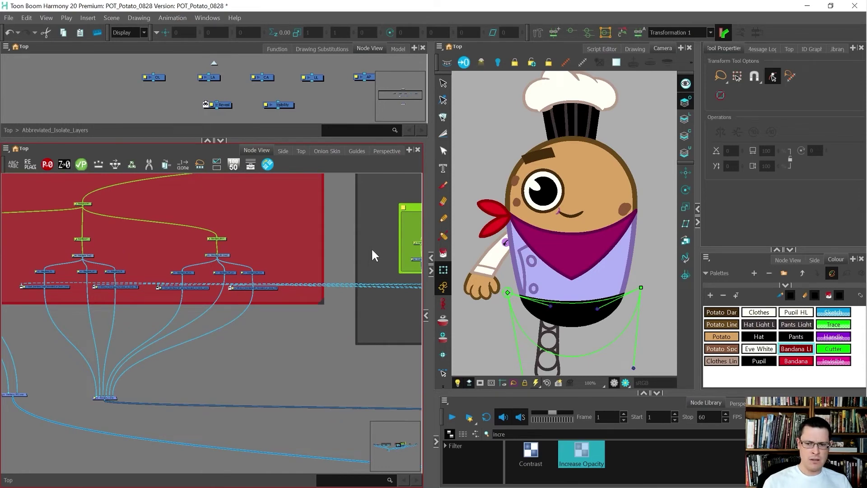
click(568, 255)
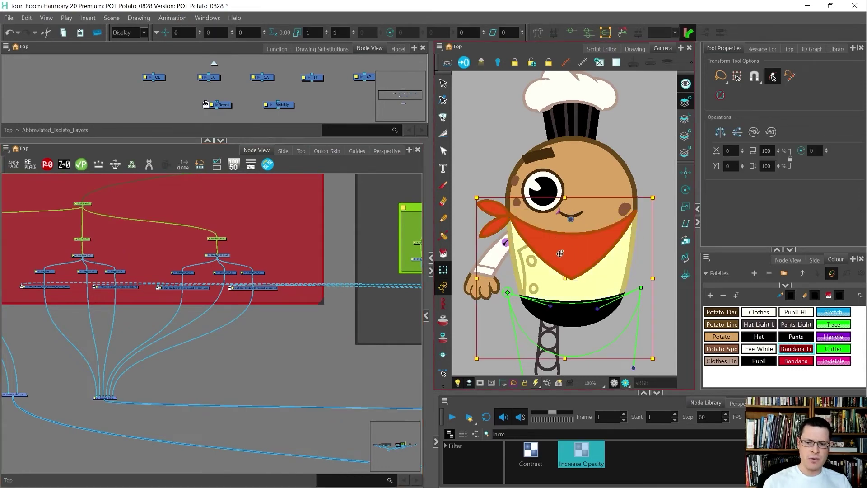
drag(544, 255, 641, 260)
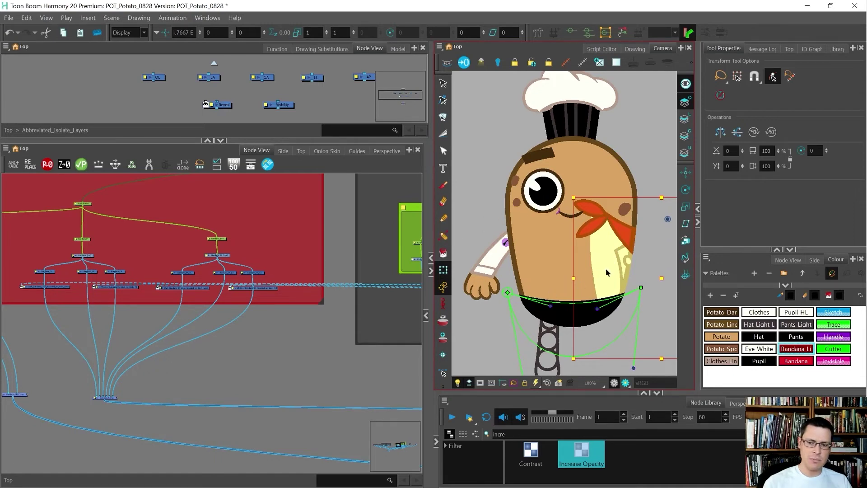
drag(614, 248, 655, 235)
scroll(596, 234, down, 6)
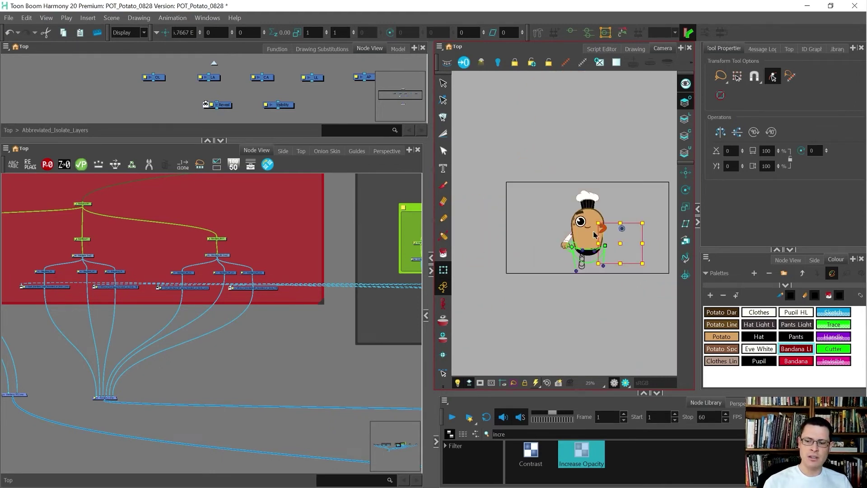
scroll(628, 232, up, 5)
scroll(648, 234, down, 3)
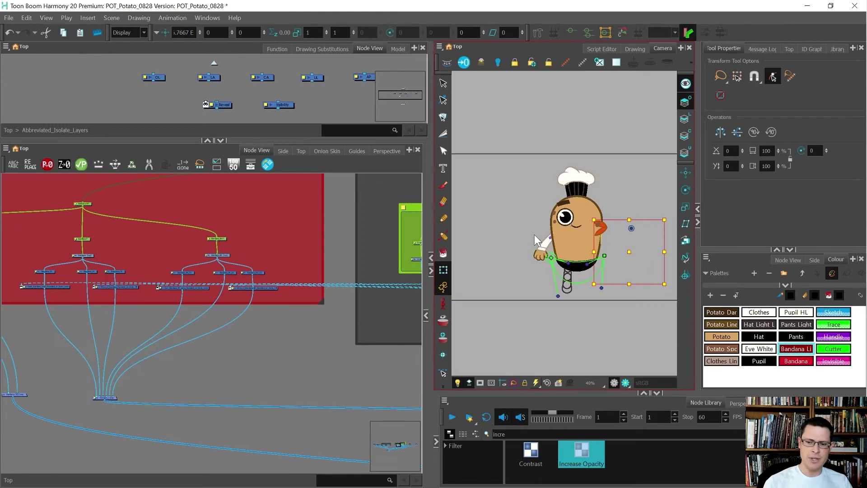
scroll(577, 233, up, 1)
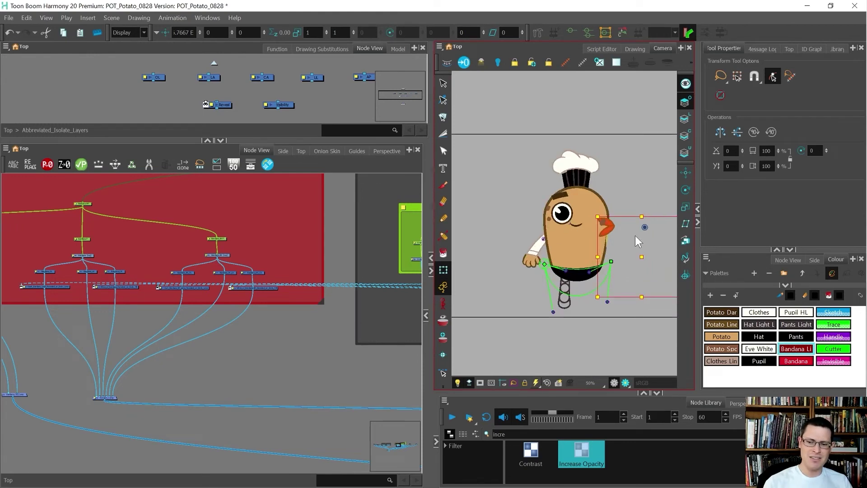
key(ctrl+z)
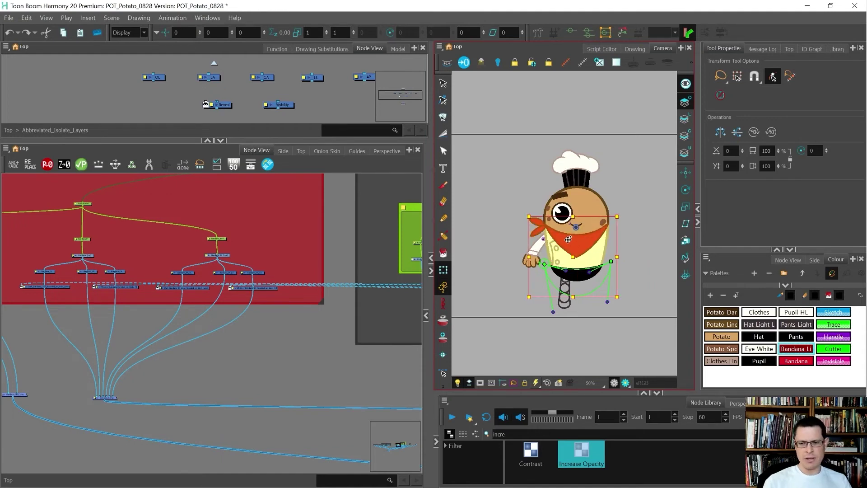
Select the coat's upper button in the artwork and locate its node in the network
scroll(569, 239, up, 5)
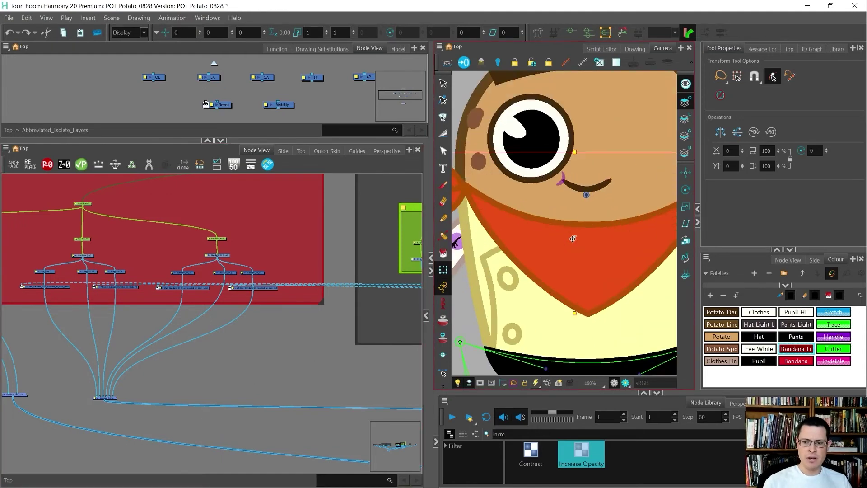
scroll(572, 238, down, 2)
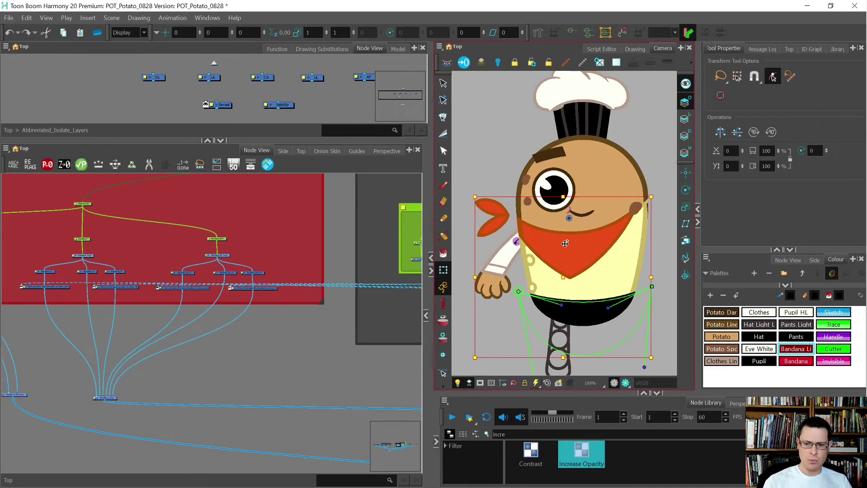
scroll(531, 270, up, 5)
click(530, 244)
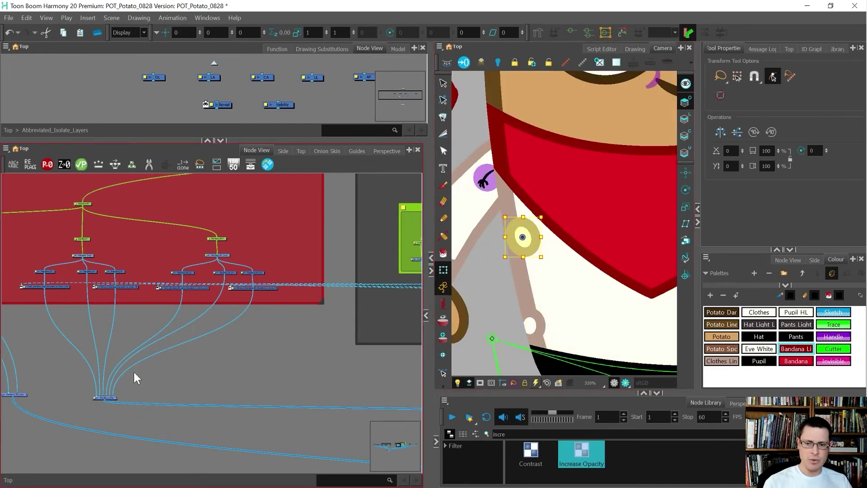
key(o)
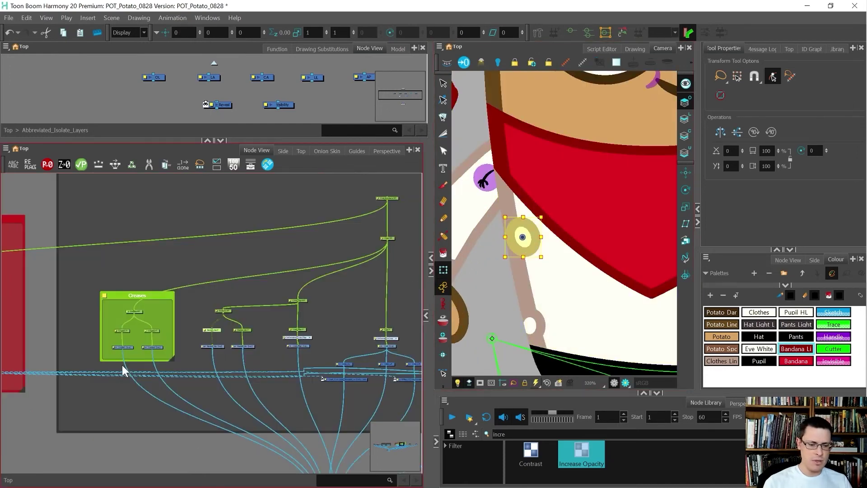
scroll(155, 289, down, 5)
scroll(195, 323, up, 6)
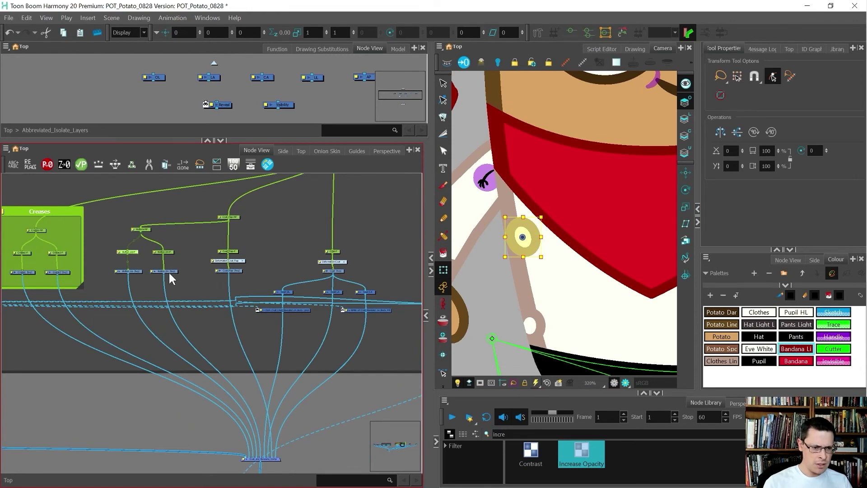
scroll(168, 275, up, 2)
Composite the Button_Up and Button_Dn drawings together and cut their direct connections to the coat composite
mouse_move(199, 286)
mouse_down()
mouse_move(101, 275)
mouse_move(84, 262)
mouse_up()
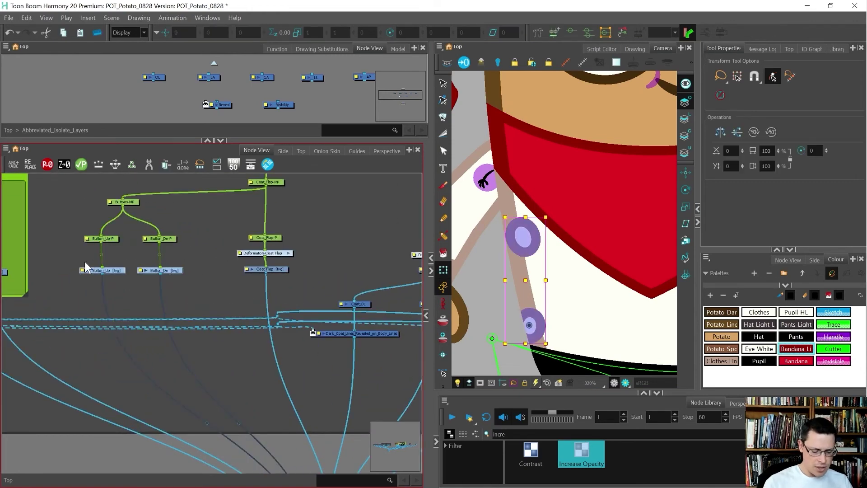
key(c)
scroll(123, 296, up, 2)
click(100, 299)
key(x)
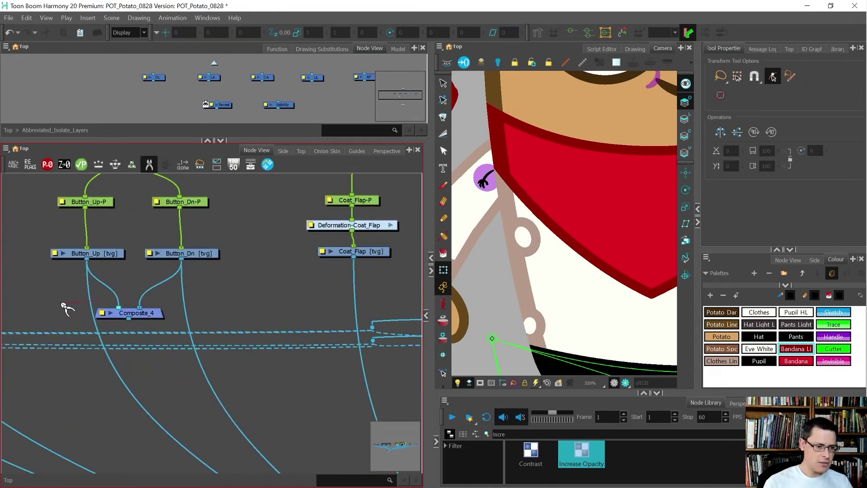
drag(68, 309, 105, 306)
drag(172, 301, 204, 299)
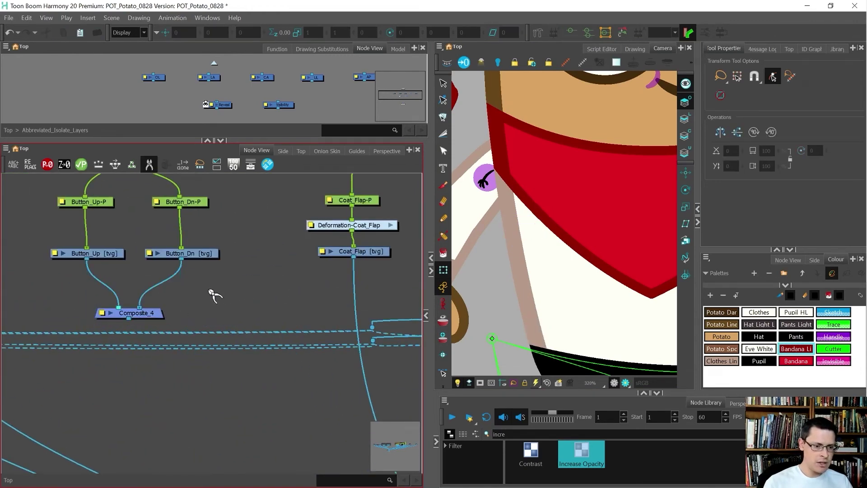
Set the new button composite's mode to As Bitmap and rename it Buttons_Comp
click(103, 313)
click(246, 326)
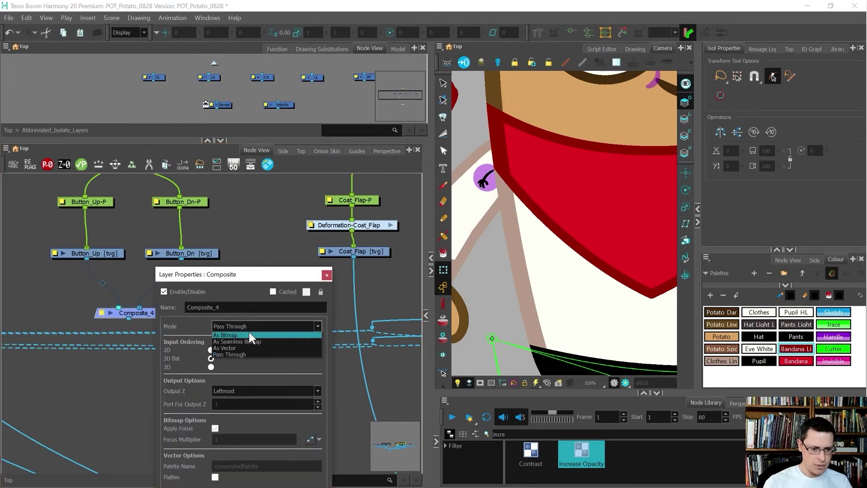
click(248, 334)
text(Buttons_Comp)
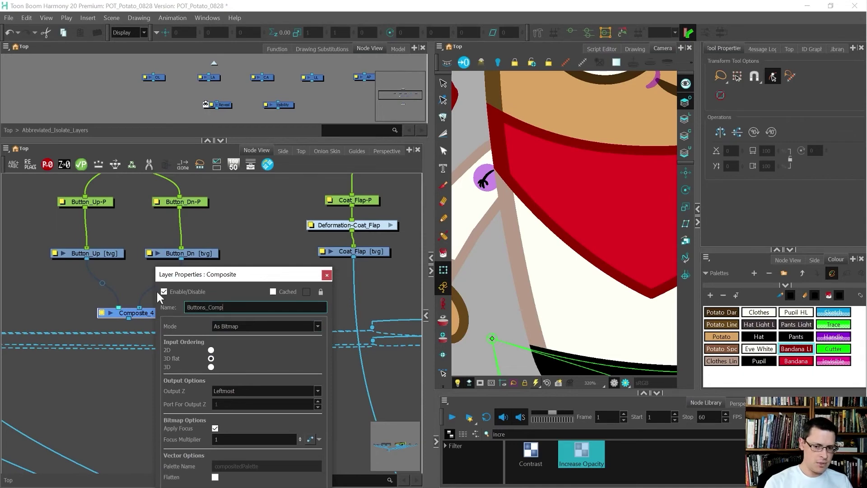
click(327, 276)
scroll(192, 235, down, 3)
scroll(189, 242, up, 2)
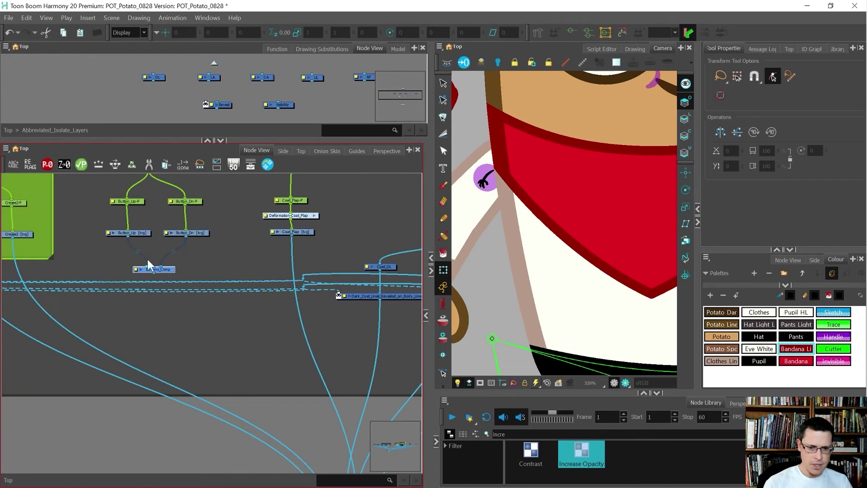
scroll(140, 263, down, 1)
scroll(113, 287, down, 2)
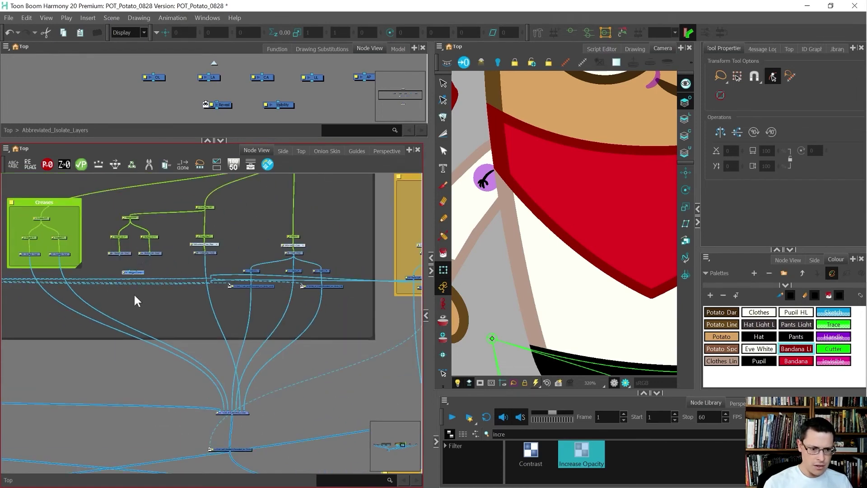
scroll(246, 356, up, 1)
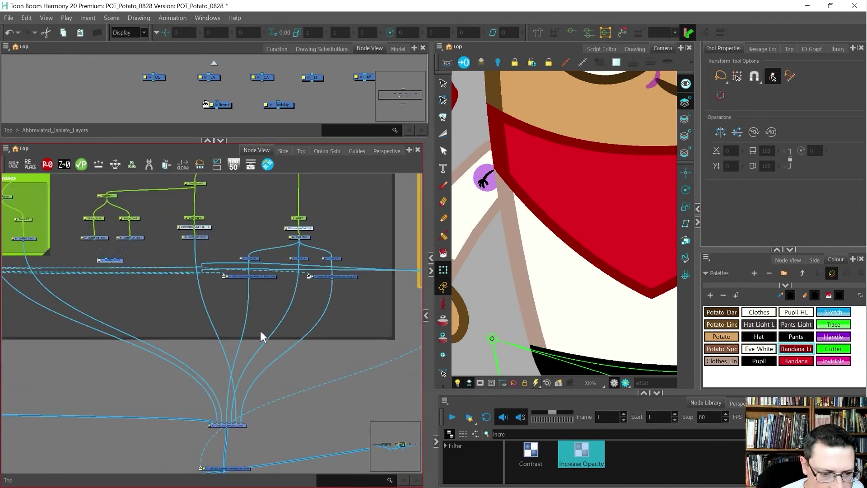
Connect Buttons_Comp to the coat's main composite below the Coat group and check the buttons in the artwork
click(298, 258)
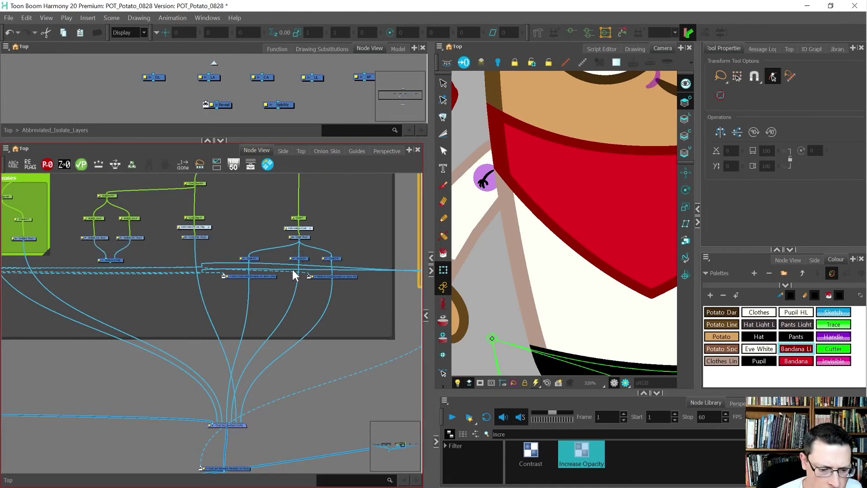
mouse_move(112, 265)
mouse_down()
mouse_move(228, 445)
mouse_move(234, 423)
mouse_up()
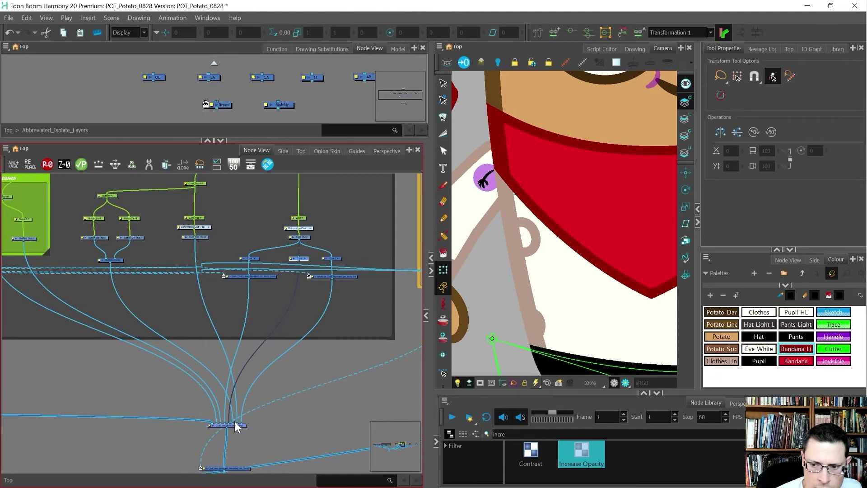
key(shift+m)
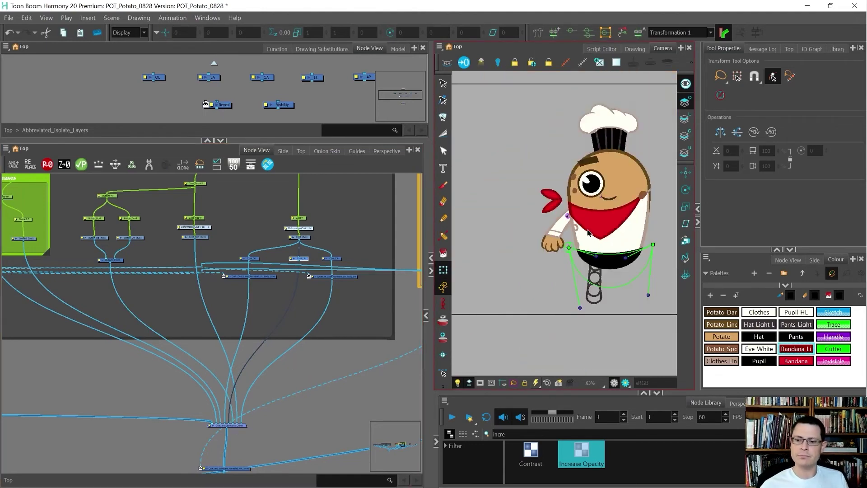
click(588, 233)
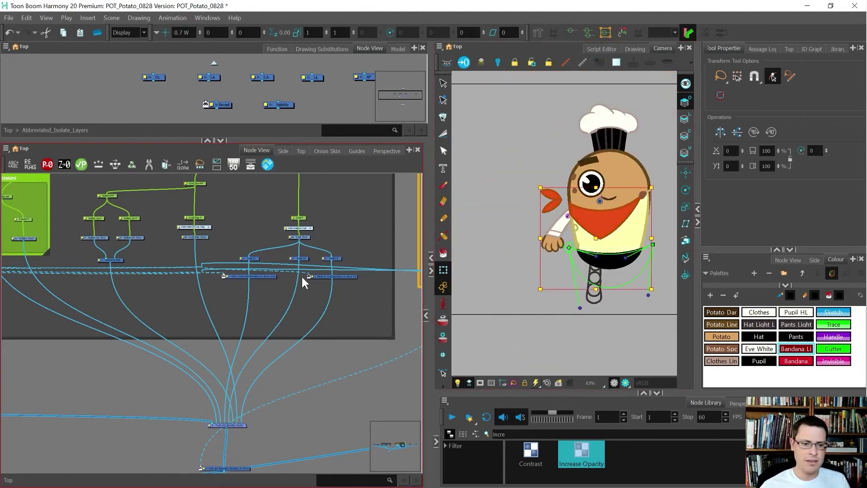
key(f)
scroll(316, 246, down, 2)
drag(336, 176, 31, 242)
click(163, 193)
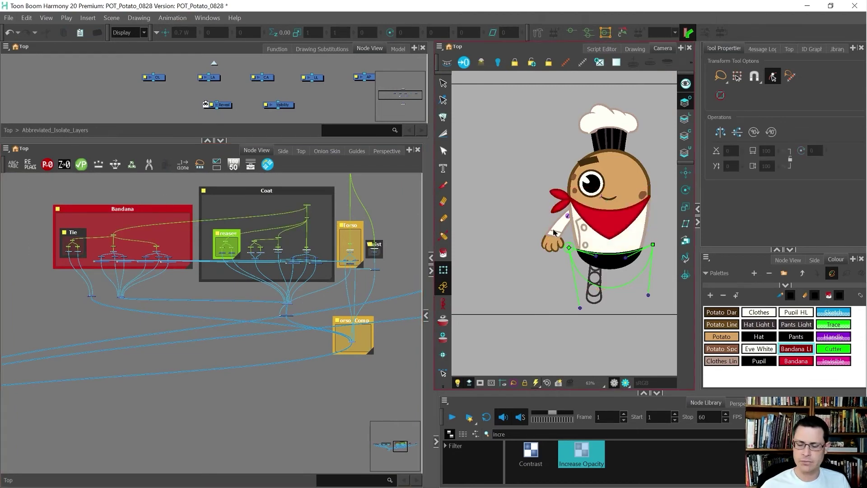
Parent the waist's peg under the shared Coat_Bandana-MP master peg
scroll(665, 207, up, 3)
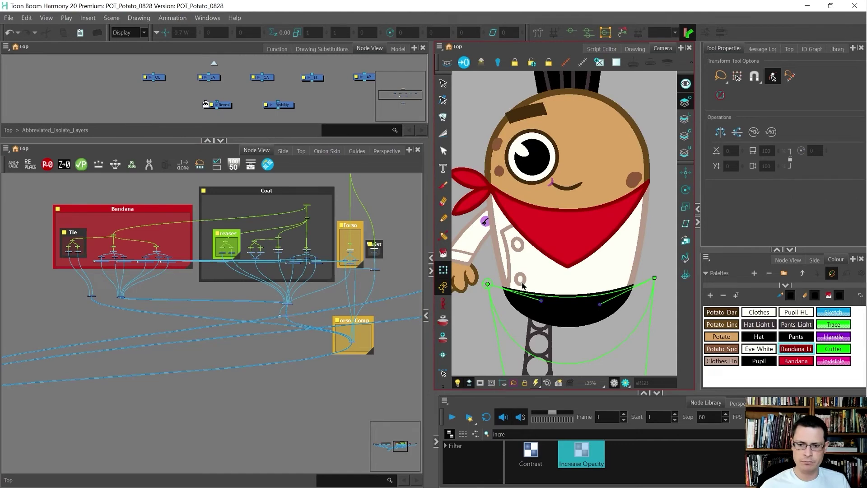
click(486, 323)
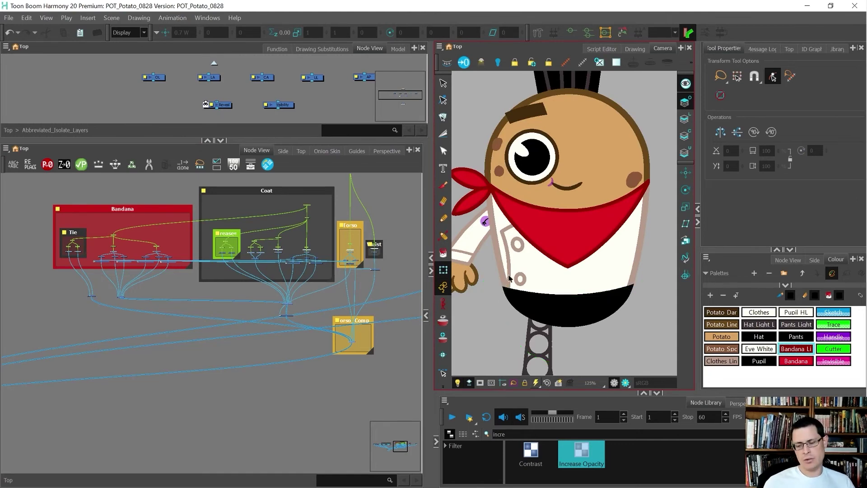
click(546, 213)
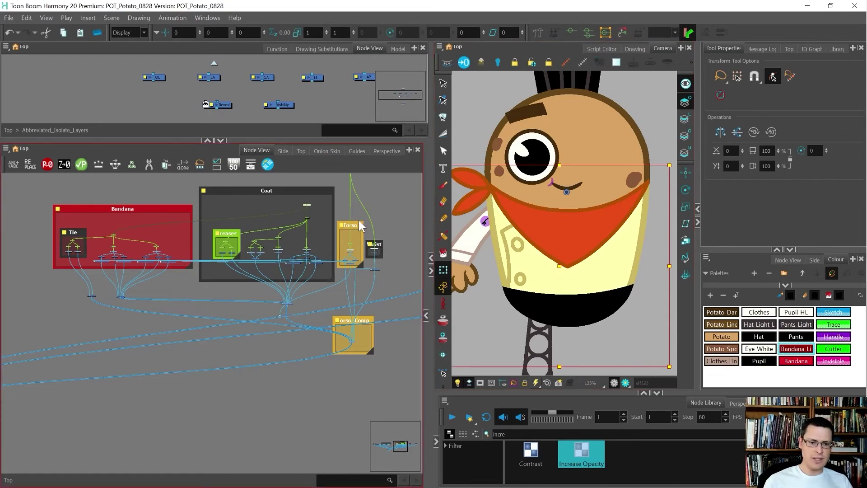
scroll(361, 211, up, 5)
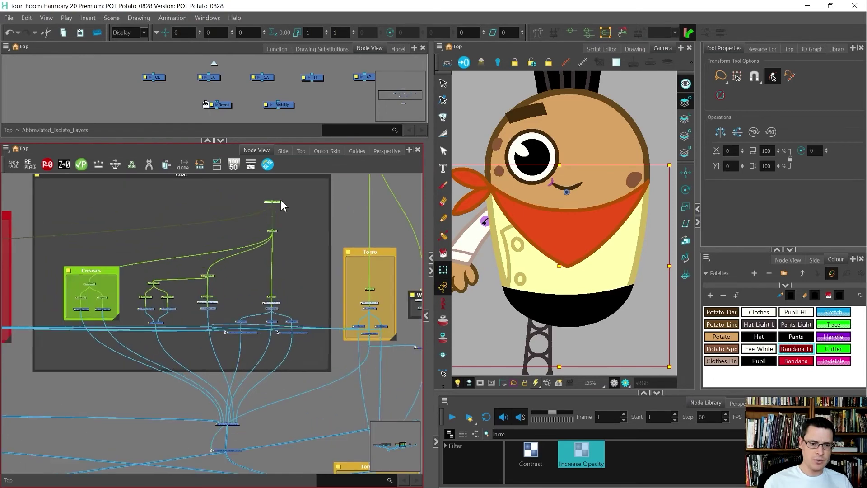
scroll(258, 209, up, 2)
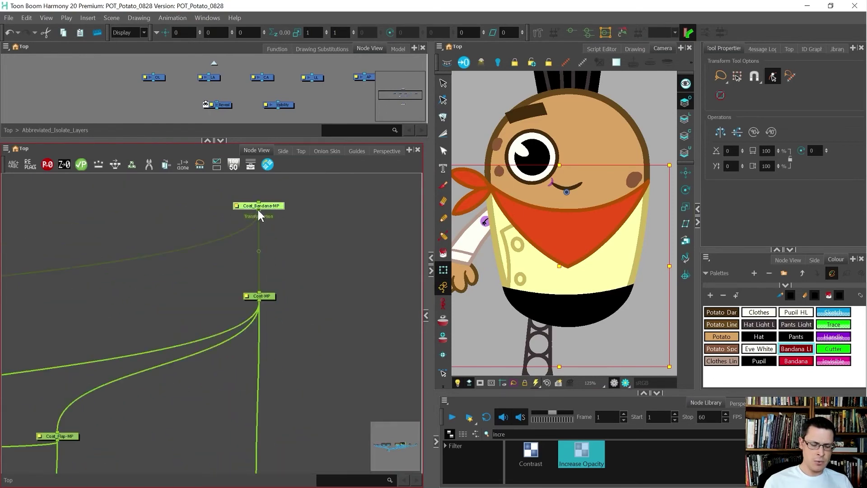
scroll(259, 210, down, 6)
scroll(359, 267, up, 5)
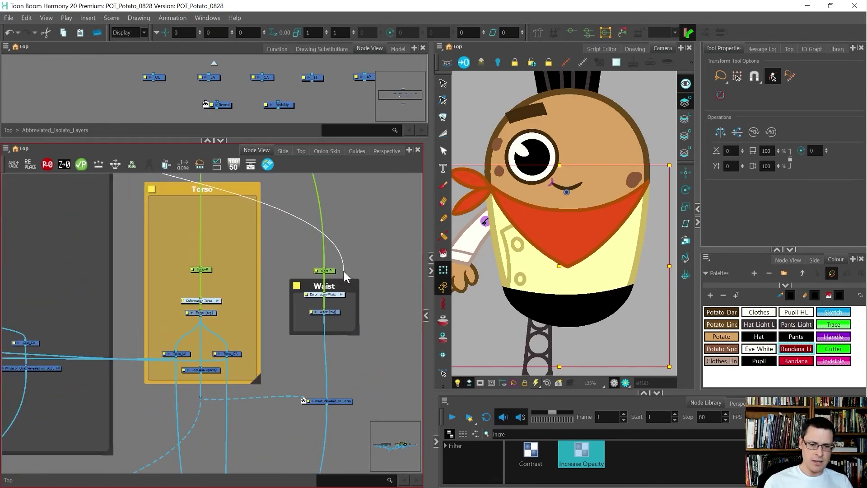
click(340, 214)
scroll(341, 229, down, 4)
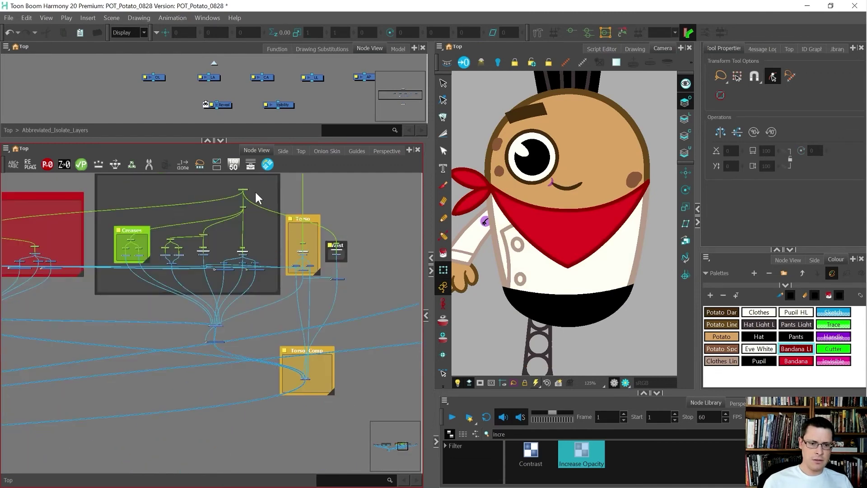
Test the shared master peg by moving the coat, bandana and waist together sideways, and undo the move
drag(518, 236, 638, 242)
scroll(553, 248, down, 2)
key(ctrl+z)
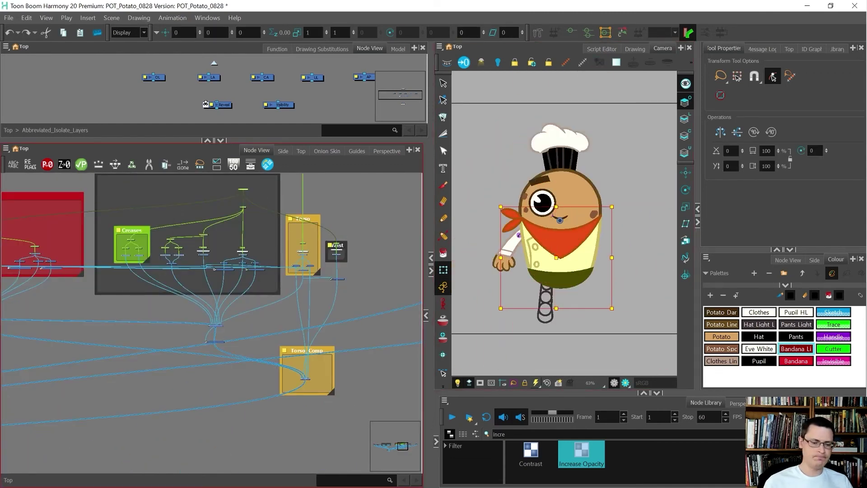
Enable the drawings in the Reference group and compare the character with its turnaround poses
scroll(160, 295, down, 3)
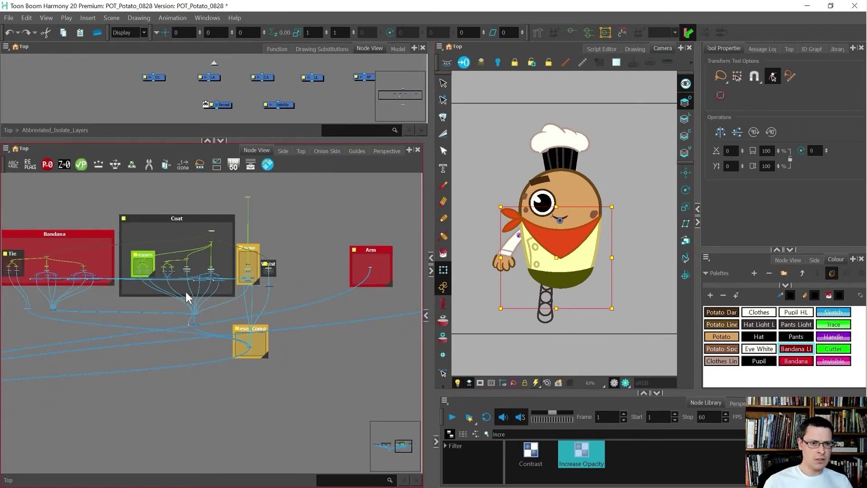
click(791, 260)
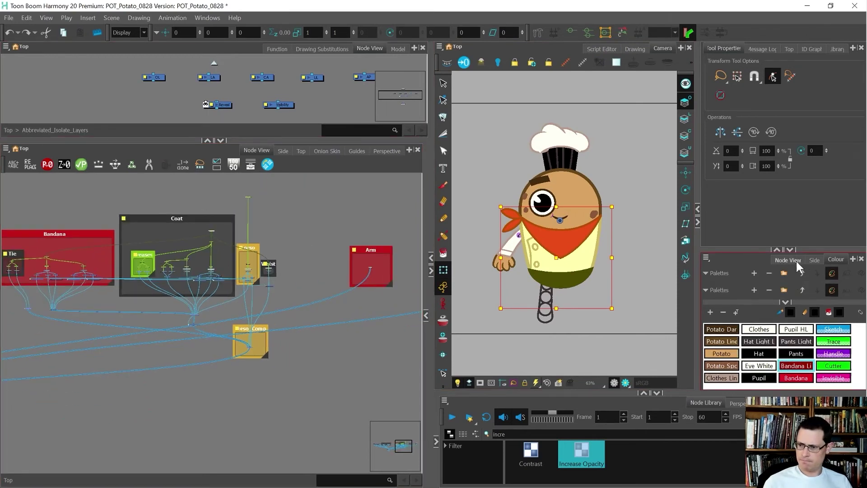
drag(715, 325, 700, 300)
drag(761, 358, 790, 337)
key(a)
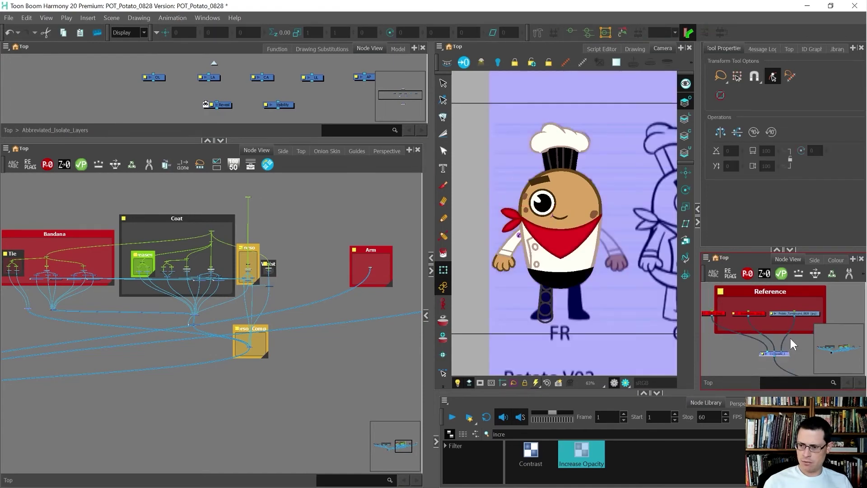
scroll(402, 239, down, 3)
scroll(596, 240, down, 6)
scroll(596, 239, up, 3)
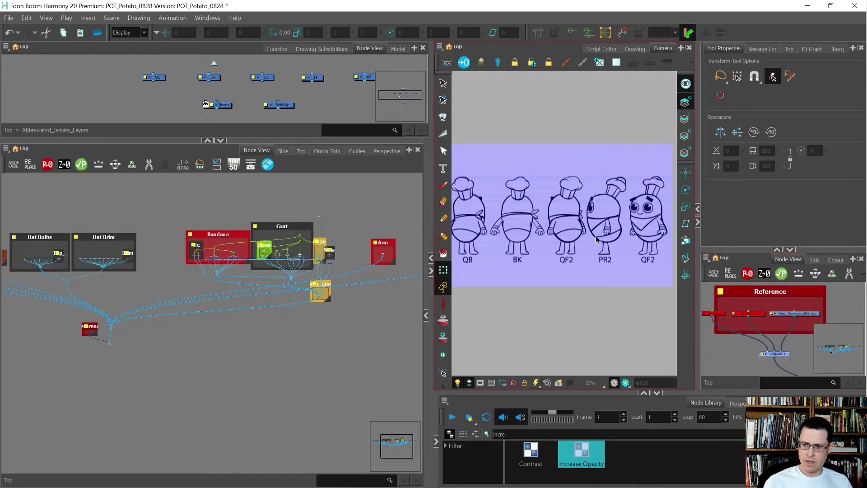
drag(510, 231, 671, 224)
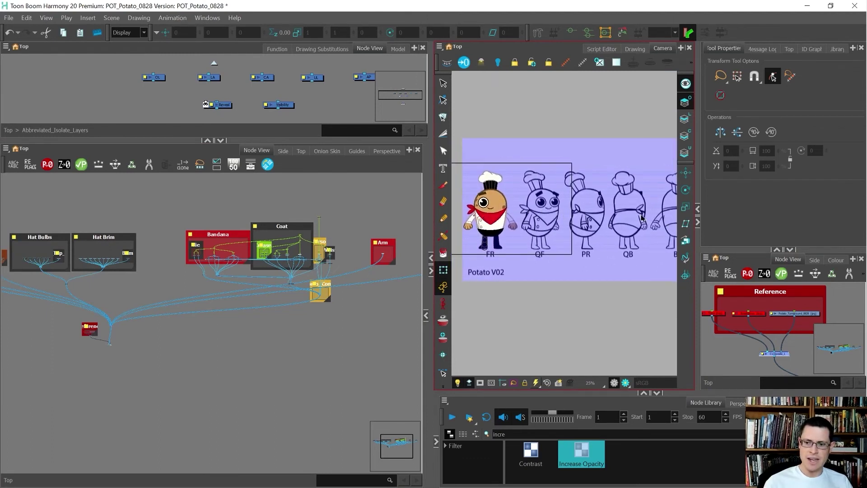
scroll(644, 230, right, 5)
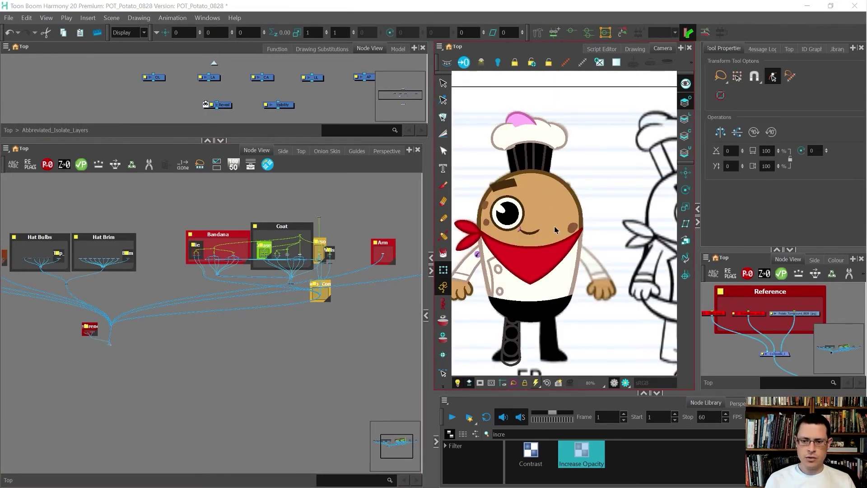
Select the three skin spots on the potato's face in the artwork, then find and select their Spots group in the network
click(550, 225)
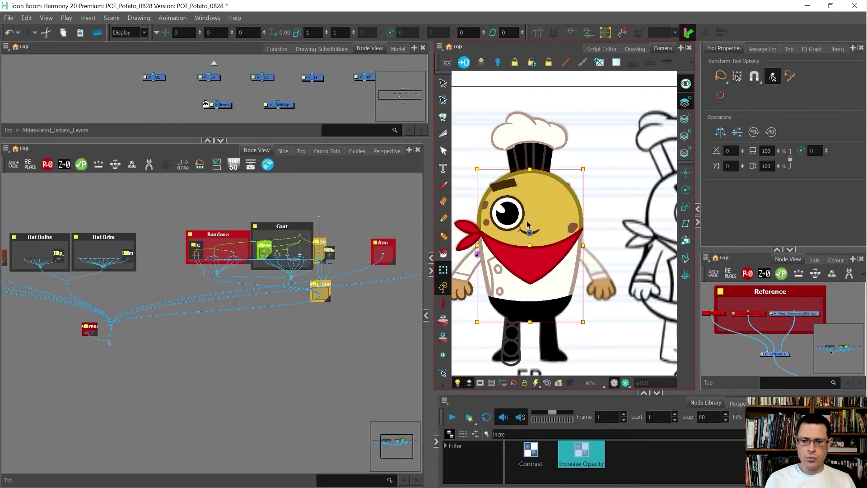
scroll(529, 223, up, 2)
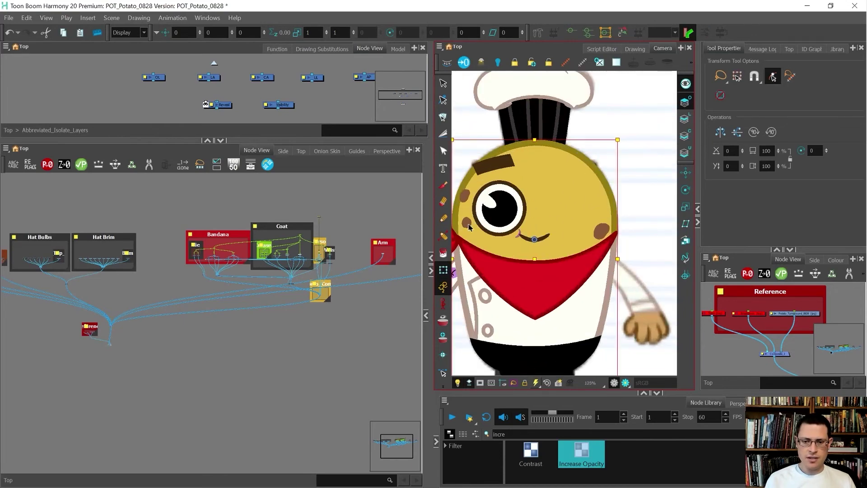
click(468, 224)
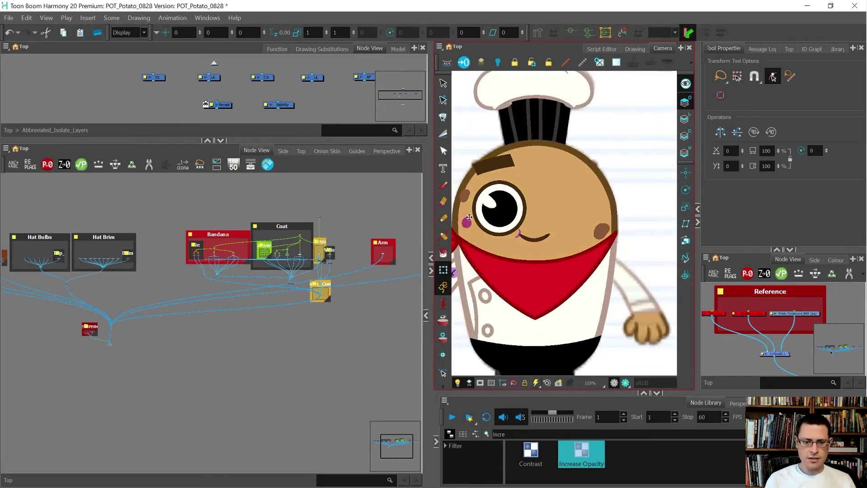
shift+click(466, 195)
shift+click(598, 233)
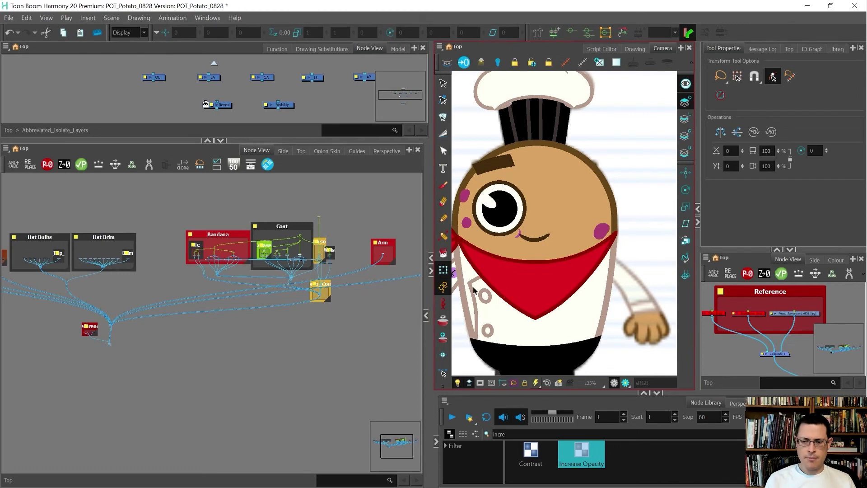
key(f)
scroll(193, 323, up, 1)
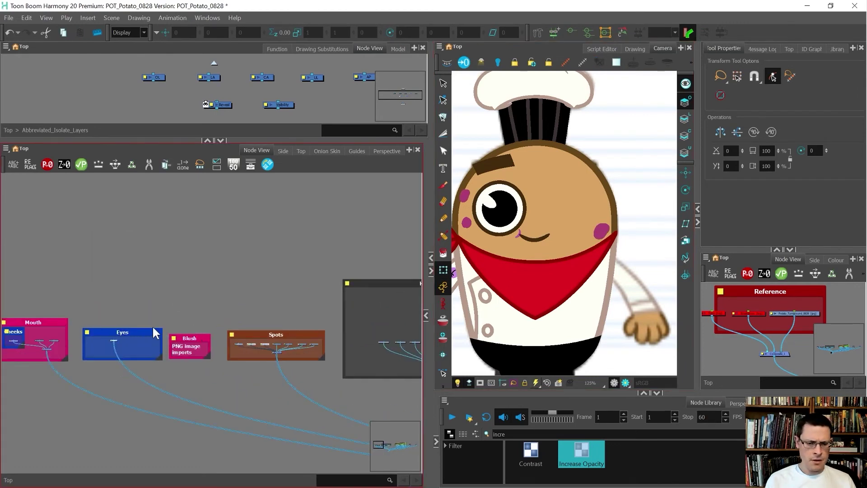
scroll(155, 329, down, 4)
scroll(188, 345, up, 4)
drag(136, 280, 250, 337)
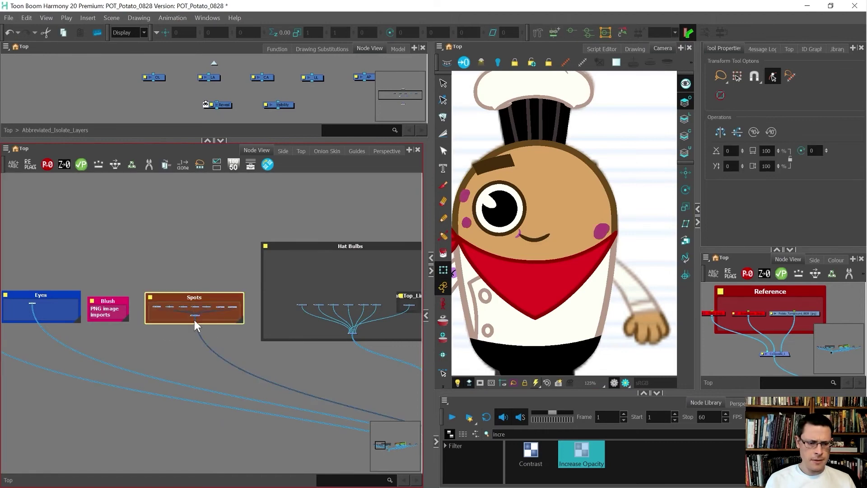
Copy the Reveal node from Abbreviated_Isolate_Layers and insert it on the output cable of Spots_Comp, just below the Spots group
click(218, 112)
key(ctrl+c)
scroll(192, 334, up, 5)
click(186, 313)
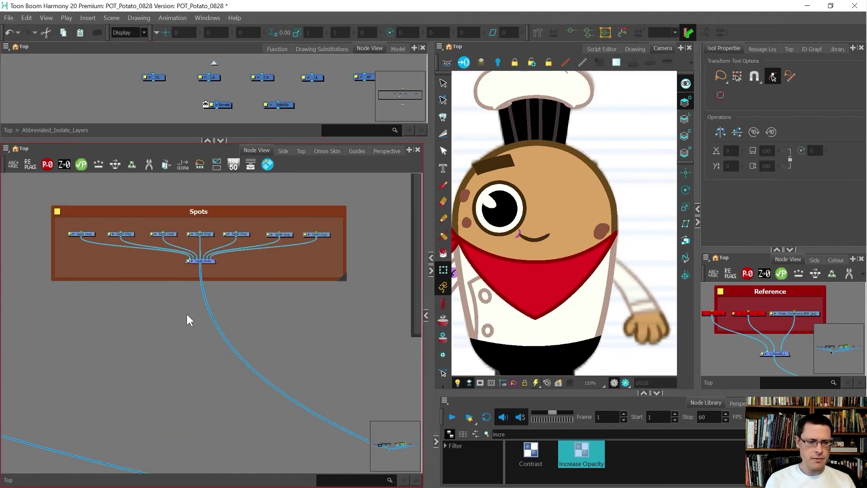
key(ctrl+v)
scroll(201, 310, up, 4)
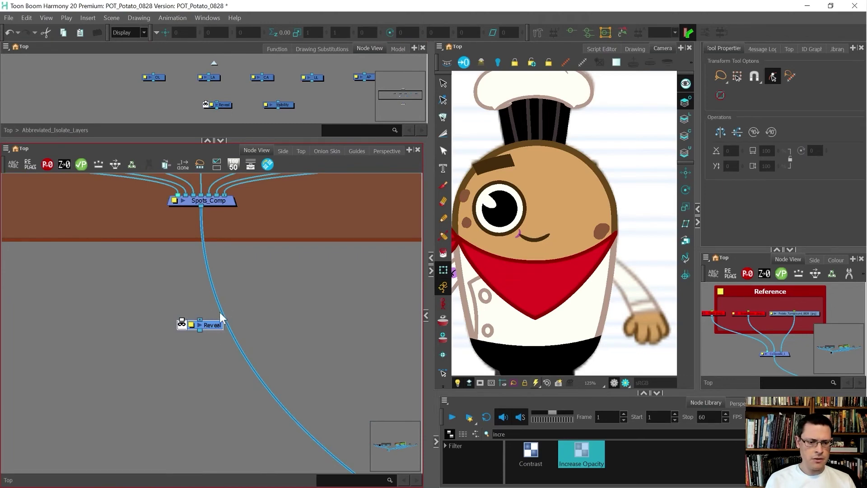
drag(211, 325, 228, 316)
scroll(159, 274, down, 4)
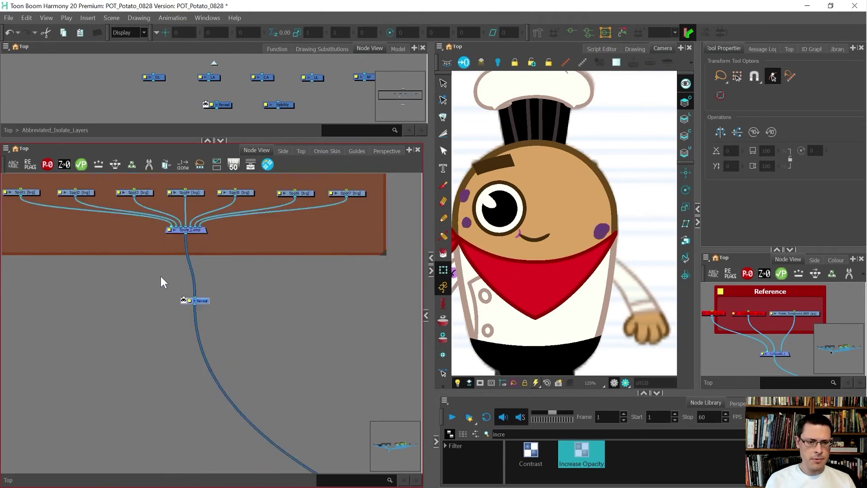
drag(289, 303, 247, 320)
click(178, 294)
scroll(202, 301, up, 4)
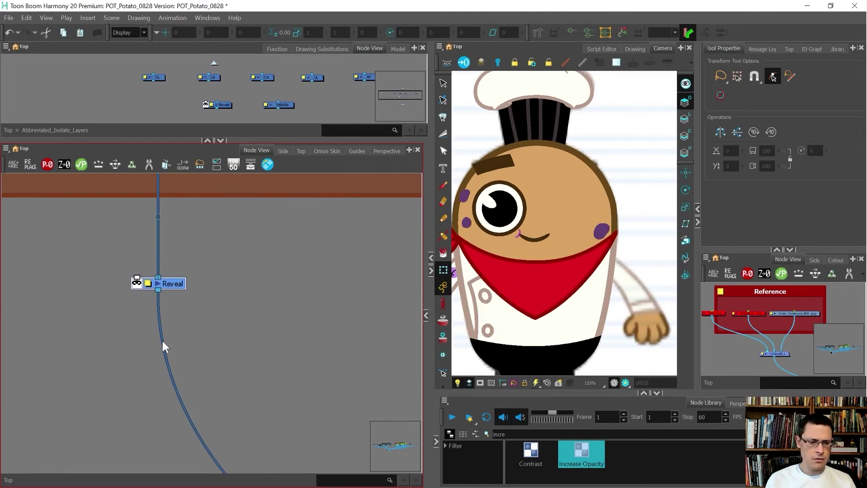
Reroute the output of the spots' Reveal node from the character's final composite into Torso_Comp
click(159, 341)
scroll(149, 327, down, 6)
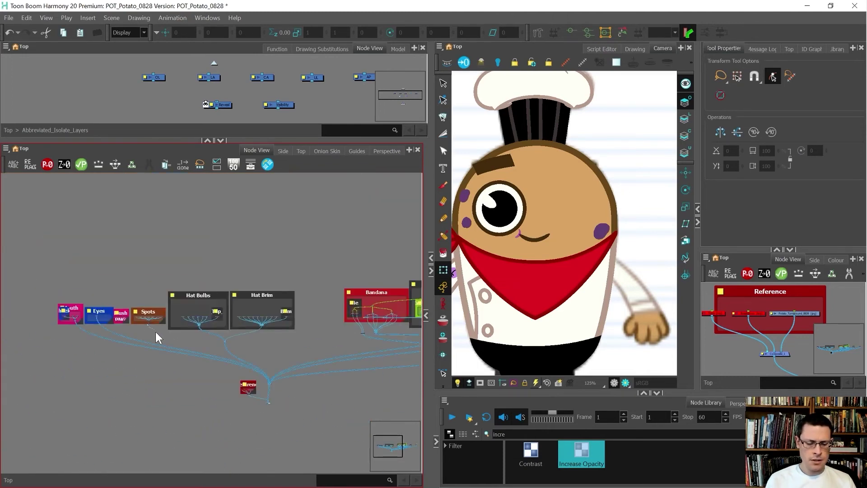
scroll(212, 336, down, 2)
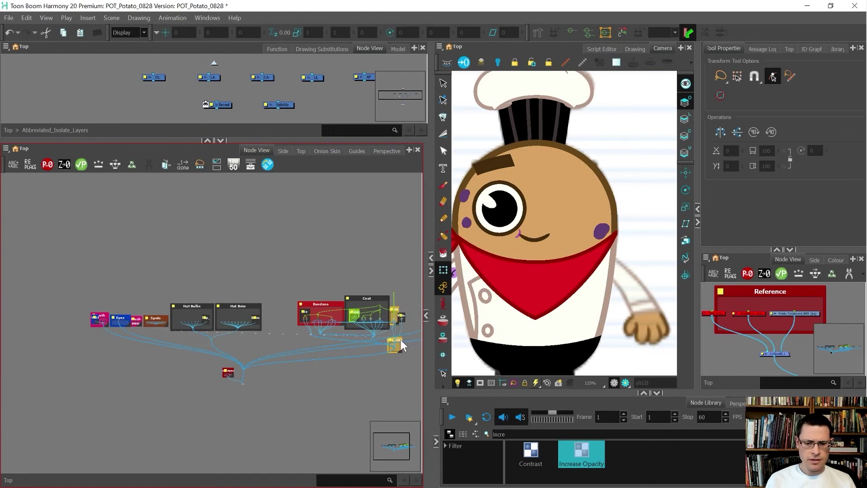
scroll(406, 343, up, 2)
scroll(405, 343, up, 3)
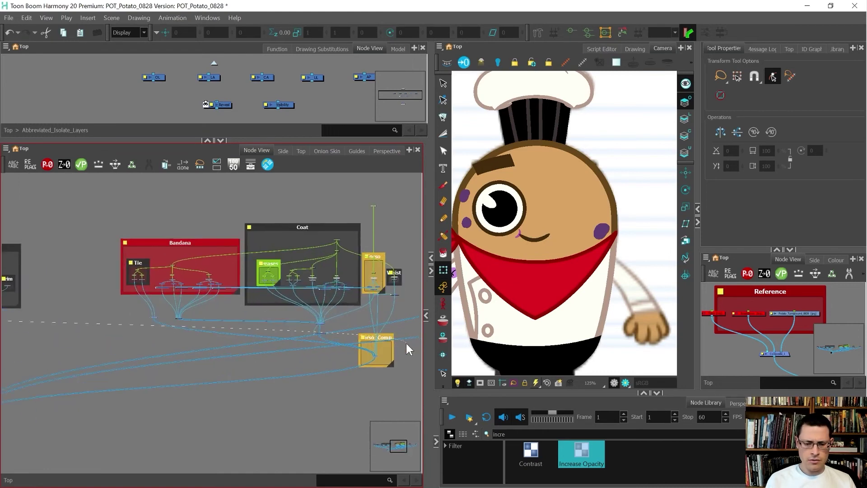
scroll(405, 343, up, 1)
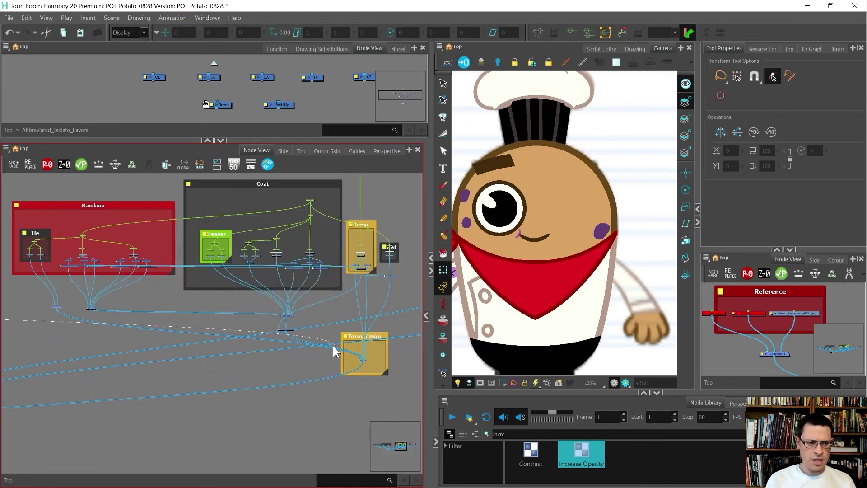
scroll(294, 351, up, 3)
drag(308, 281, 410, 376)
scroll(305, 274, down, 3)
scroll(390, 324, up, 3)
scroll(406, 374, up, 2)
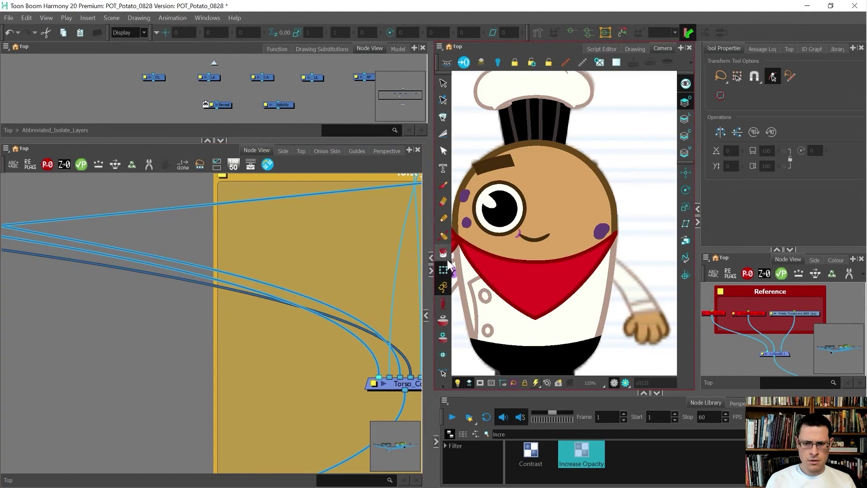
scroll(365, 310, down, 3)
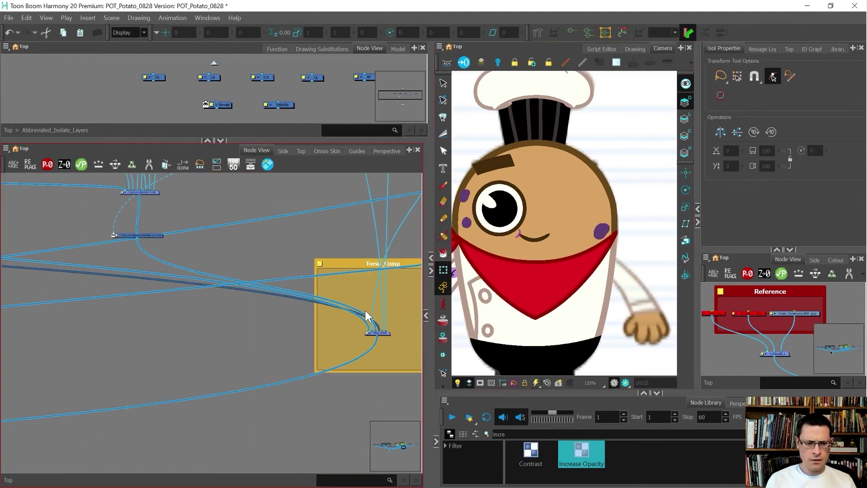
Move the Spots group with its Reveal node between the Hat Brim and Bandana groups, and place the Reveal node slightly lower
scroll(365, 310, down, 1)
scroll(366, 311, down, 5)
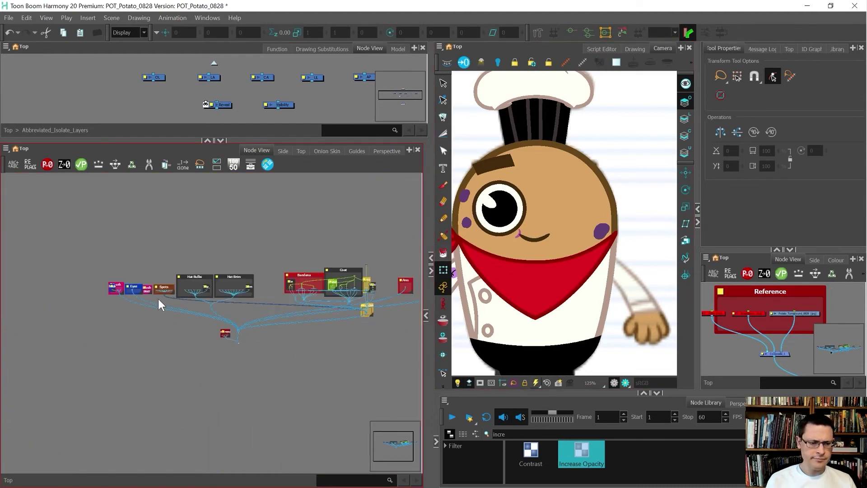
scroll(166, 291, up, 4)
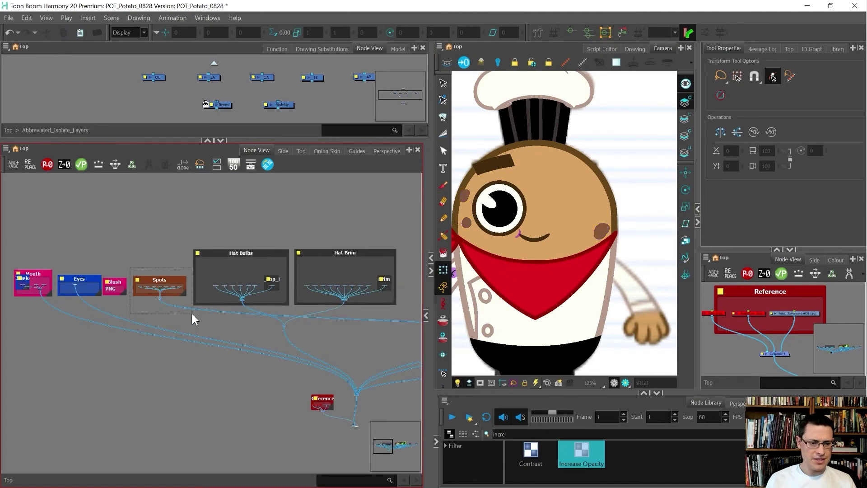
click(155, 293)
scroll(155, 303, down, 1)
scroll(155, 303, down, 3)
drag(155, 299, 282, 300)
scroll(350, 296, up, 3)
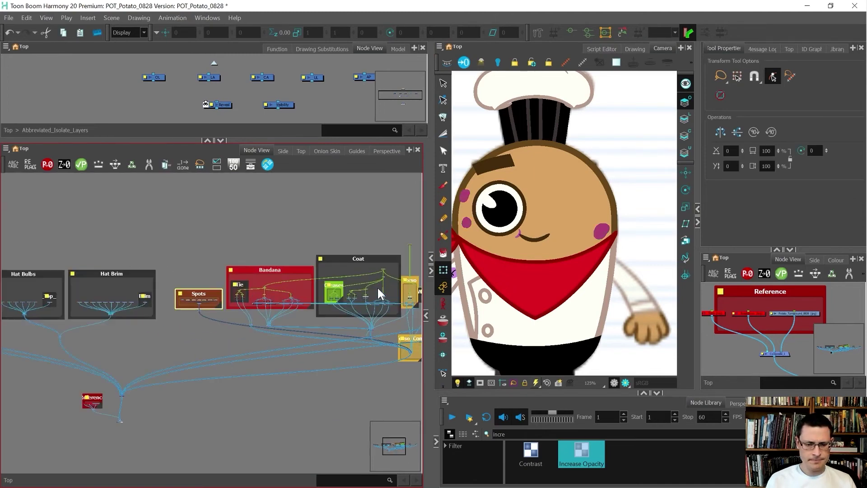
scroll(204, 320, up, 3)
scroll(253, 307, up, 3)
scroll(145, 296, down, 4)
click(178, 295)
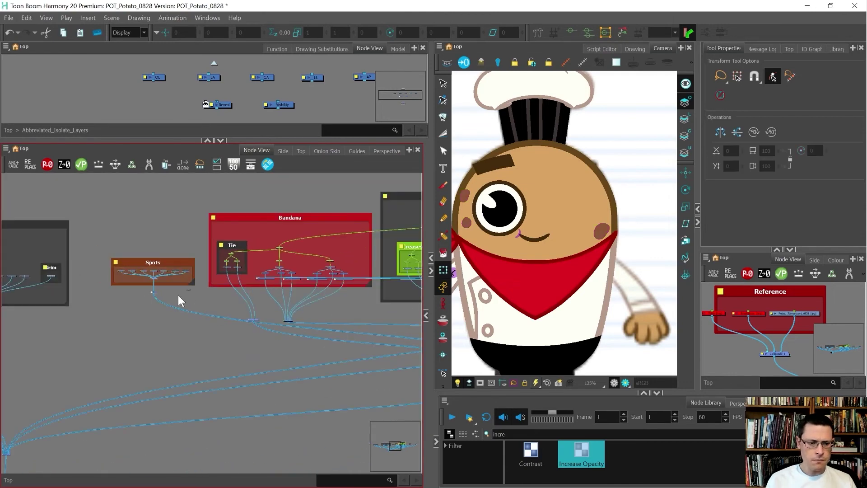
drag(137, 310, 138, 317)
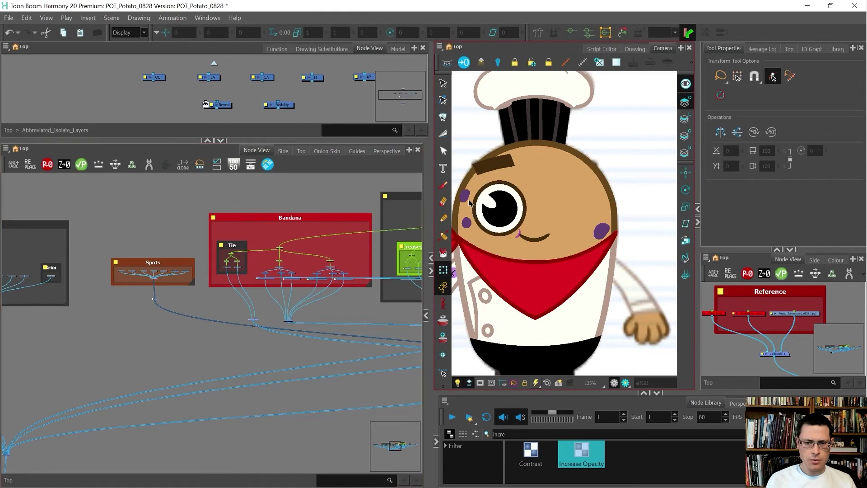
Add a waypoint on the matte cable of White_of_Bandana_Revealed_on_Body_Fill, just above and beside the node
scroll(290, 272, up, 6)
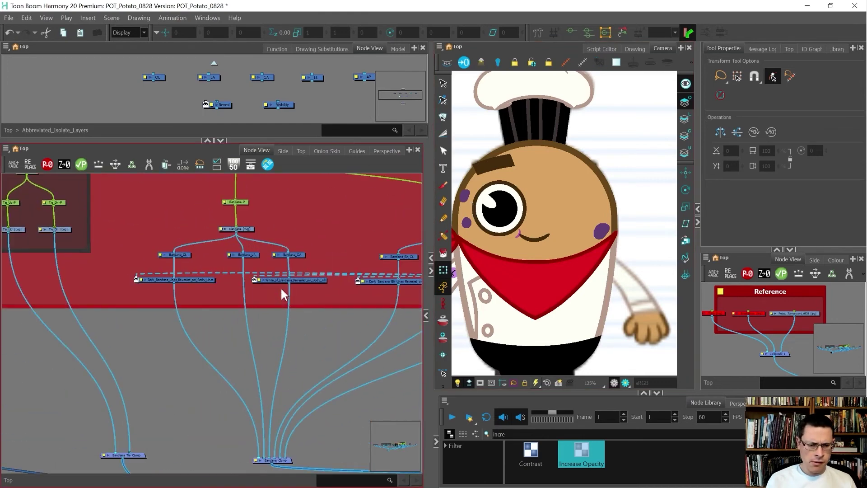
click(270, 279)
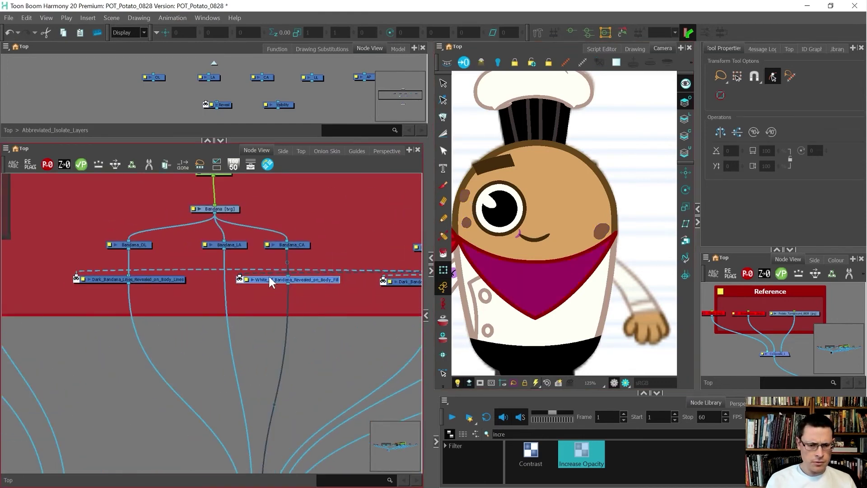
scroll(307, 269, up, 2)
key(w)
drag(333, 264, 324, 277)
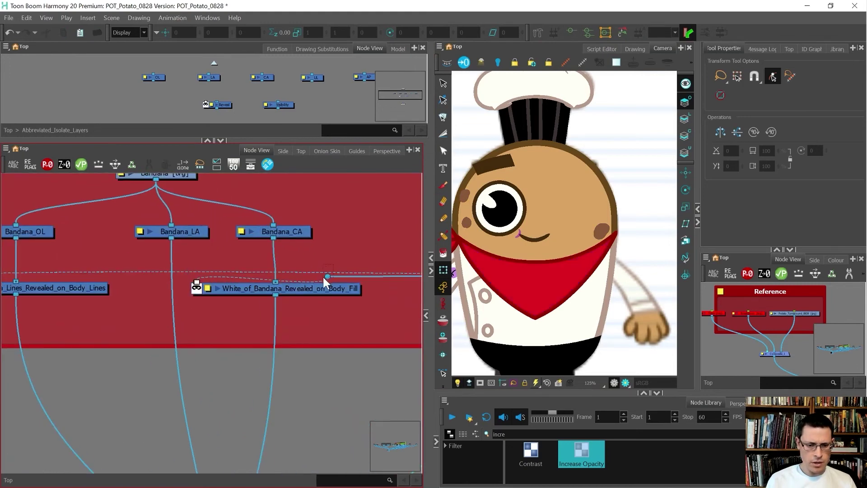
scroll(226, 277, down, 4)
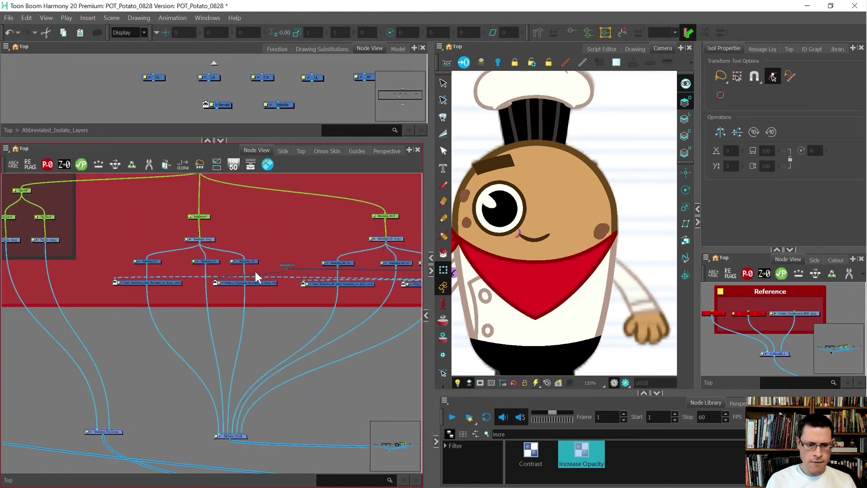
scroll(256, 272, up, 3)
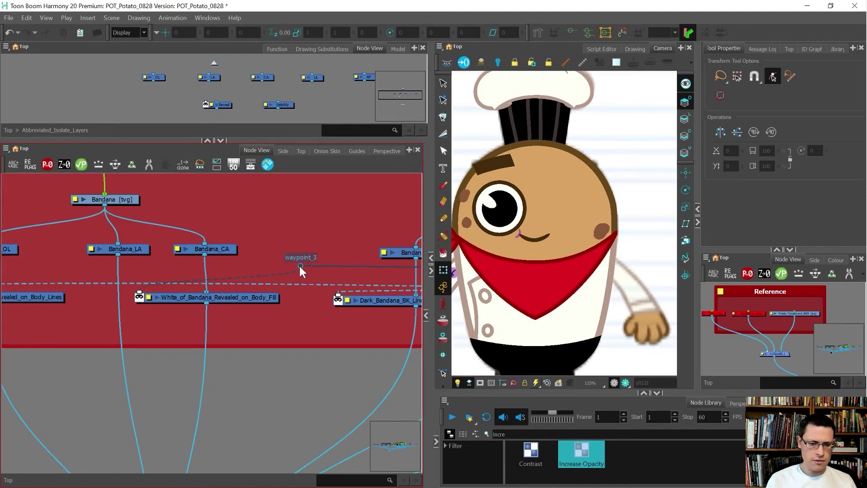
Connect the new waypoint to the matte input of the Reveal node below the Spots group
scroll(300, 266, down, 5)
scroll(285, 274, down, 2)
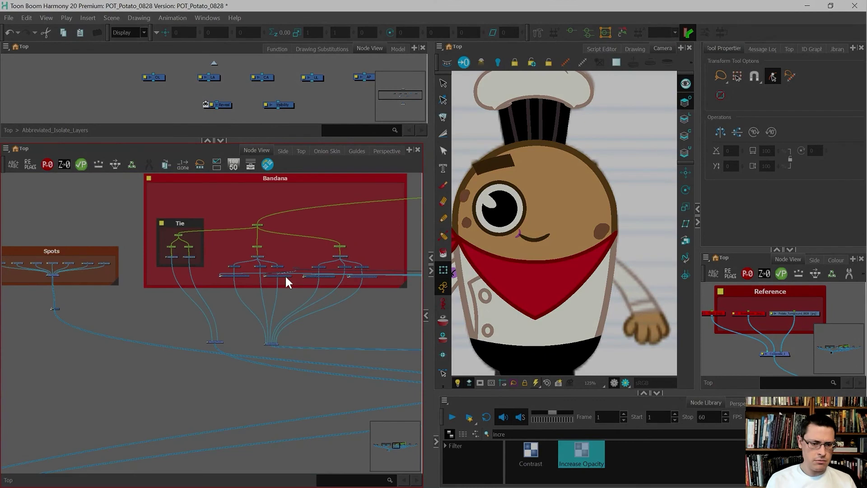
scroll(42, 307, up, 4)
scroll(55, 309, up, 4)
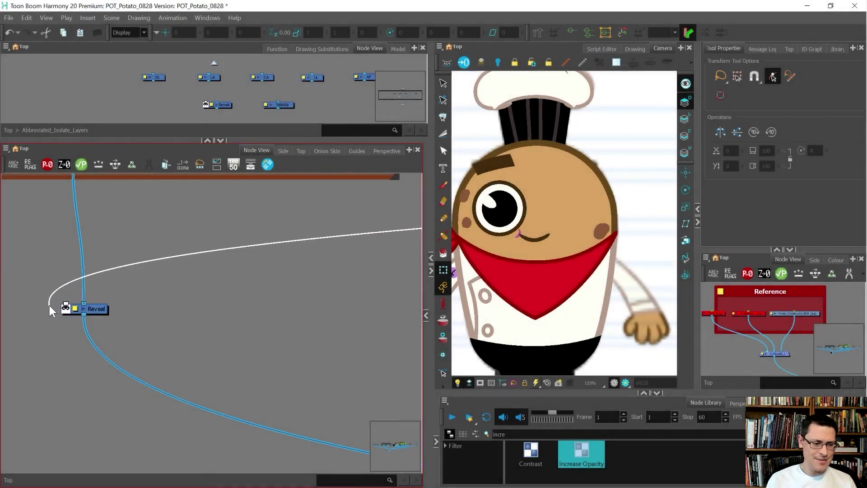
click(135, 291)
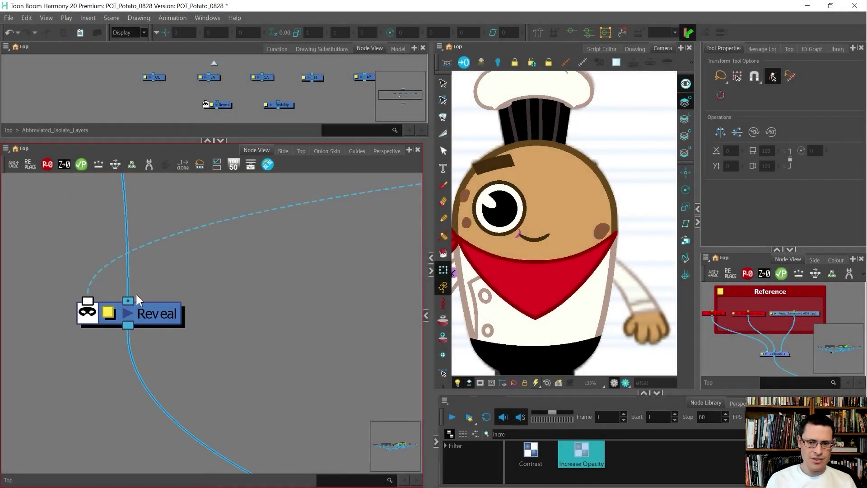
Give every drawing in the Spots group its own parent peg and add one shared peg above them all
scroll(465, 201, up, 5)
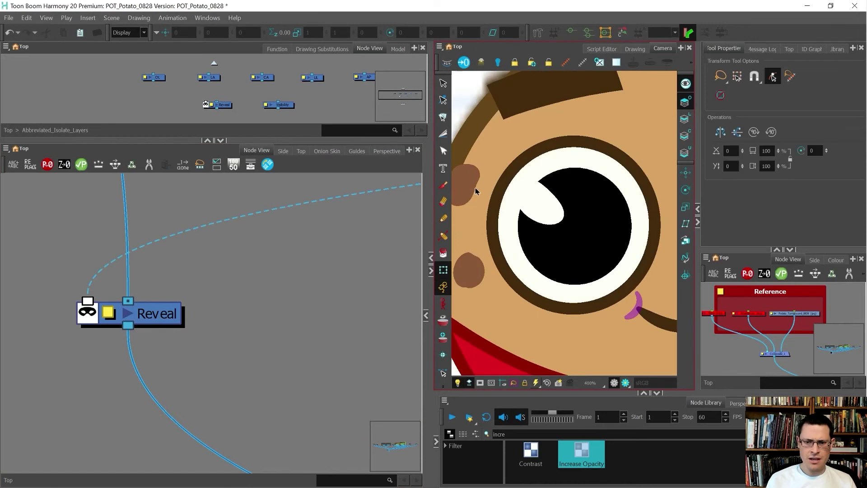
click(475, 191)
scroll(505, 188, down, 3)
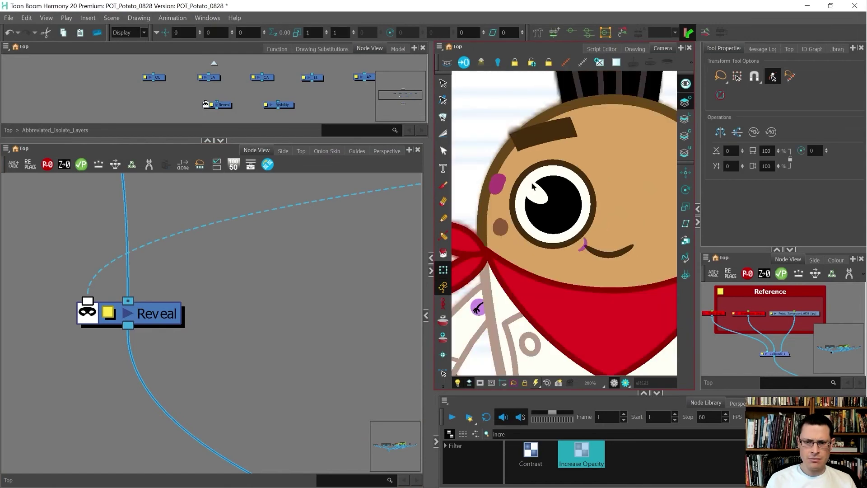
scroll(243, 331, down, 6)
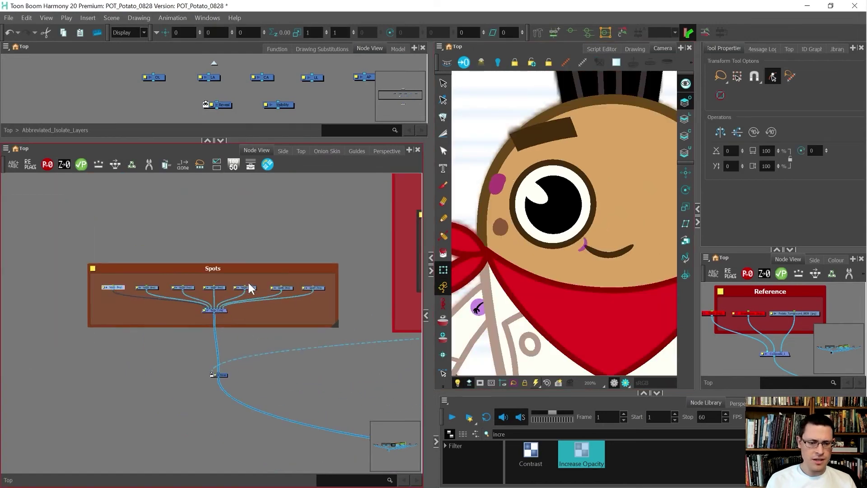
scroll(248, 283, up, 1)
click(56, 286)
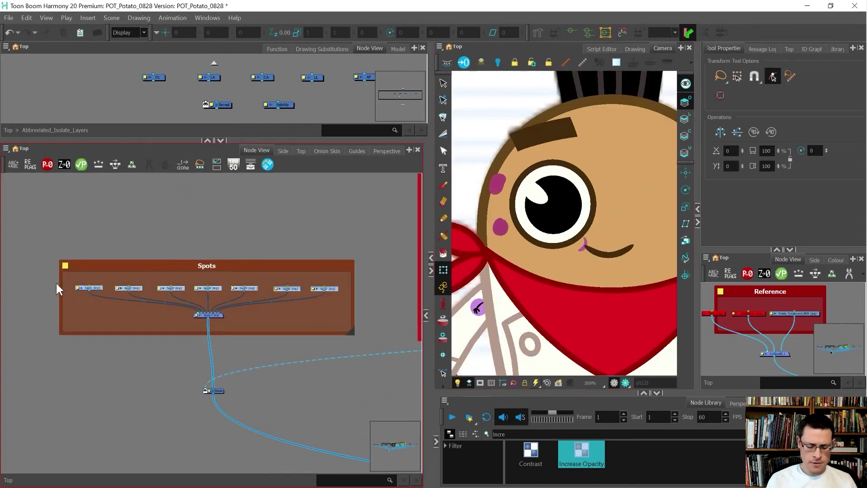
key(ctrl+p)
drag(135, 288, 134, 277)
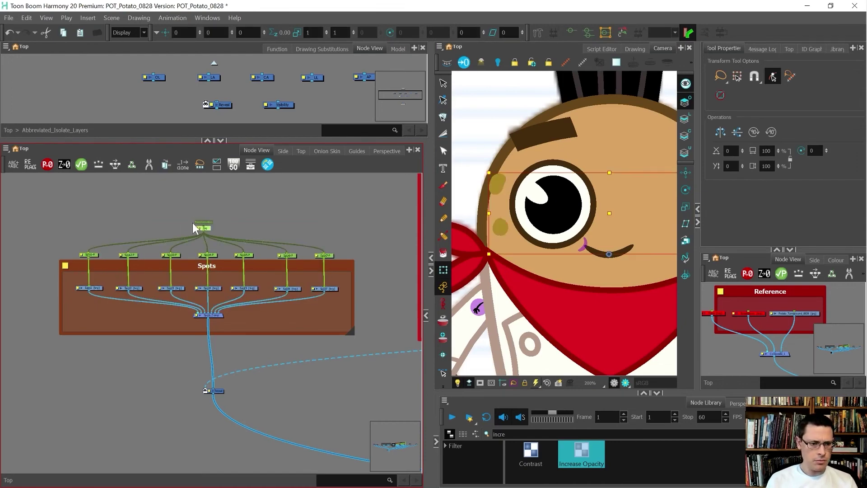
Rename the shared peg above the spots as Spots-MP
scroll(200, 223, up, 3)
double_click(208, 227)
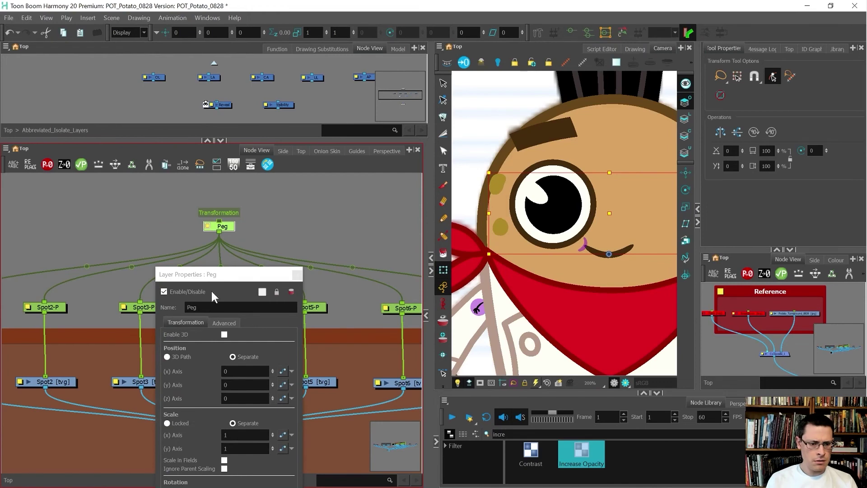
text(Spots-MP)
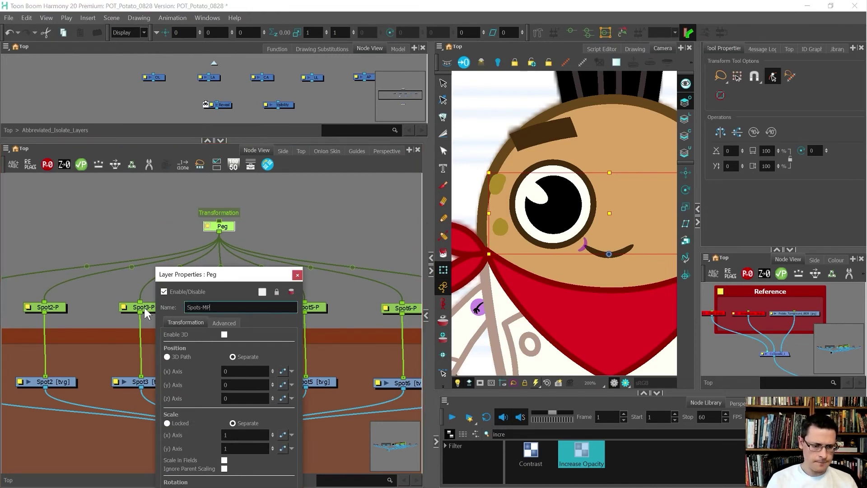
key(Return)
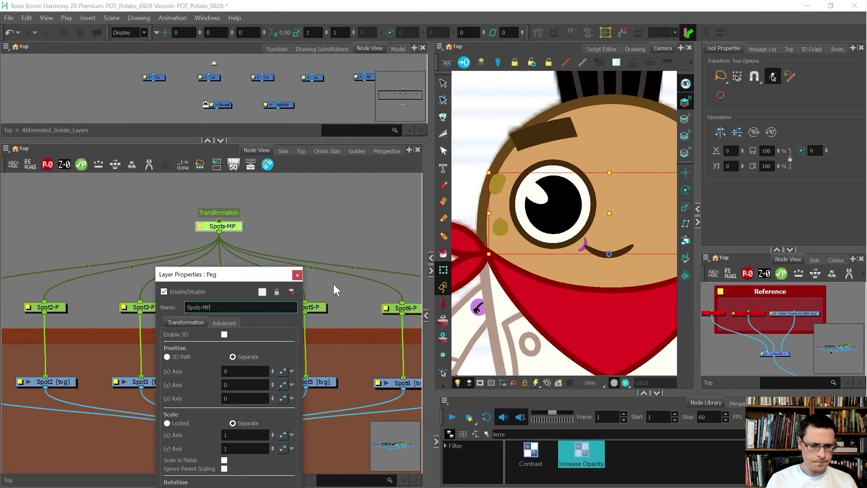
click(298, 275)
scroll(299, 272, down, 4)
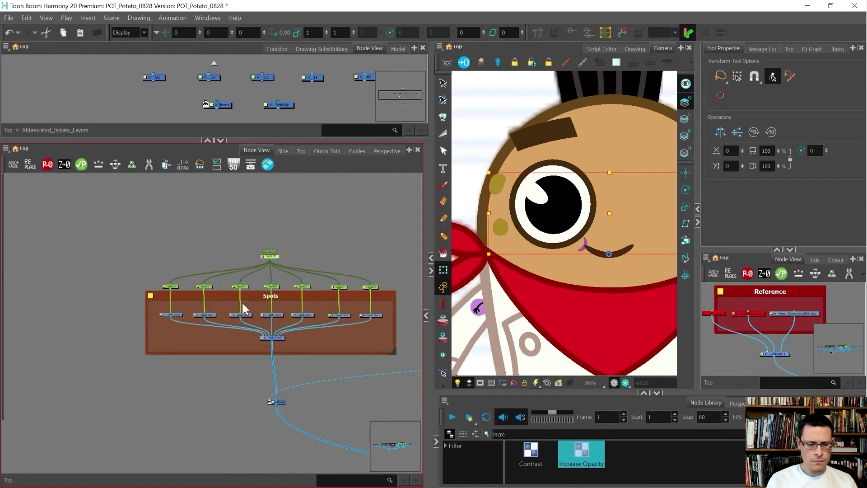
Centre the pivots of the first two spot pegs on the two spots beside the eye, and save the scene
drag(157, 335, 173, 267)
key(alt+3)
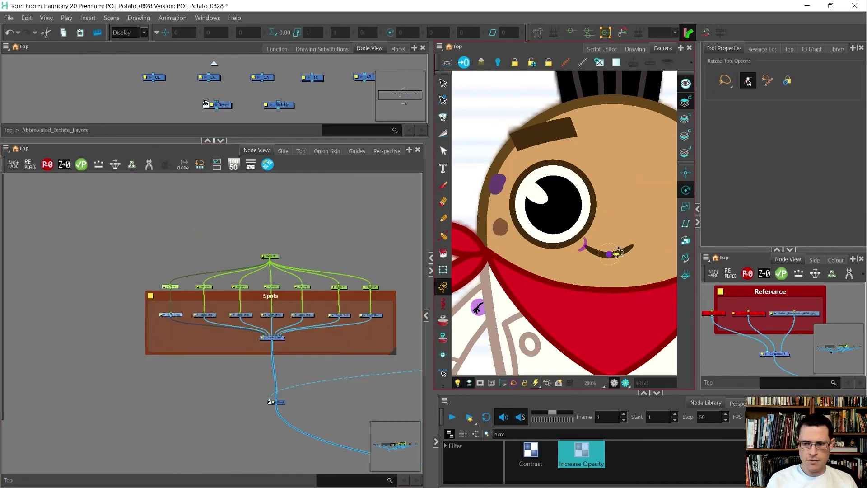
drag(611, 253, 497, 189)
key(ctrl+s)
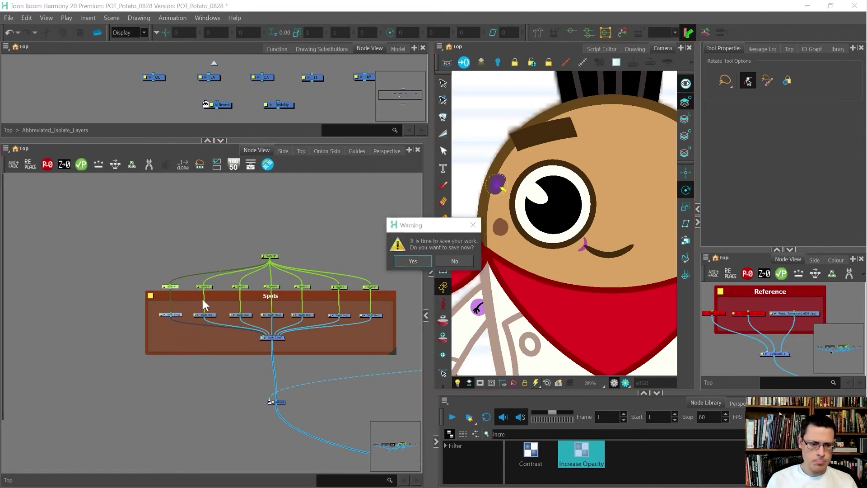
click(404, 261)
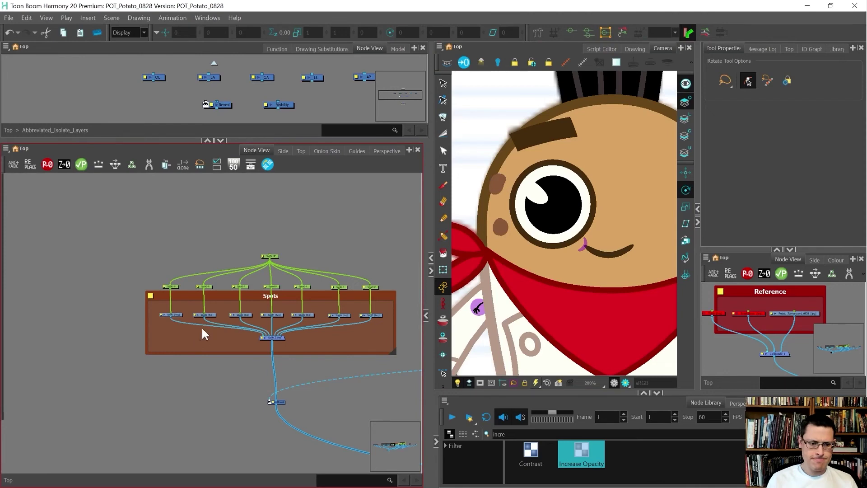
click(206, 286)
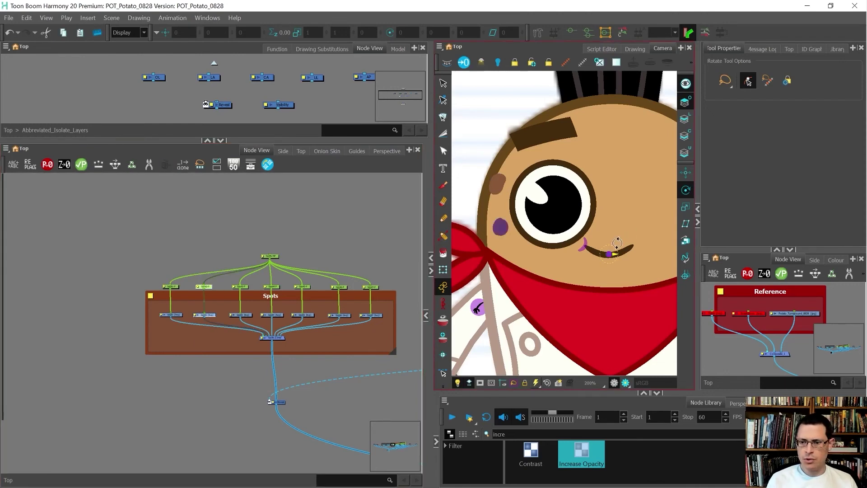
mouse_move(609, 254)
mouse_down()
mouse_move(522, 220)
mouse_move(499, 227)
mouse_up()
Centre the third spot peg's pivot on the spot on the opposite cheek
drag(224, 279, 251, 322)
scroll(514, 228, down, 3)
scroll(595, 243, up, 5)
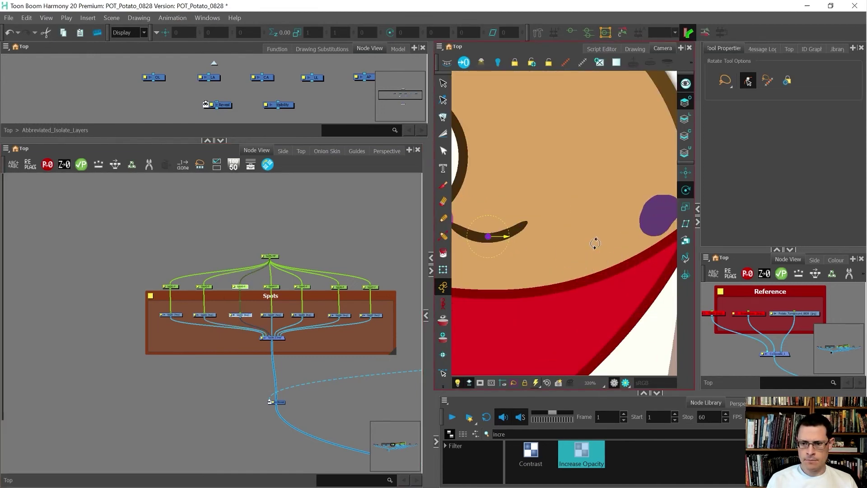
drag(489, 237, 658, 215)
scroll(490, 237, down, 7)
key(shift+t)
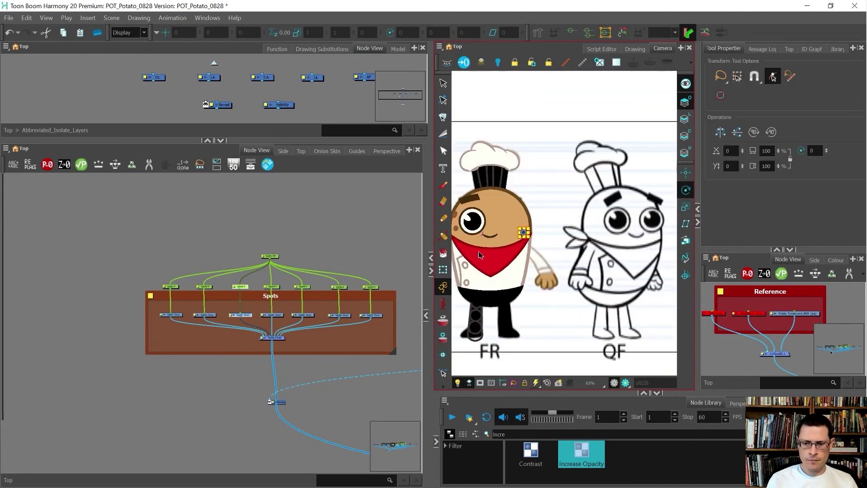
Test moving all the spots together with the Spots-MP peg, and undo the move
click(243, 277)
scroll(243, 278, down, 3)
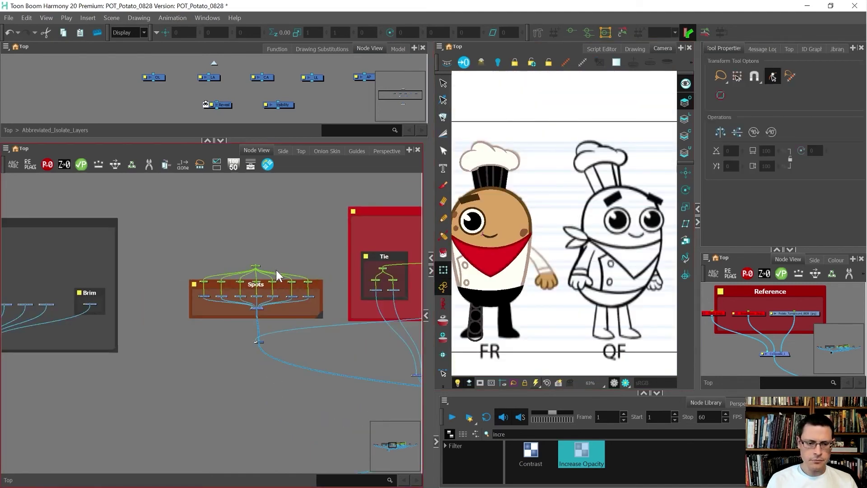
click(472, 242)
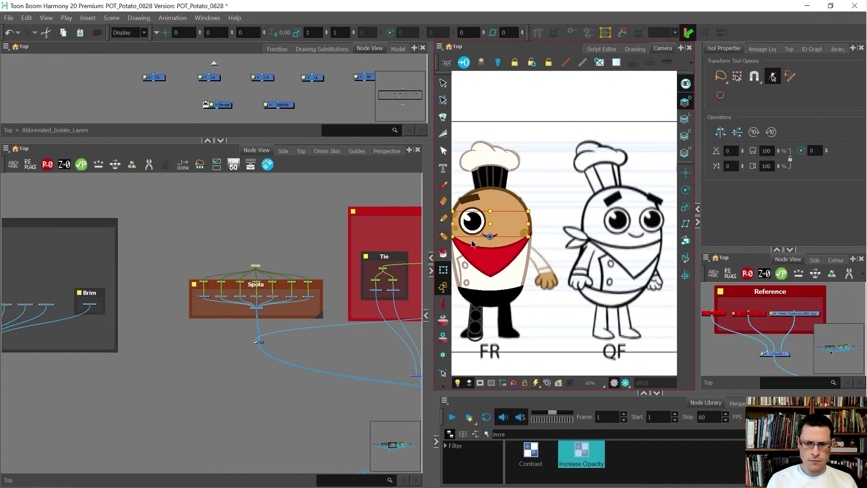
scroll(496, 231, up, 4)
mouse_move(495, 232)
mouse_down()
mouse_move(479, 232)
mouse_move(507, 233)
mouse_move(483, 231)
mouse_up()
key(ctrl+z)
Reroute the output of the spots' Reveal node from Torso_Comp into the last input of Coat_and_Bandana_Comp
scroll(183, 302, down, 3)
scroll(182, 301, down, 2)
scroll(212, 319, up, 4)
click(154, 276)
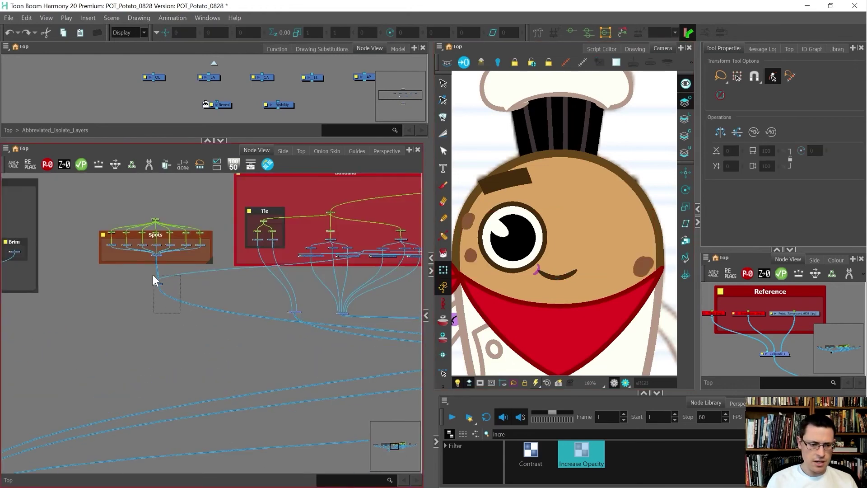
scroll(111, 287, down, 4)
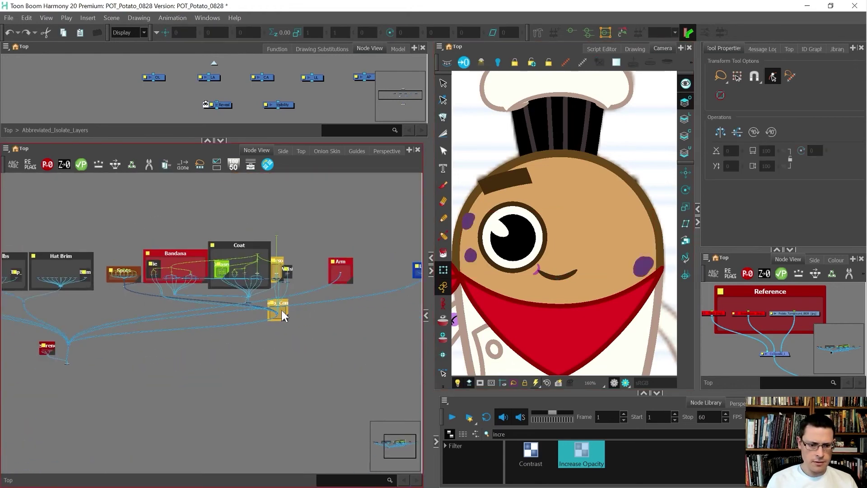
scroll(284, 315, up, 5)
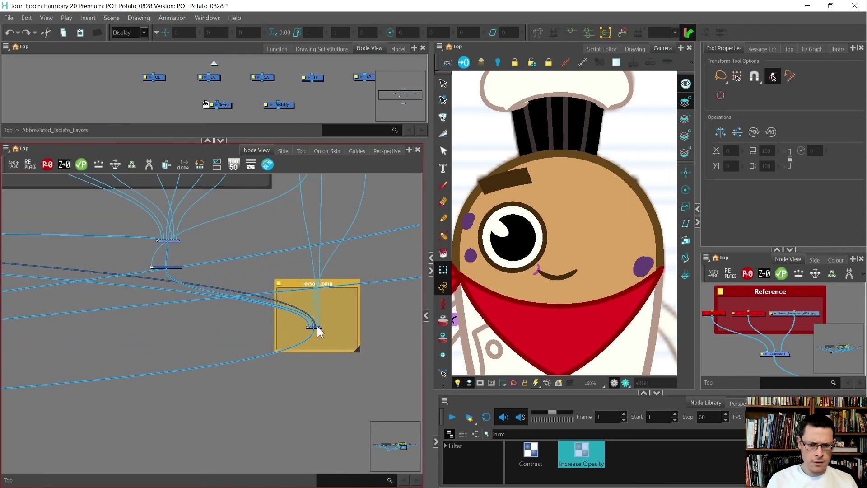
scroll(316, 328, up, 2)
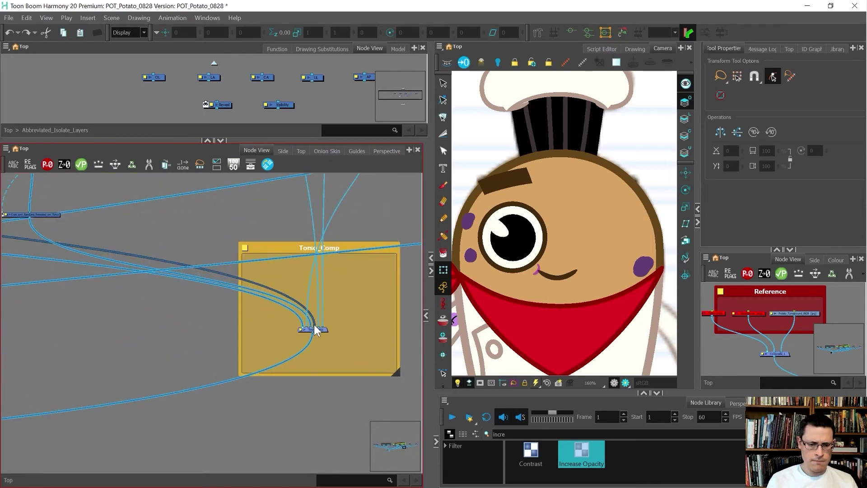
drag(315, 326, 254, 296)
scroll(352, 310, down, 4)
scroll(307, 277, down, 2)
scroll(284, 272, up, 5)
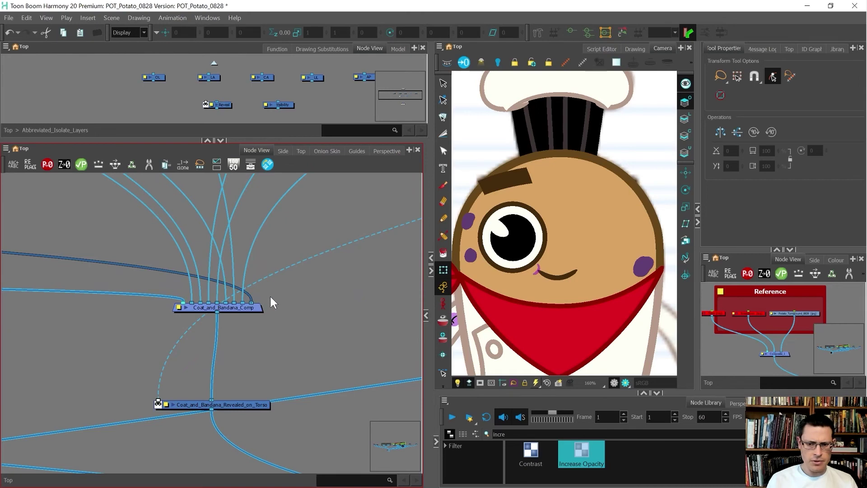
Reorder the layers in Torso_Comp by moving one incoming cable to the neighbouring input port
click(270, 294)
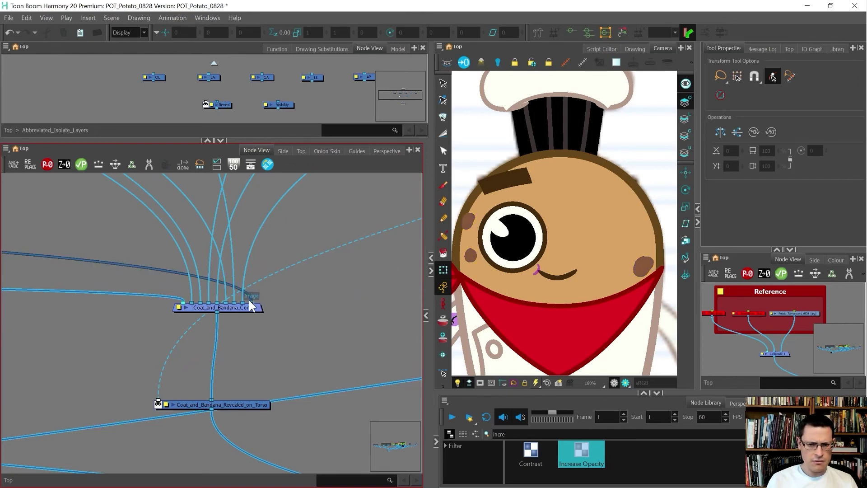
scroll(250, 301, down, 5)
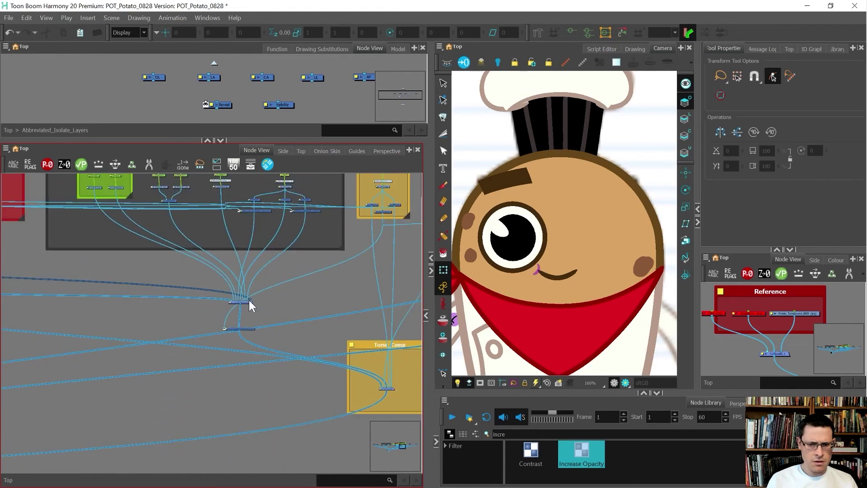
scroll(469, 217, up, 5)
click(465, 219)
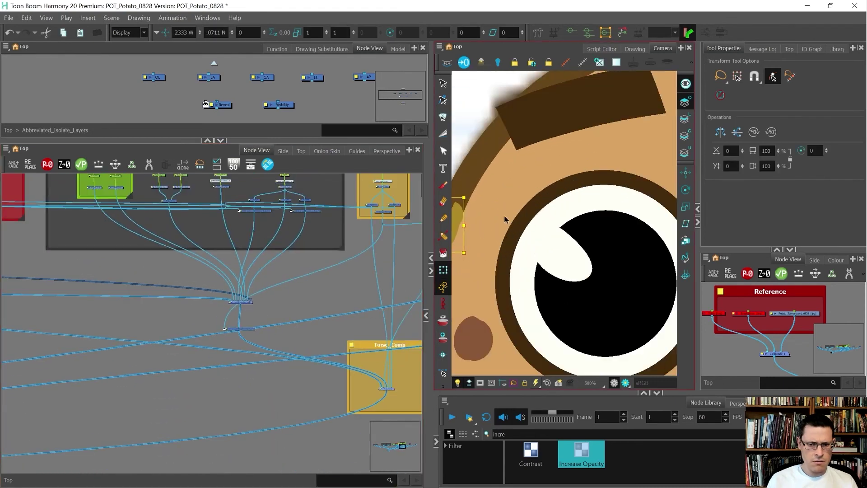
scroll(504, 219, down, 3)
scroll(207, 284, up, 3)
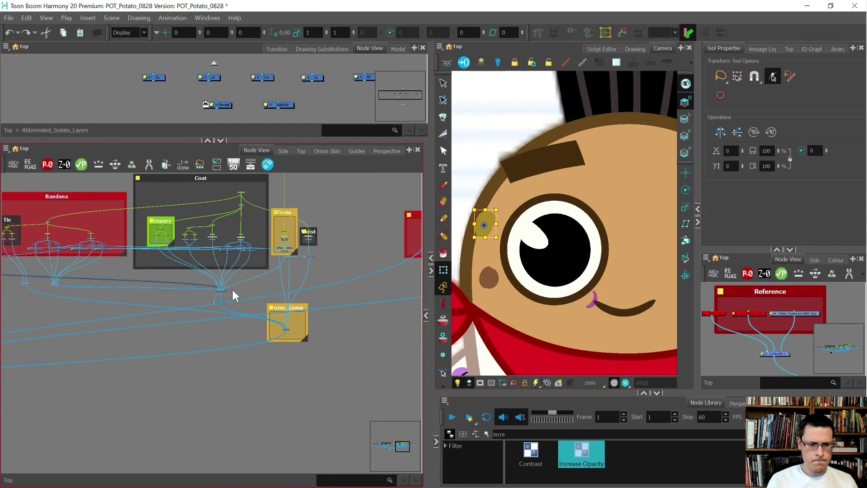
scroll(279, 328, up, 3)
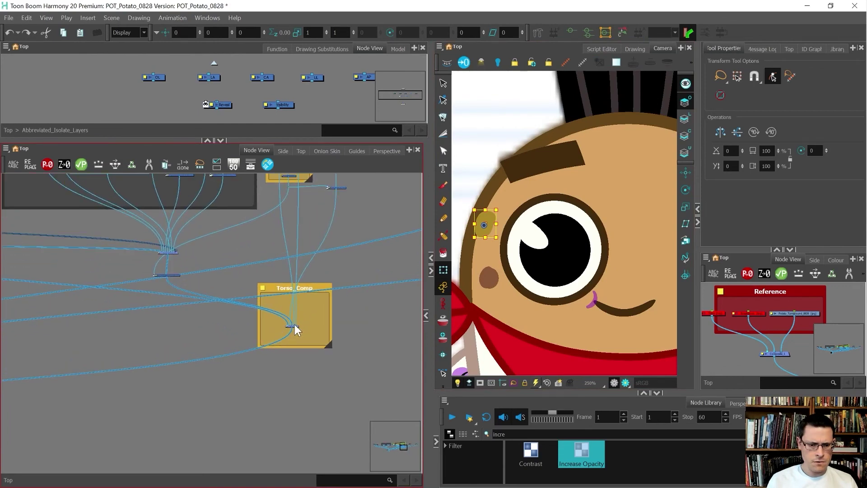
scroll(294, 330, up, 2)
drag(294, 325, 290, 326)
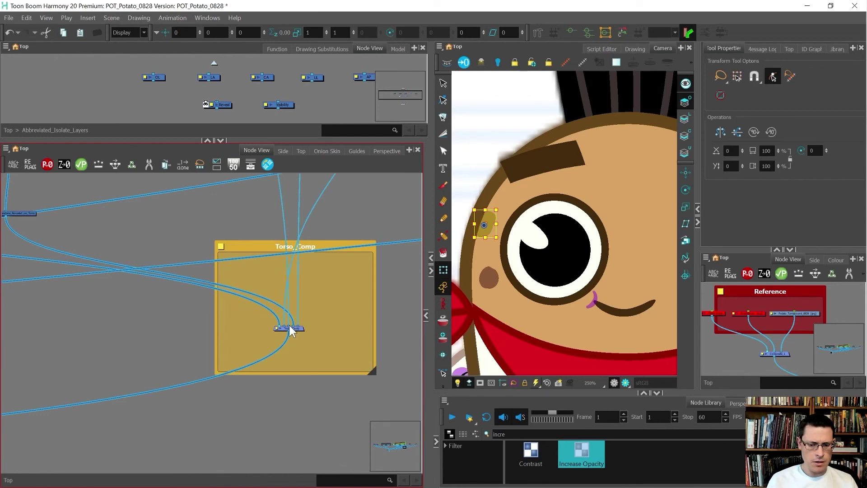
scroll(466, 279, down, 3)
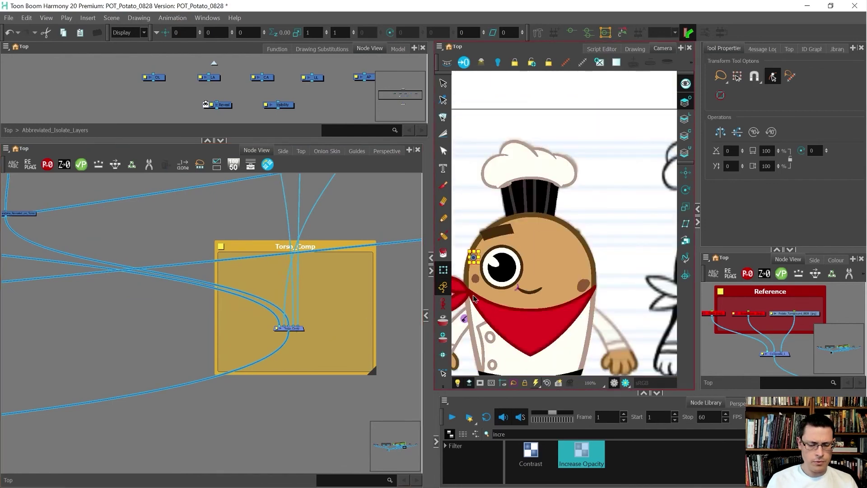
scroll(237, 332, down, 3)
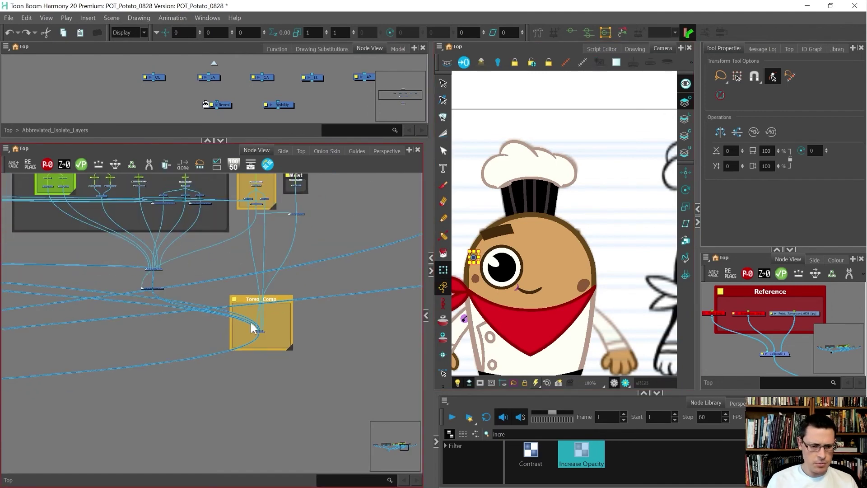
scroll(247, 327, up, 6)
drag(221, 311, 234, 309)
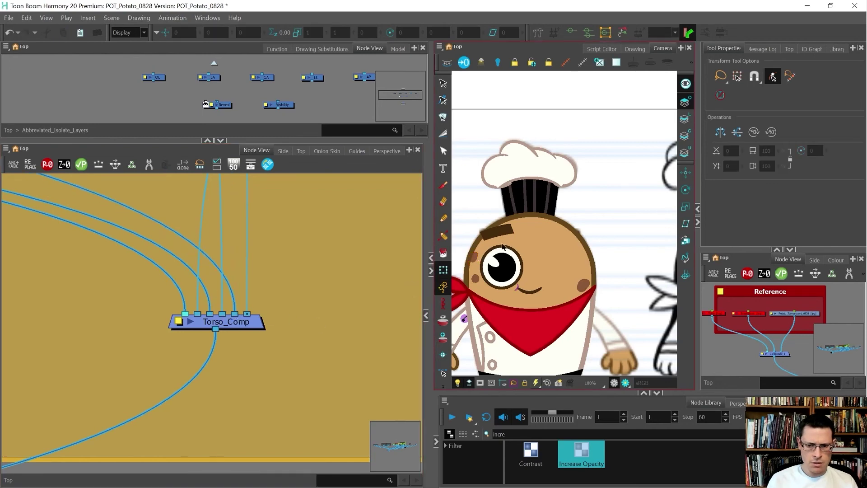
Examine the face spots against the QF and PR poses of the reference turnaround, and look over the rig's node network
scroll(474, 258, up, 5)
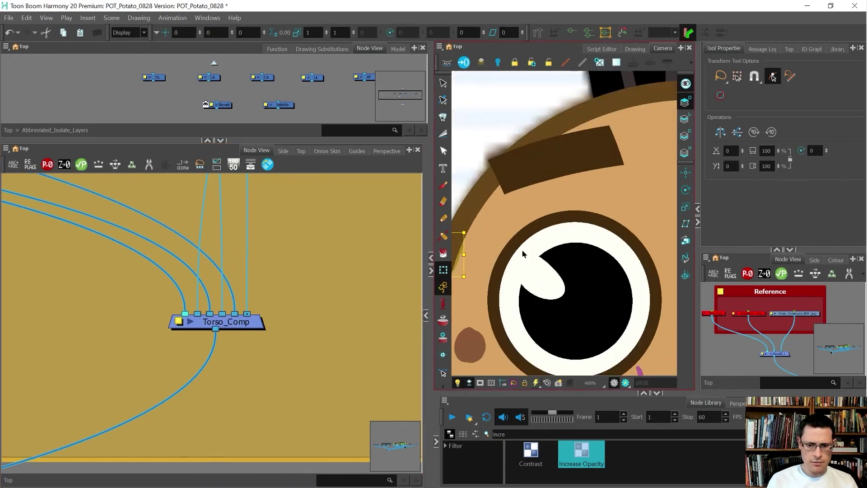
scroll(545, 252, down, 4)
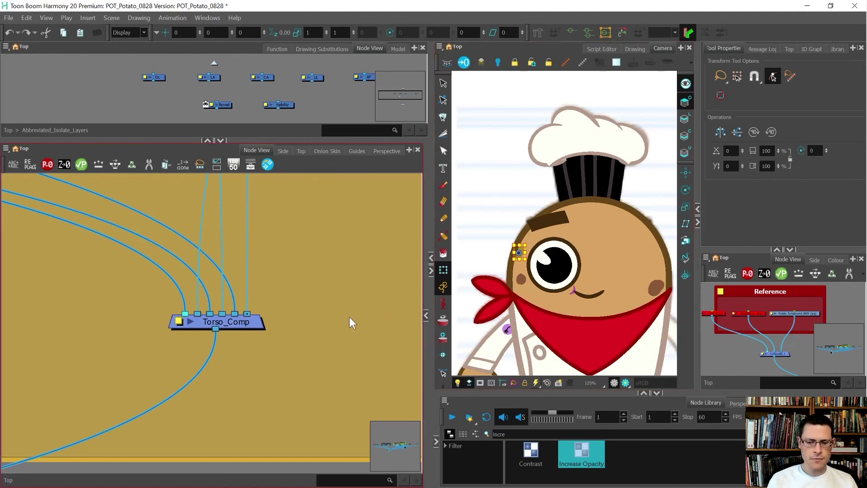
scroll(348, 316, down, 5)
click(573, 288)
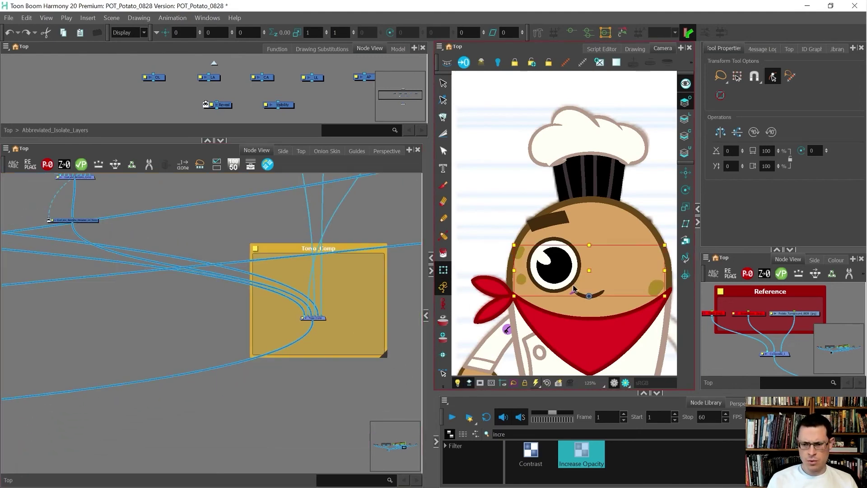
scroll(555, 283, down, 3)
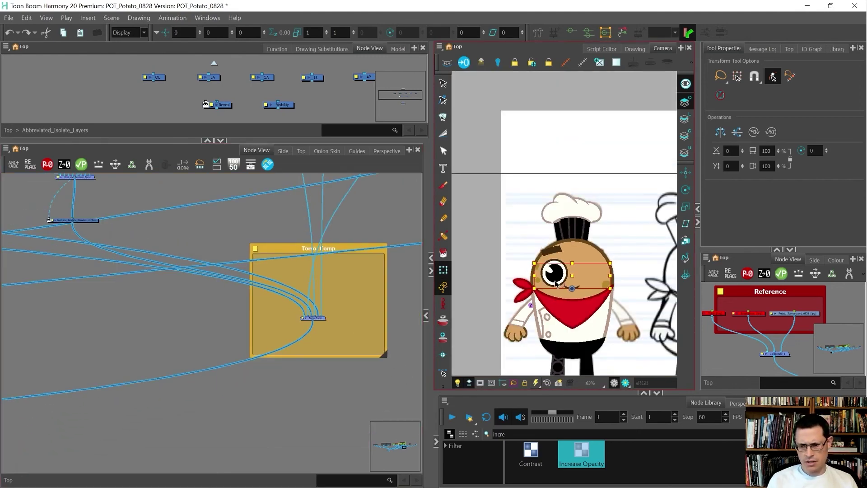
scroll(555, 281, down, 3)
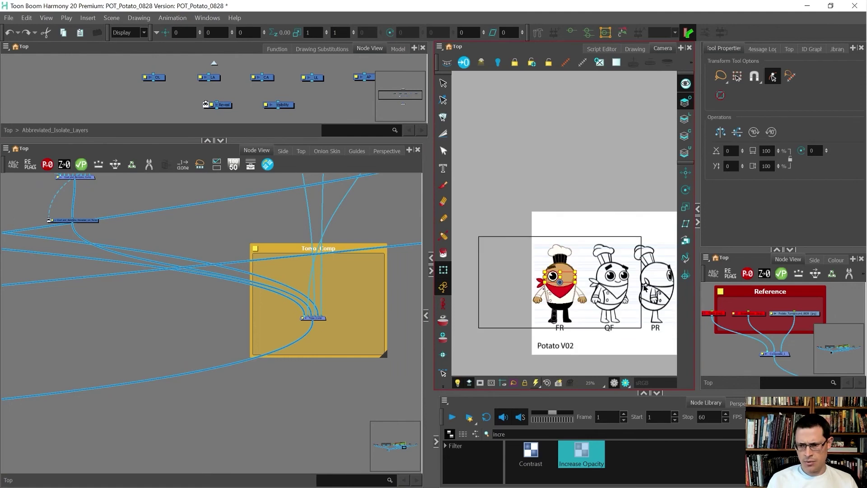
scroll(644, 287, up, 6)
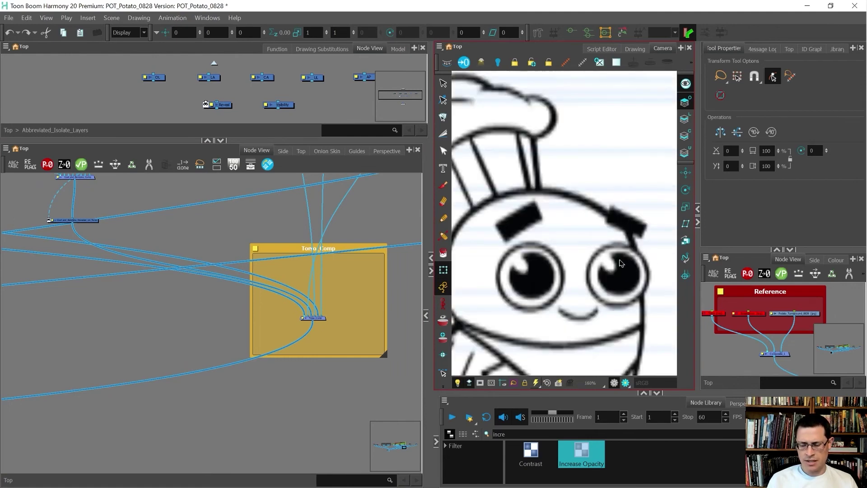
scroll(501, 273, down, 5)
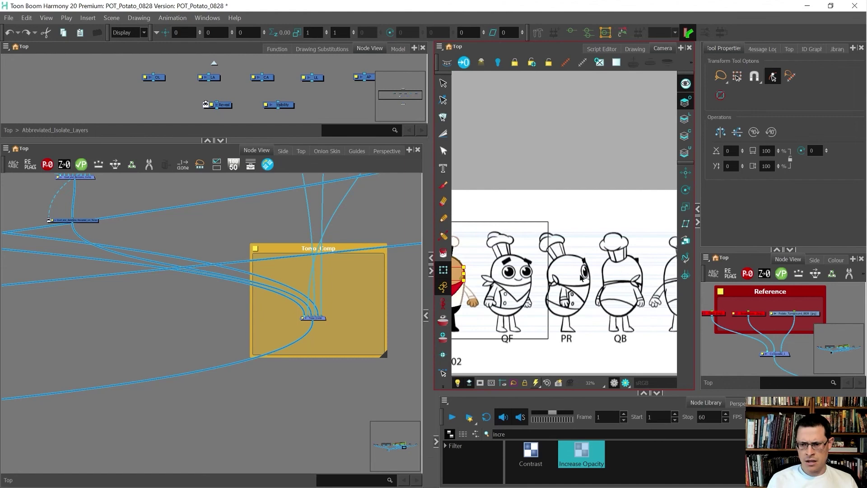
scroll(587, 280, up, 6)
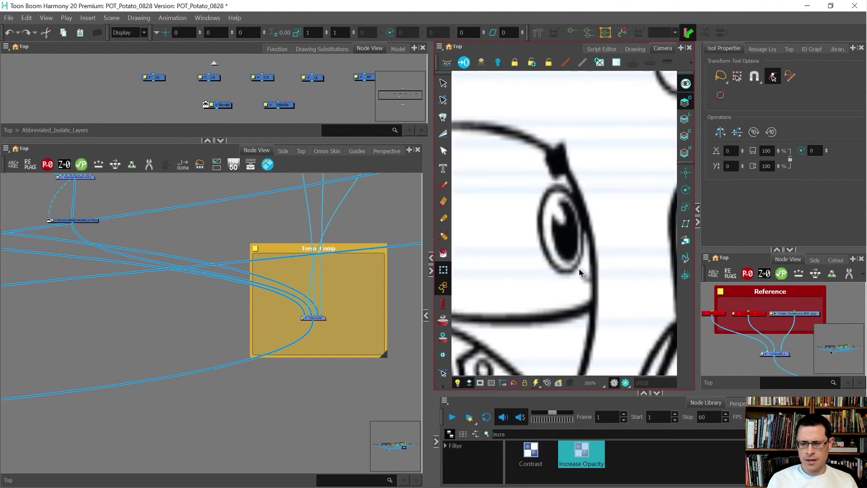
scroll(575, 273, down, 6)
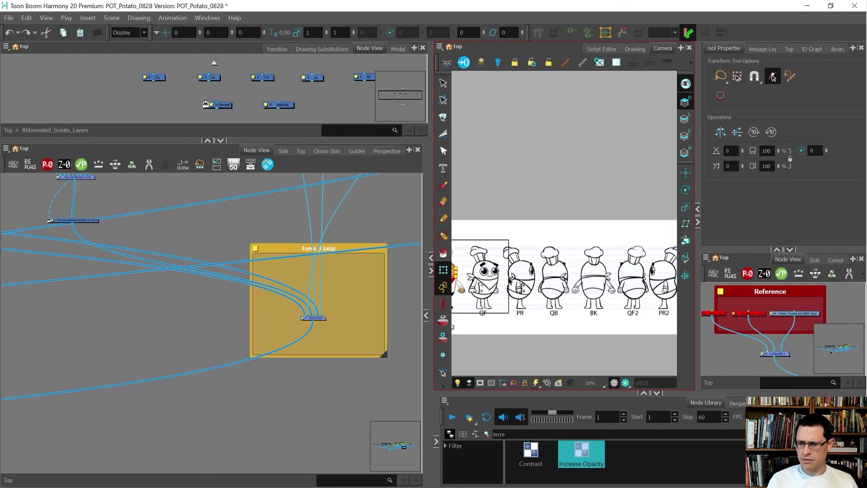
scroll(262, 326, down, 3)
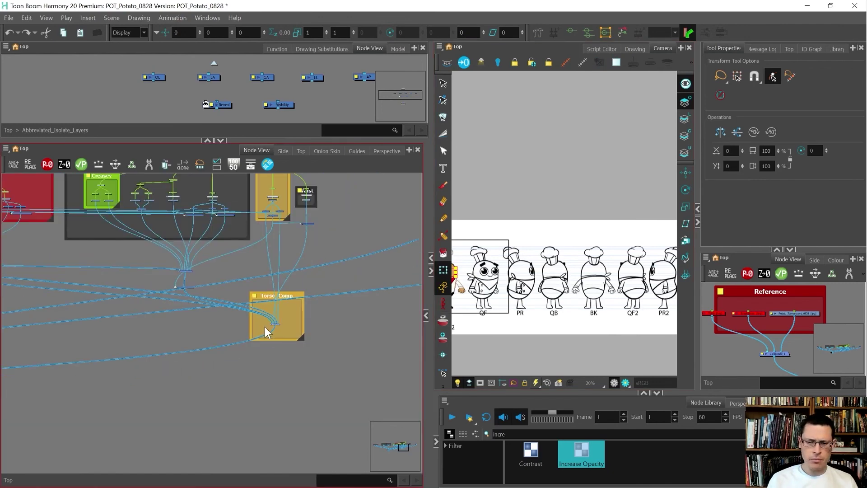
scroll(264, 326, down, 2)
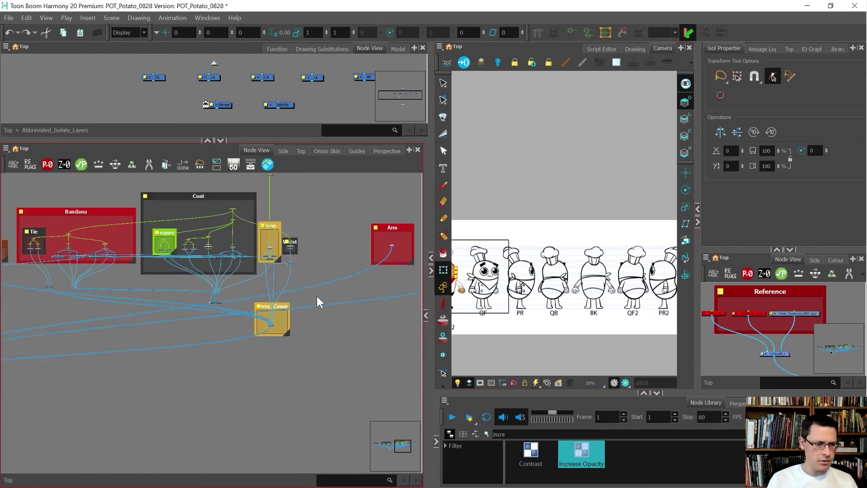
scroll(538, 271, up, 3)
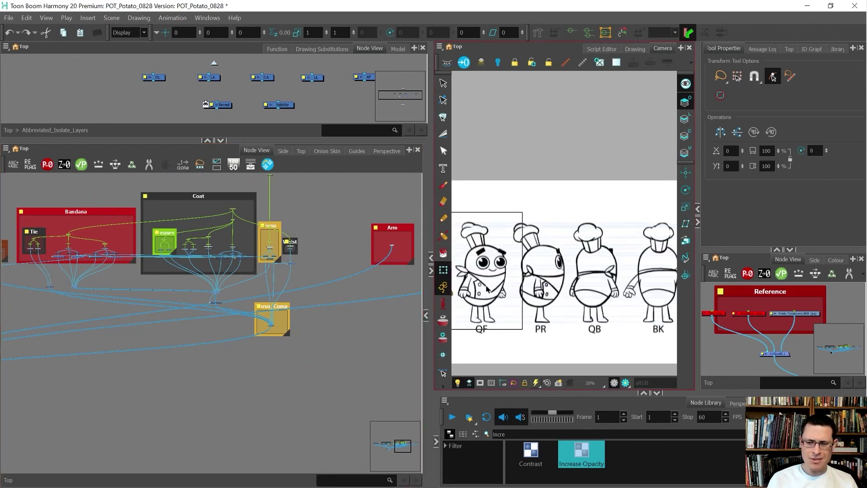
scroll(582, 268, up, 3)
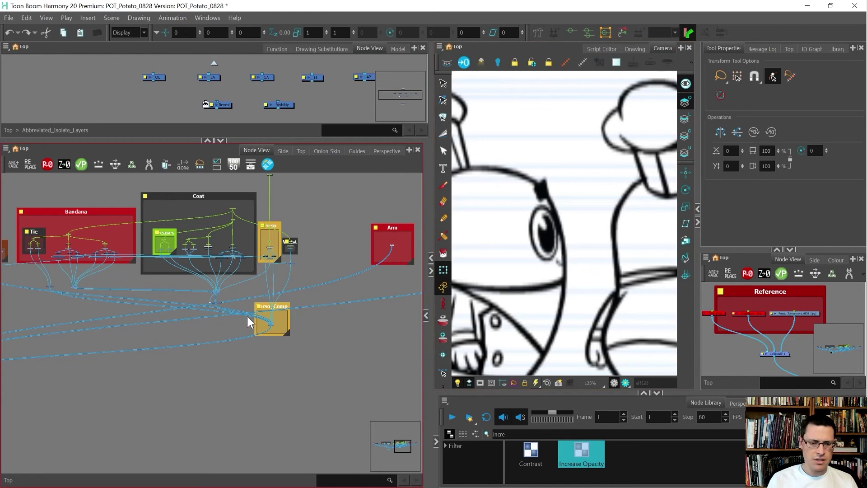
scroll(397, 281, down, 2)
scroll(370, 274, down, 1)
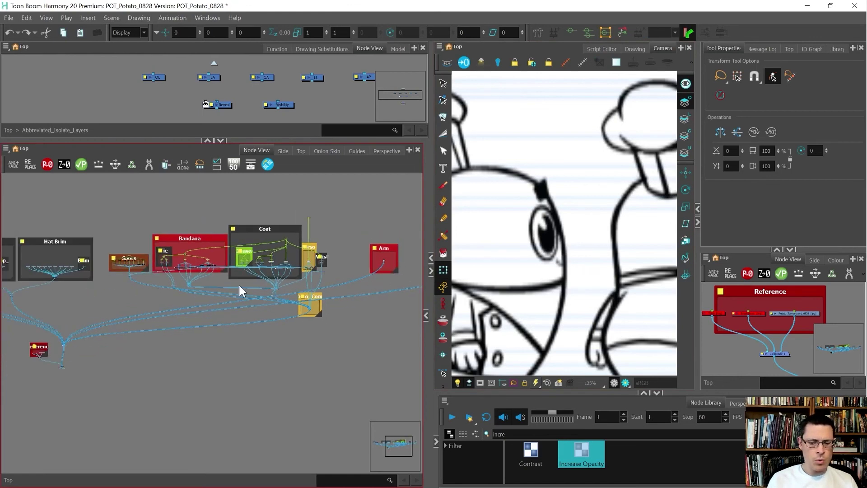
scroll(578, 281, down, 5)
scroll(557, 282, up, 2)
Hide the reference turnaround by disabling the composite node beneath the Reference group
click(557, 283)
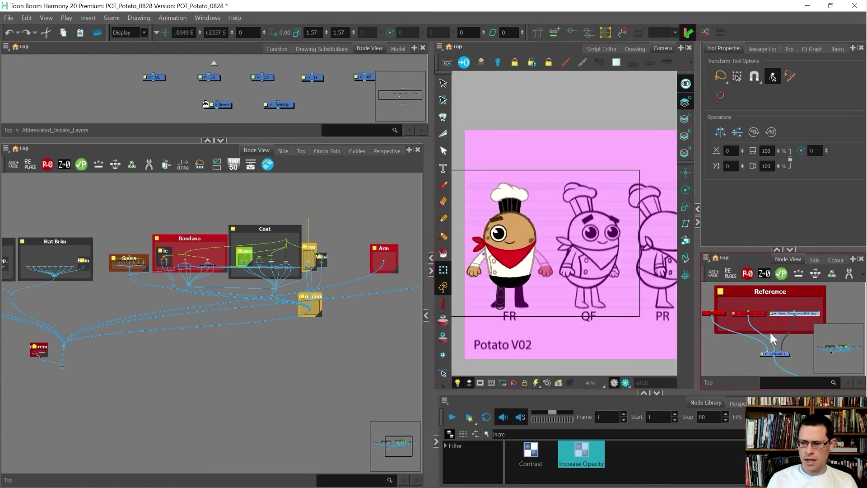
click(767, 356)
key(d)
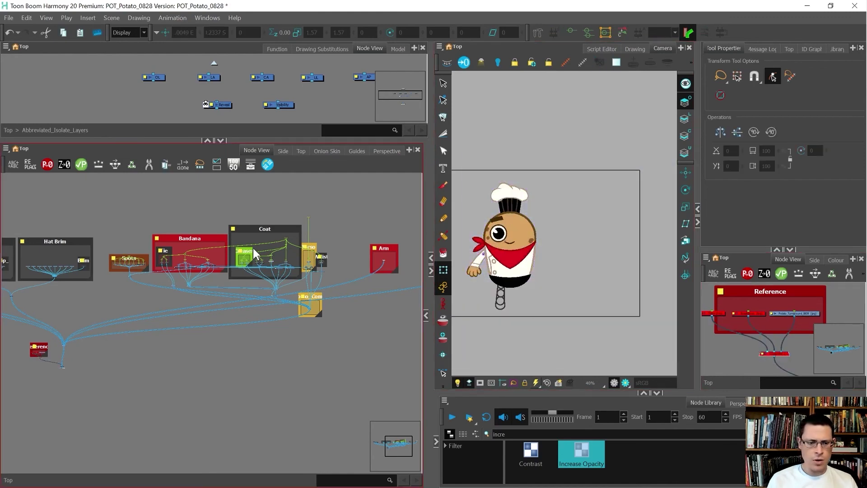
Test transforming the upper bandana tie, Tie_Up, and undo the change
scroll(180, 262, up, 5)
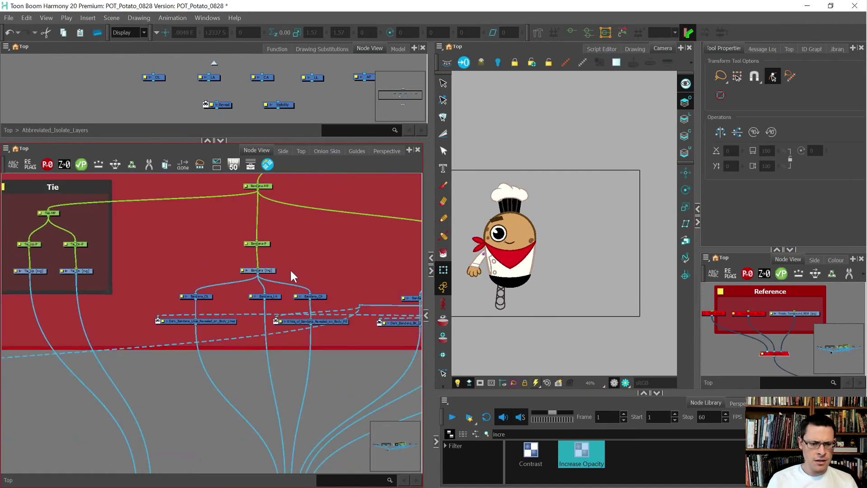
scroll(45, 261, up, 5)
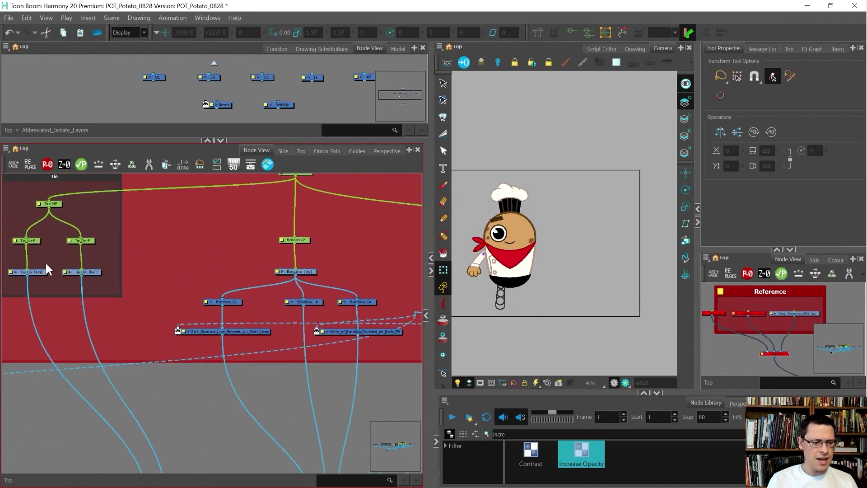
click(26, 282)
scroll(470, 232, up, 6)
drag(470, 231, 505, 267)
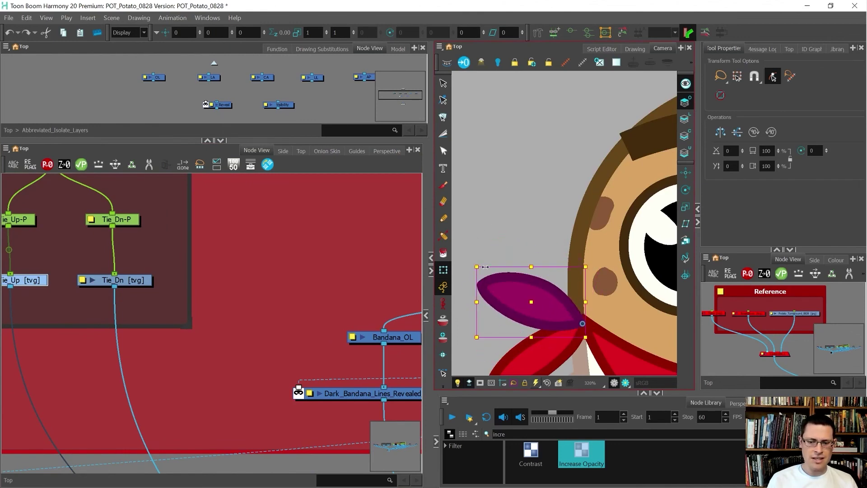
key(ctrl+z)
Add a curve deformer between Tie_Up-P and the Tie_Up drawing, running from the knot end to the tie's tip
scroll(228, 336, down, 4)
scroll(195, 292, up, 5)
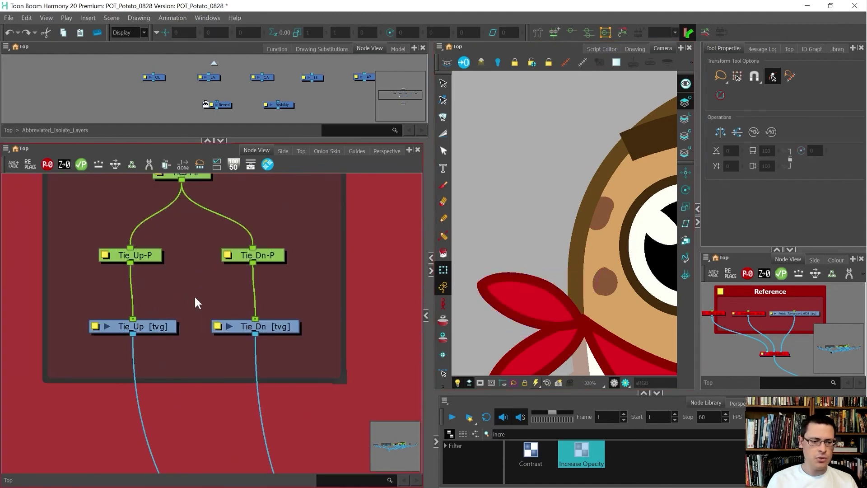
click(545, 34)
click(547, 221)
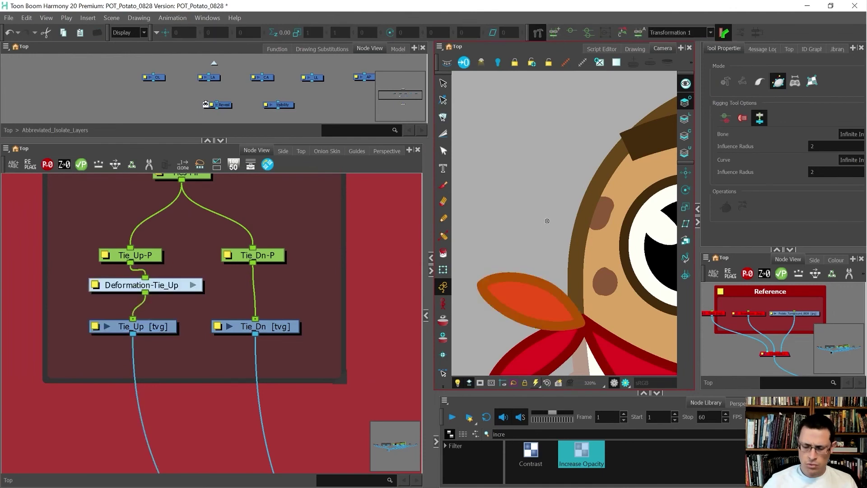
click(586, 326)
click(557, 312)
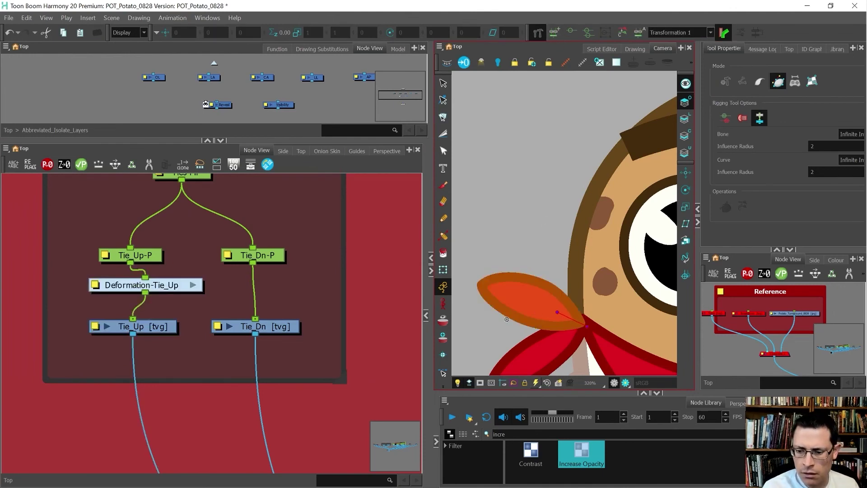
click(476, 283)
Test bending the upper tie by its curve deformer's tip, and undo the bend
key(shift+t)
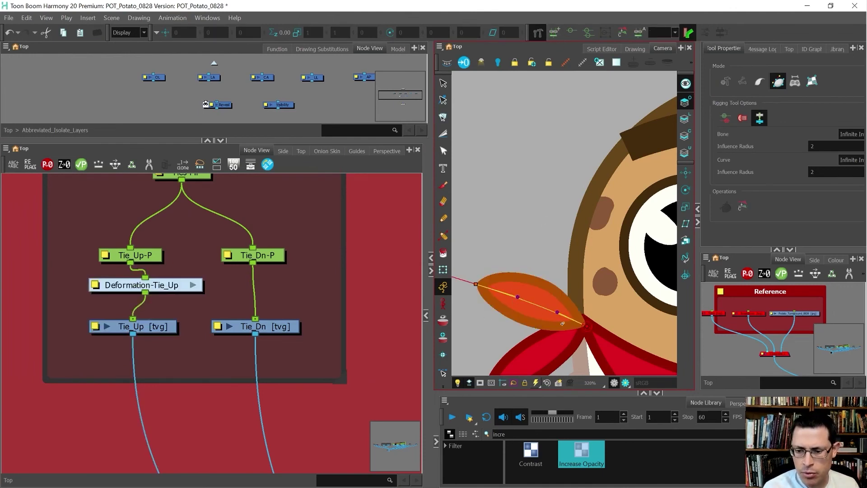
drag(489, 295, 460, 336)
key(ctrl+z)
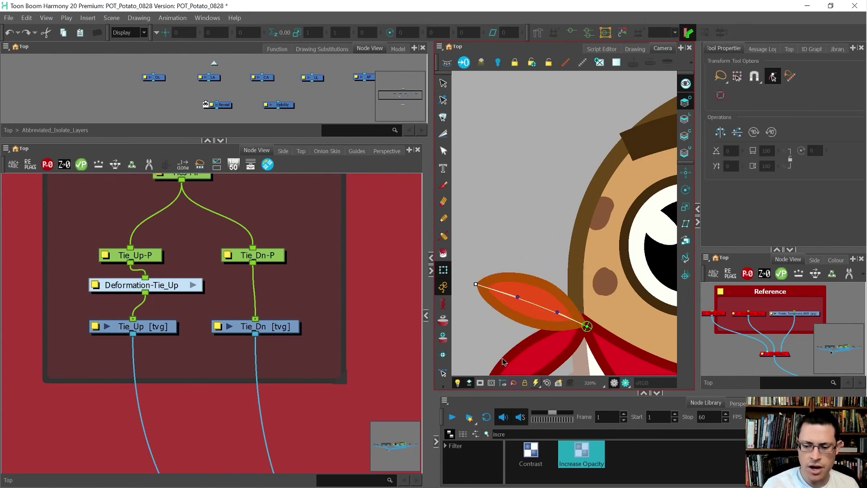
Align the Deformation-Tie_Up node under Tie_Up-P, and add a curve deformer to the Tie_Dn drawing, running from the knot end to its tip
drag(171, 288, 156, 291)
click(286, 324)
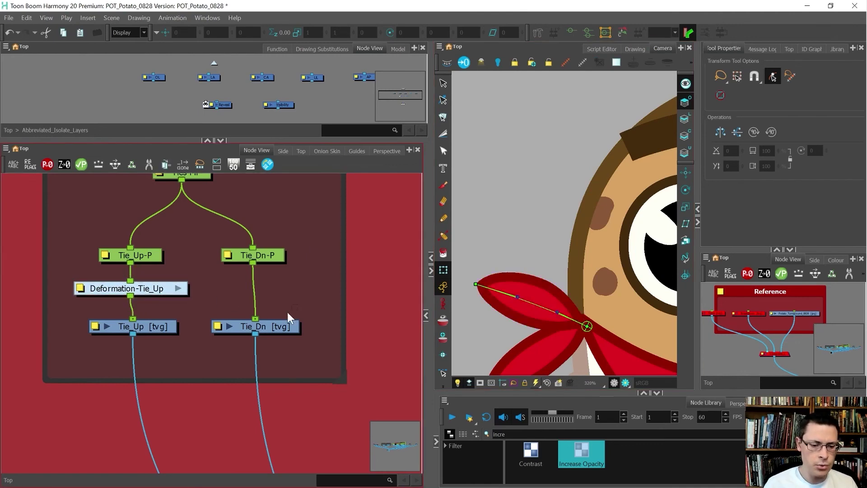
click(541, 31)
scroll(559, 322, up, 3)
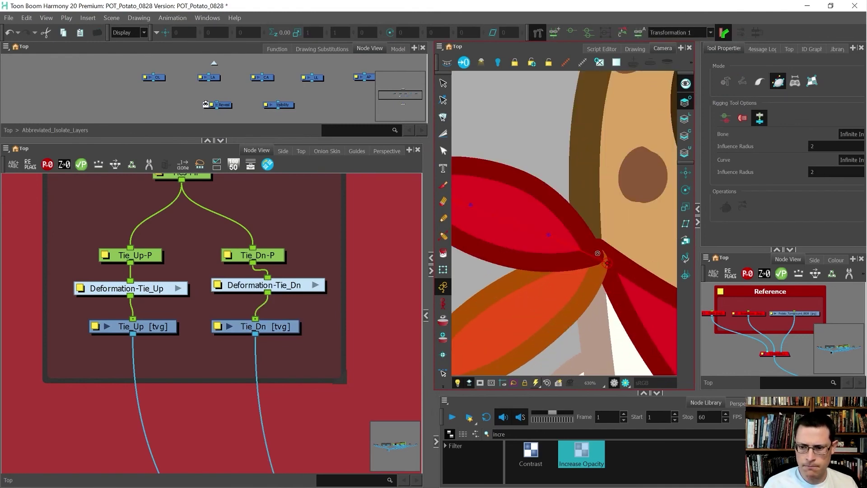
drag(598, 254, 533, 296)
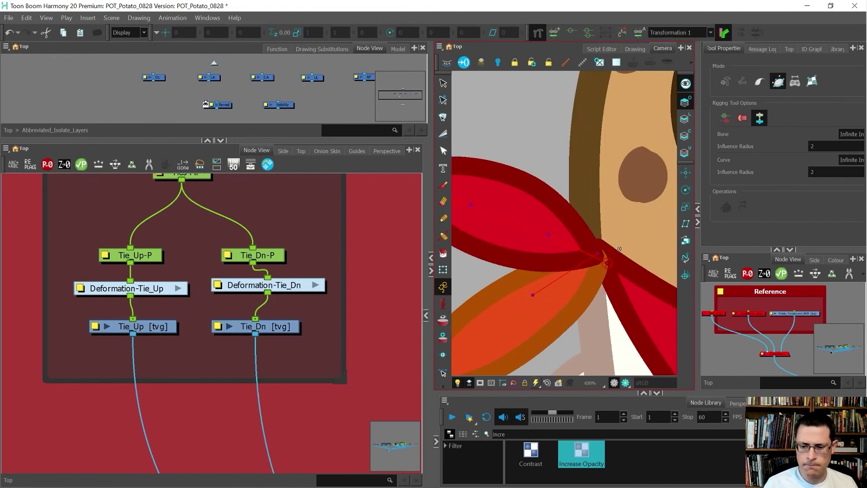
scroll(633, 239, down, 3)
scroll(512, 307, up, 2)
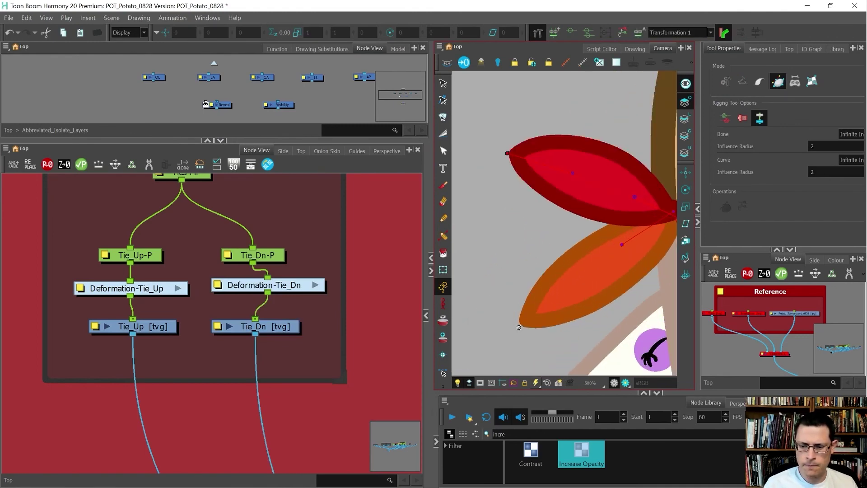
drag(518, 327, 573, 287)
scroll(574, 287, down, 4)
scroll(584, 272, down, 3)
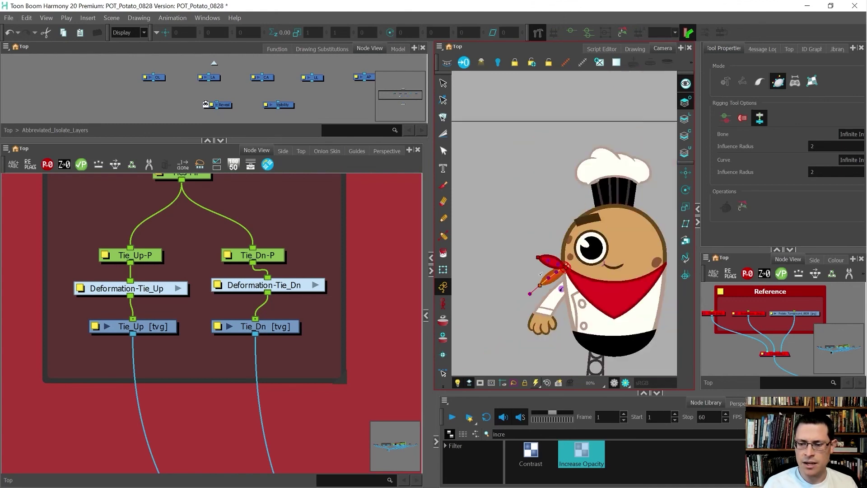
Return to the Transform tool, hide the bandana ties' deformer controls and clear the selection
scroll(601, 271, up, 1)
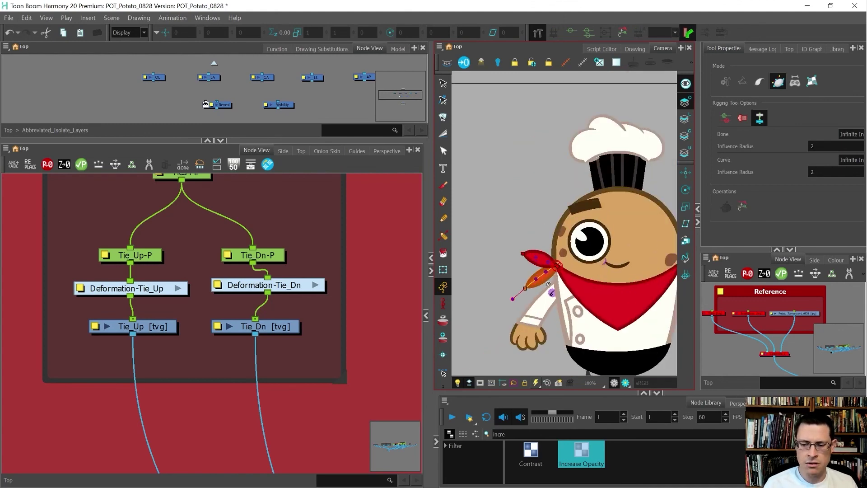
key(shift+t)
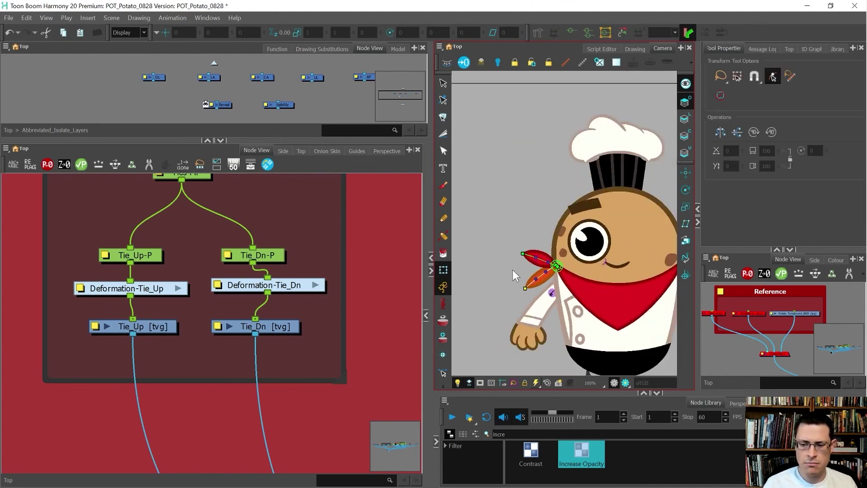
scroll(514, 271, up, 2)
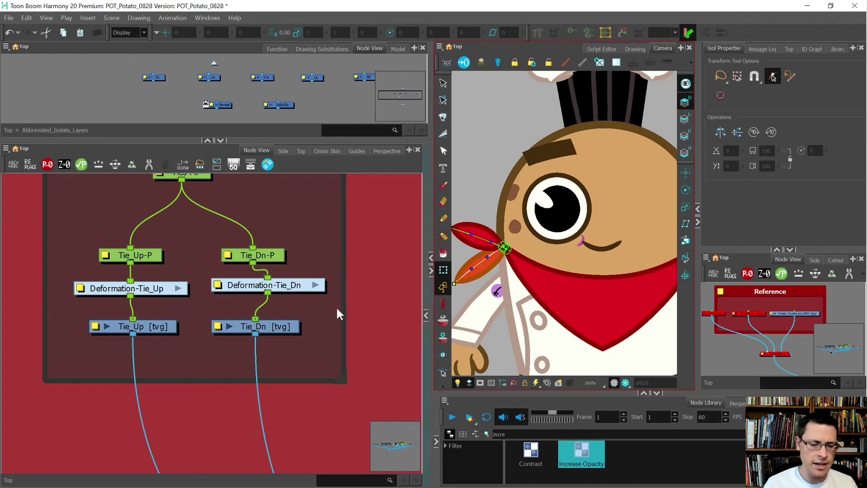
scroll(104, 322, down, 4)
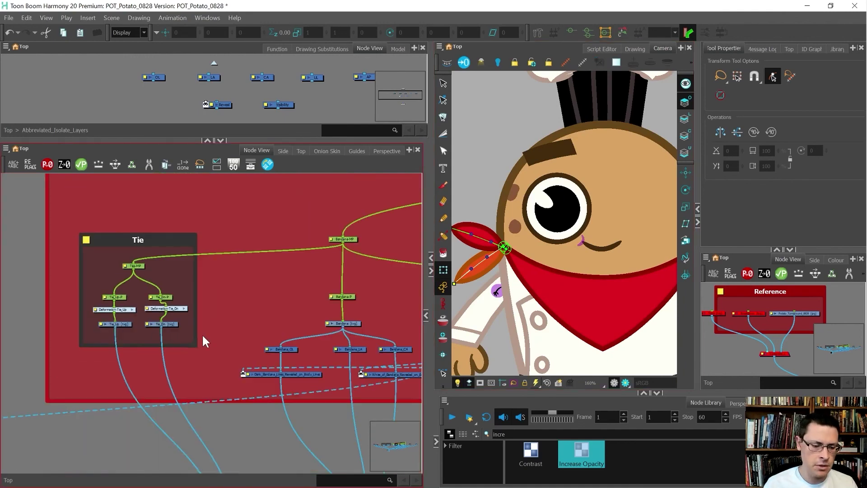
click(578, 64)
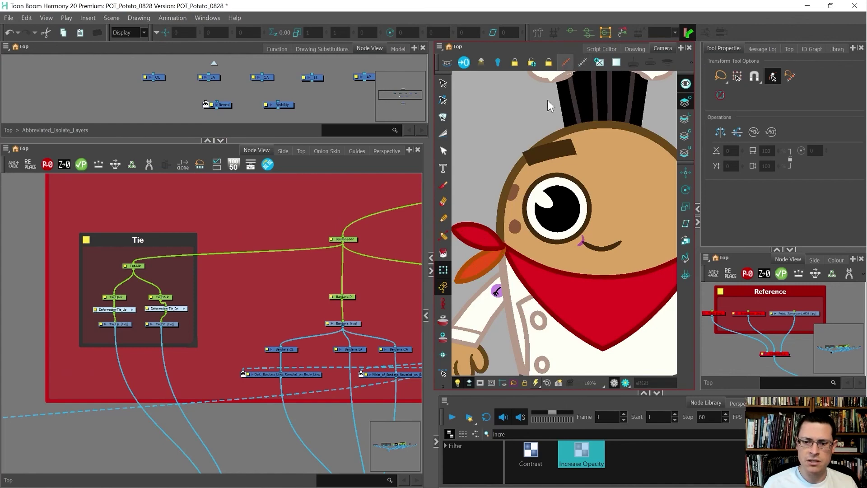
click(510, 99)
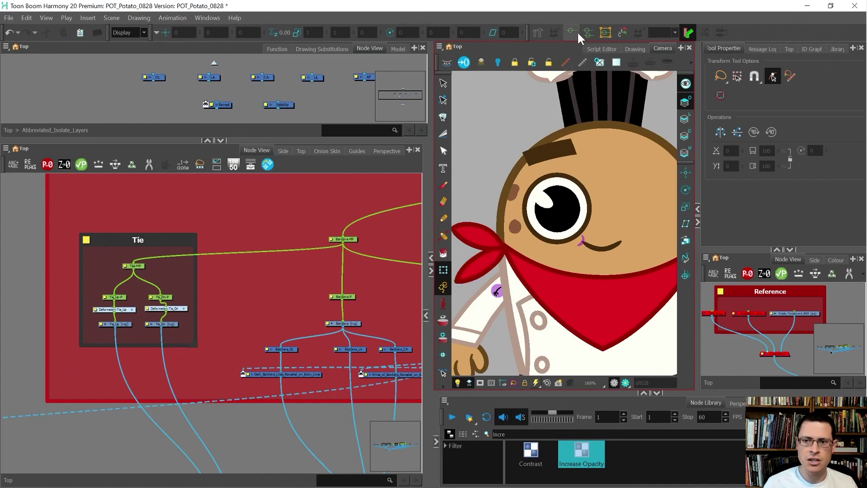
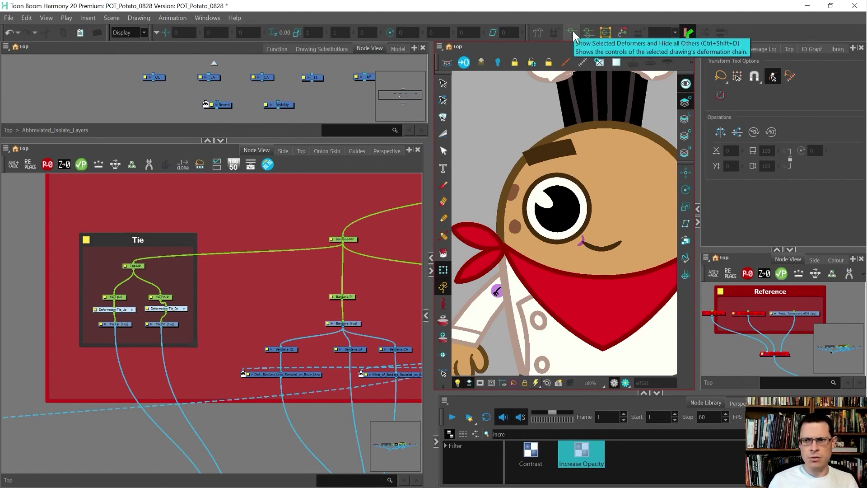
Look up the keyboard shortcut for Show Current Deformers among the deformation commands, leaving the shortcuts unchanged
click(24, 18)
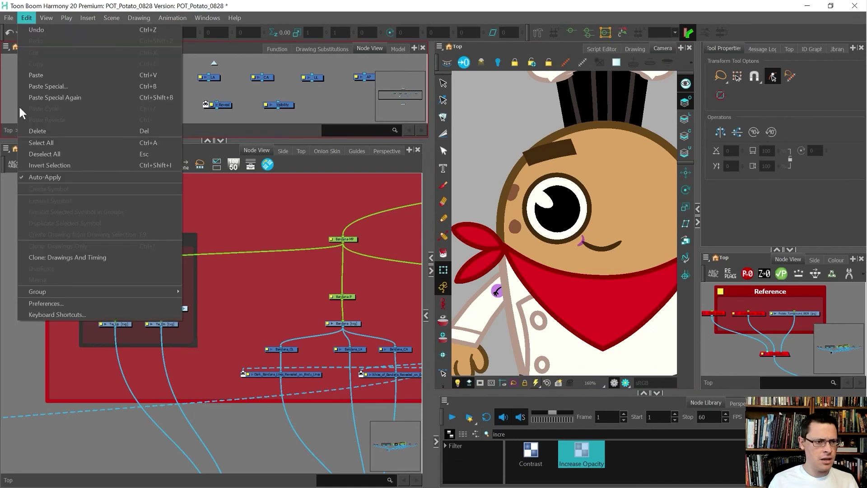
click(45, 315)
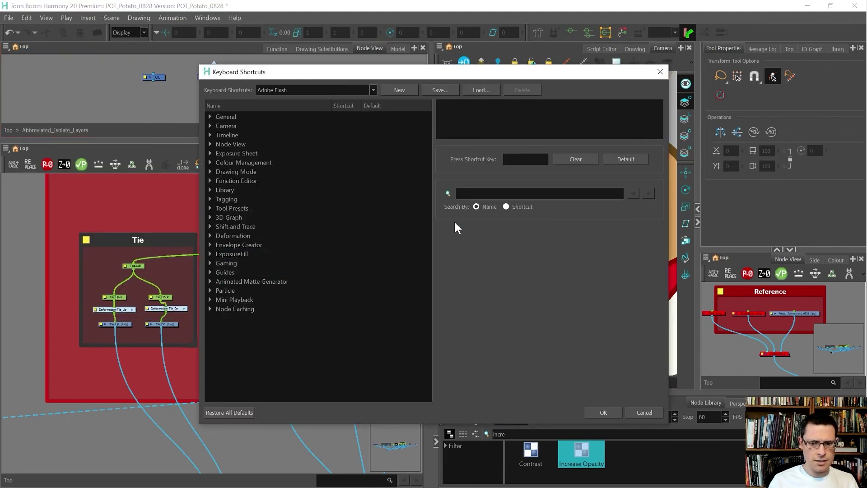
click(211, 234)
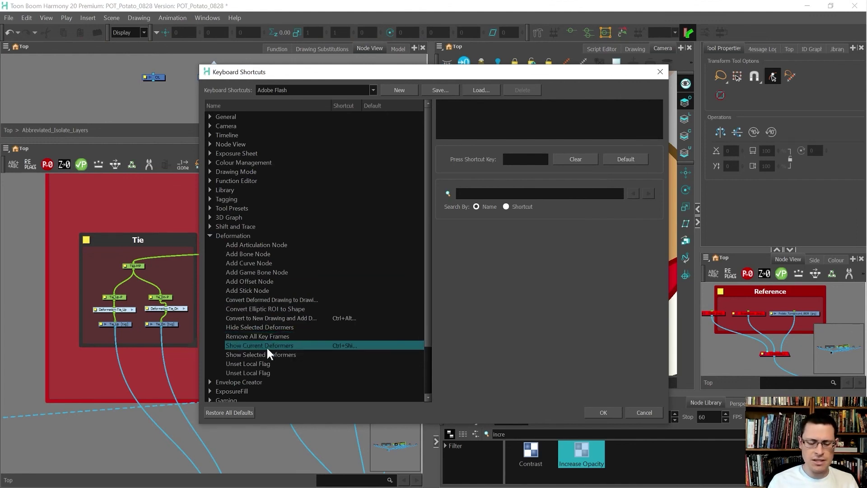
click(329, 346)
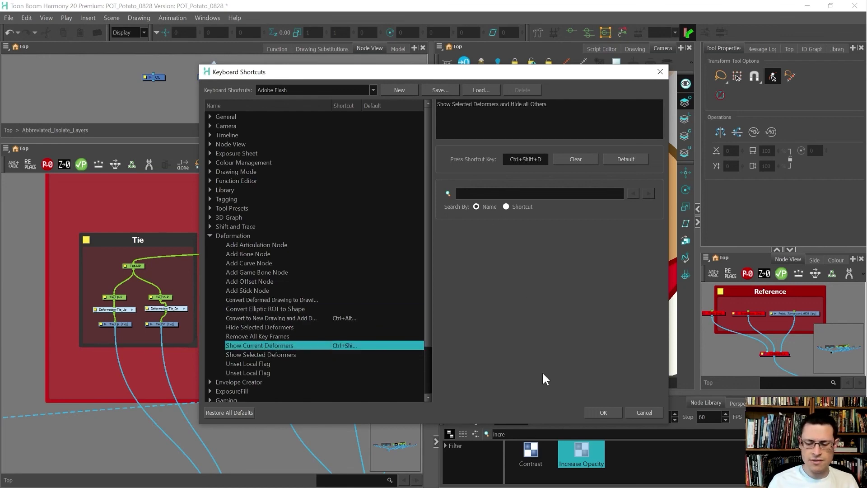
click(647, 410)
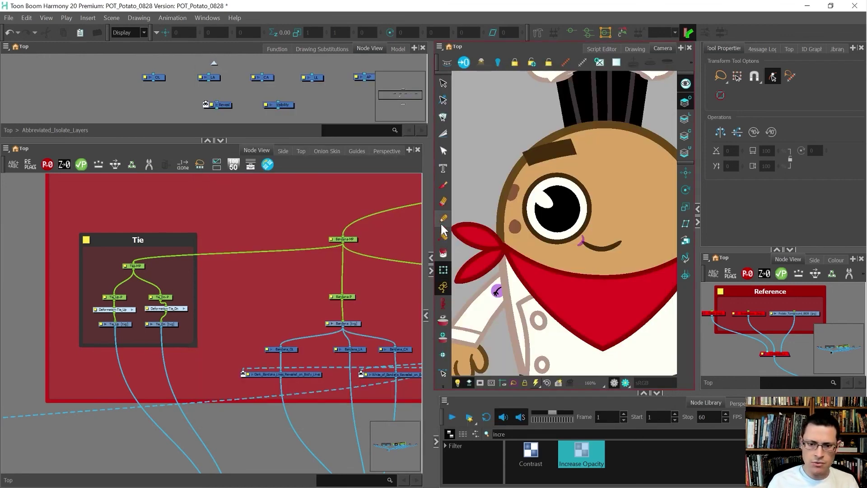
Widen the camera view, attach a new display node to the Bandana drawing, and switch the scene display to Display_2
drag(433, 215, 331, 224)
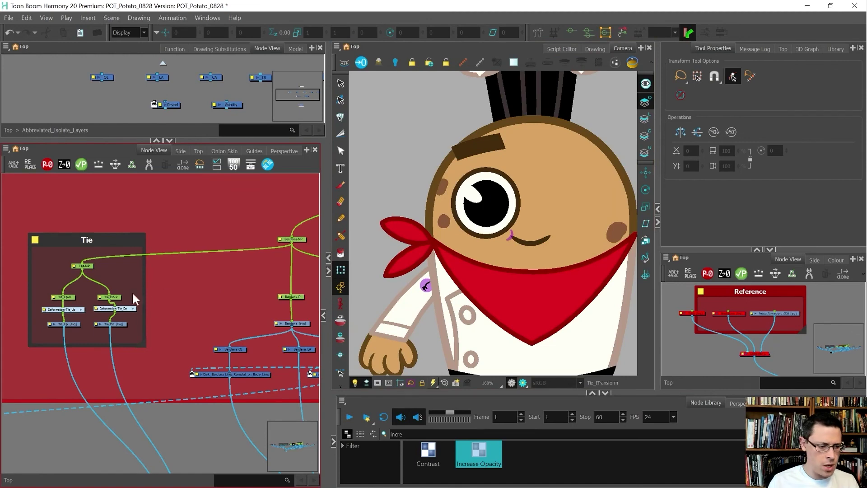
scroll(78, 303, up, 2)
scroll(91, 292, down, 4)
scroll(230, 300, up, 5)
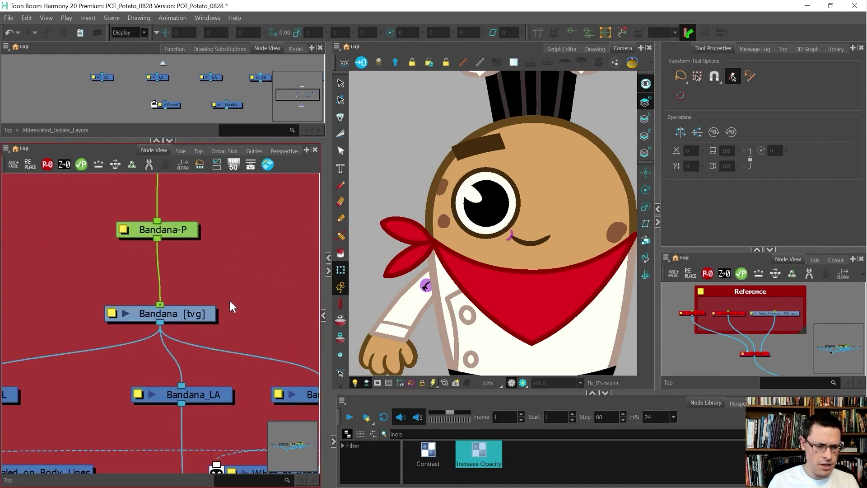
click(159, 312)
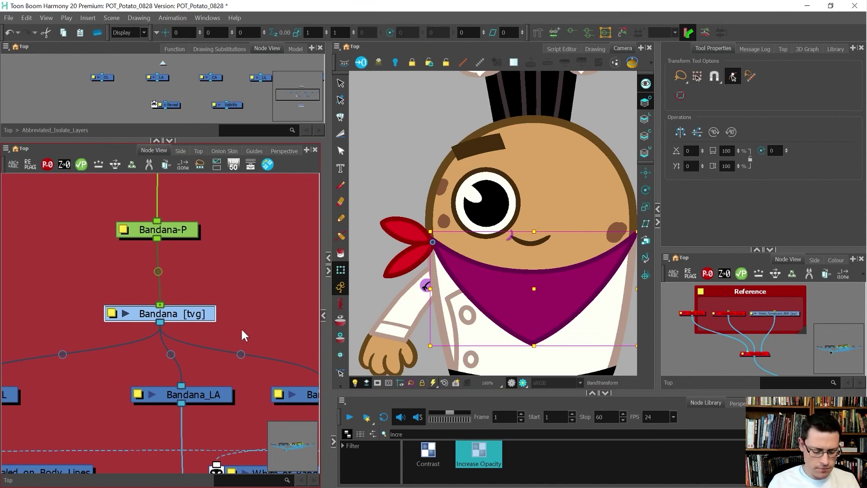
key(ctrl+i)
drag(296, 322, 216, 368)
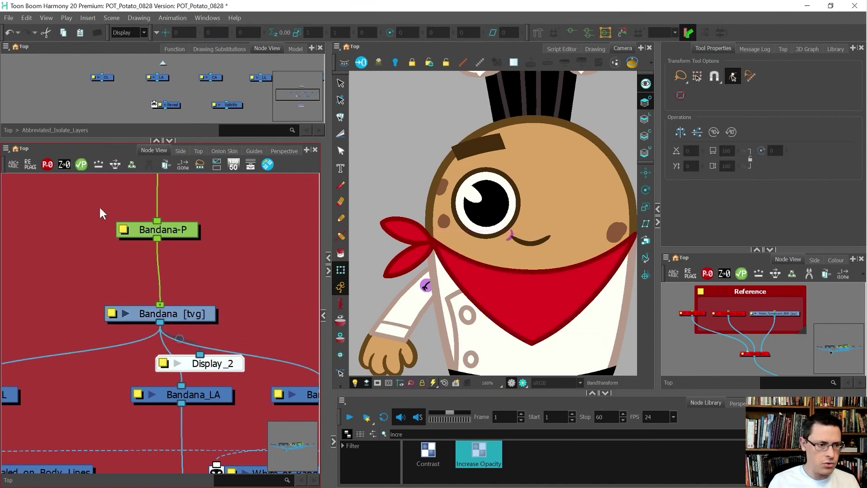
click(126, 32)
click(143, 58)
Add a closed curve deformer to the Bandana drawing with points at its right corner, bottom tip and left corner
click(184, 312)
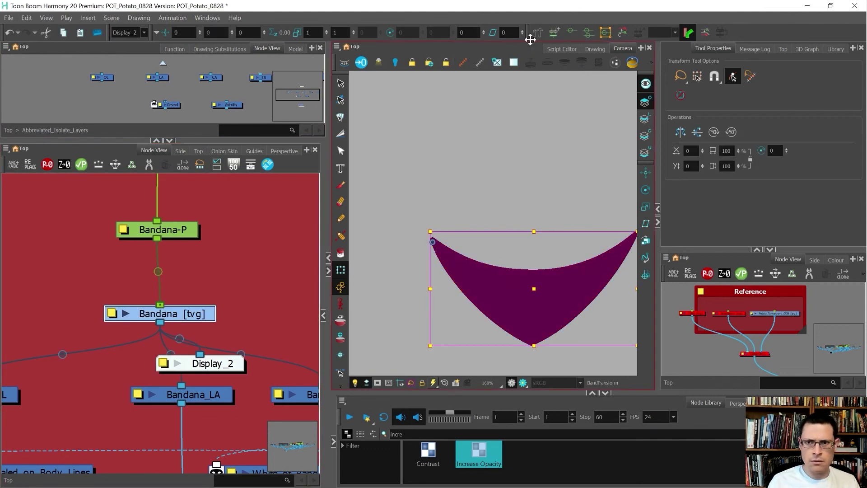
click(537, 32)
click(470, 182)
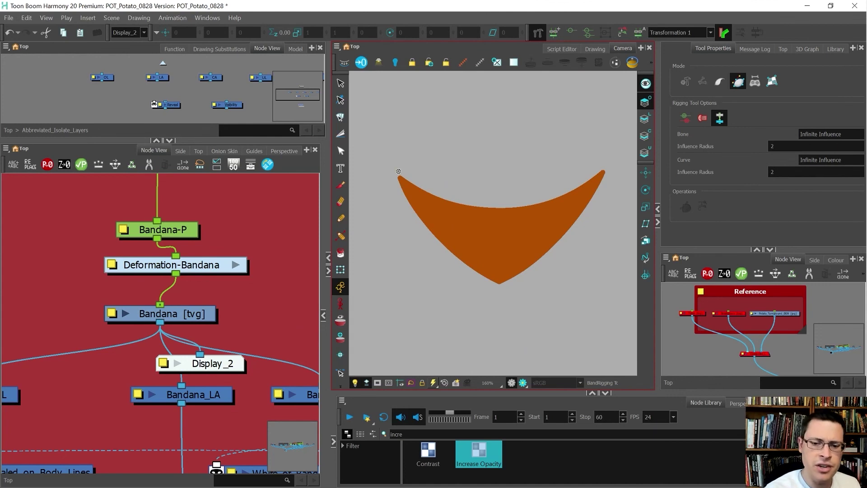
scroll(397, 175, up, 1)
drag(436, 207, 412, 210)
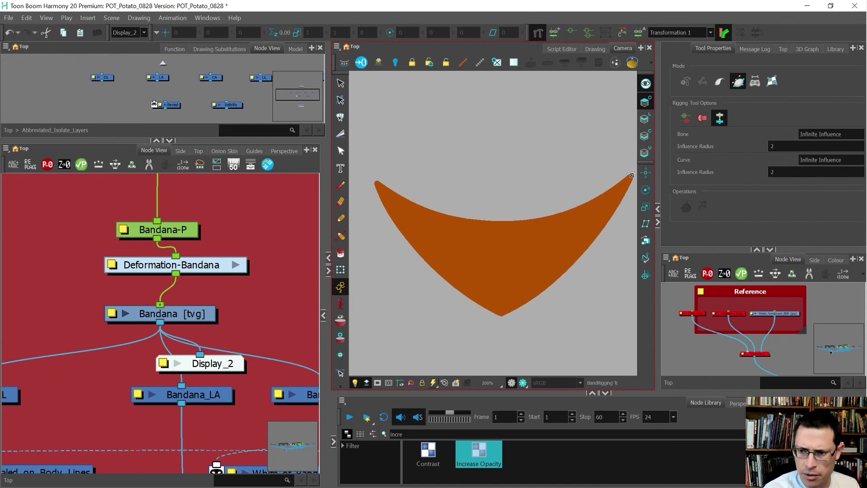
drag(630, 176, 608, 215)
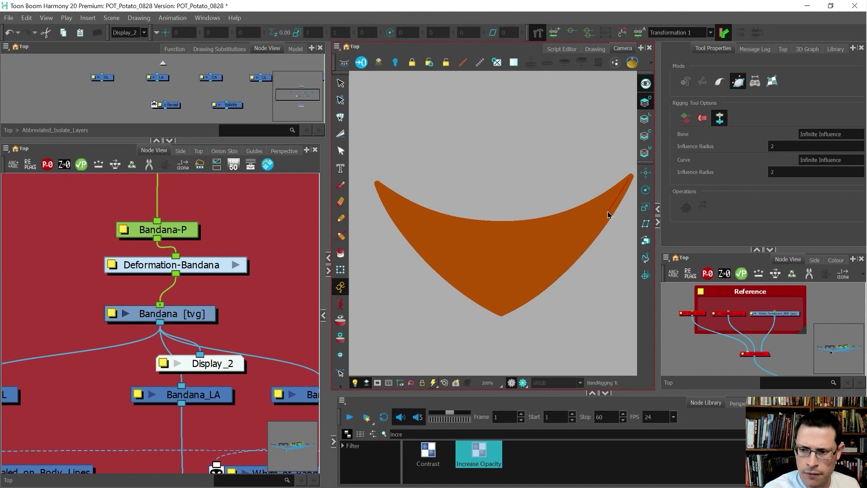
drag(501, 312, 589, 255)
drag(380, 186, 396, 253)
drag(631, 176, 513, 280)
Adjust the curve handles of the deformer's upper segment to follow the bandana's curved top edge
drag(360, 113, 425, 222)
drag(513, 281, 544, 254)
drag(424, 220, 445, 236)
drag(543, 254, 560, 244)
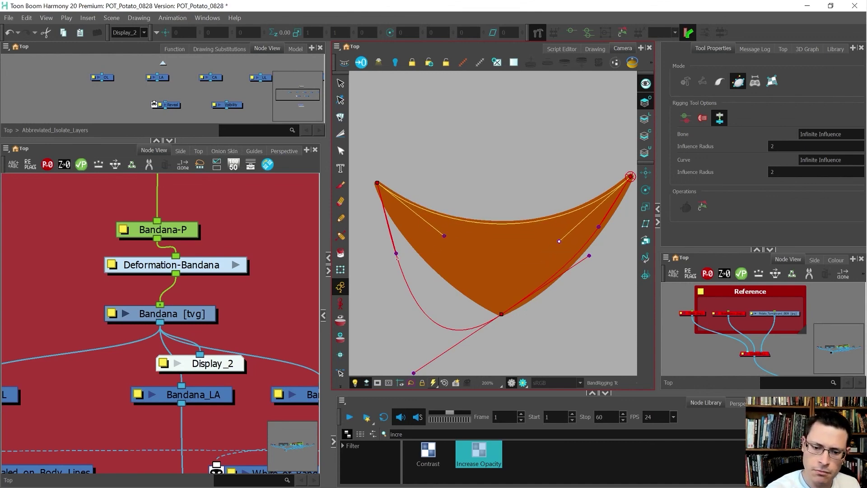
Adjust the deformer's remaining curve handles so its two side segments follow the bandana's lower edges down to the tip
mouse_move(397, 255)
mouse_down()
mouse_move(413, 246)
mouse_move(403, 245)
mouse_up()
drag(414, 373, 449, 288)
drag(616, 334, 570, 273)
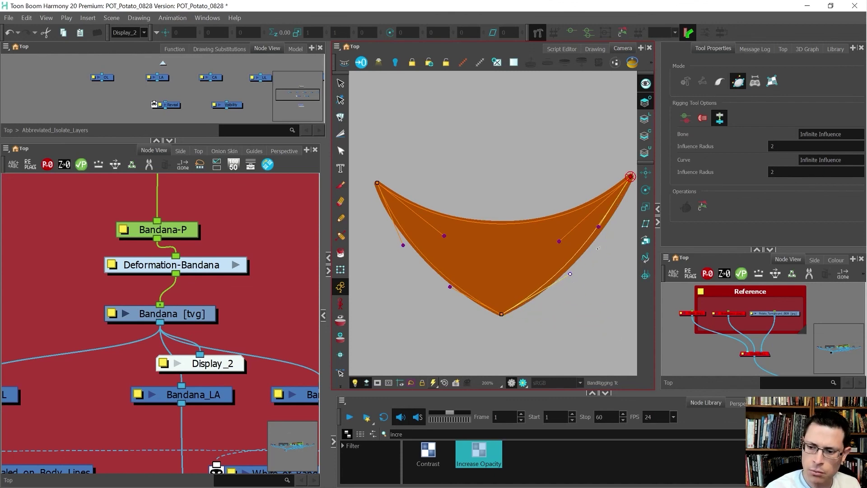
drag(569, 274, 568, 281)
drag(614, 212, 617, 215)
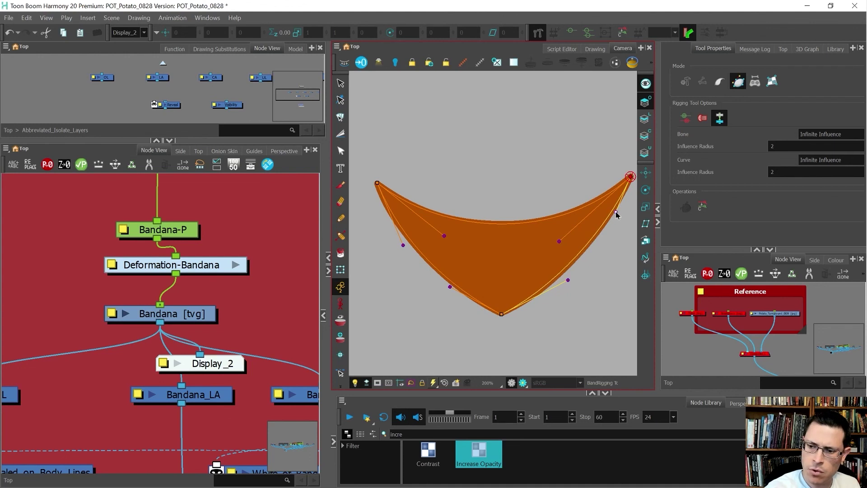
click(558, 241)
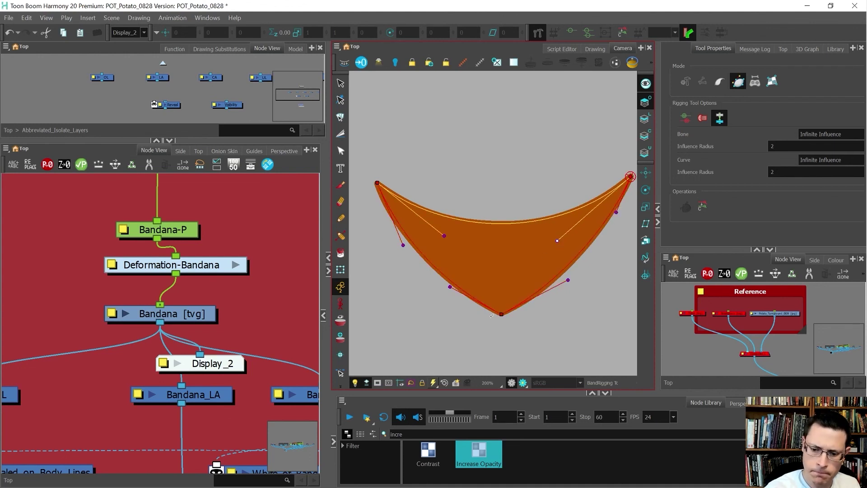
drag(404, 245, 401, 244)
Test deforming the bandana by its bottom tip point and an upper curve handle, and undo the changes
key(shift+t)
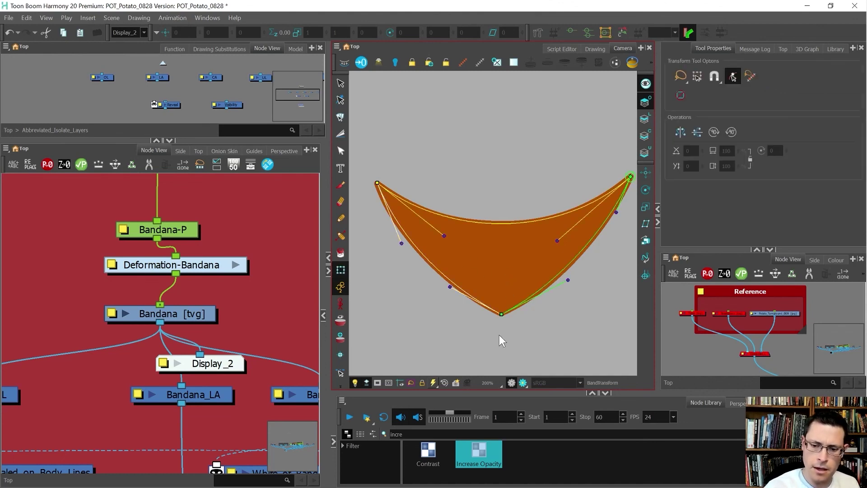
drag(502, 314, 487, 305)
drag(560, 241, 544, 296)
key(ctrl+z)
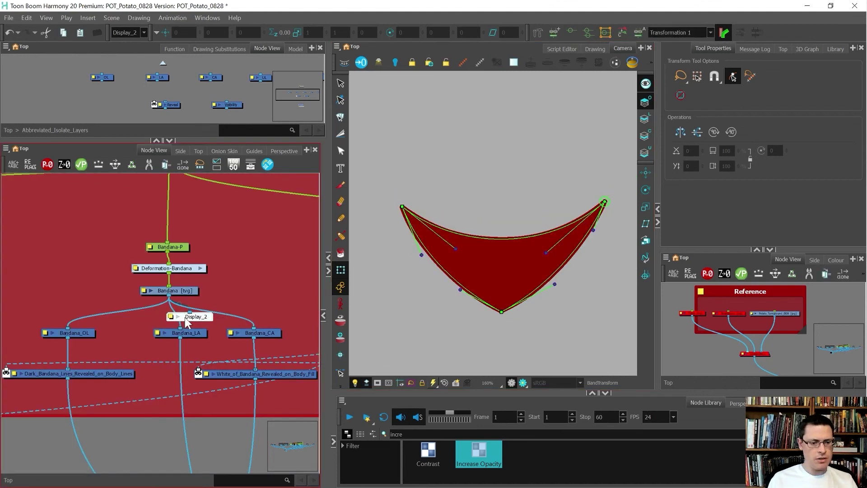
Delete the temporary Display_2 node attached to the Bandana drawing
scroll(171, 319, down, 8)
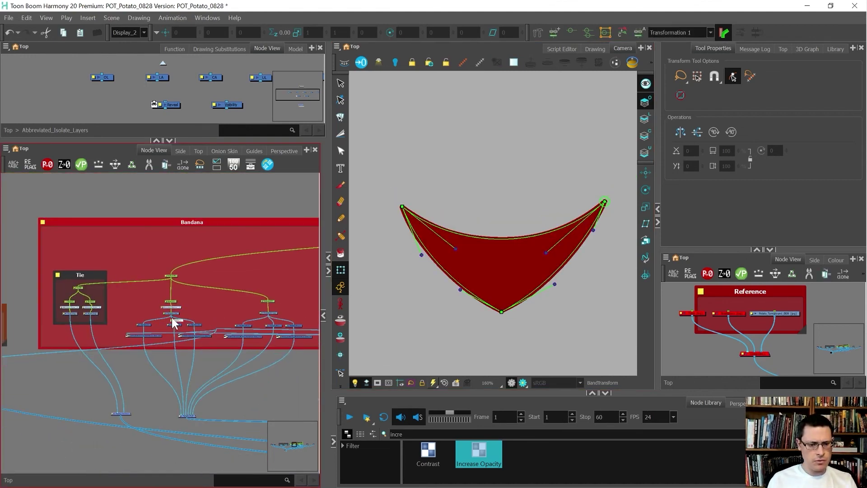
scroll(275, 319, up, 7)
scroll(265, 309, down, 3)
drag(105, 310, 86, 317)
key(Delete)
Locate the Buttons group in the node network and check which shirt button the Button_Dn and Button_Up drawings belong to
scroll(69, 309, down, 6)
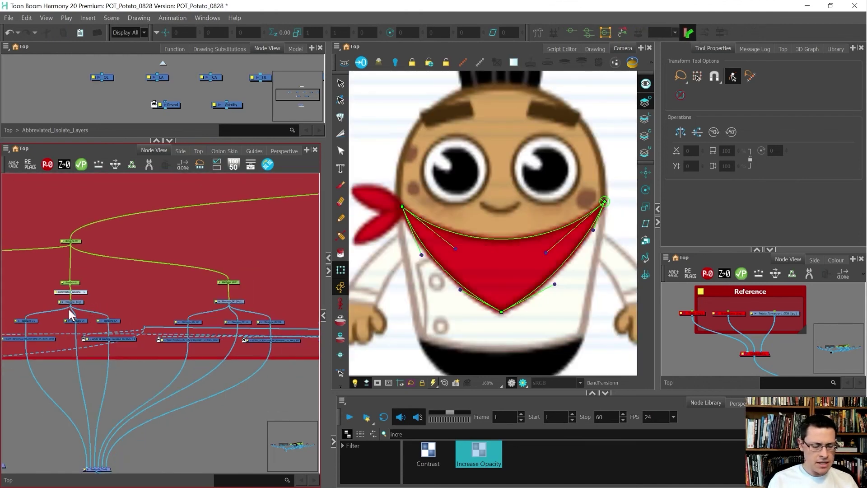
scroll(296, 303, up, 2)
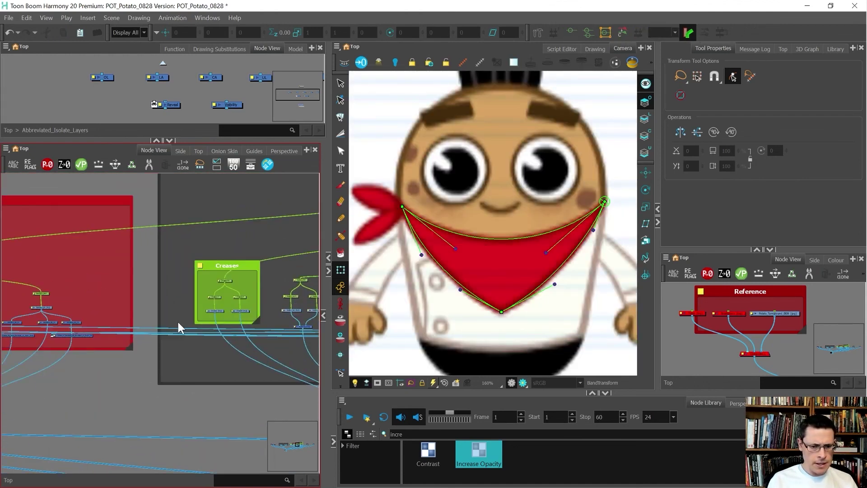
scroll(177, 319, down, 1)
scroll(281, 305, up, 8)
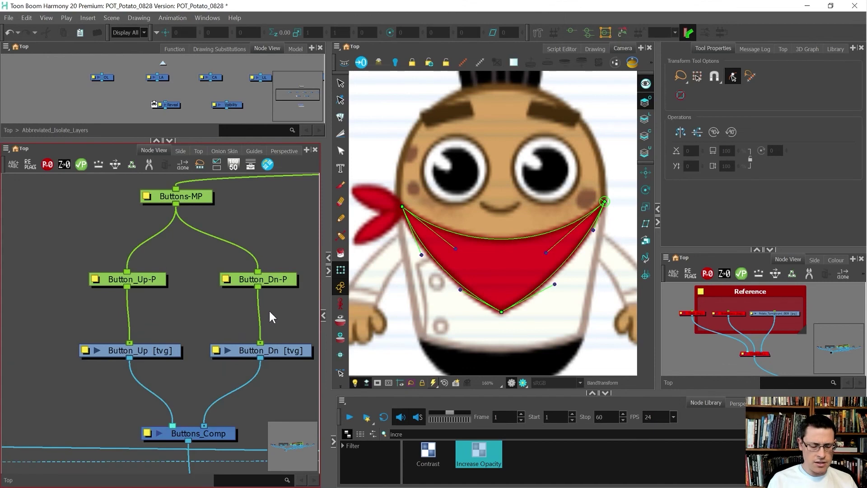
click(293, 350)
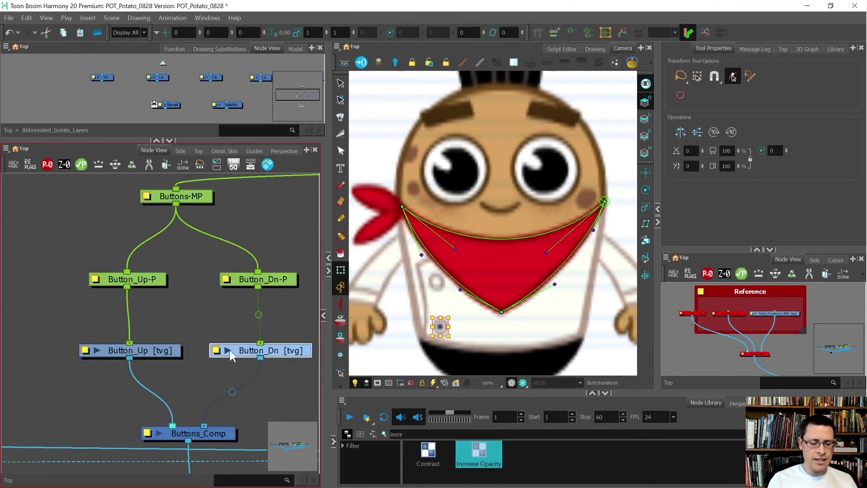
click(159, 350)
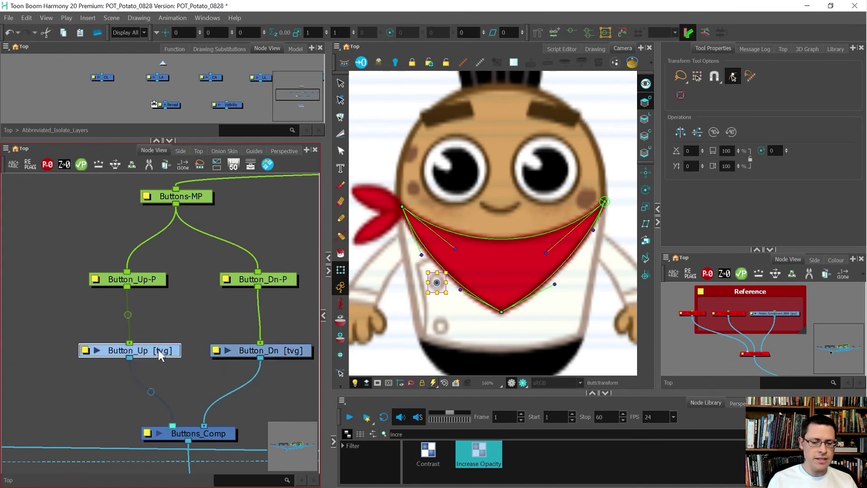
Switch the active display from Display All to Display to view the character without the reference
scroll(158, 350, down, 7)
scroll(182, 364, up, 5)
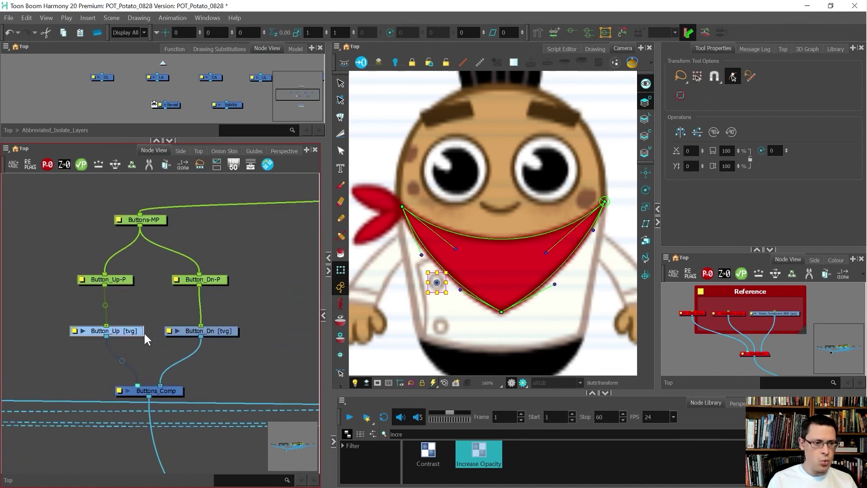
click(127, 32)
click(132, 48)
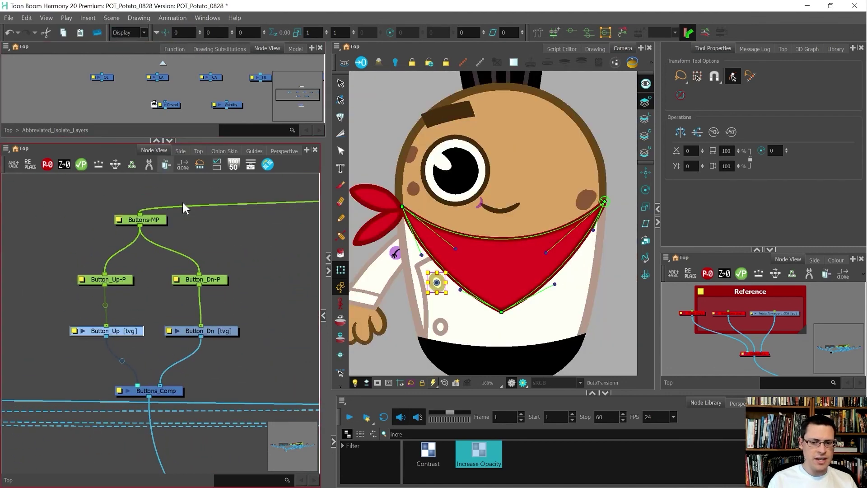
Try squashing the Button_Up drawing horizontally into a narrow ellipse, and undo the scaling
click(168, 299)
click(138, 332)
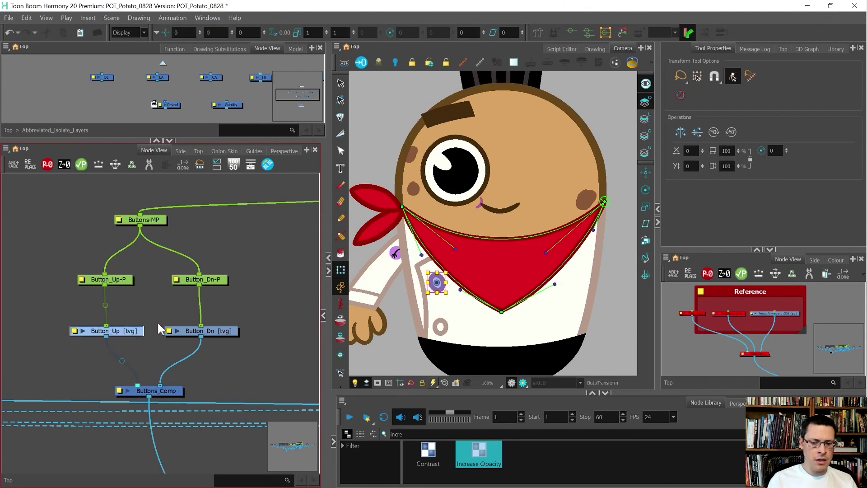
scroll(444, 278, up, 5)
drag(453, 307, 416, 304)
scroll(405, 283, up, 2)
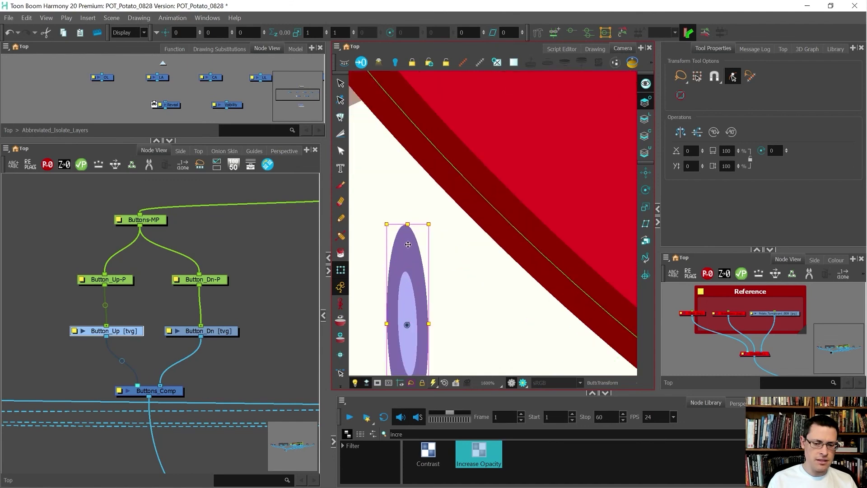
scroll(404, 264, down, 2)
key(ctrl+z)
Add a closed four-point curve deformer around the ring of the Button_Up drawing
click(131, 350)
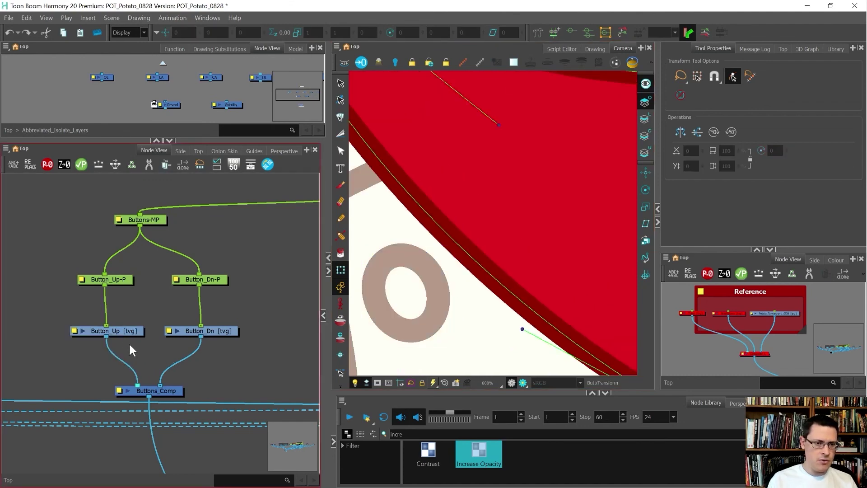
click(103, 311)
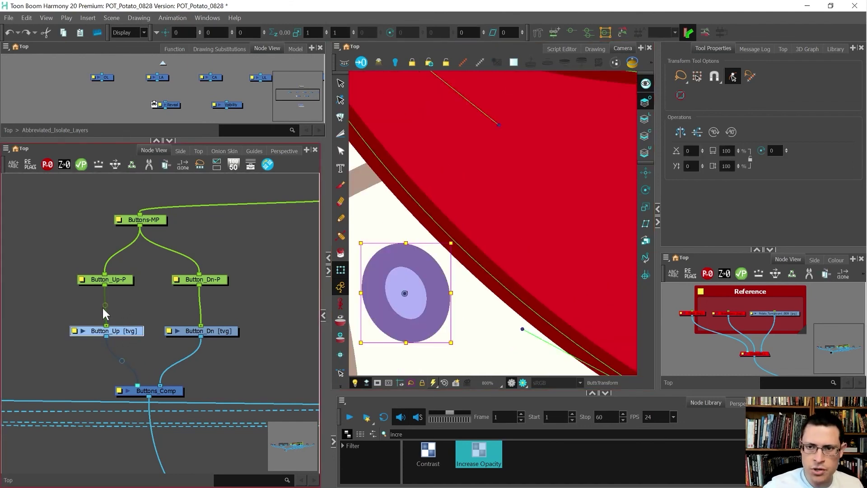
click(538, 33)
click(555, 33)
drag(437, 297, 374, 261)
drag(374, 299, 432, 326)
click(436, 297)
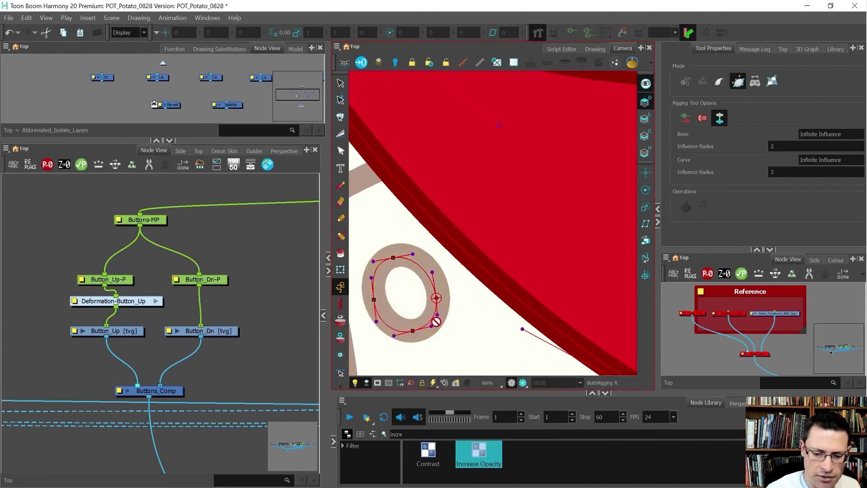
Test the button deformer by moving its side points inward and adjusting the curve handles to form a narrow oval
key(shift+t)
drag(373, 299, 385, 296)
drag(438, 296, 422, 331)
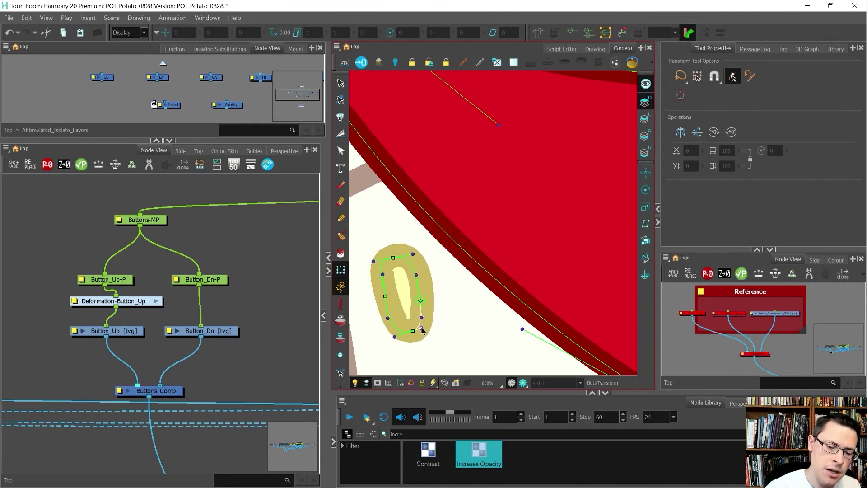
drag(413, 255, 382, 260)
drag(397, 337, 402, 333)
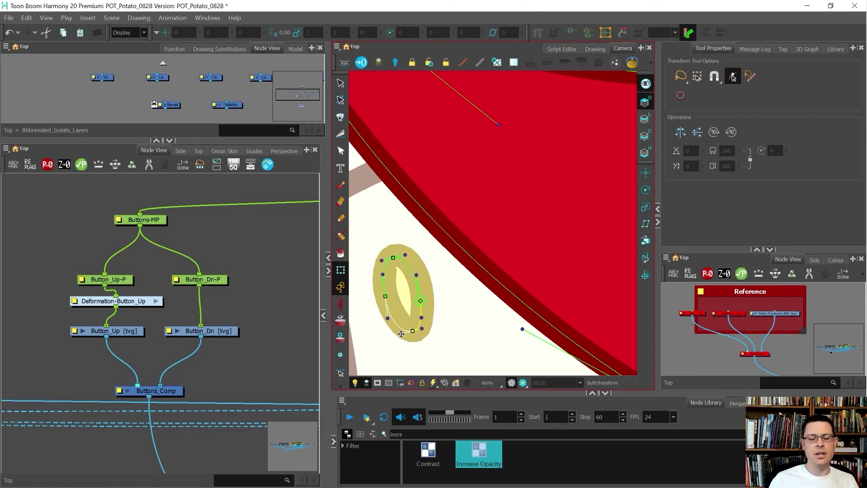
Delete the Deformation-Button_Up group above the Button_Up drawing
scroll(410, 287, down, 5)
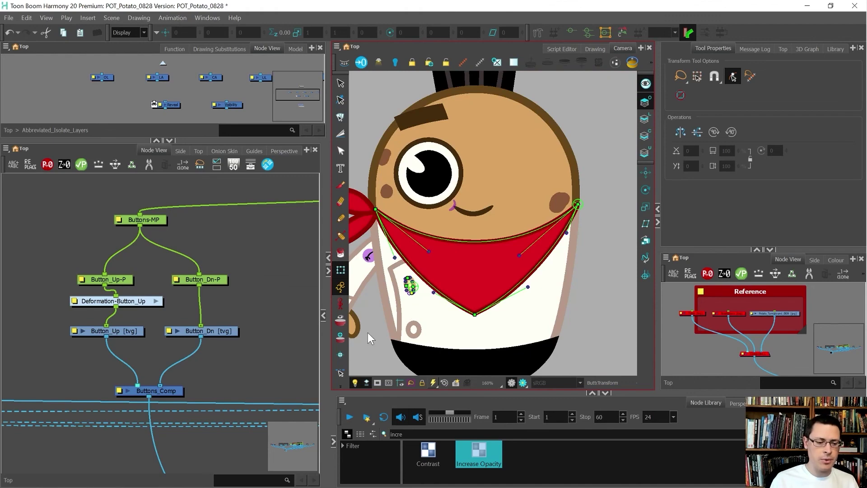
click(126, 300)
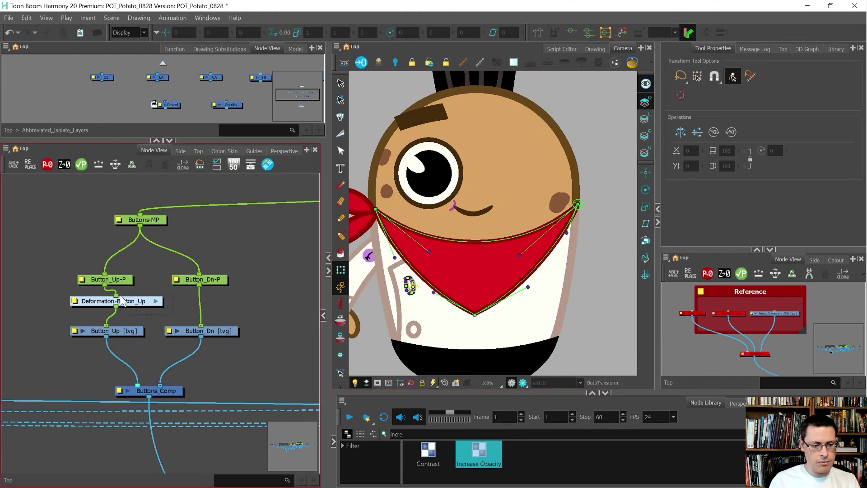
key(Delete)
Select the whole bandana on the character, and extend the selection to the potato's body with its deformers shown
scroll(484, 295, down, 2)
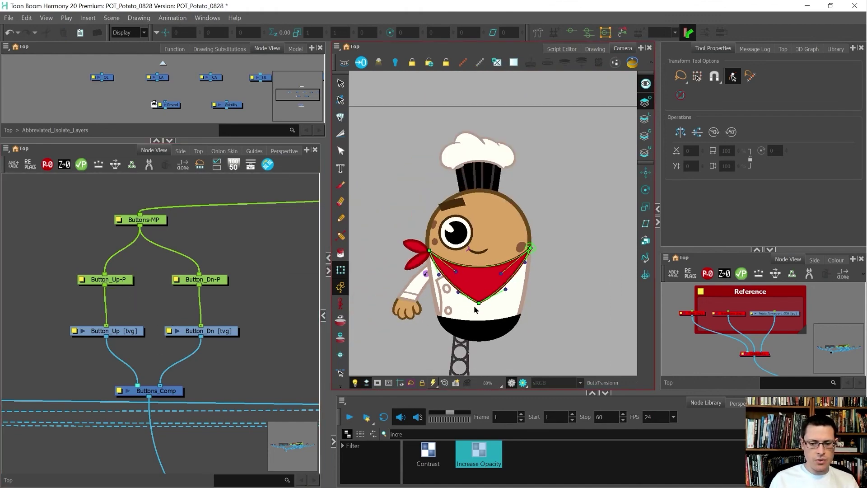
scroll(483, 275, down, 1)
scroll(477, 290, up, 1)
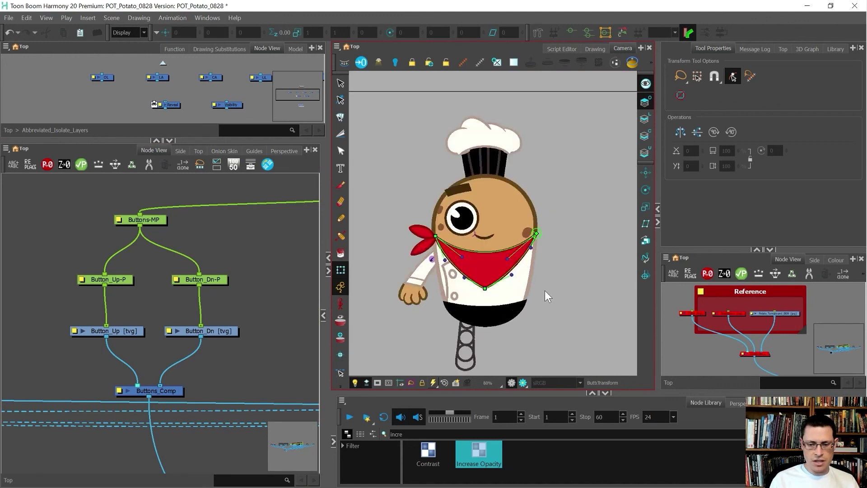
click(544, 290)
click(472, 283)
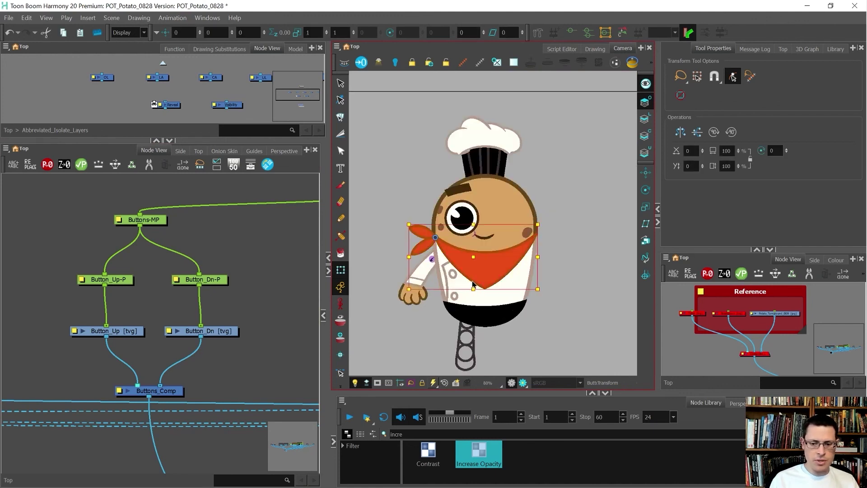
click(502, 232)
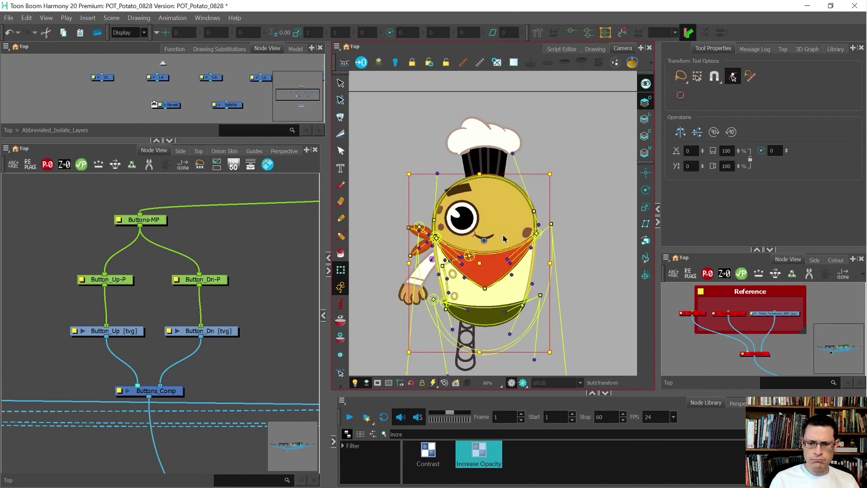